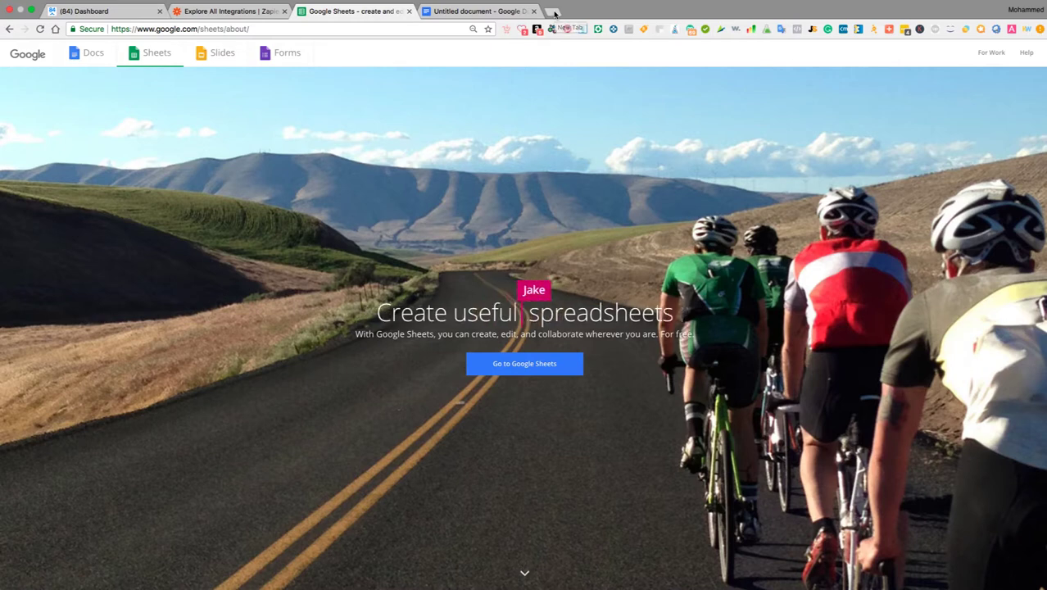
Open the Vipon deals site in a new browser tab and review the requirements list in the Google Docs document.
{"action": "left_click", "coordinate": [555, 14]}
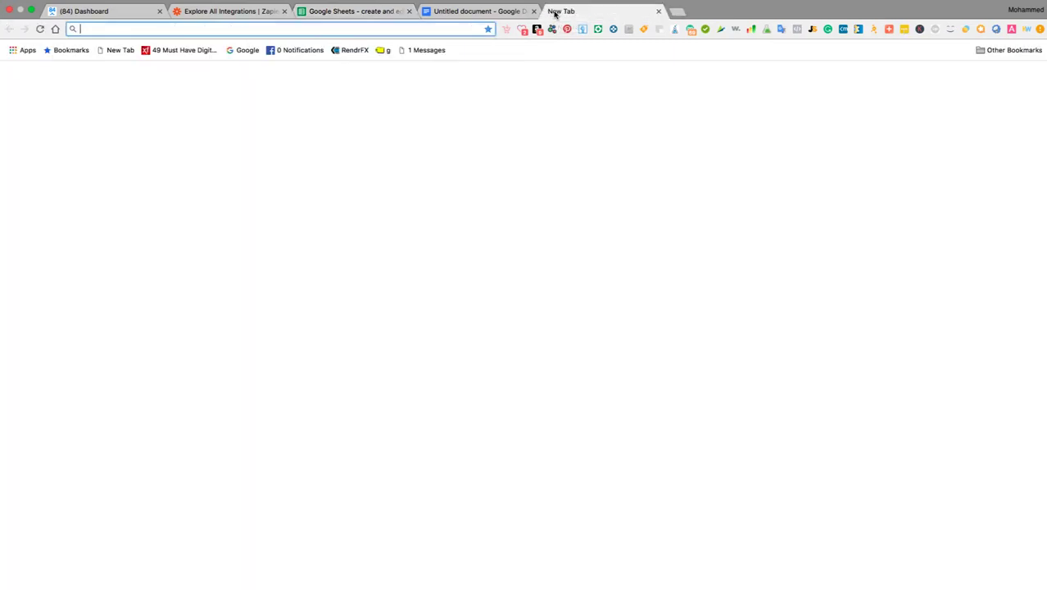
{"action": "type", "text": "vip"}
{"action": "key", "text": "Return"}
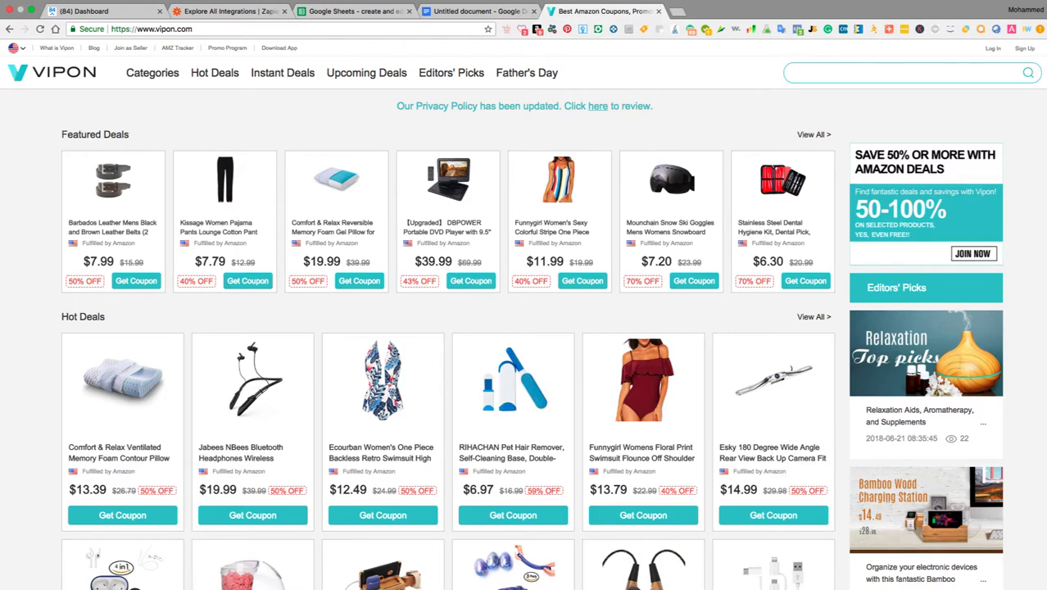
{"action": "left_click", "coordinate": [475, 12]}
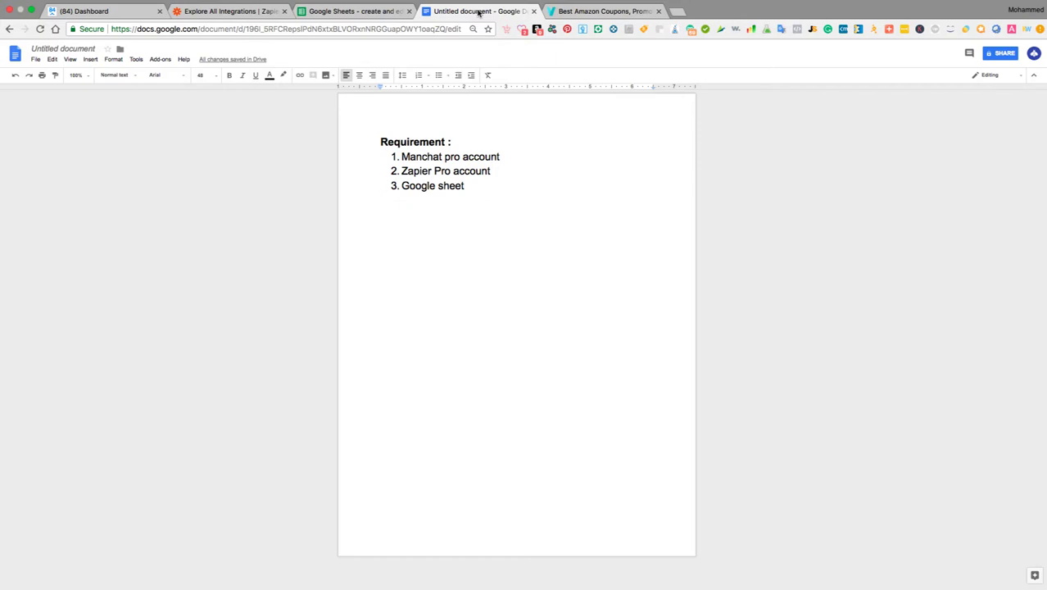
Switch to Zapier and make a new Zap with ManyChat's New "Trigger a Zap" Event as the trigger.
{"action": "left_click", "coordinate": [235, 11]}
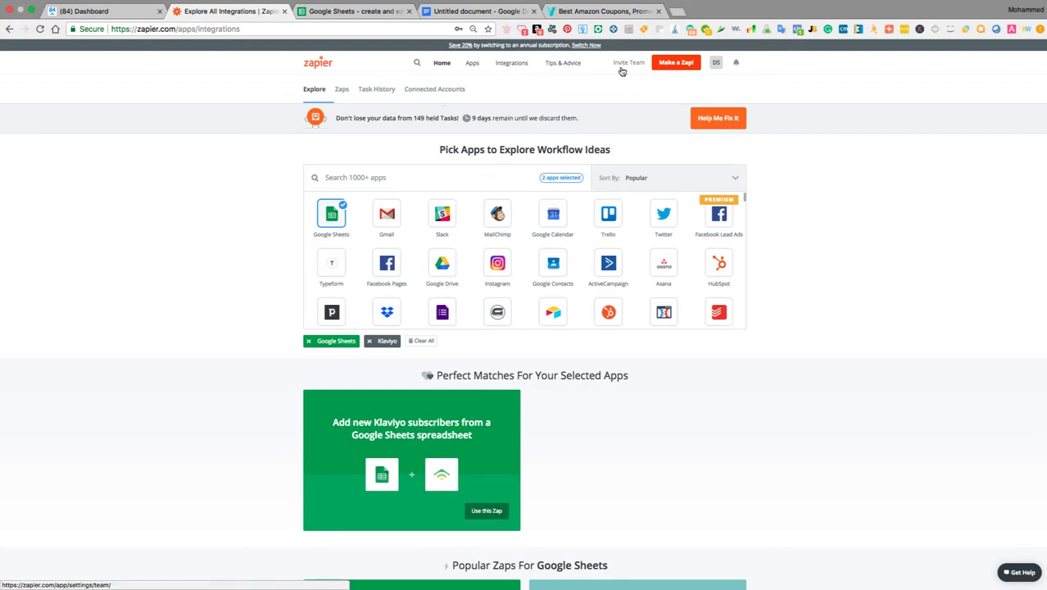
{"action": "left_click", "coordinate": [676, 64]}
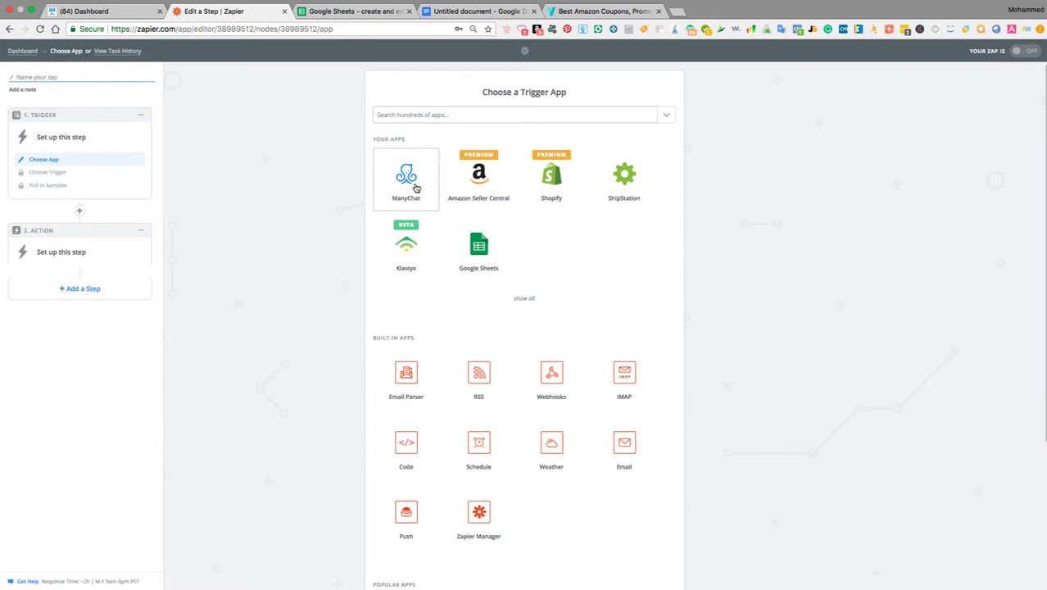
{"action": "left_click", "coordinate": [415, 188]}
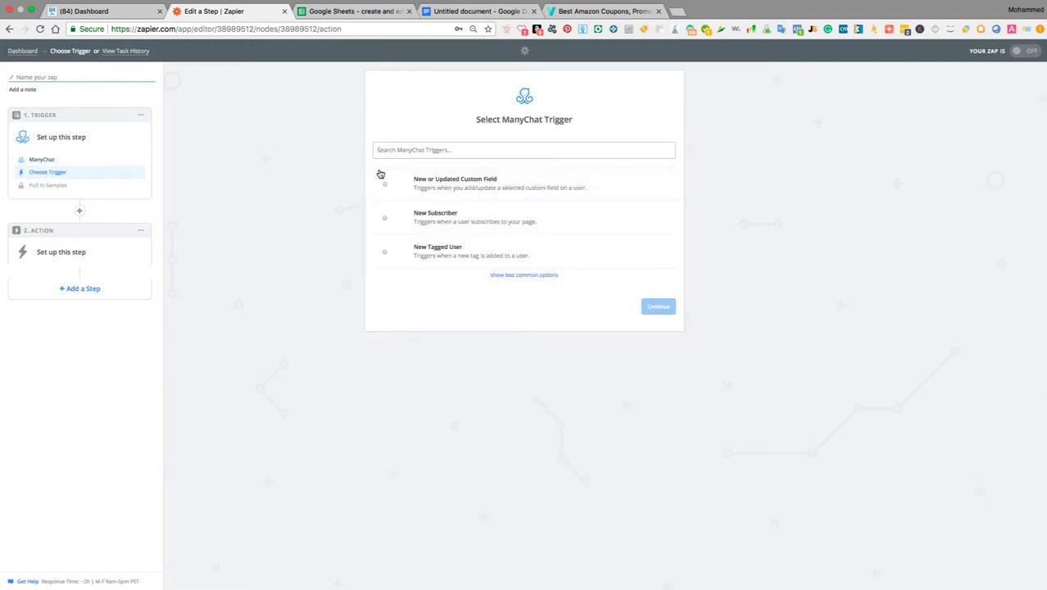
{"action": "left_click", "coordinate": [520, 278]}
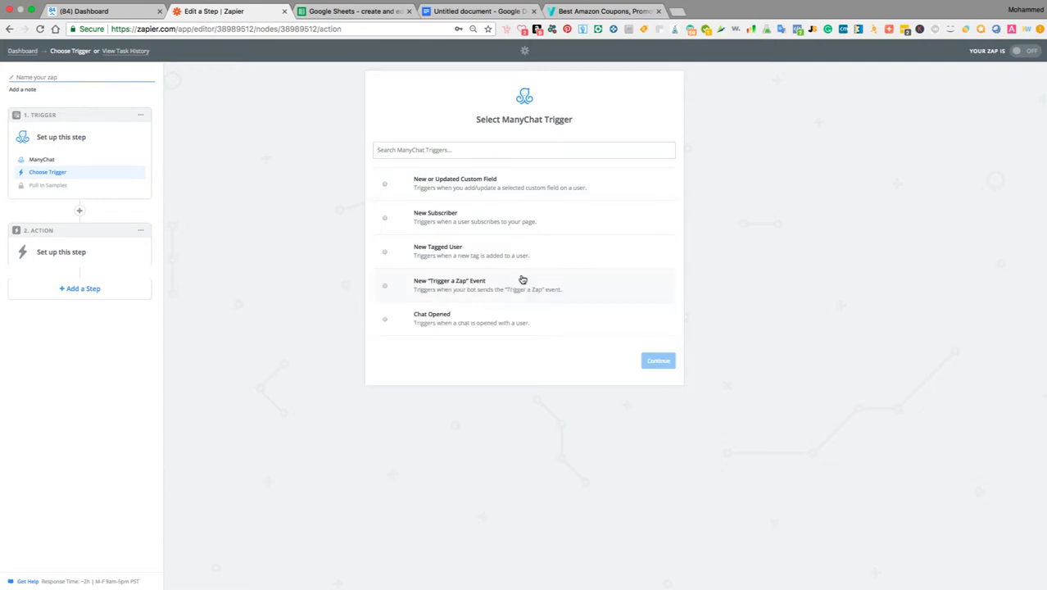
{"action": "left_click", "coordinate": [384, 287]}
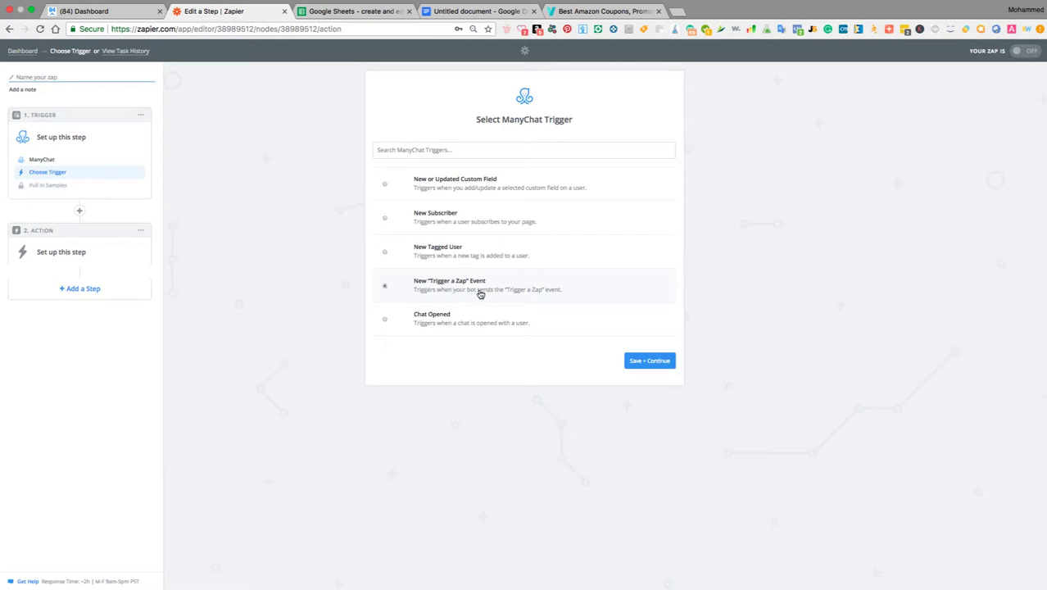
{"action": "left_click", "coordinate": [649, 361]}
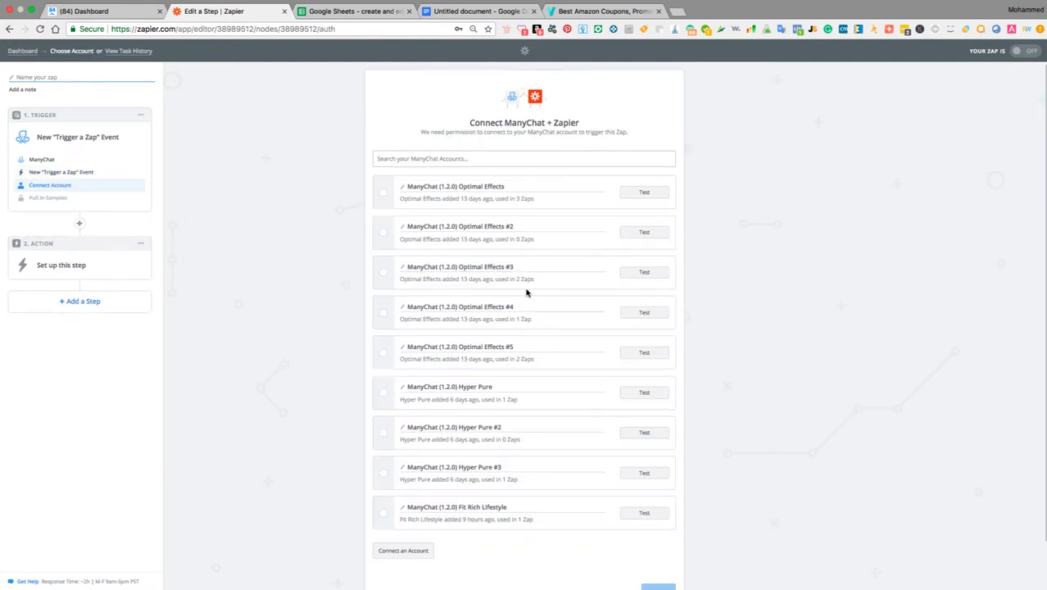
Connect the Optimal Effects ManyChat account to Zapier for the Zap's trigger.
{"action": "scroll", "coordinate": [529, 292], "scroll_direction": "down", "scroll_amount": 2}
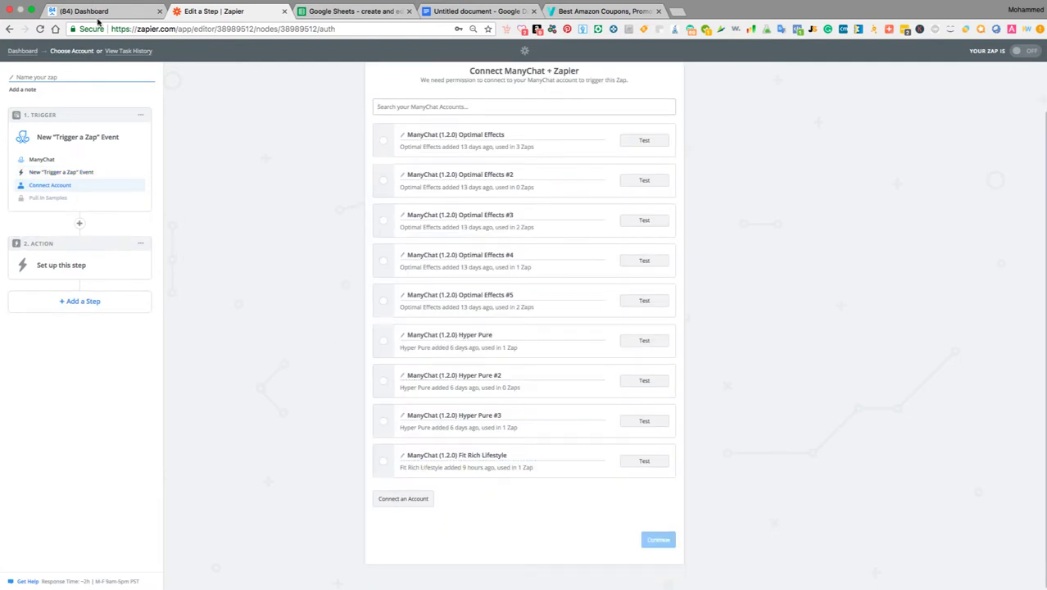
{"action": "left_click", "coordinate": [407, 500]}
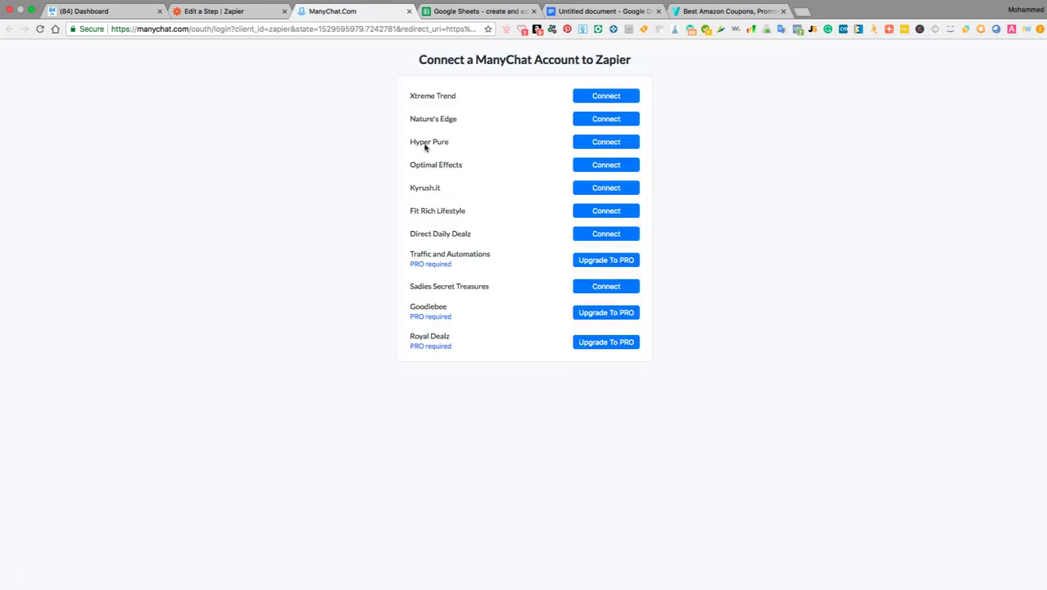
{"action": "left_click", "coordinate": [605, 168]}
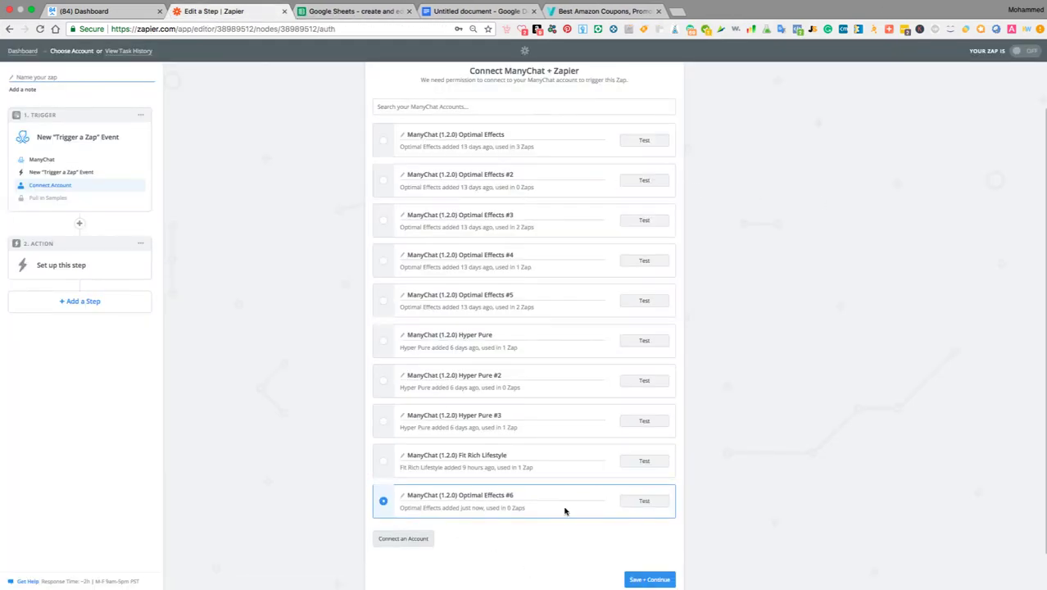
{"action": "scroll", "coordinate": [661, 474], "scroll_direction": "down", "scroll_amount": 2}
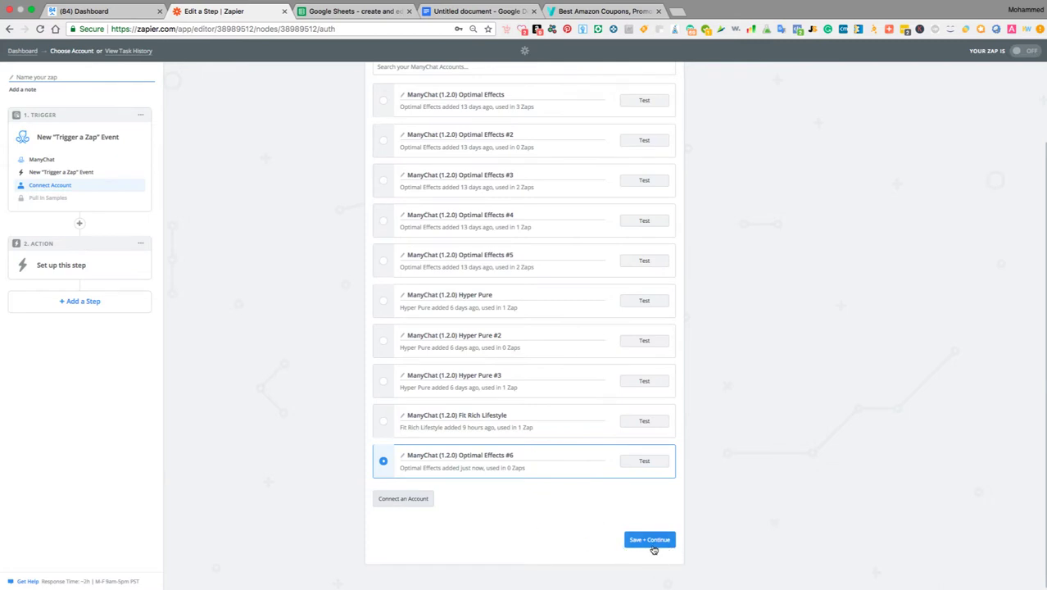
Switch to ManyChat and create a new growth tool of type Facebook Ads JSON.
{"action": "left_click", "coordinate": [96, 13]}
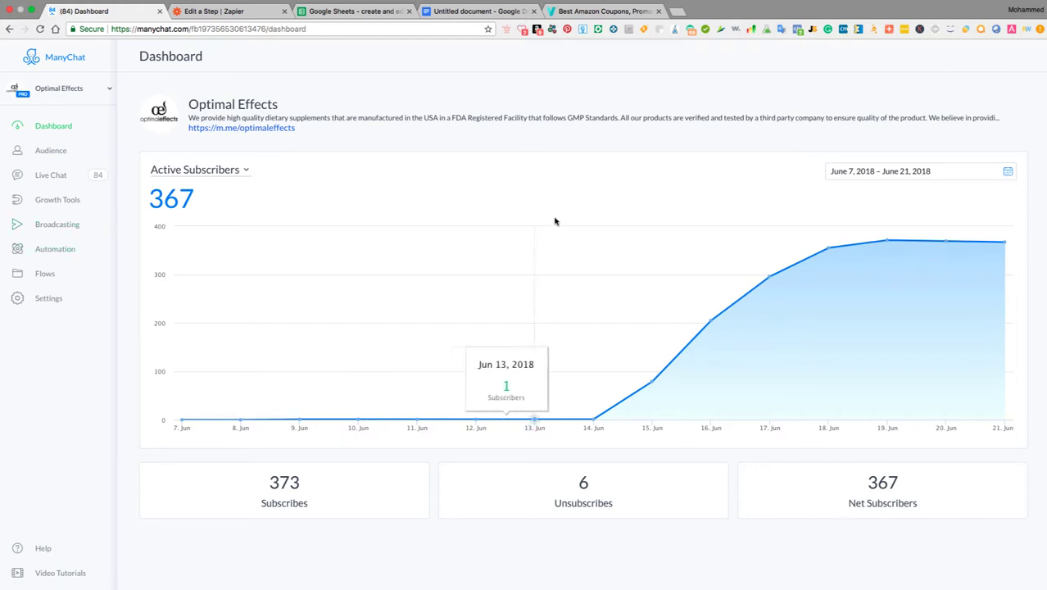
{"action": "left_click", "coordinate": [53, 204]}
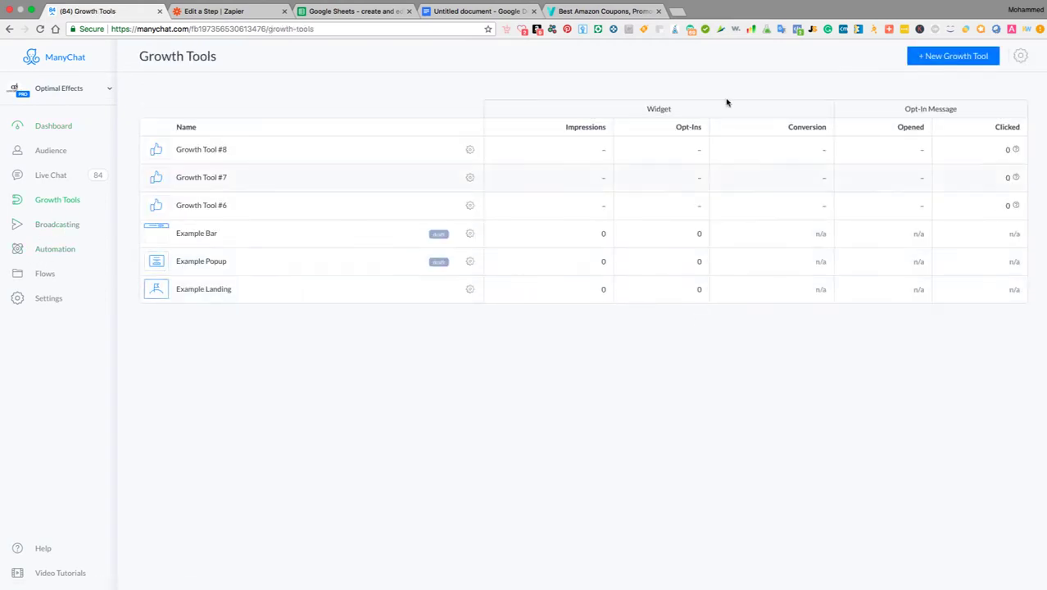
{"action": "left_click", "coordinate": [965, 60]}
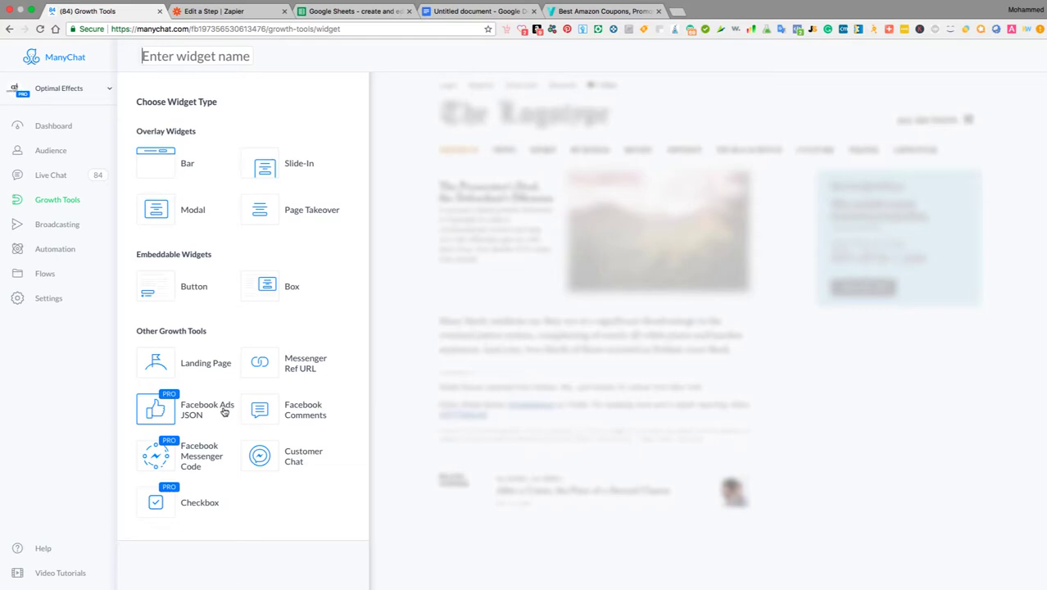
{"action": "mouse_move", "coordinate": [155, 412]}
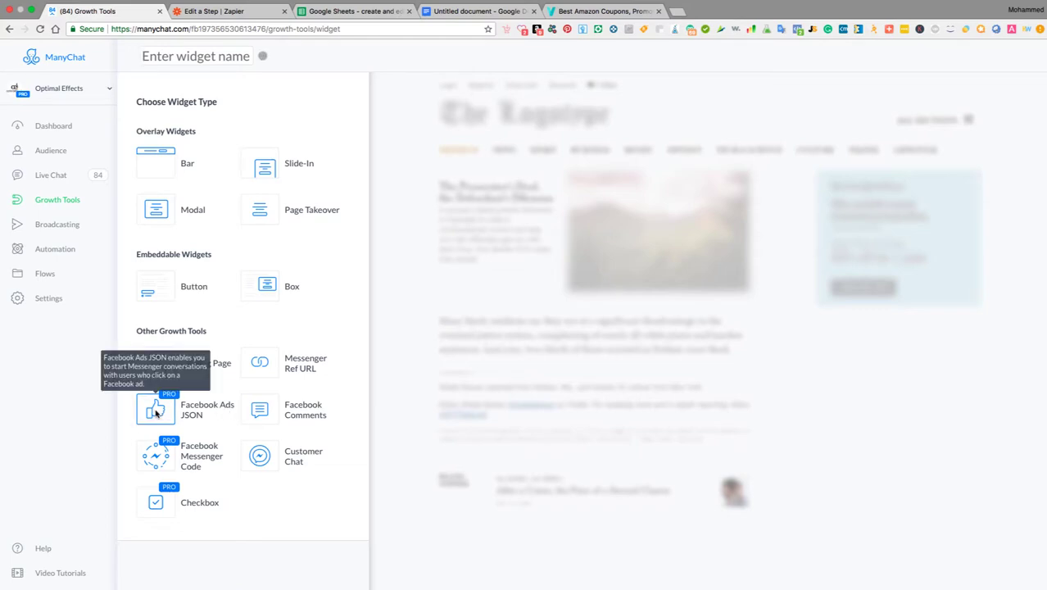
{"action": "left_click", "coordinate": [155, 412]}
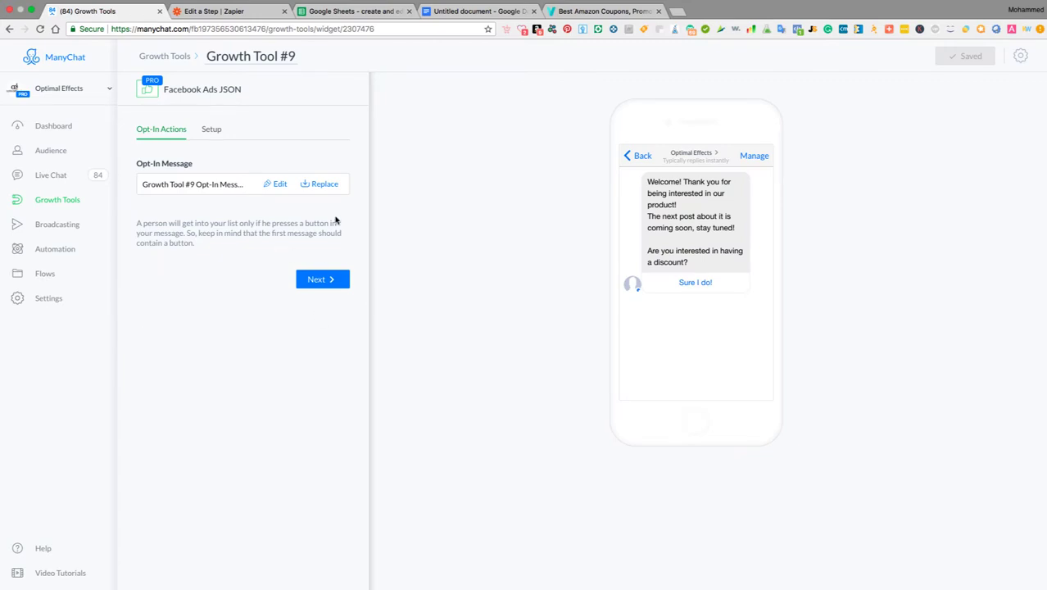
Open the growth tool's opt-in message for editing and delete the attached "Sure I do!" step.
{"action": "left_click", "coordinate": [279, 185]}
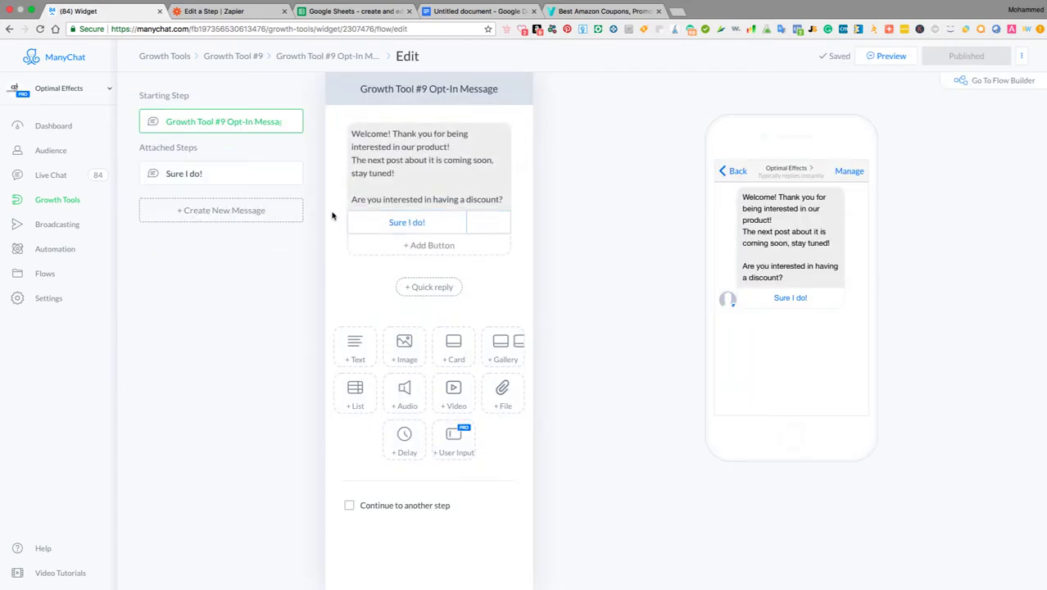
{"action": "left_click", "coordinate": [295, 175]}
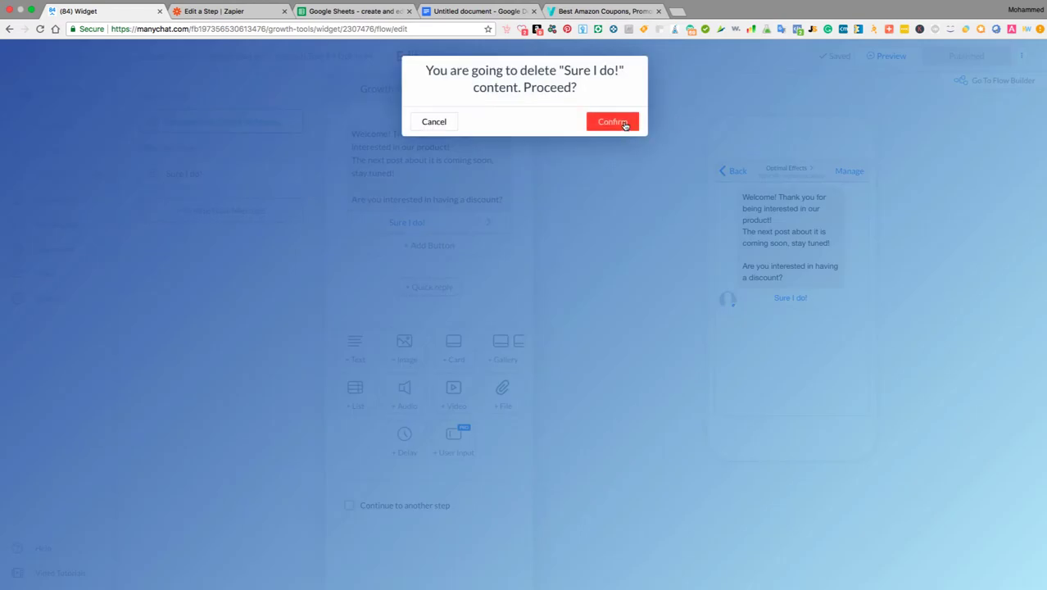
{"action": "left_click", "coordinate": [627, 122]}
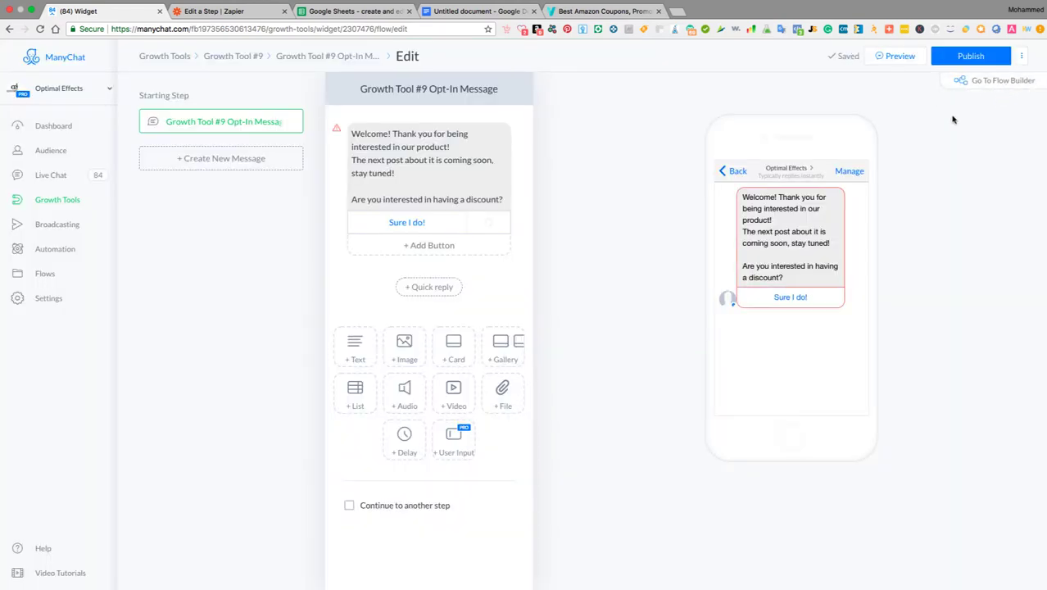
Show the opt-in message in the Flow Builder and replace its default welcome text with "Hi".
{"action": "left_click", "coordinate": [1014, 86]}
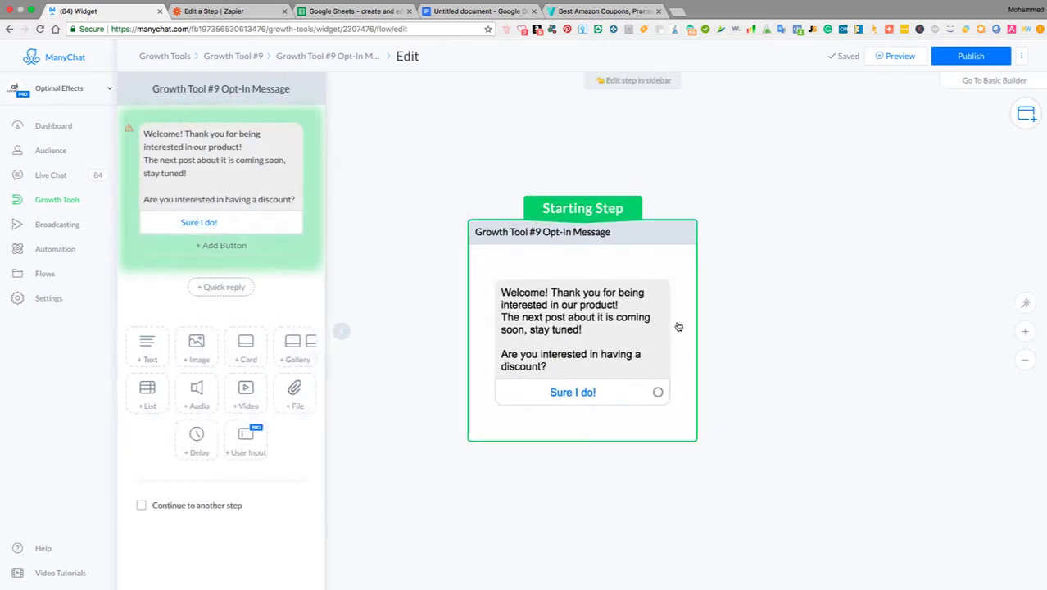
{"action": "left_click", "coordinate": [208, 159]}
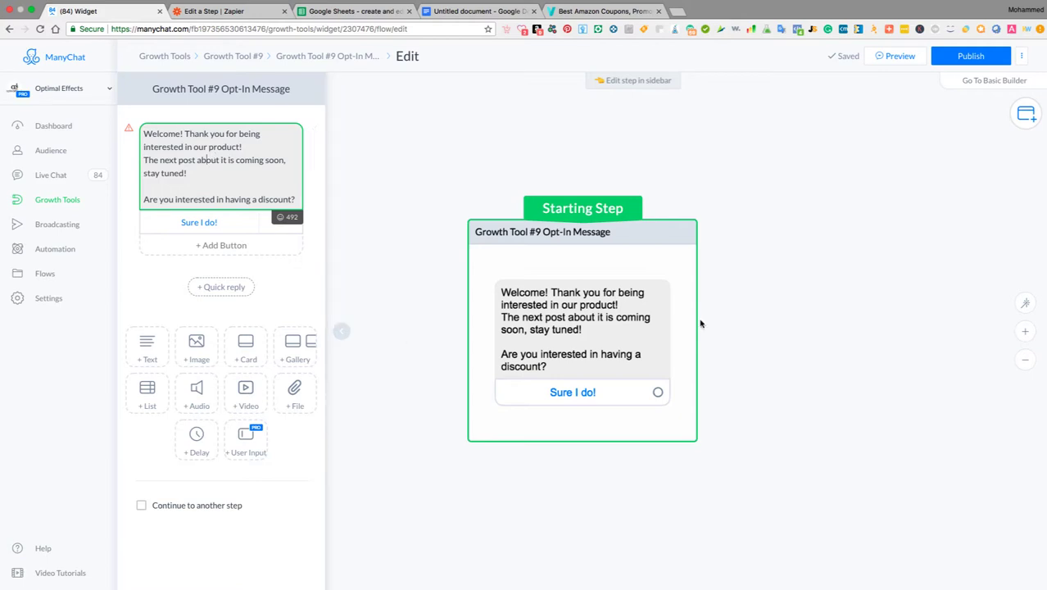
{"action": "left_click", "coordinate": [559, 360]}
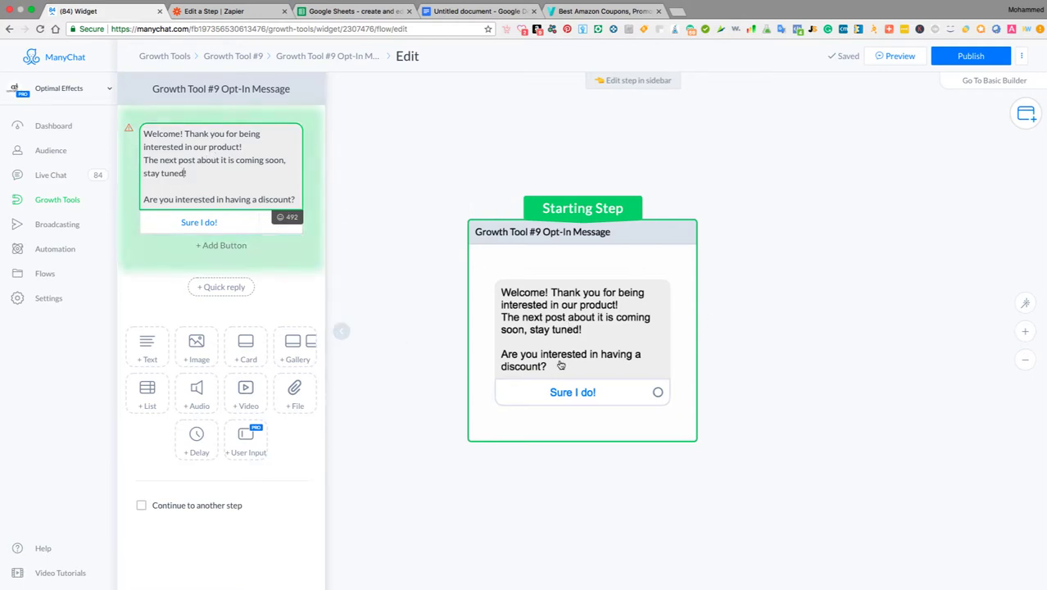
{"action": "left_click_drag", "start_coordinate": [145, 133], "coordinate": [307, 200]}
{"action": "type", "text": "Hi "}
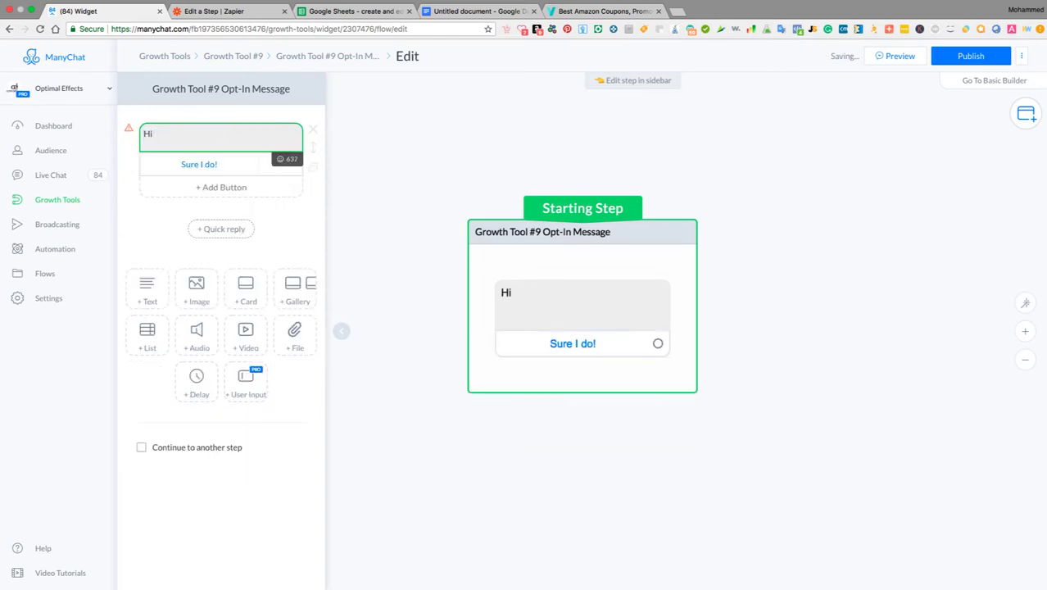
Complete the greeting as "Hi there" and, after a blank line, add "Are you looking for an 50% off".
{"action": "type", "text": "i"}
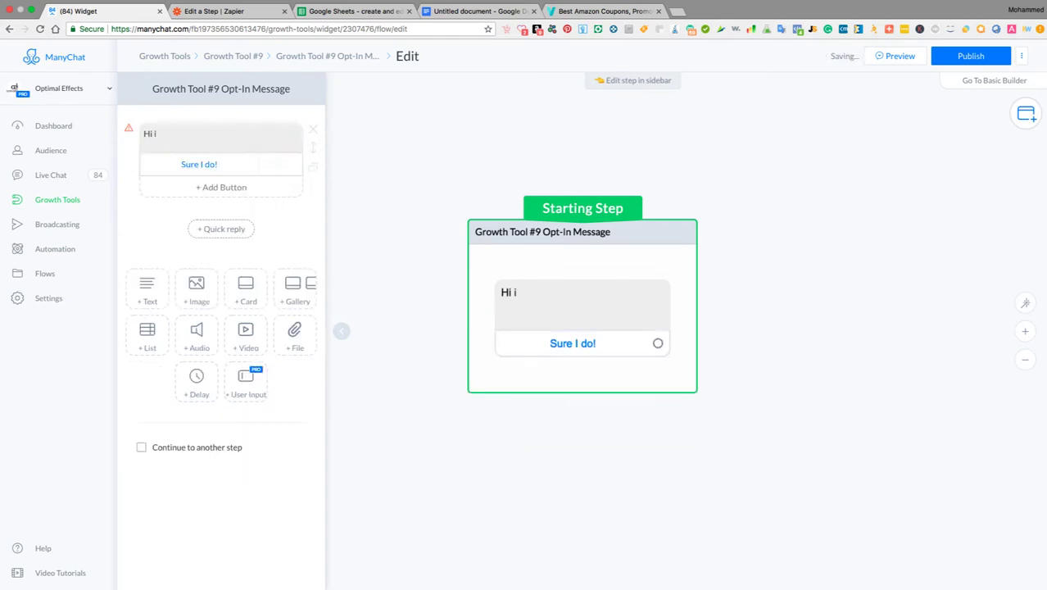
{"action": "left_click", "coordinate": [167, 131]}
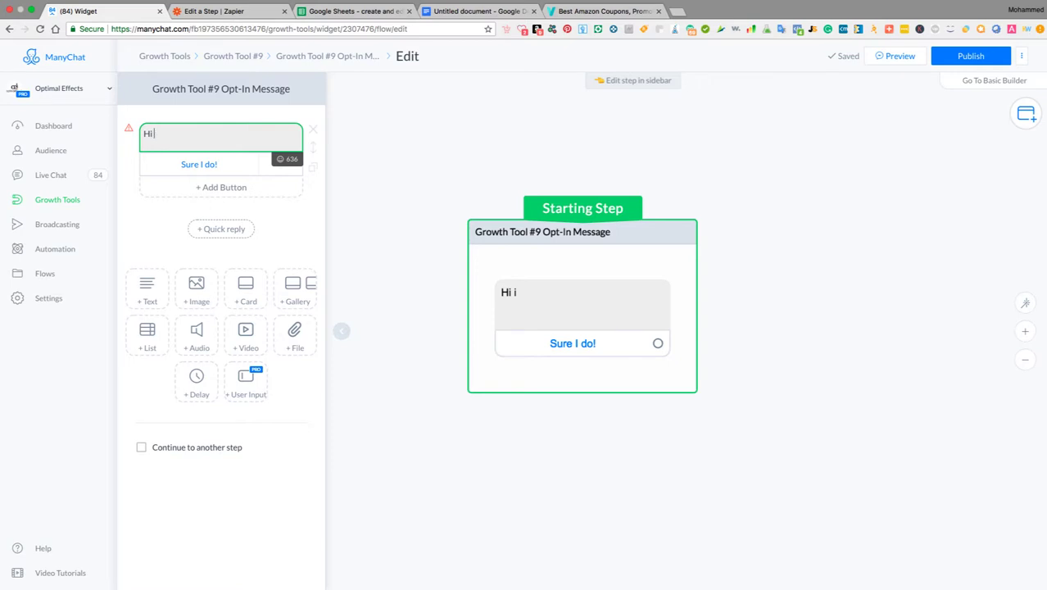
{"action": "key", "text": "BackSpace"}
{"action": "type", "text": "there"}
{"action": "key", "text": "BackSpace"}
{"action": "key", "text": "BackSpace"}
{"action": "key", "text": "BackSpace"}
{"action": "key", "text": "BackSpace"}
{"action": "key", "text": "BackSpace"}
{"action": "left_click", "coordinate": [281, 161]}
{"action": "type", "text": "there"}
{"action": "key", "text": "Return"}
{"action": "key", "text": "Return"}
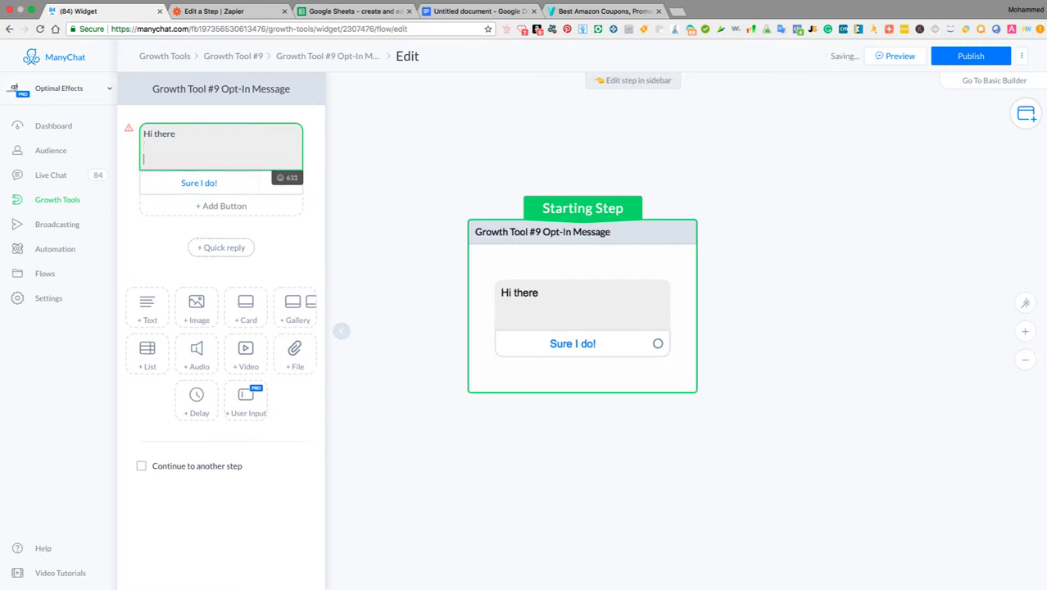
{"action": "type", "text": "Are you looking for an 50% off"}
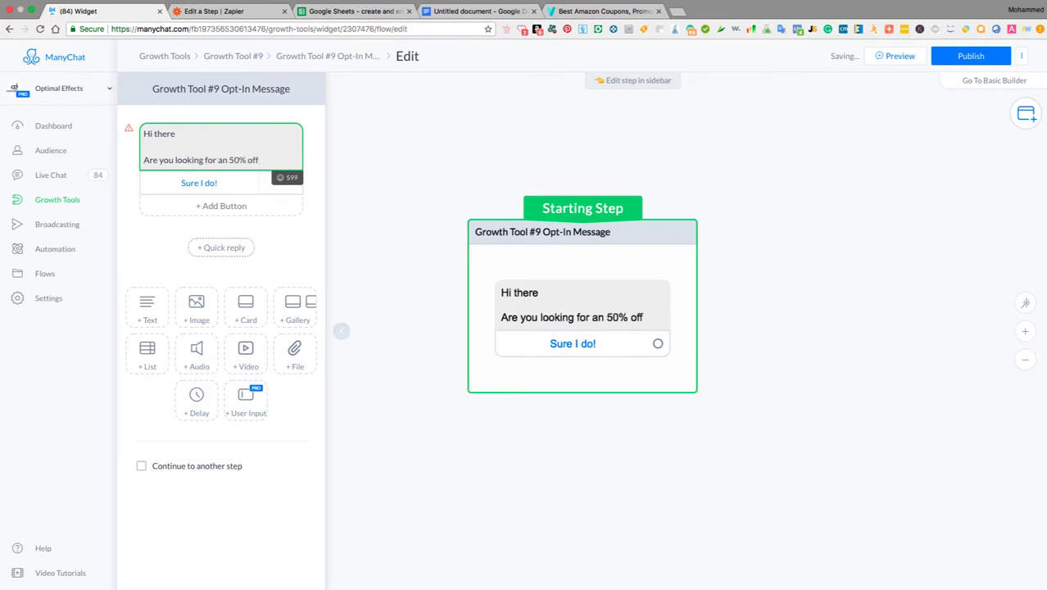
{"action": "left_click", "coordinate": [682, 11]}
{"action": "type", "text": "www.g"}
{"action": "key", "text": "BackSpace"}
{"action": "key", "text": "BackSpace"}
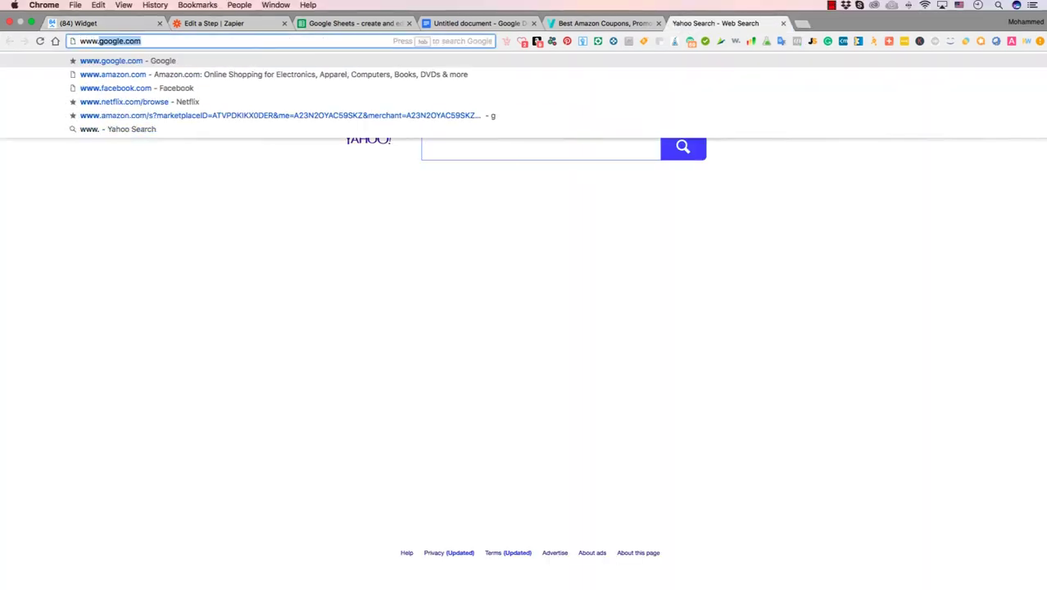
{"action": "type", "text": "am"}
{"action": "key", "text": "Return"}
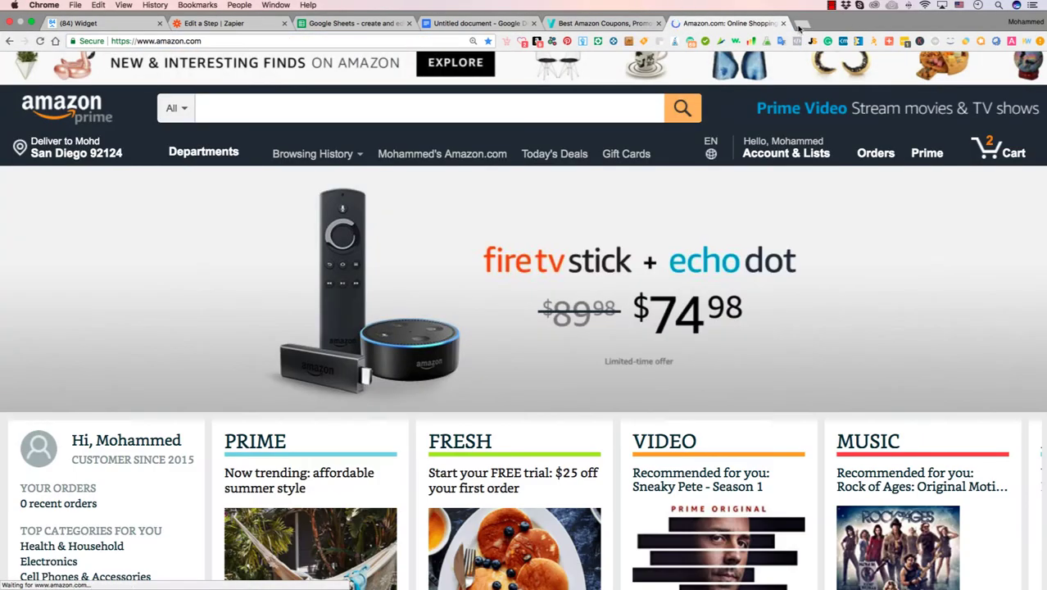
Open the Optimal Effects project in MeisterTask in a new tab and copy the ASIN B01806UGI6 from the Product 2 task.
{"action": "left_click", "coordinate": [800, 26]}
{"action": "type", "text": "me"}
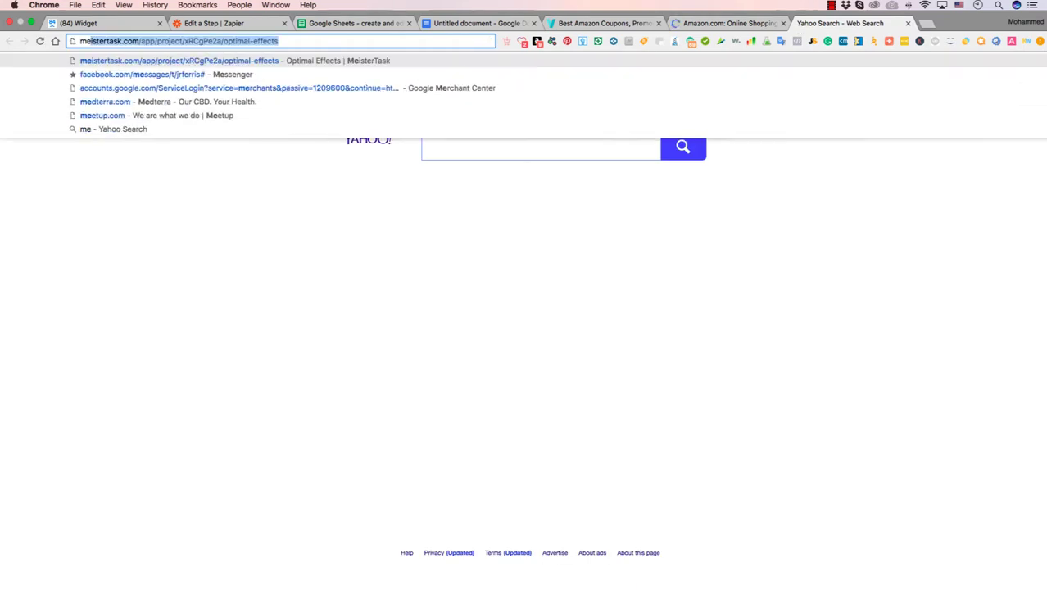
{"action": "key", "text": "Return"}
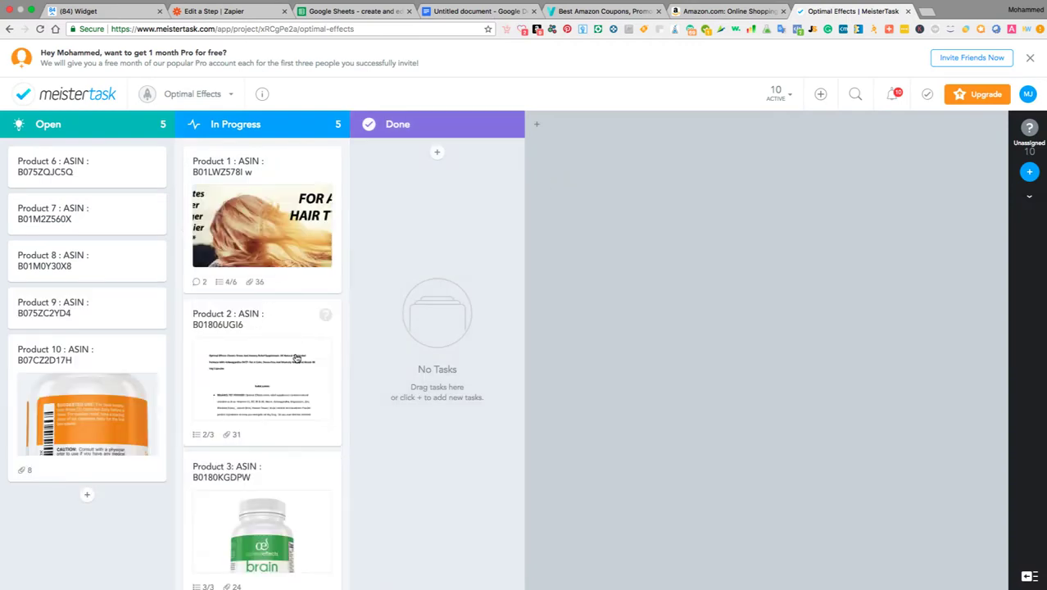
{"action": "scroll", "coordinate": [291, 358], "scroll_direction": "down", "scroll_amount": 2}
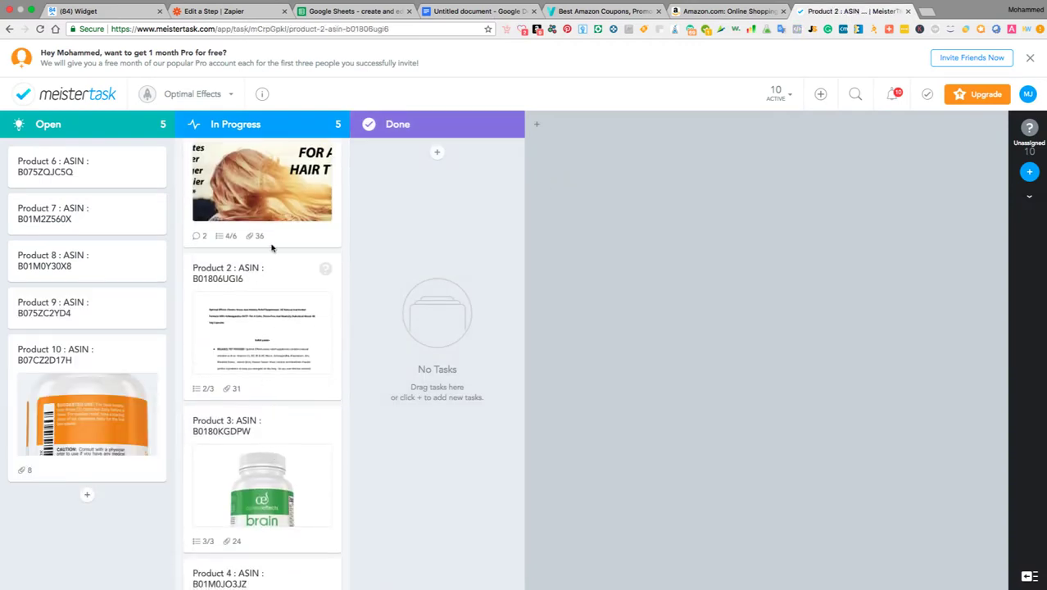
{"action": "left_click", "coordinate": [270, 262]}
{"action": "left_click_drag", "start_coordinate": [555, 129], "coordinate": [470, 130]}
{"action": "key", "text": "ctrl+c"}
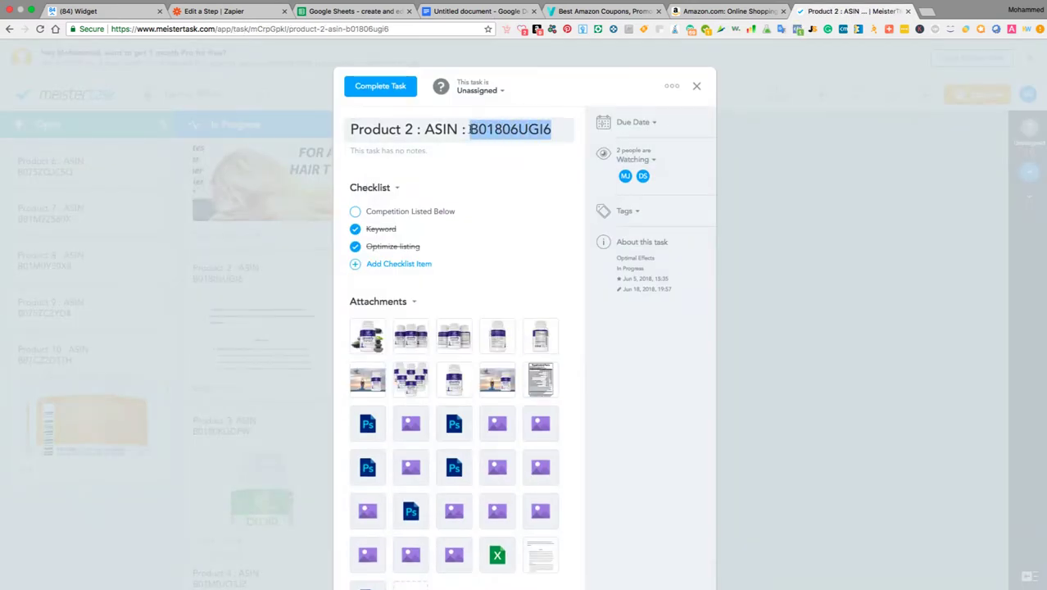
Search Amazon for the copied ASIN B01806UGI6 and copy "Natural Supplements for Stress and Anxiety Relief" from the product title.
{"action": "left_click", "coordinate": [725, 10]}
{"action": "left_click", "coordinate": [366, 106]}
{"action": "key", "text": "ctrl+v"}
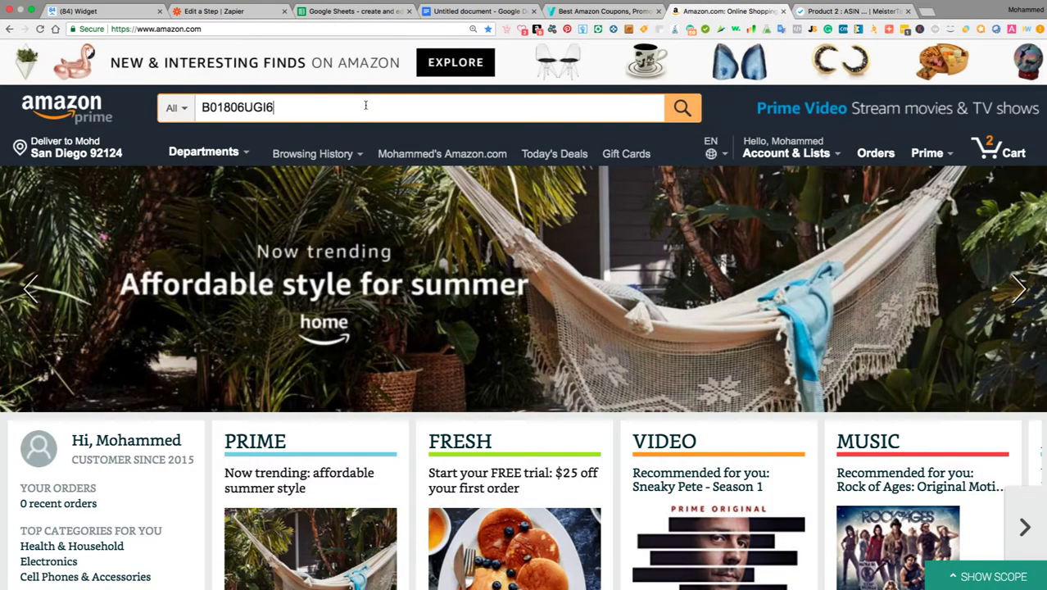
{"action": "key", "text": "Return"}
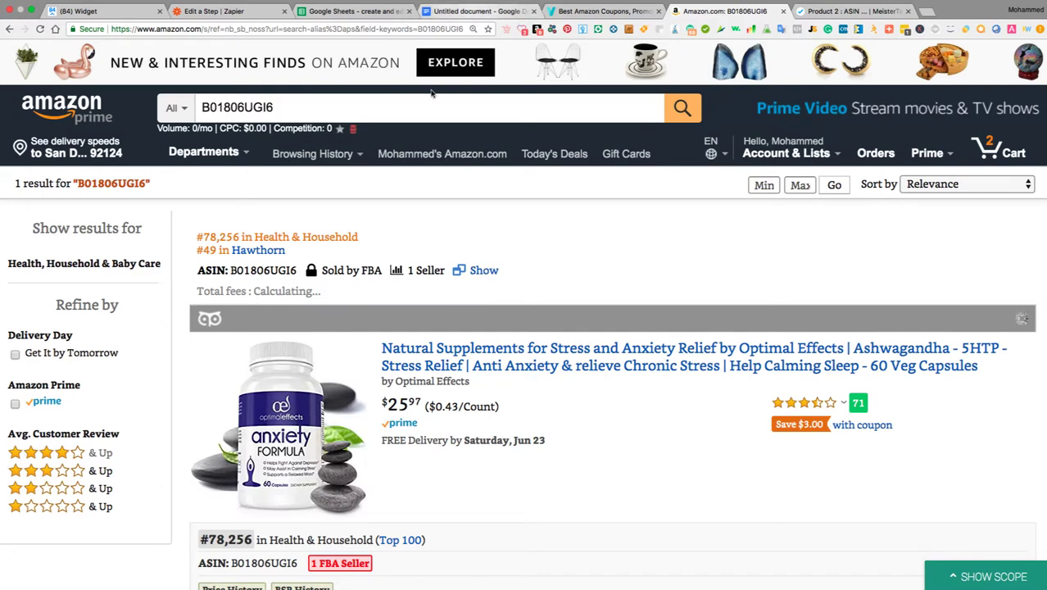
{"action": "left_click_drag", "start_coordinate": [380, 347], "coordinate": [718, 348]}
{"action": "key", "text": "super+c"}
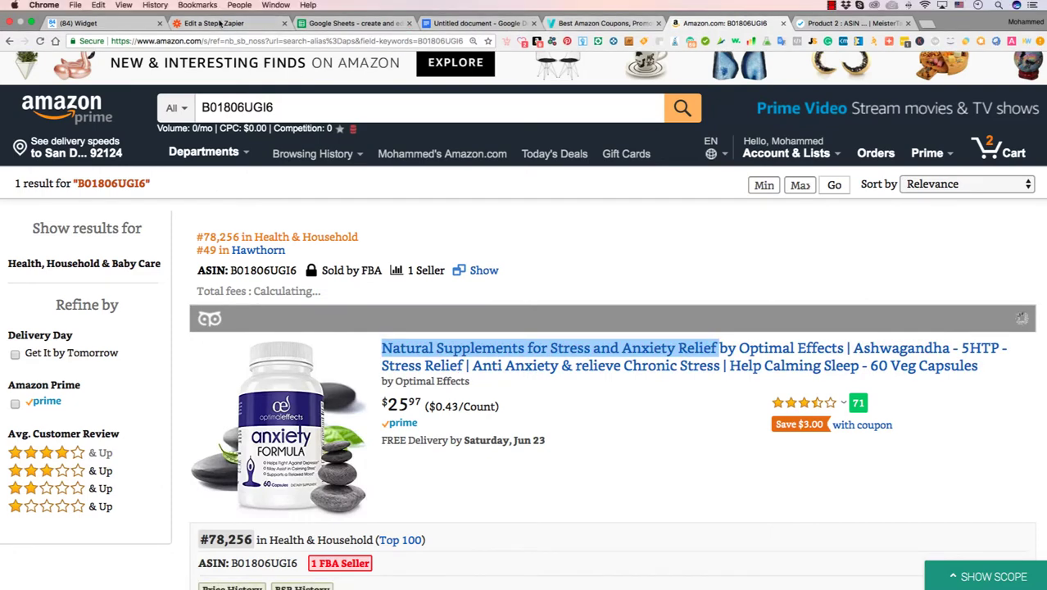
Back in ManyChat, finish the opt-in question with "code for our", the copied product name in quotation marks, and "supplement?".
{"action": "left_click", "coordinate": [123, 23]}
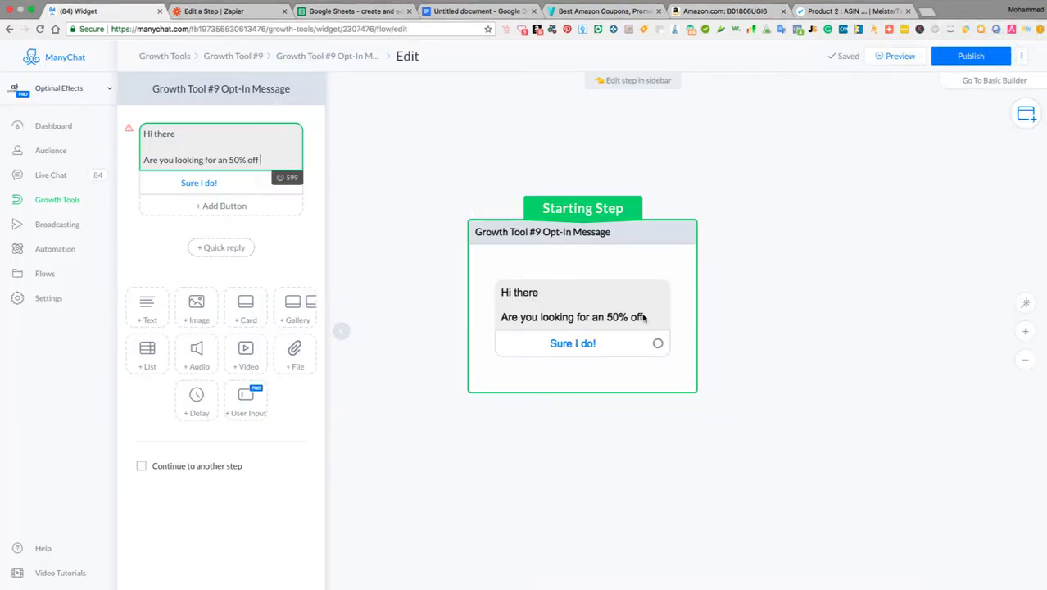
{"action": "left_click", "coordinate": [272, 158]}
{"action": "type", "text": "code f"}
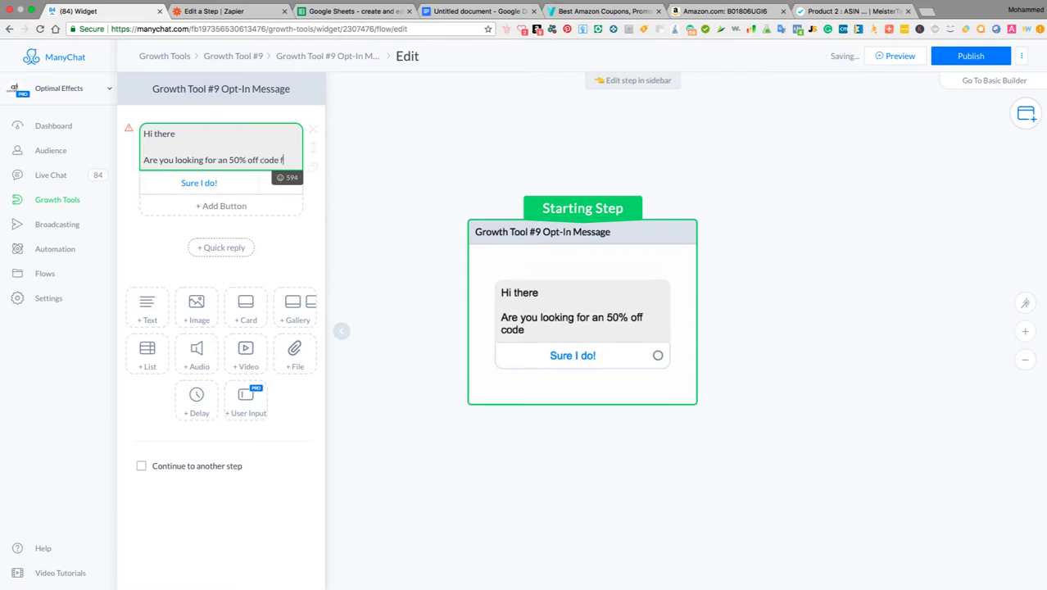
{"action": "type", "text": "or our \""}
{"action": "key", "text": "super+v"}
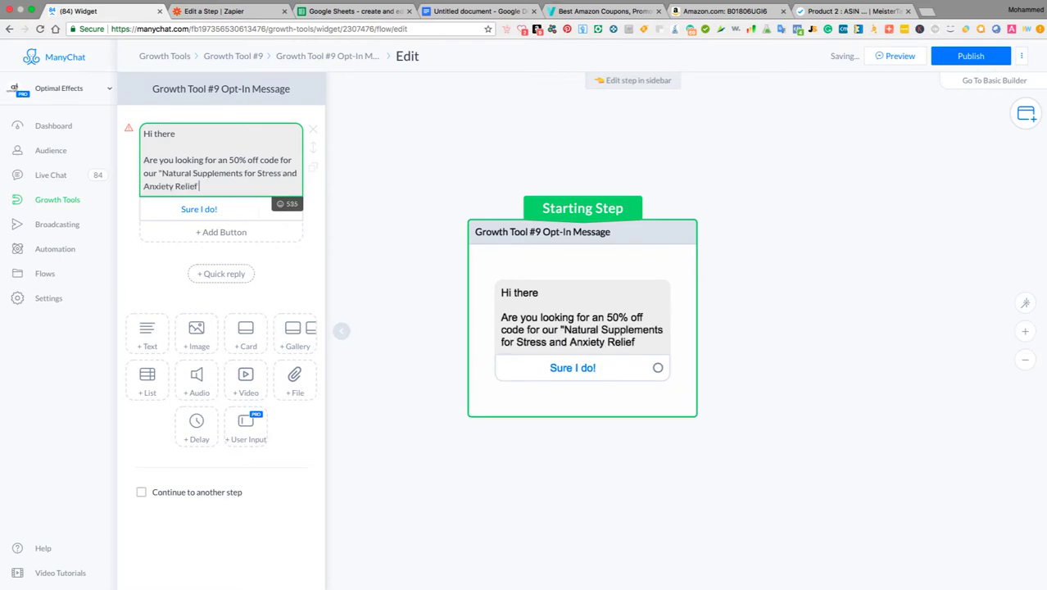
{"action": "type", "text": "\" supplem"}
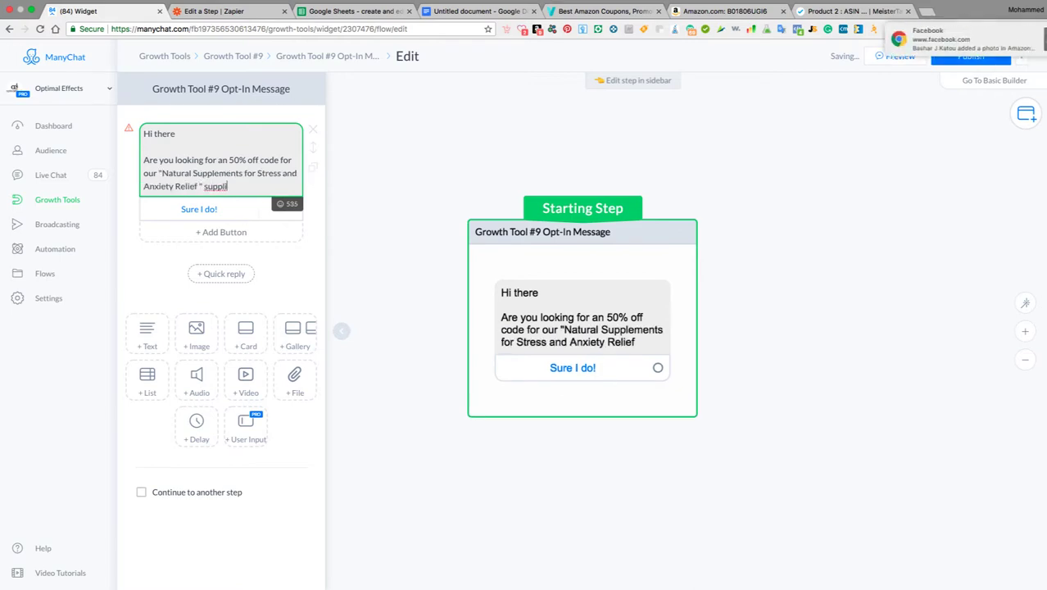
{"action": "type", "text": "ent?"}
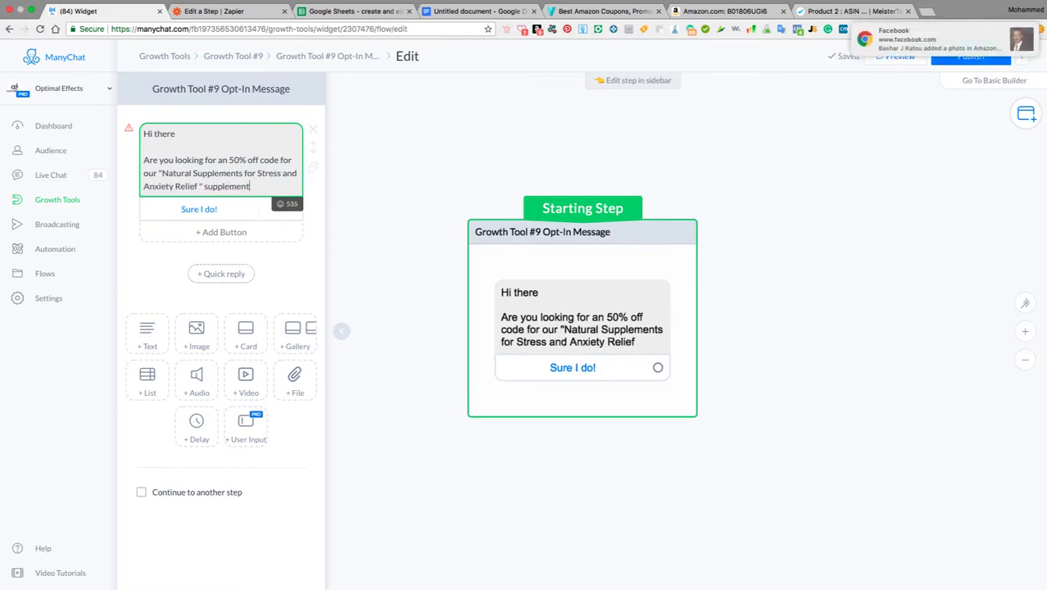
Add the line "This work on Amazon. TODAY only!" to the opt-in message after a blank line.
{"action": "key", "text": "Return"}
{"action": "key", "text": "Return"}
{"action": "type", "text": "T"}
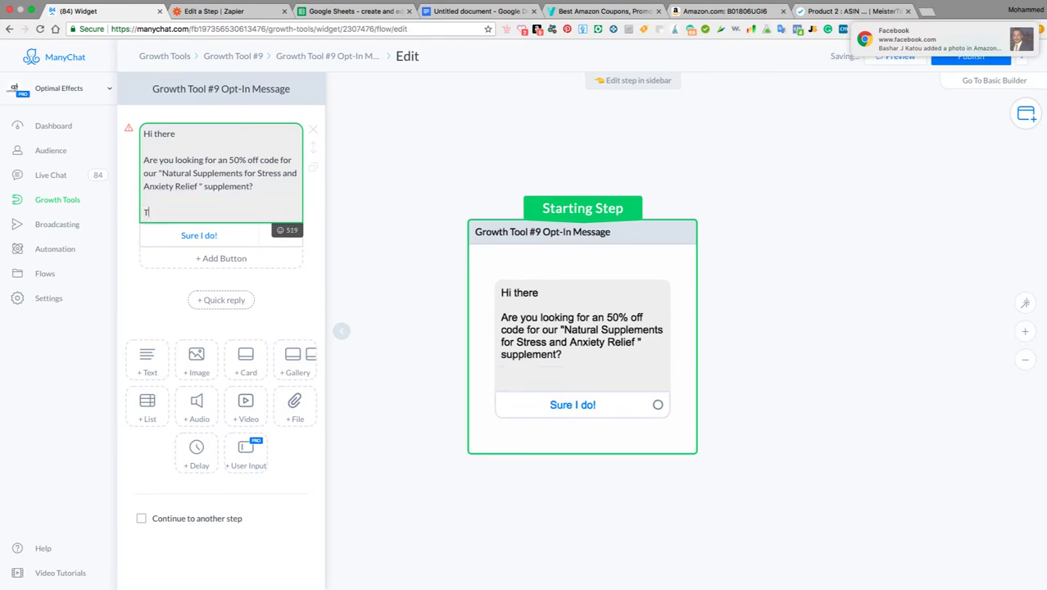
{"action": "type", "text": "his work on"}
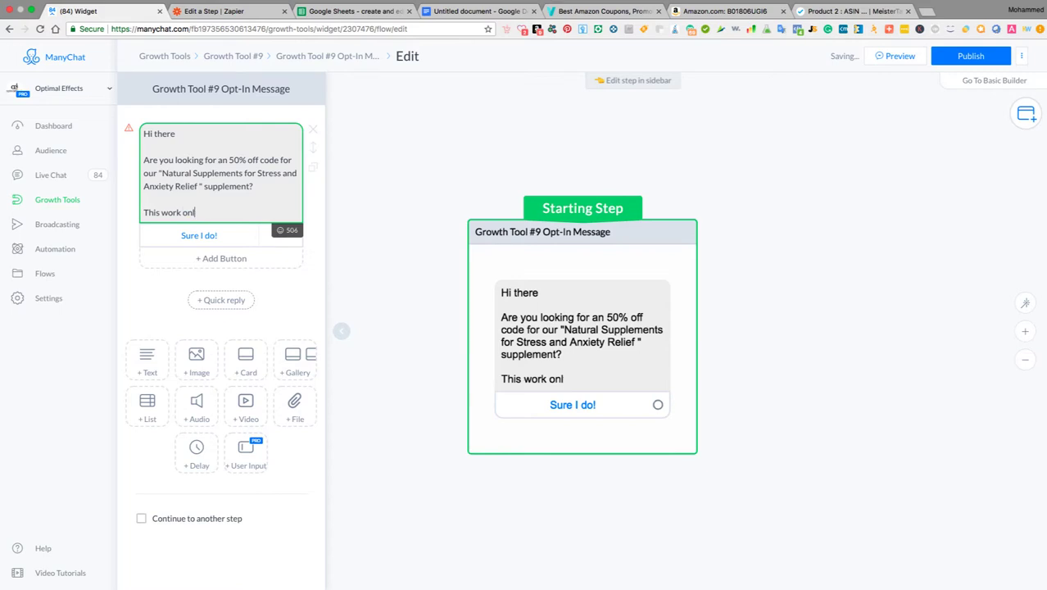
{"action": "type", "text": " amazon"}
{"action": "key", "text": "BackSpace"}
{"action": "key", "text": "BackSpace"}
{"action": "key", "text": "BackSpace"}
{"action": "key", "text": "BackSpace"}
{"action": "key", "text": "BackSpace"}
{"action": "key", "text": "BackSpace"}
{"action": "type", "text": "Amazon. TODAY"}
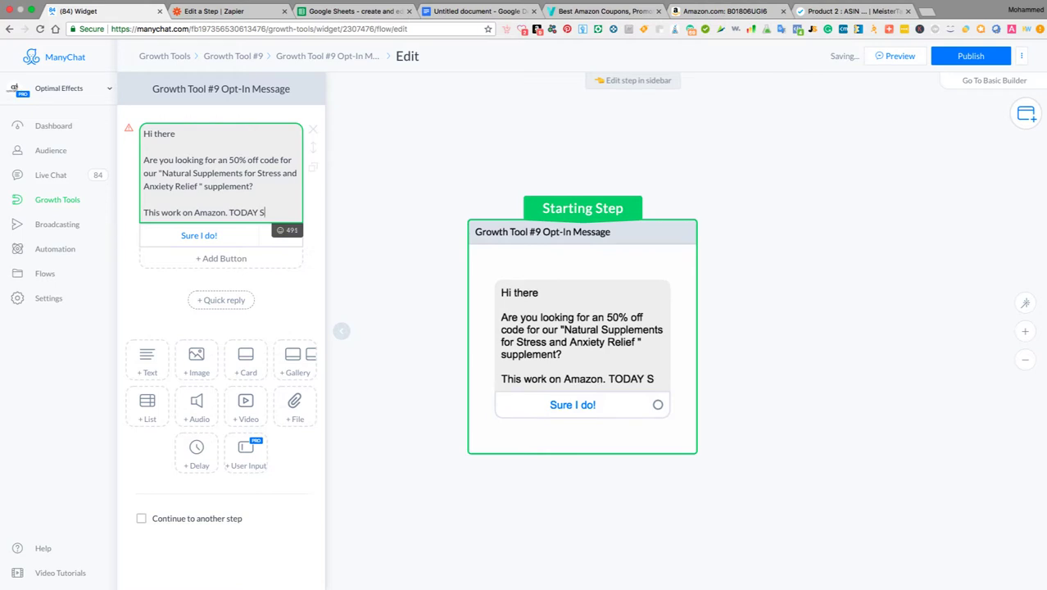
{"action": "type", "text": " S"}
{"action": "key", "text": "BackSpace"}
{"action": "type", "text": "only!"}
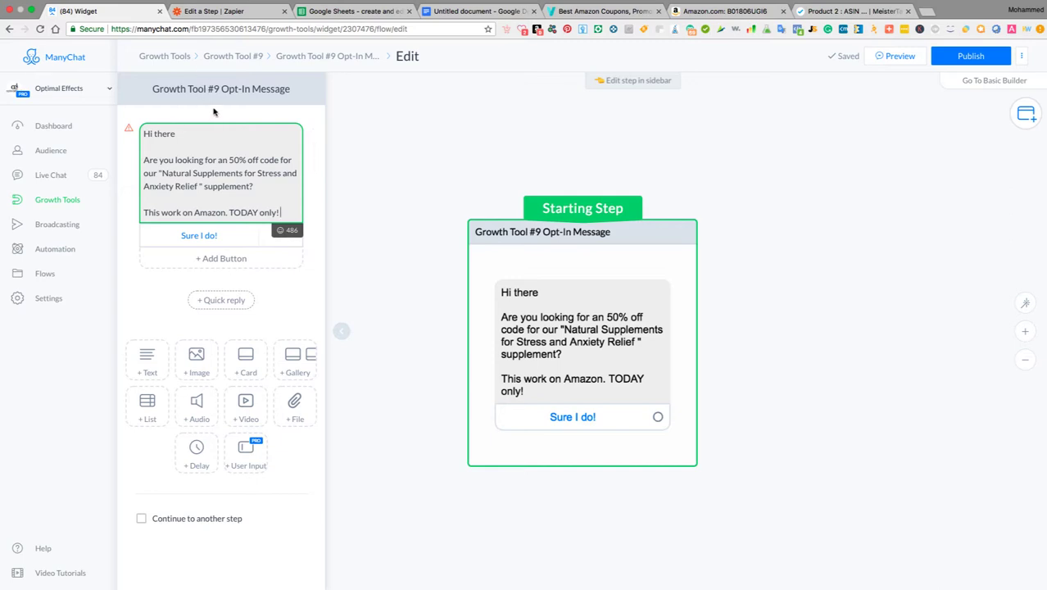
Rename the opt-in message's "Sure I do!" button as "Yes, I Am".
{"action": "left_click", "coordinate": [238, 236]}
{"action": "type", "text": "Yes"}
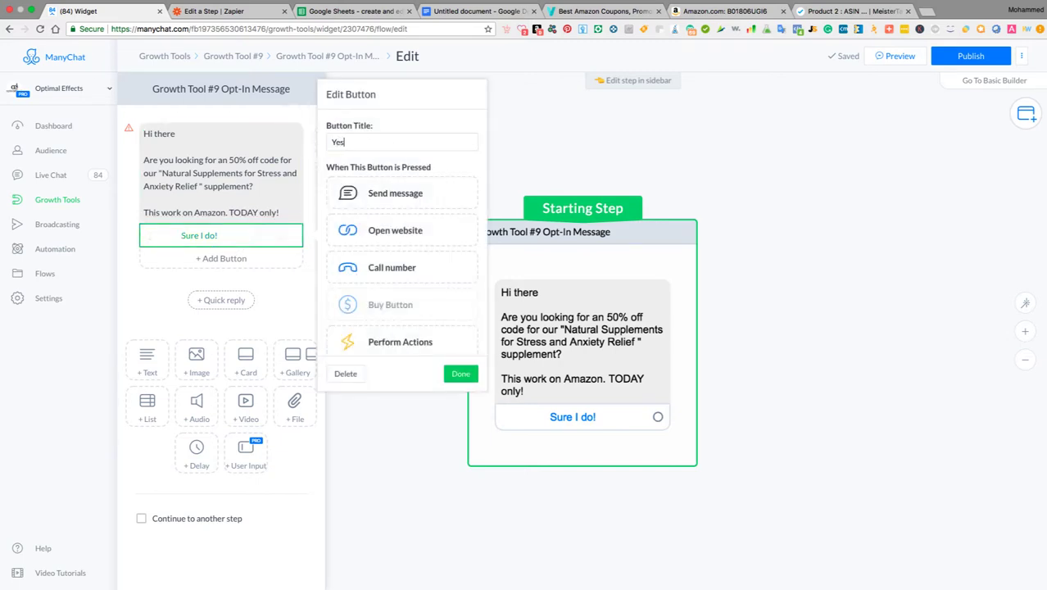
{"action": "type", "text": ", I am"}
{"action": "key", "text": "BackSpace"}
{"action": "key", "text": "BackSpace"}
{"action": "type", "text": "Am"}
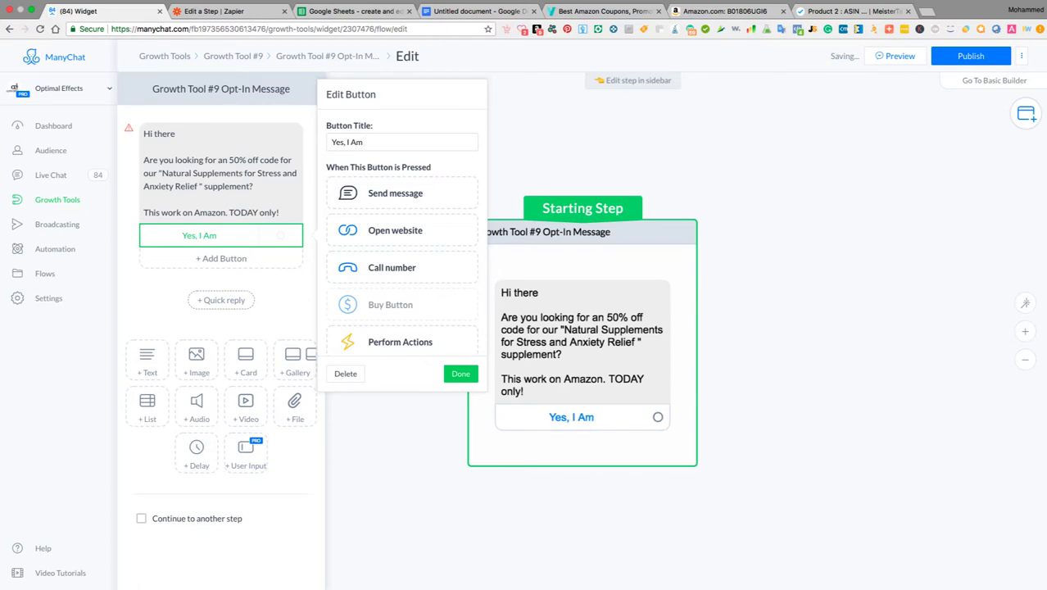
Make the "Yes, I Am" button perform actions and add a Trigger Zap action to its Actions step.
{"action": "left_click", "coordinate": [372, 344]}
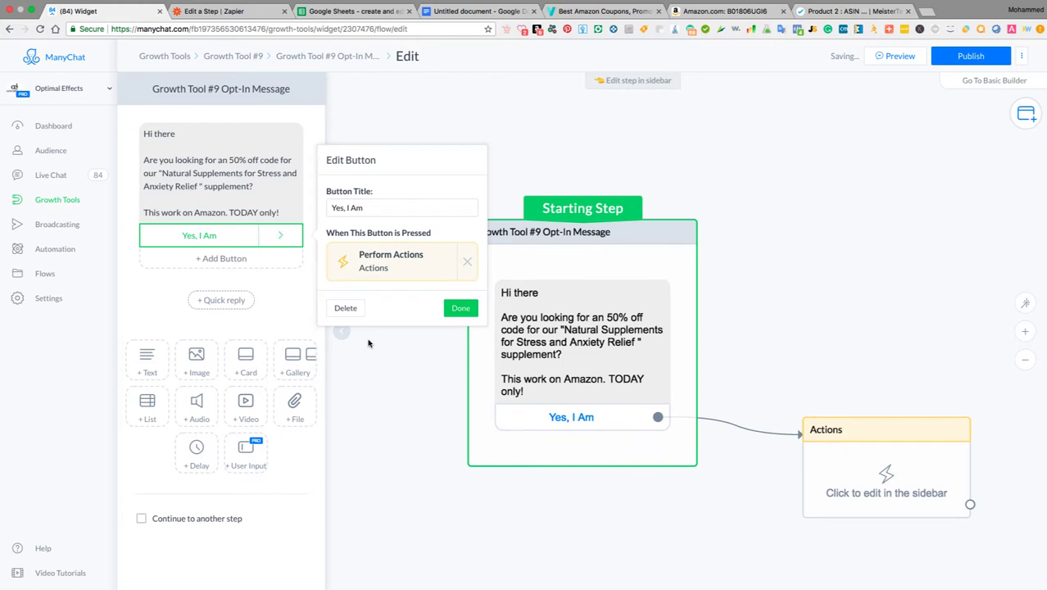
{"action": "left_click", "coordinate": [392, 272]}
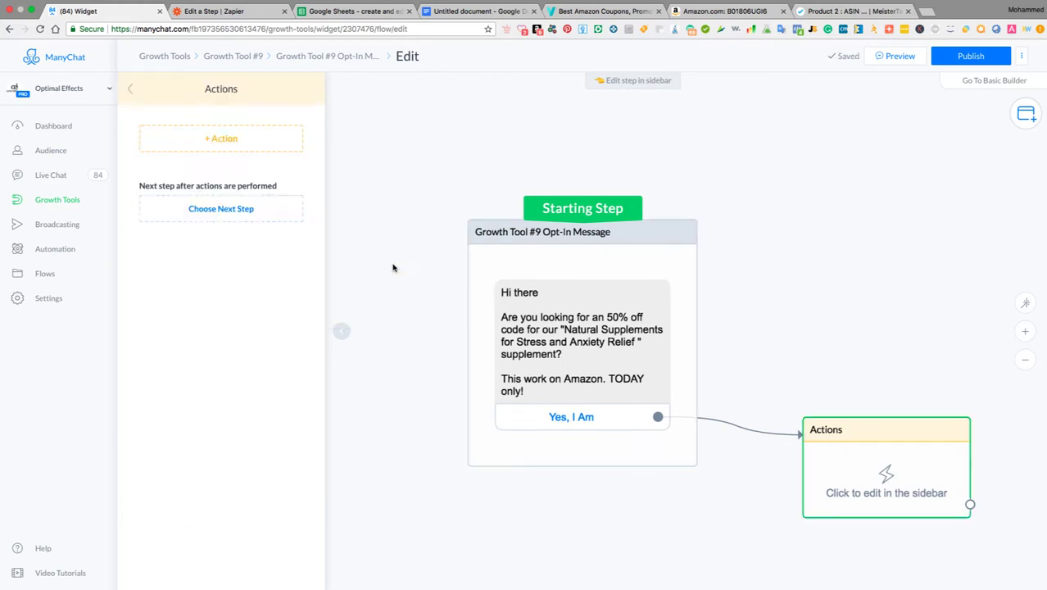
{"action": "left_click", "coordinate": [174, 139]}
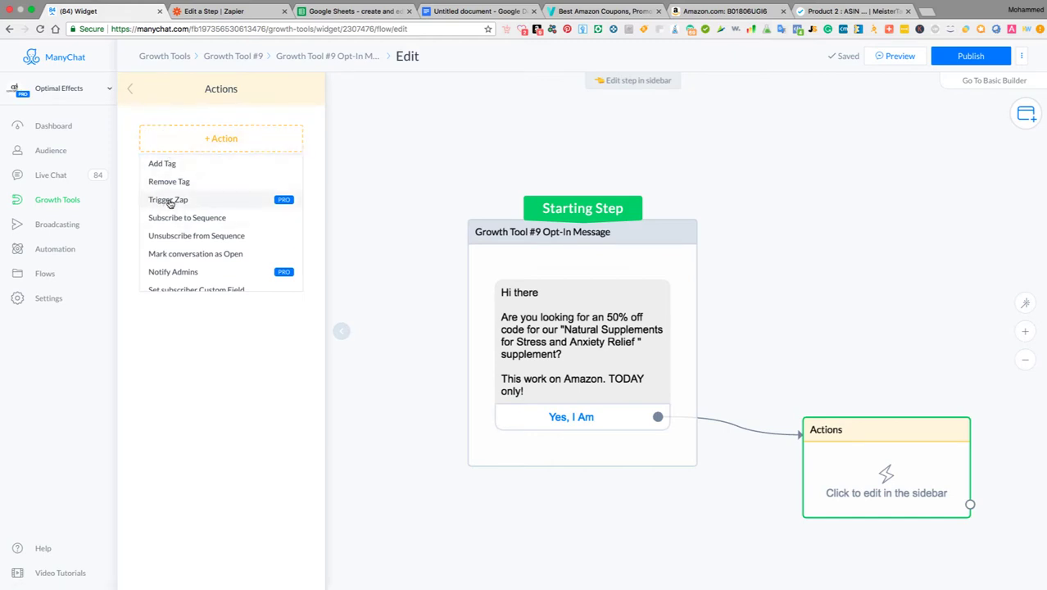
{"action": "left_click", "coordinate": [169, 202]}
Create a new event named "Anxiety Relief Zap" for the Trigger Zap action.
{"action": "left_click", "coordinate": [177, 154]}
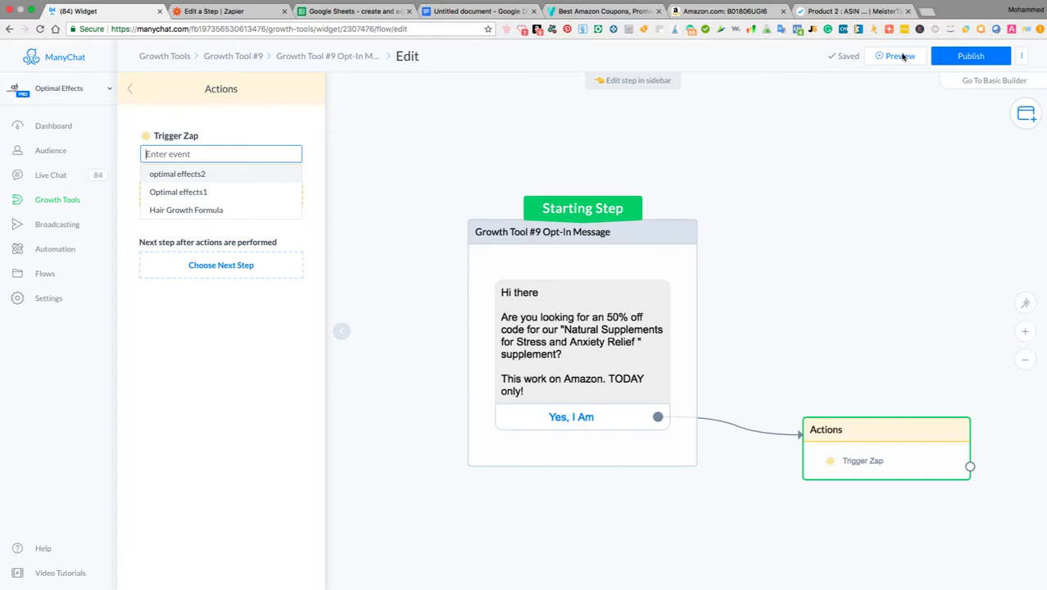
{"action": "mouse_move", "coordinate": [464, 3]}
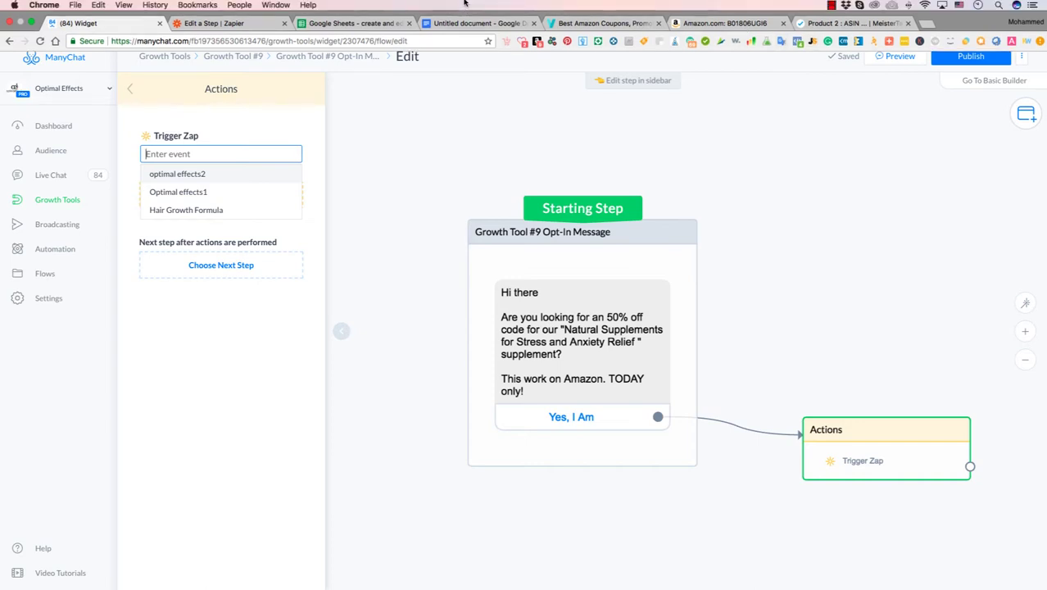
{"action": "type", "text": "An"}
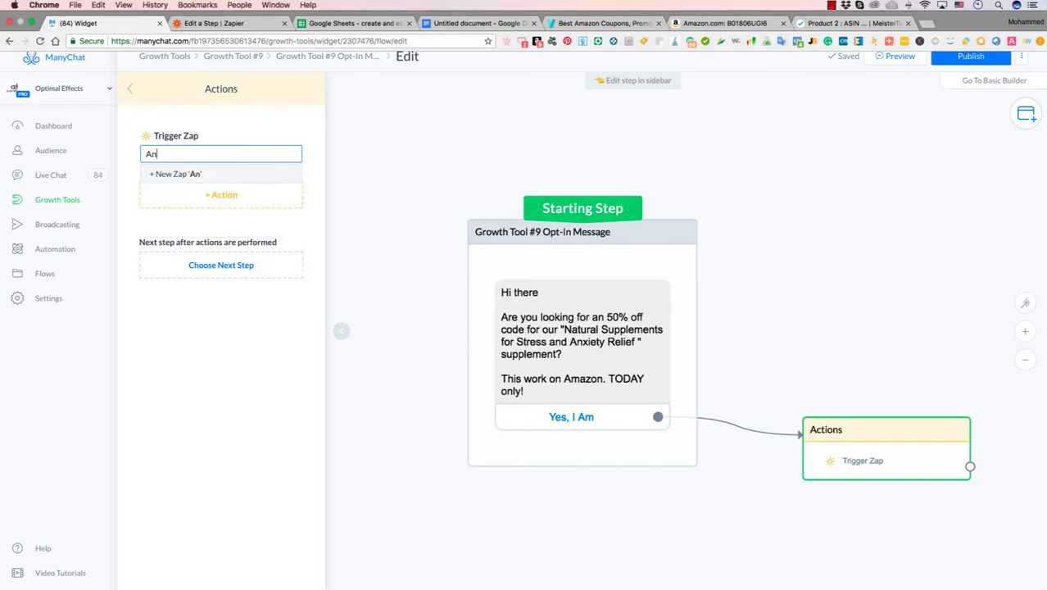
{"action": "type", "text": "xiety Re"}
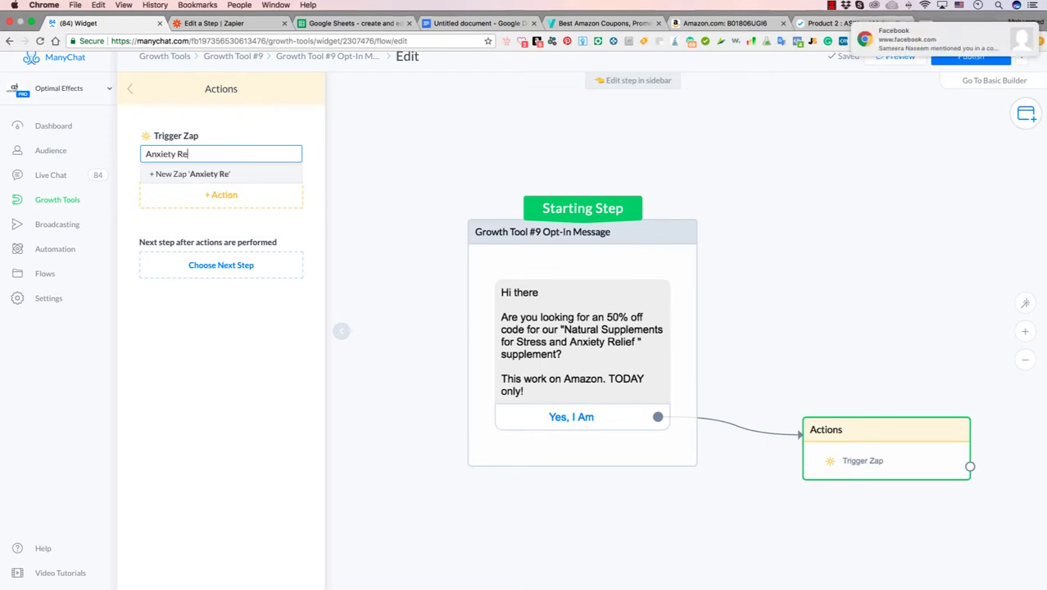
{"action": "type", "text": "lief "}
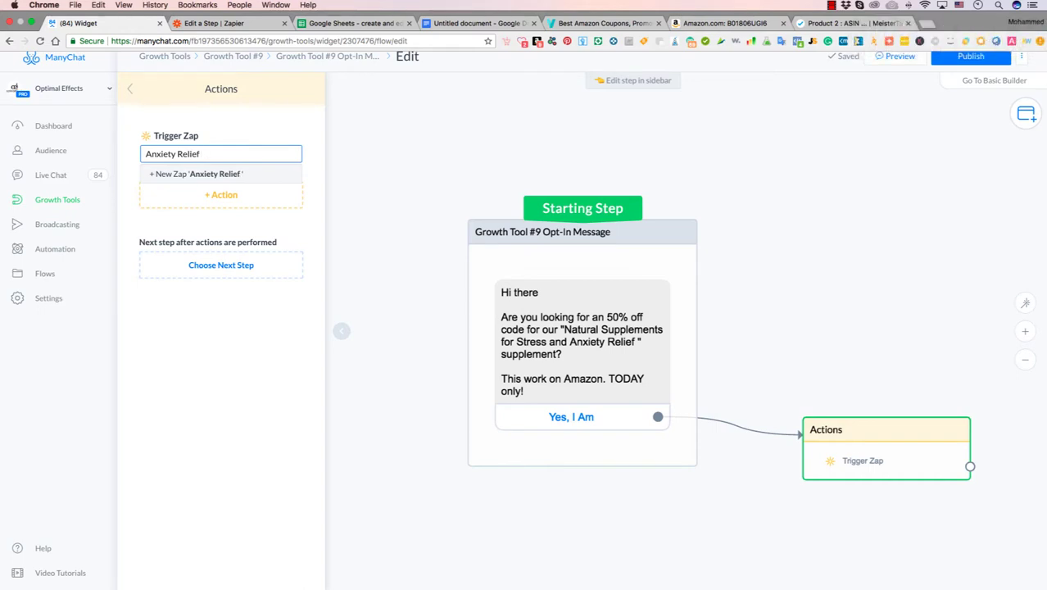
{"action": "type", "text": "Zap"}
{"action": "left_click", "coordinate": [234, 173]}
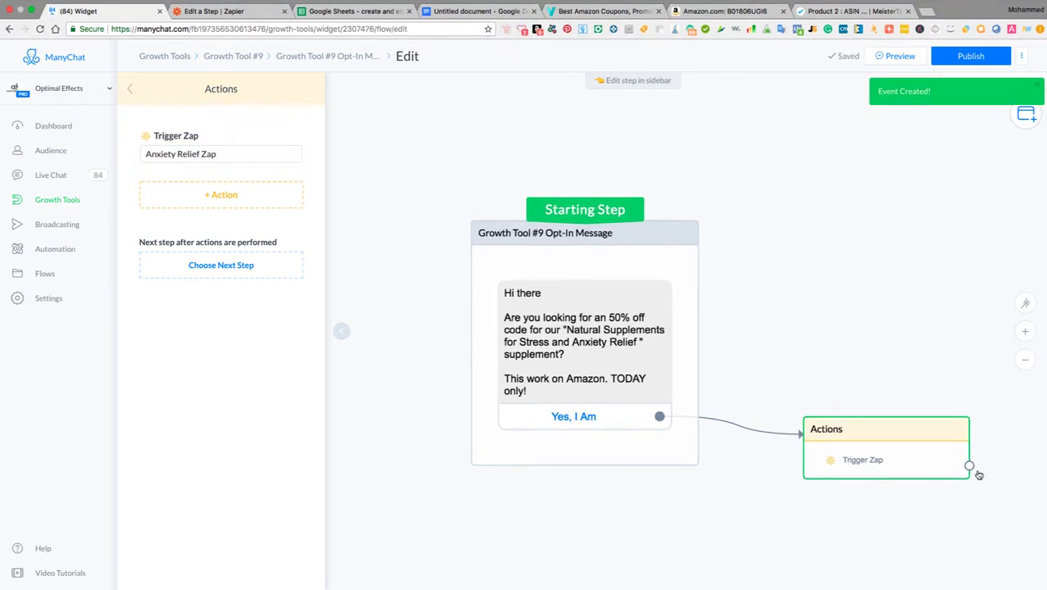
Connect a Send Message step after the Actions step, with the text "Awesome! Give us sec to generate you unique coupon code".
{"action": "left_click_drag", "start_coordinate": [970, 466], "coordinate": [1020, 397]}
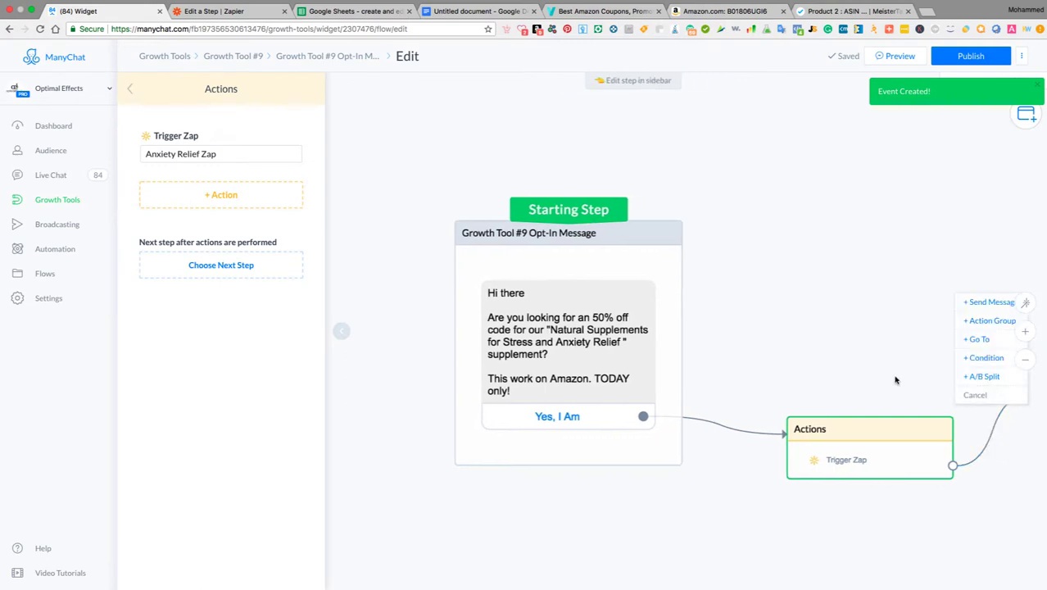
{"action": "left_click", "coordinate": [991, 302]}
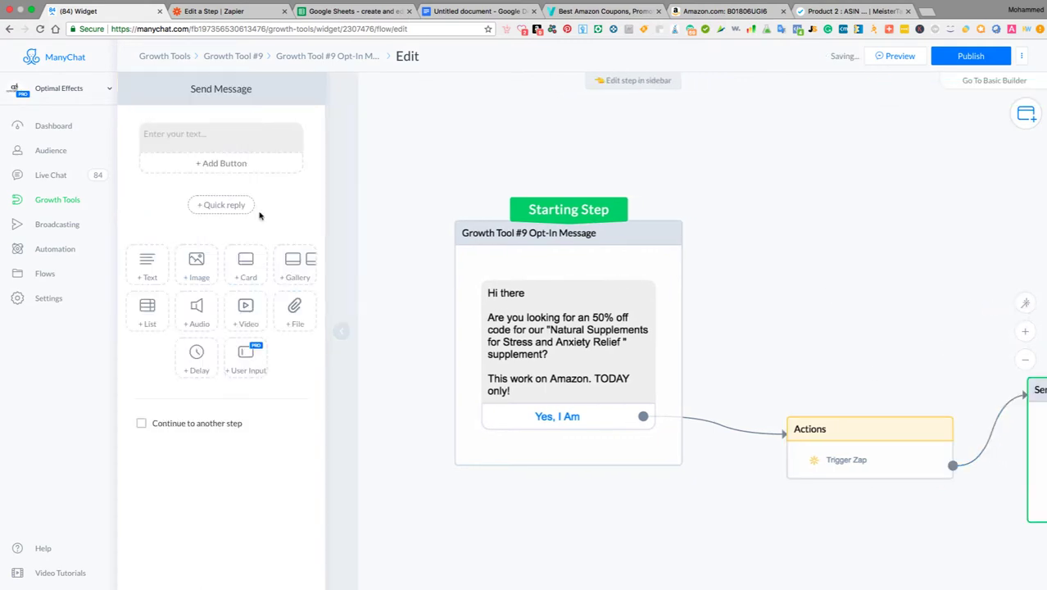
{"action": "left_click", "coordinate": [174, 139]}
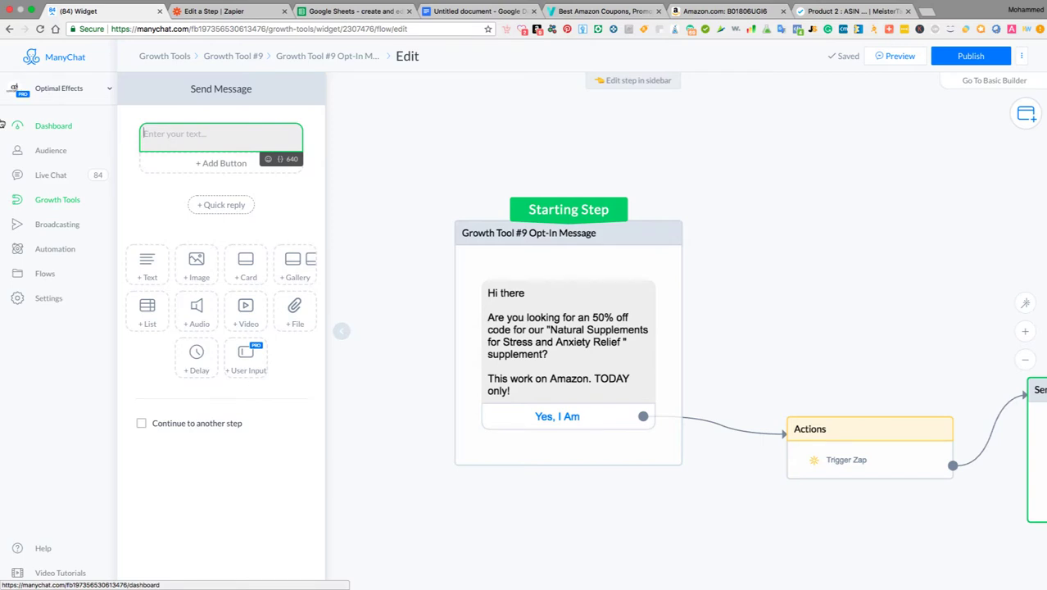
{"action": "type", "text": "Awesome! Give us ss"}
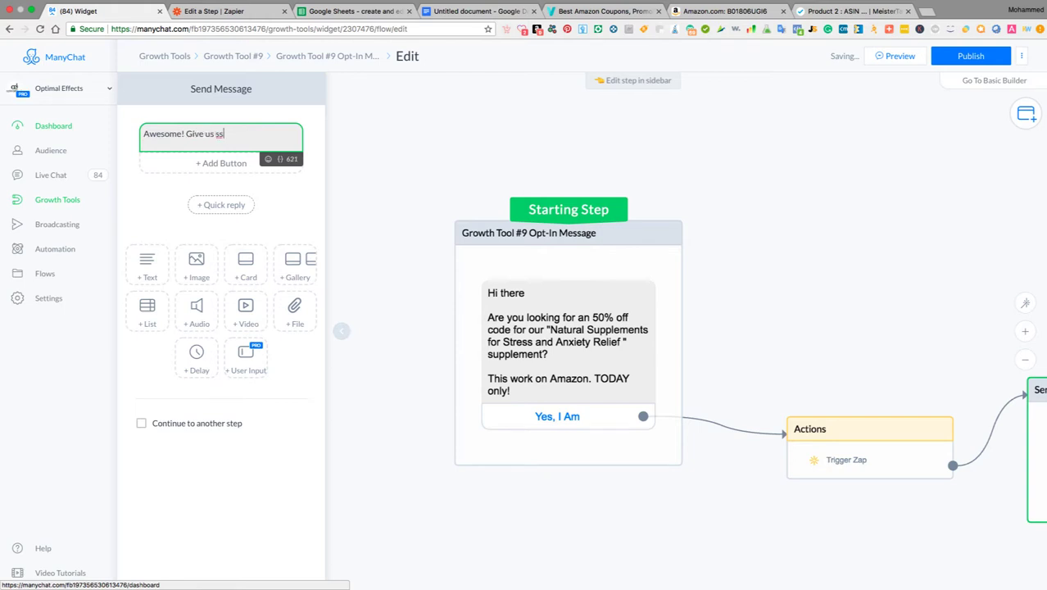
{"action": "type", "text": "e"}
{"action": "left_click", "coordinate": [240, 133]}
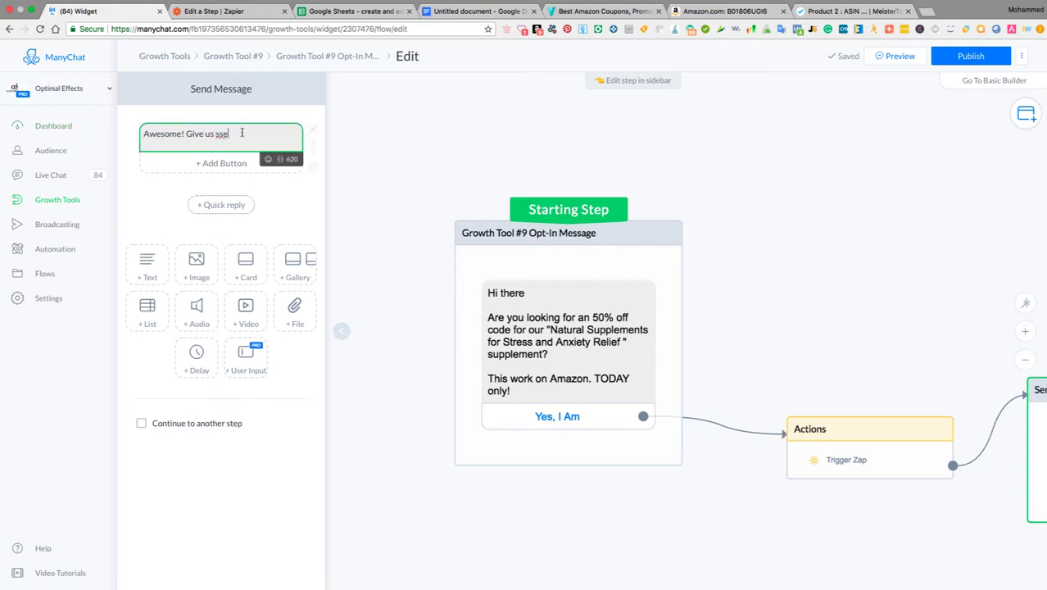
{"action": "key", "text": "BackSpace"}
{"action": "key", "text": "BackSpace"}
{"action": "type", "text": "ec to genr"}
{"action": "key", "text": "BackSpace"}
{"action": "type", "text": "erate you uniq"}
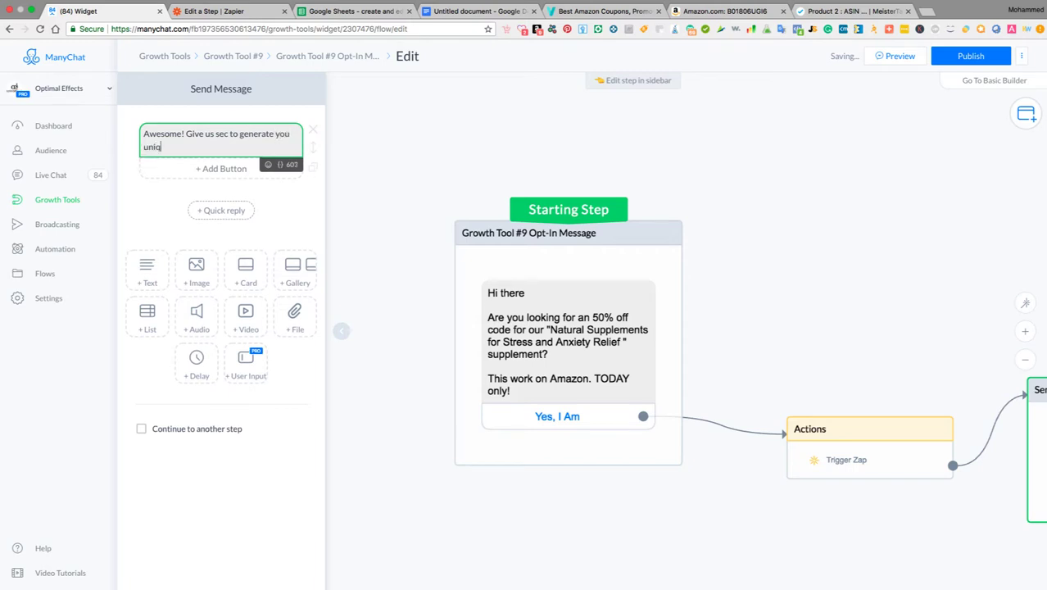
{"action": "type", "text": "ue coupon code"}
Append the recently used grinning-face emoji to the end of the coupon code message.
{"action": "left_click", "coordinate": [233, 149]}
{"action": "left_click", "coordinate": [268, 167]}
{"action": "left_click", "coordinate": [156, 225]}
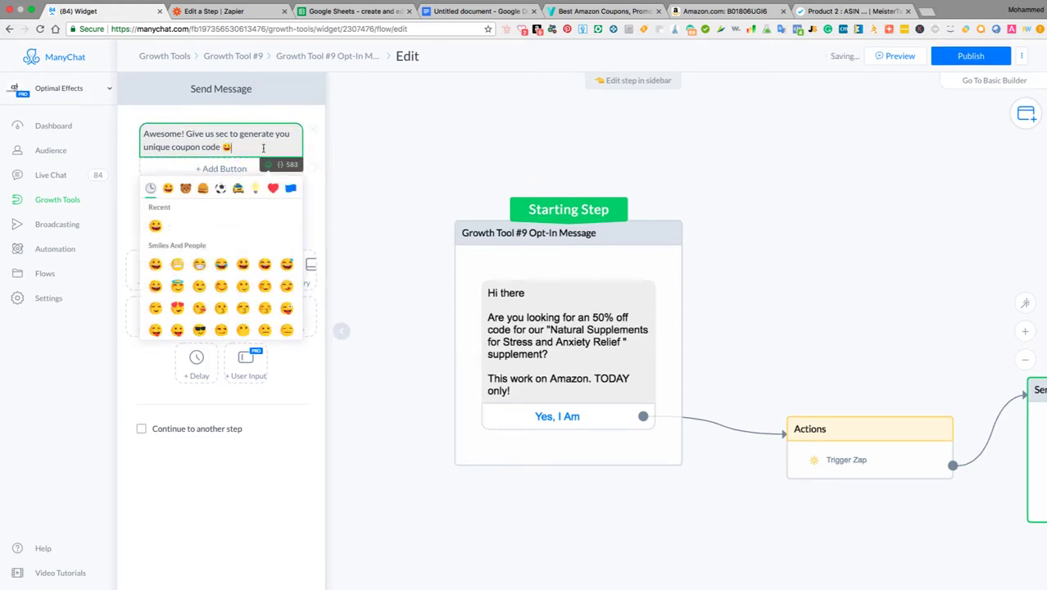
{"action": "left_click", "coordinate": [272, 405]}
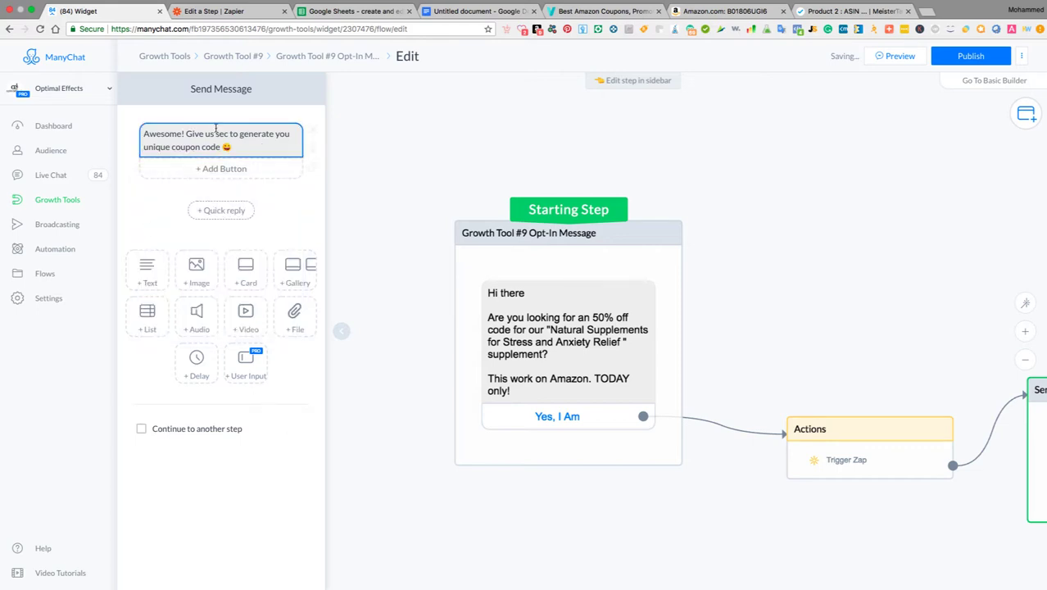
Add a 7-second typing delay below the coupon code message, followed by an empty text block.
{"action": "left_click", "coordinate": [195, 383]}
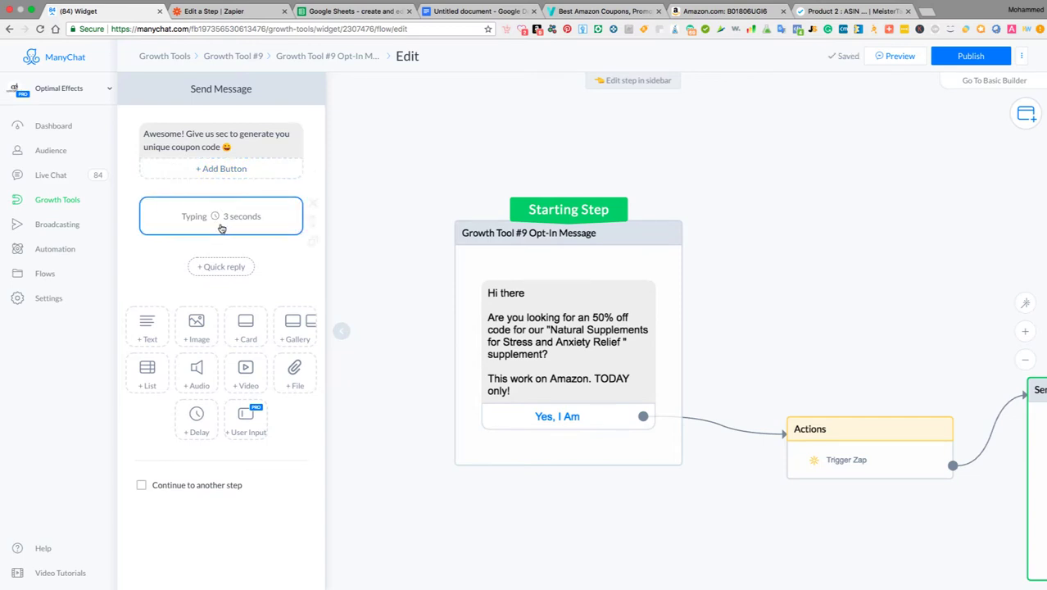
{"action": "left_click", "coordinate": [855, 427]}
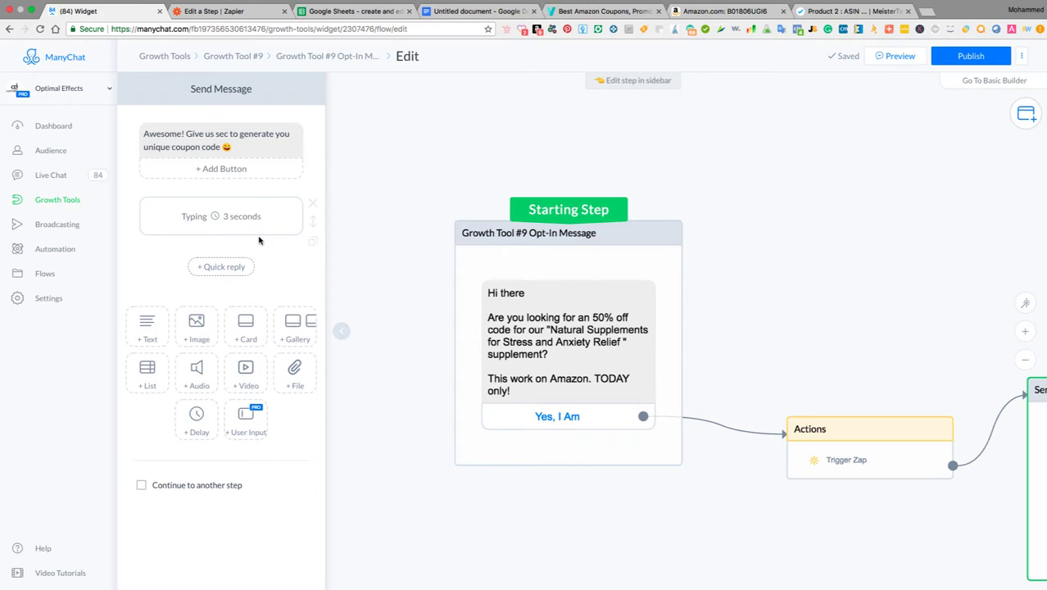
{"action": "left_click", "coordinate": [230, 219]}
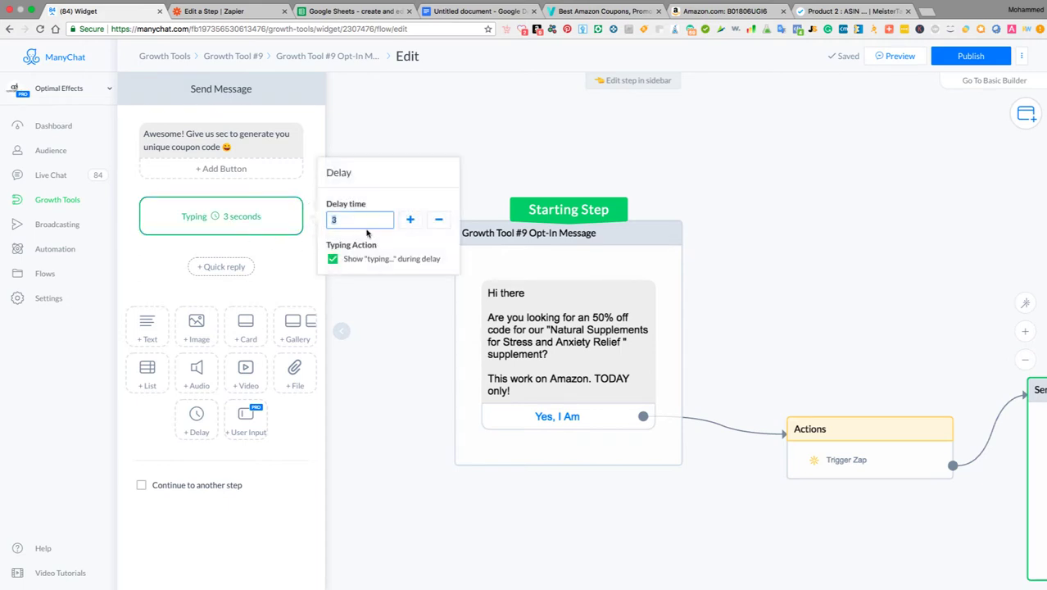
{"action": "type", "text": "7"}
{"action": "left_click", "coordinate": [148, 327]}
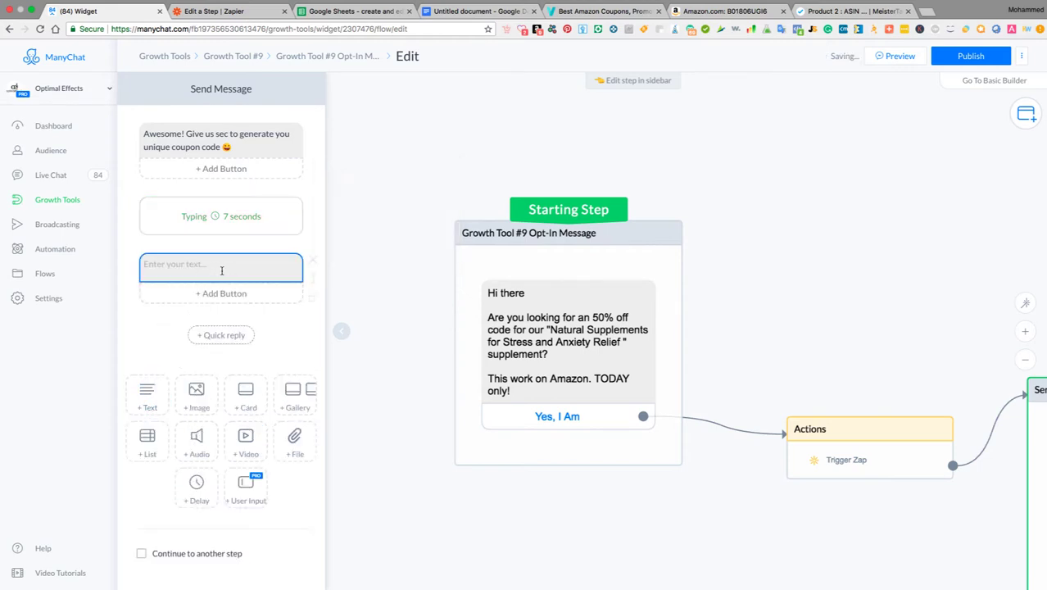
Write "To use your code, please highlight and copy this code to your clipboard." in the empty text block, followed by a blank line.
{"action": "left_click", "coordinate": [221, 270]}
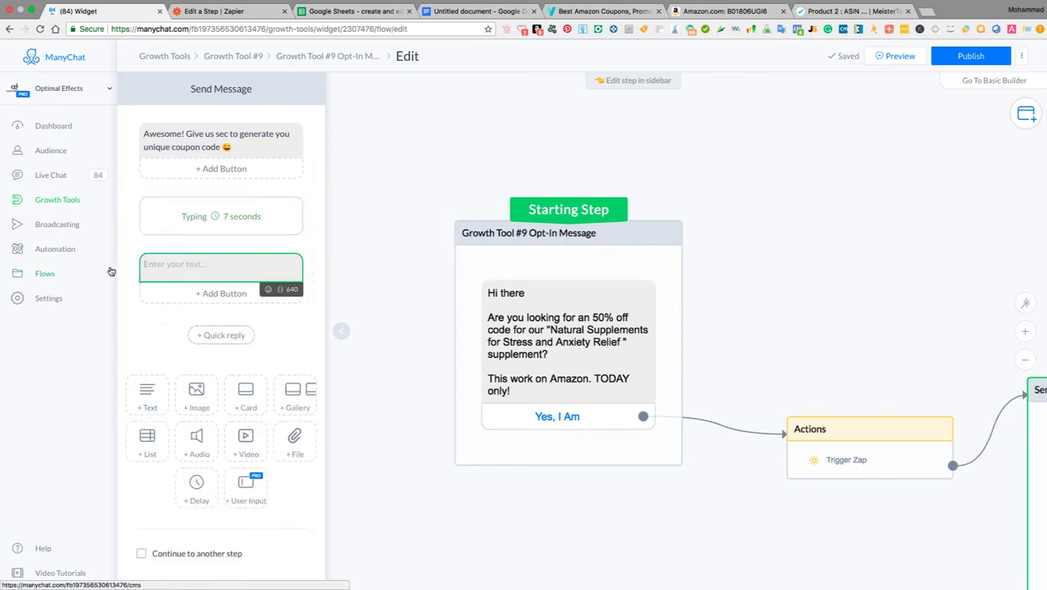
{"action": "type", "text": "T"}
{"action": "key", "text": "BackSpace"}
{"action": "type", "text": "To u"}
{"action": "type", "text": "se your code, please"}
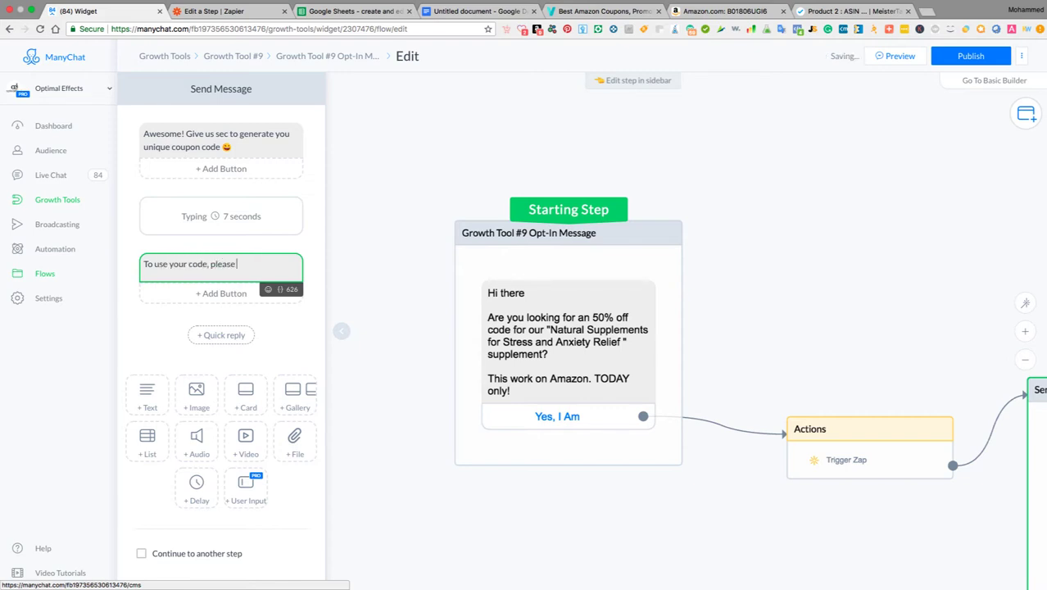
{"action": "type", "text": " highlight and copy this"}
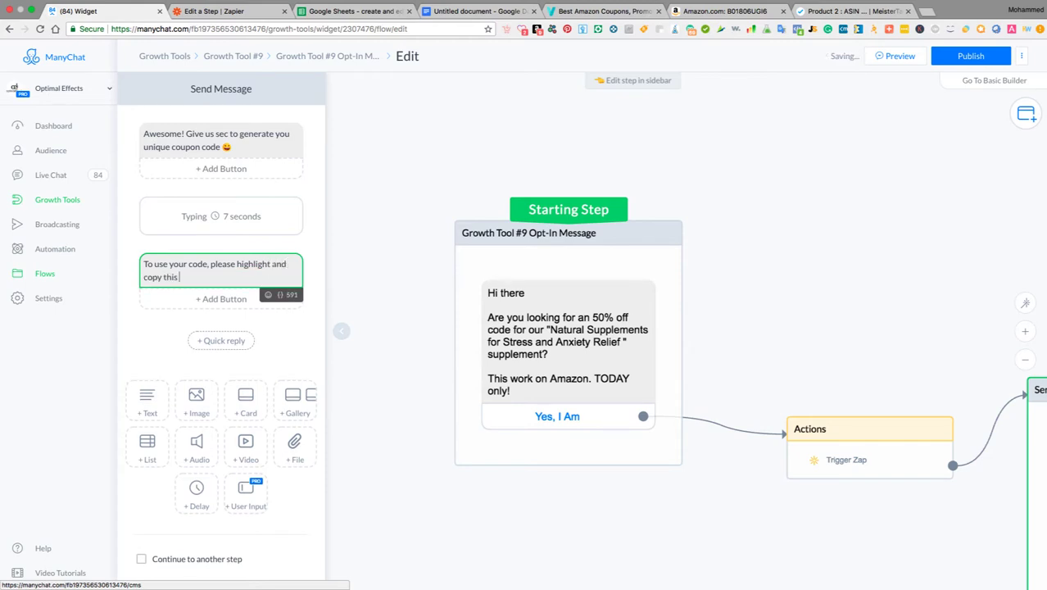
{"action": "type", "text": " code to your clipboard."}
{"action": "key", "text": "Return"}
{"action": "key", "text": "Return"}
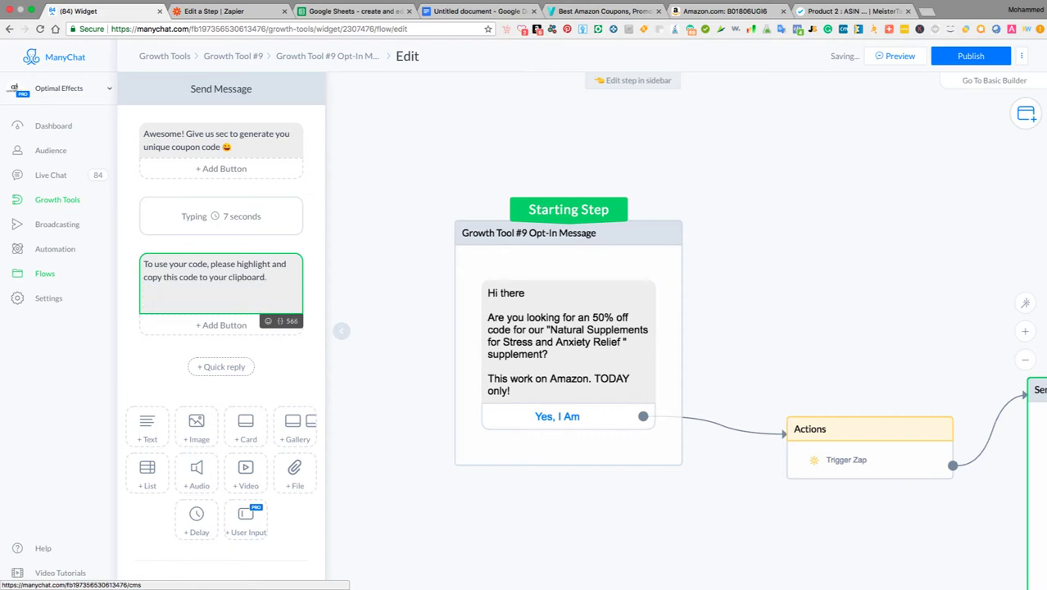
Add a second paragraph to the text block reading "Click the button below when you have copied your code".
{"action": "type", "text": "Click the button below when you"}
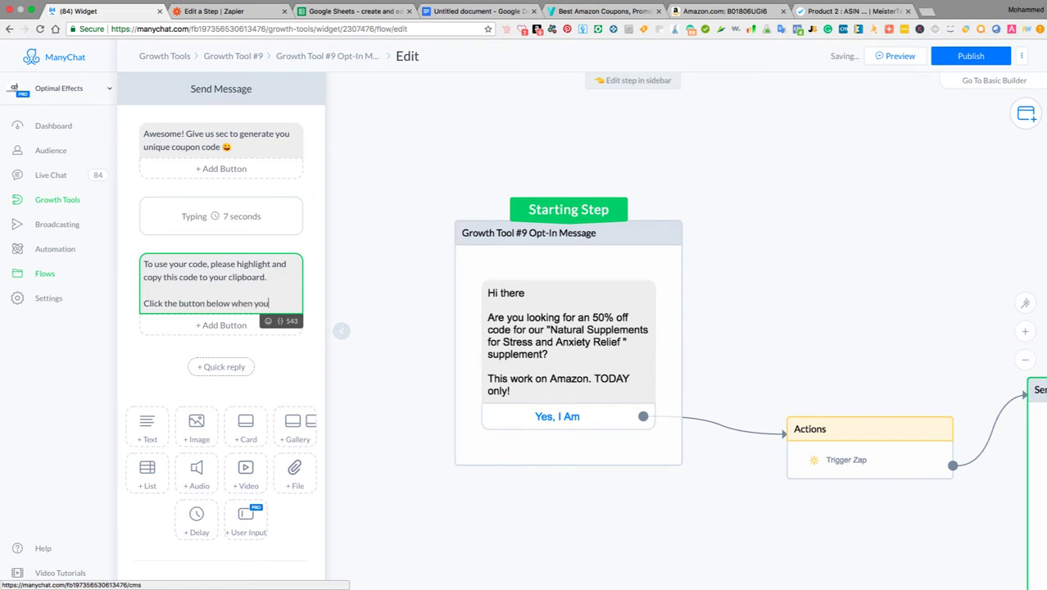
{"action": "type", "text": " have copied"}
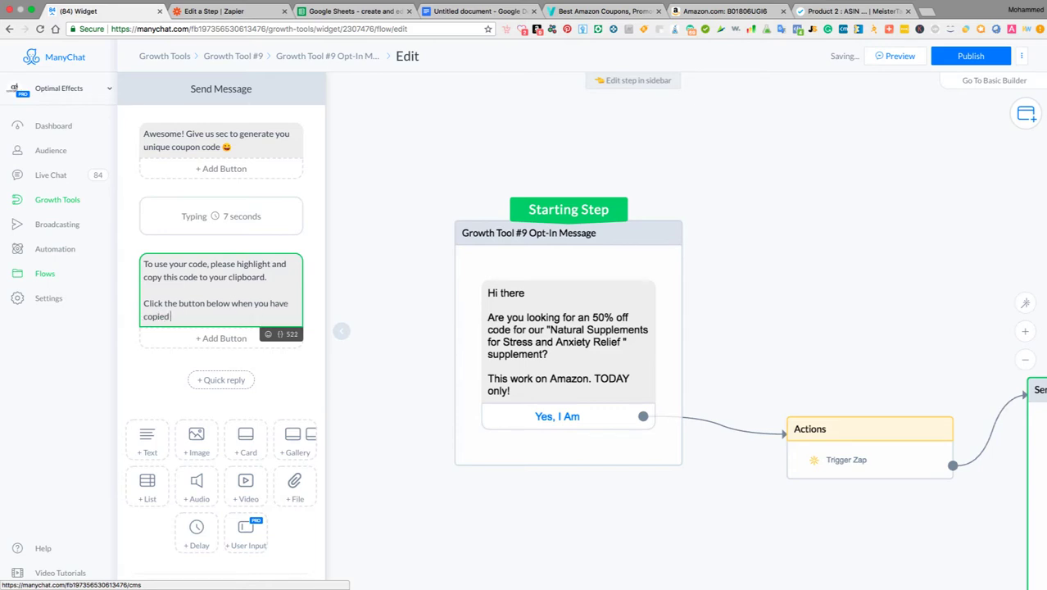
{"action": "type", "text": " your code"}
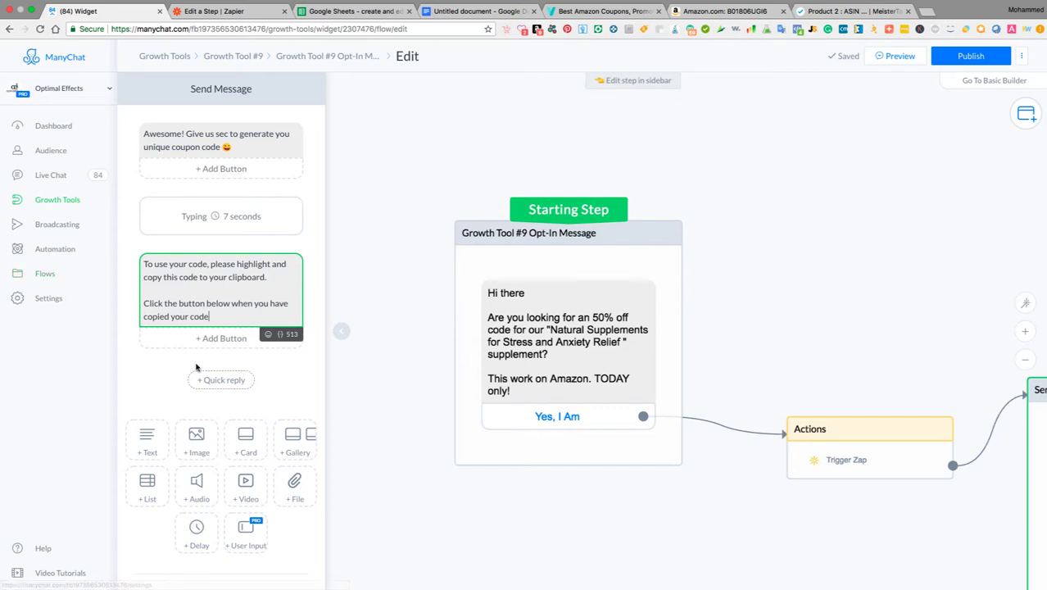
Add a button titled "Yes, I ahve it" below the copy-code text and have it open a new Send Message step.
{"action": "left_click", "coordinate": [225, 339]}
{"action": "type", "text": "Ye"}
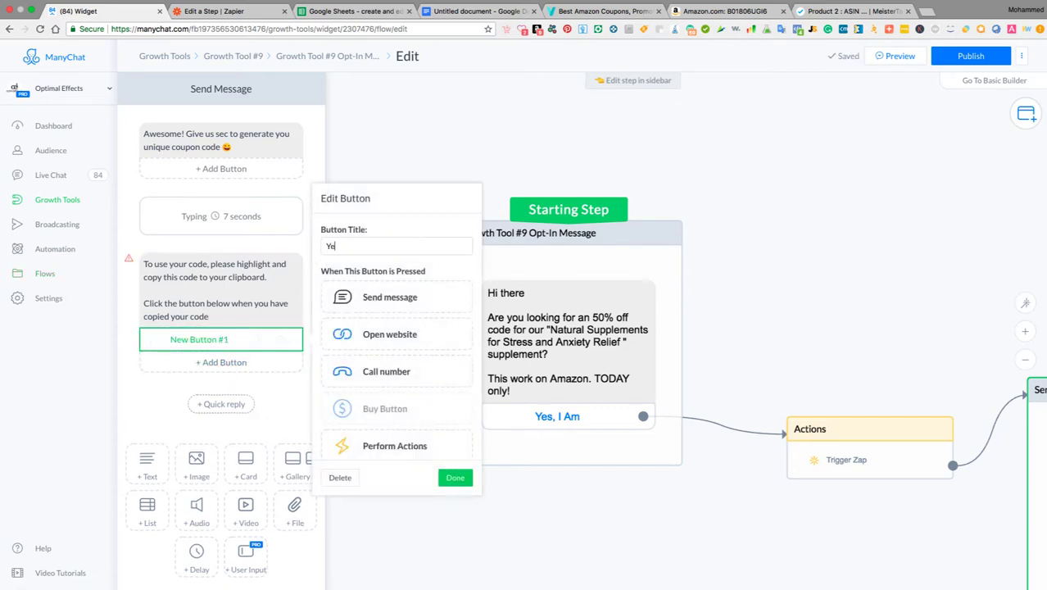
{"action": "type", "text": "s, I ahve"}
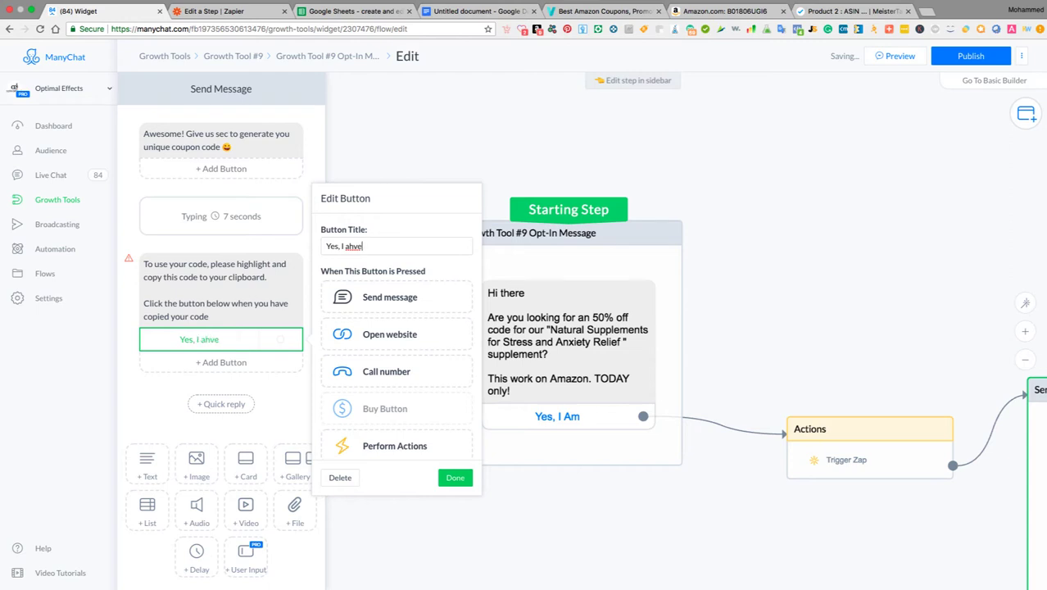
{"action": "type", "text": " it"}
{"action": "left_click", "coordinate": [386, 299]}
{"action": "left_click", "coordinate": [409, 374]}
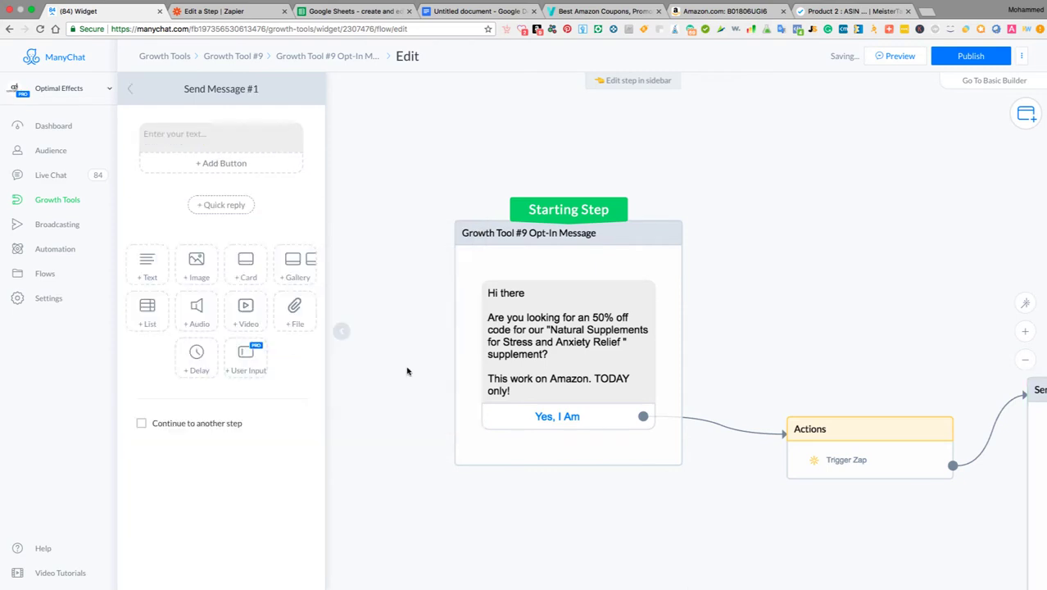
Write the new message: "Great, You have 24 hours to use this coupon on Amazon.com", a blank line and "Here is your link to buy :".
{"action": "scroll", "coordinate": [949, 471], "scroll_direction": "down", "scroll_amount": 5}
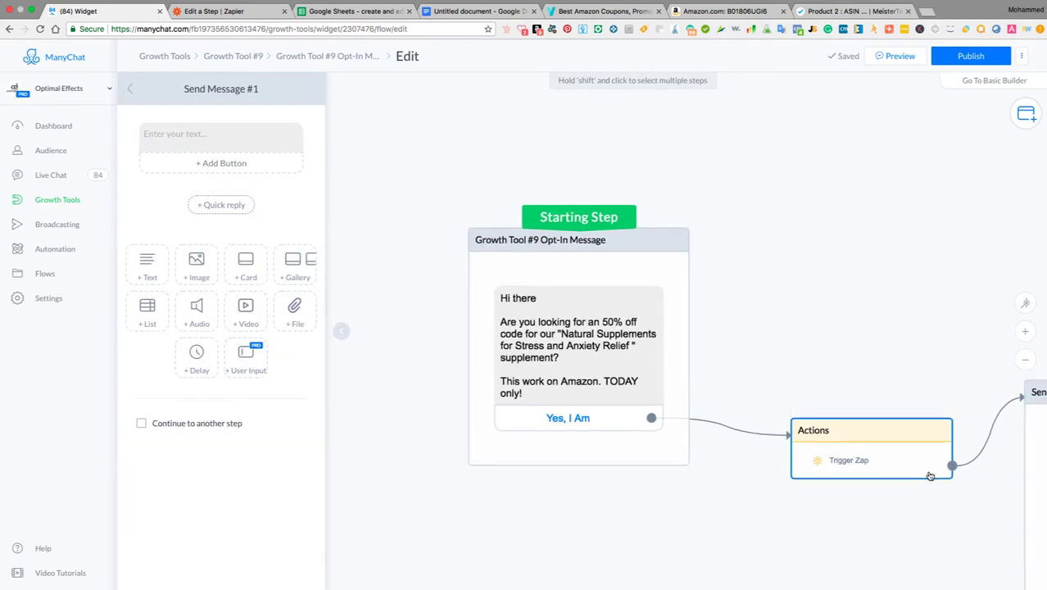
{"action": "scroll", "coordinate": [927, 432], "scroll_direction": "down", "scroll_amount": 5}
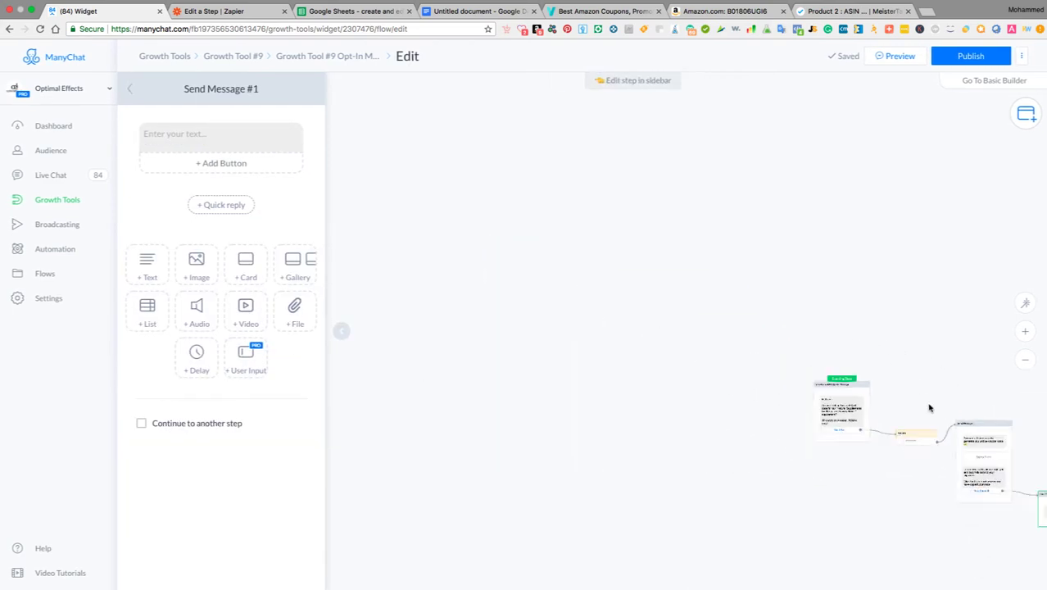
{"action": "left_click", "coordinate": [989, 453]}
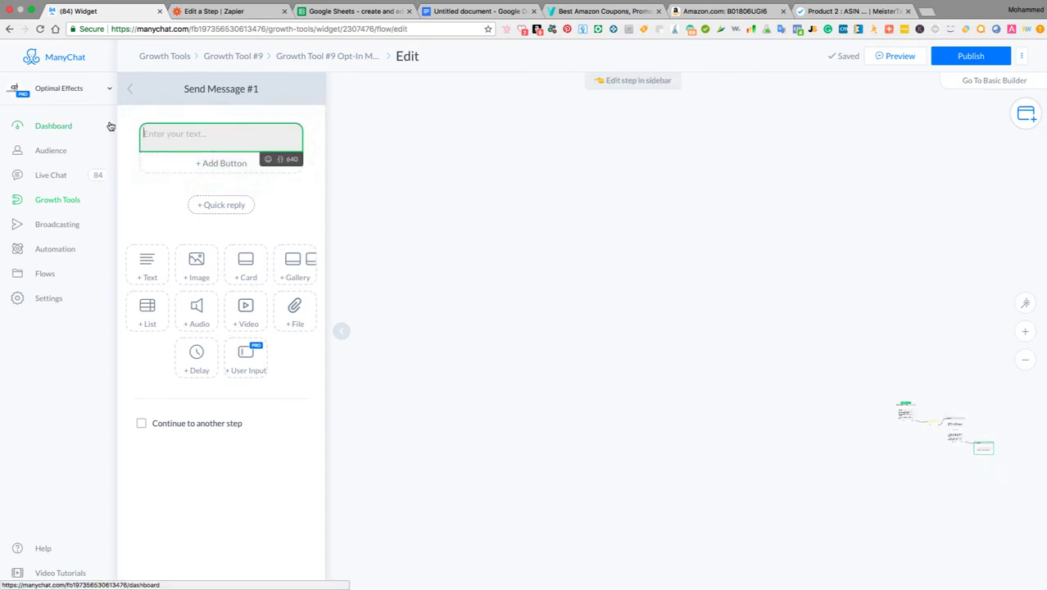
{"action": "type", "text": "Great, You have 24 hours"}
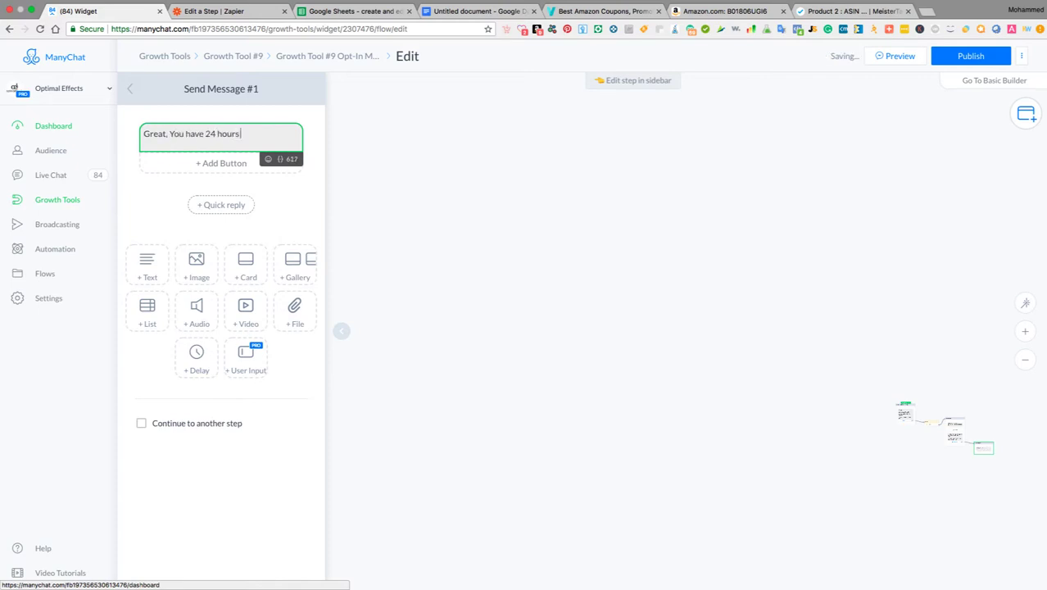
{"action": "type", "text": " coupon"}
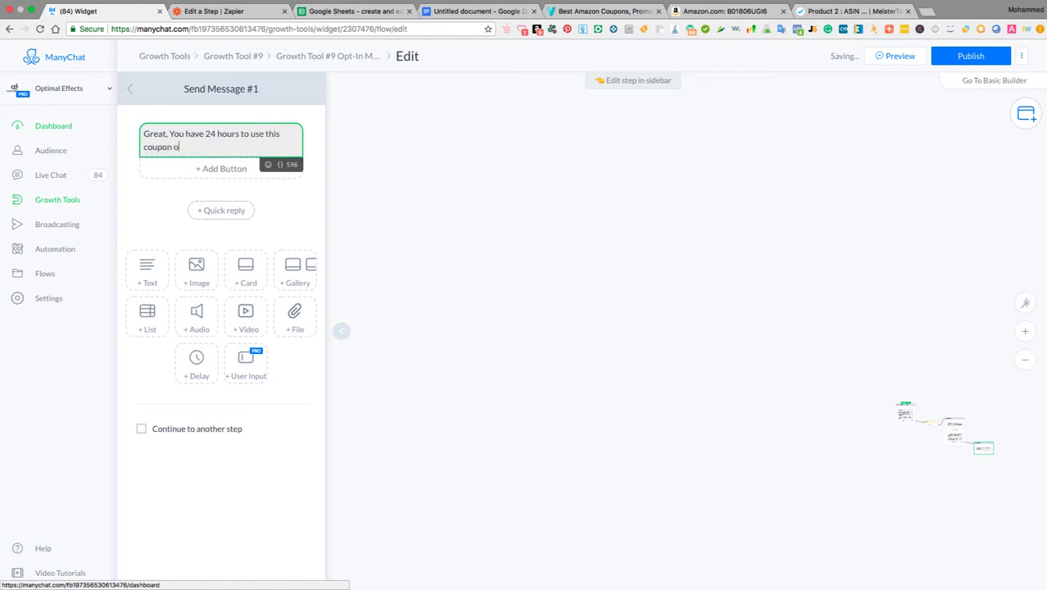
{"action": "type", "text": "om"}
{"action": "key", "text": "Return"}
{"action": "key", "text": "Return"}
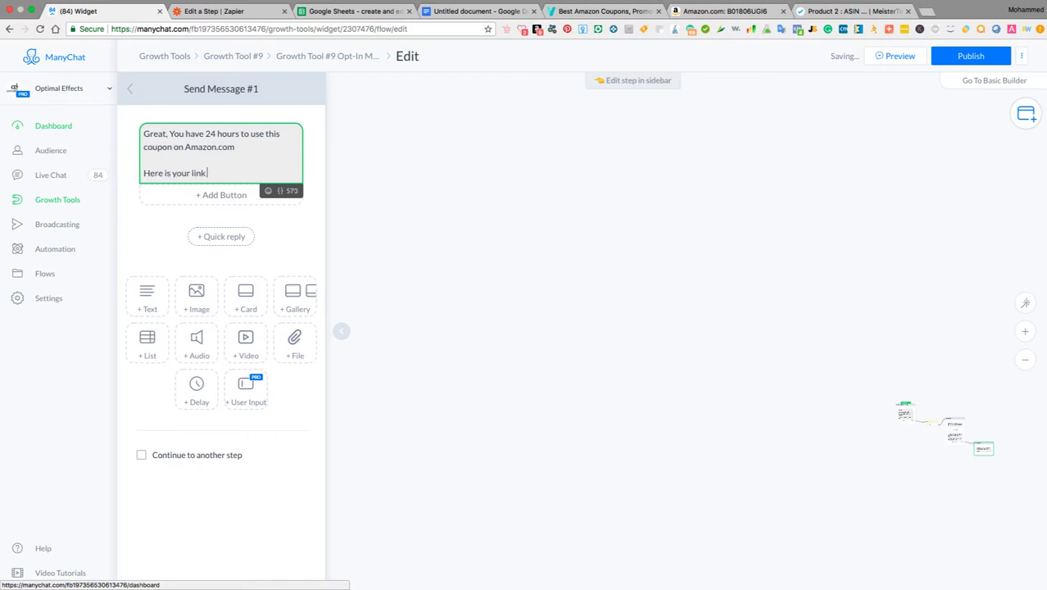
{"action": "type", "text": "Here is your link to buy :"}
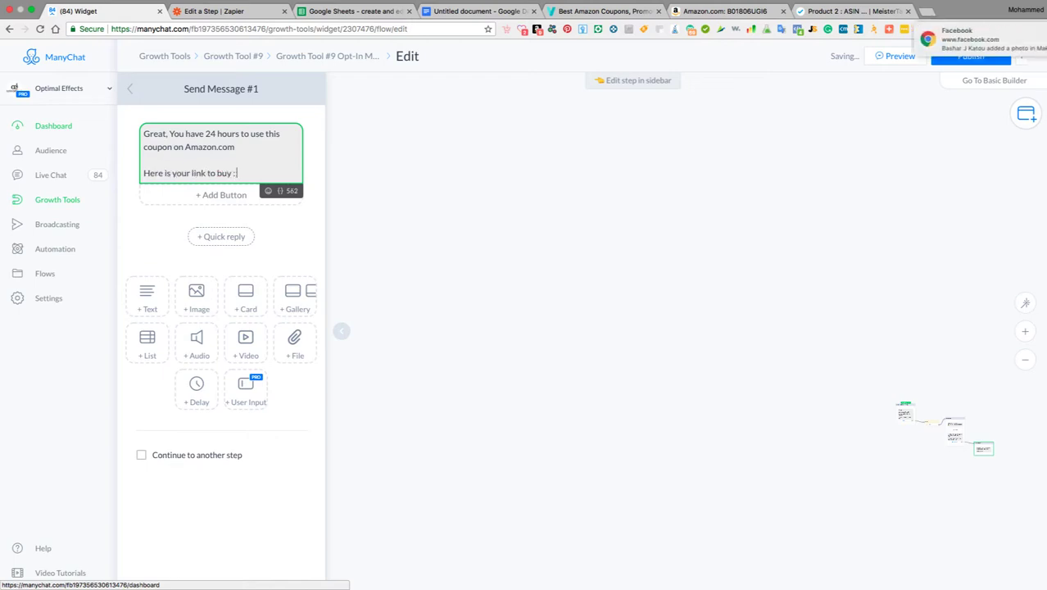
{"action": "scroll", "coordinate": [998, 44], "scroll_direction": "left", "scroll_amount": 3}
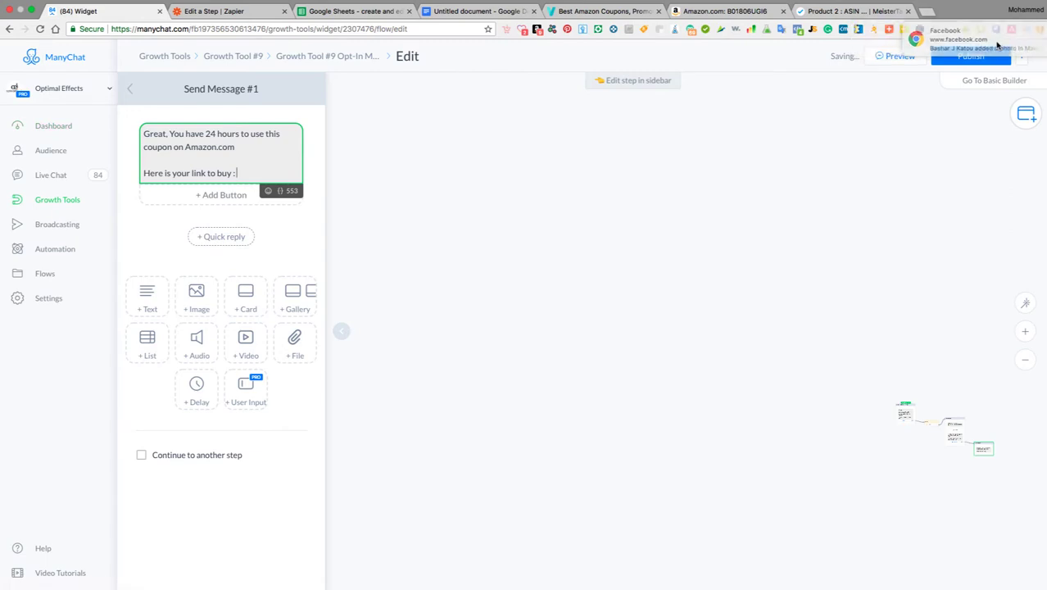
Open the Google home page in a new browser tab.
{"action": "left_click", "coordinate": [927, 13]}
{"action": "type", "text": "www.go"}
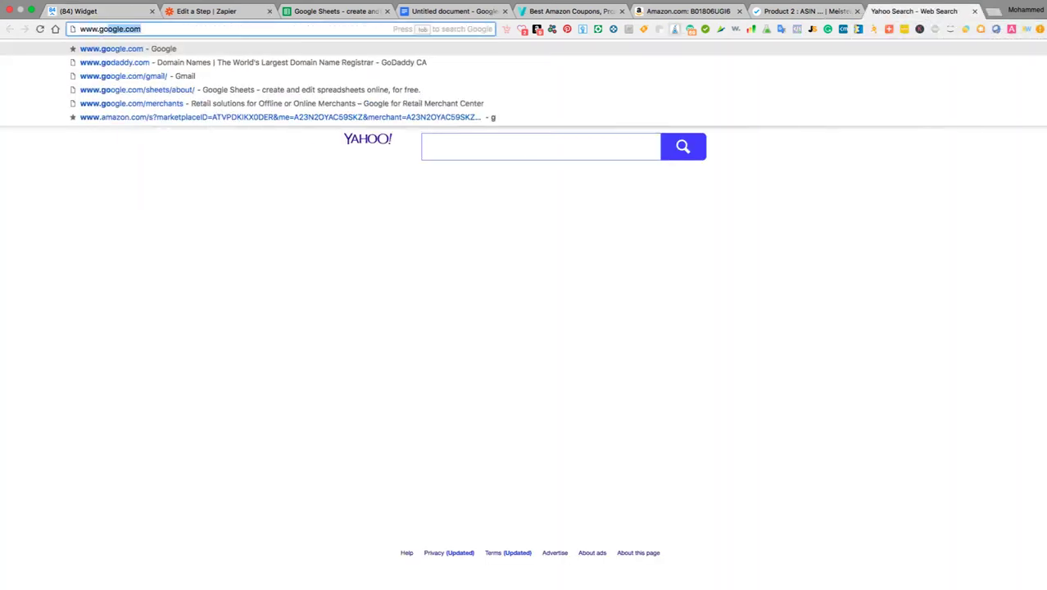
{"action": "key", "text": "Return"}
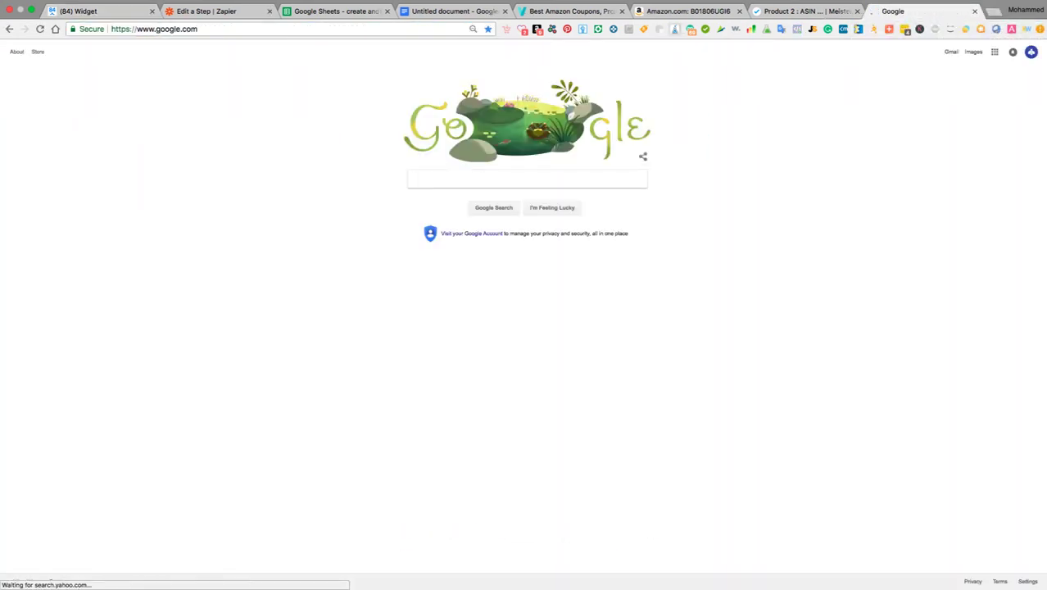
{"action": "type", "text": "emo"}
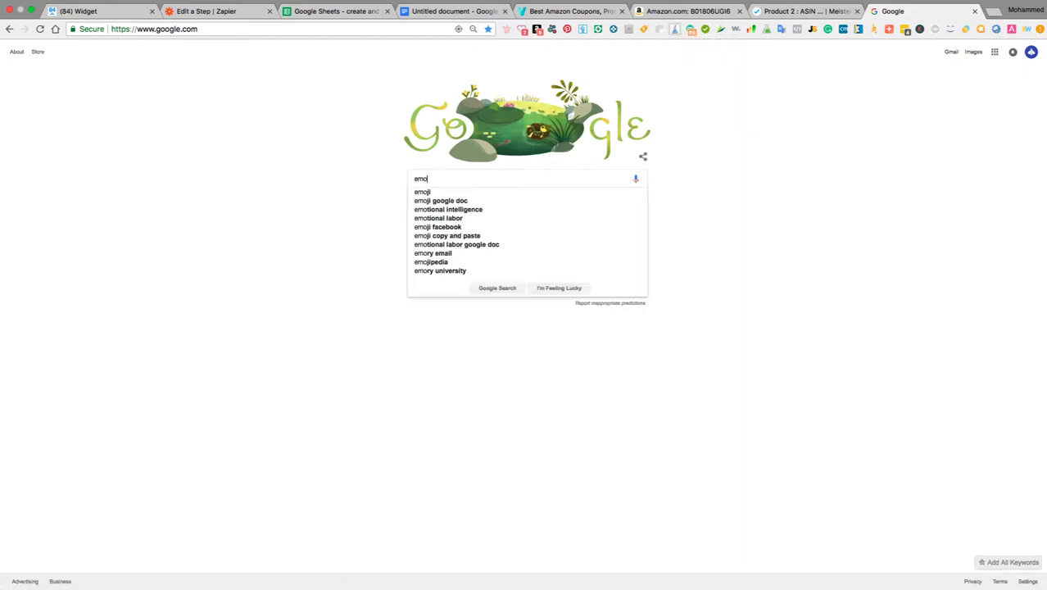
{"action": "type", "text": "ji"}
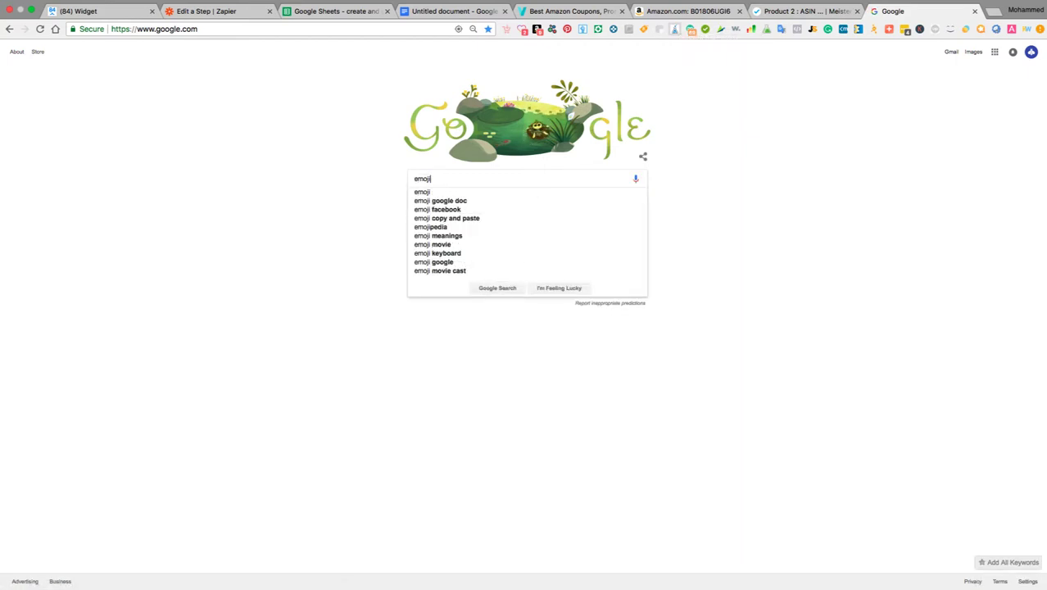
{"action": "key", "text": "BackSpace"}
{"action": "key", "text": "BackSpace"}
{"action": "key", "text": "BackSpace"}
{"action": "key", "text": "BackSpace"}
{"action": "key", "text": "BackSpace"}
Search Google for "dowpoint emoji".
{"action": "type", "text": "dowpoin"}
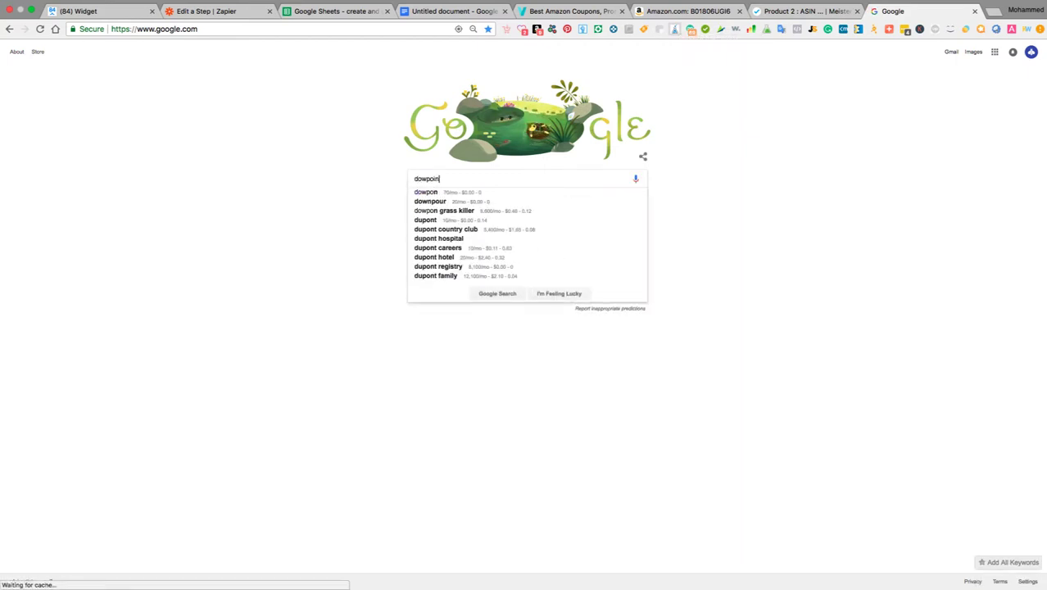
{"action": "type", "text": "t emj"}
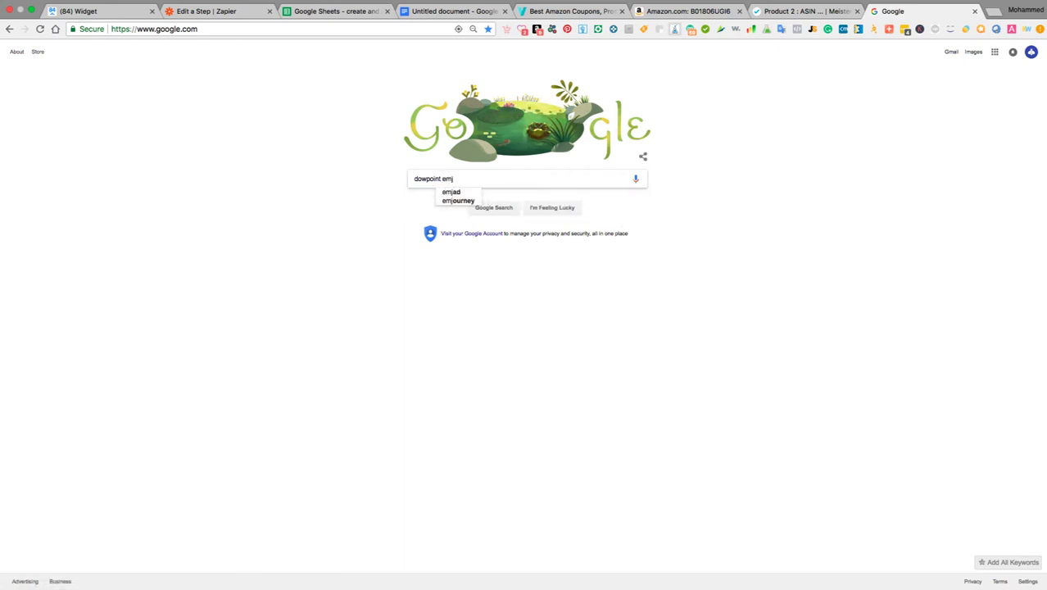
{"action": "type", "text": "o"}
{"action": "key", "text": "BackSpace"}
{"action": "key", "text": "BackSpace"}
{"action": "type", "text": "oji"}
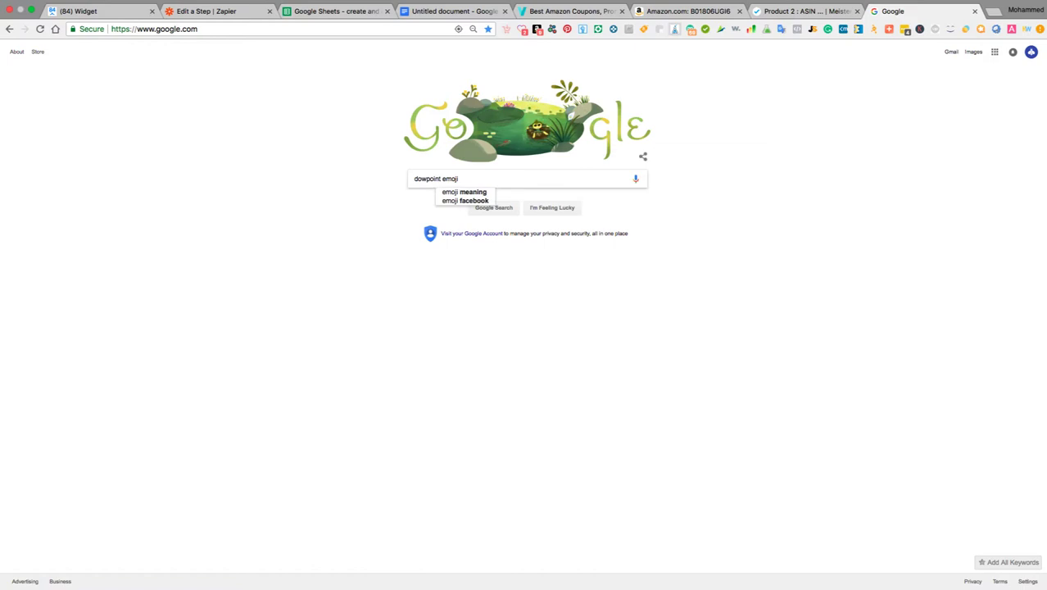
{"action": "key", "text": "Return"}
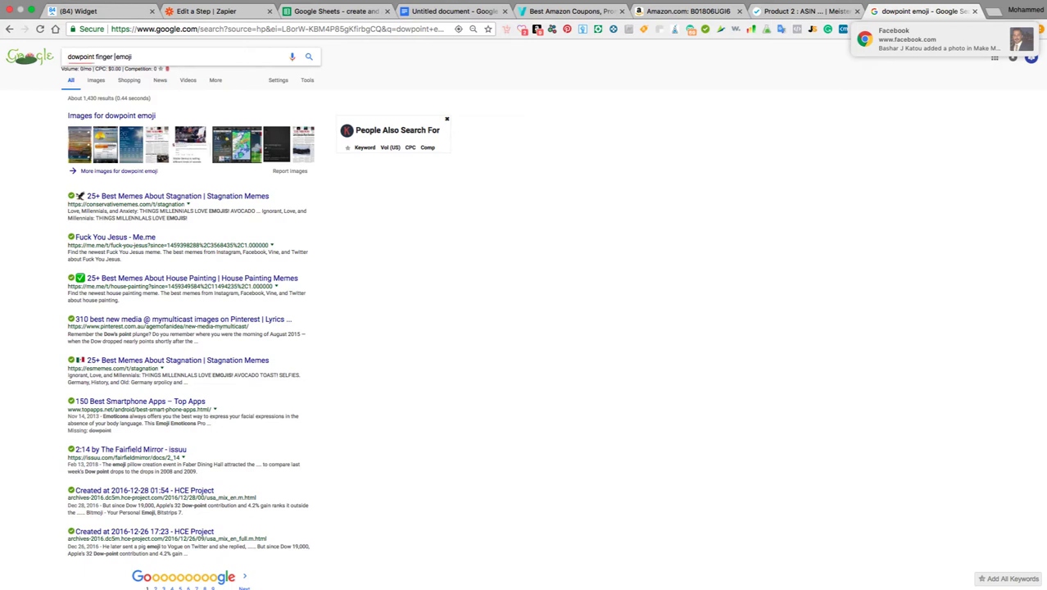
Refine the Google query by adding "finger" and correcting the spelling to "downpoint finger emoji".
{"action": "key", "text": "Return"}
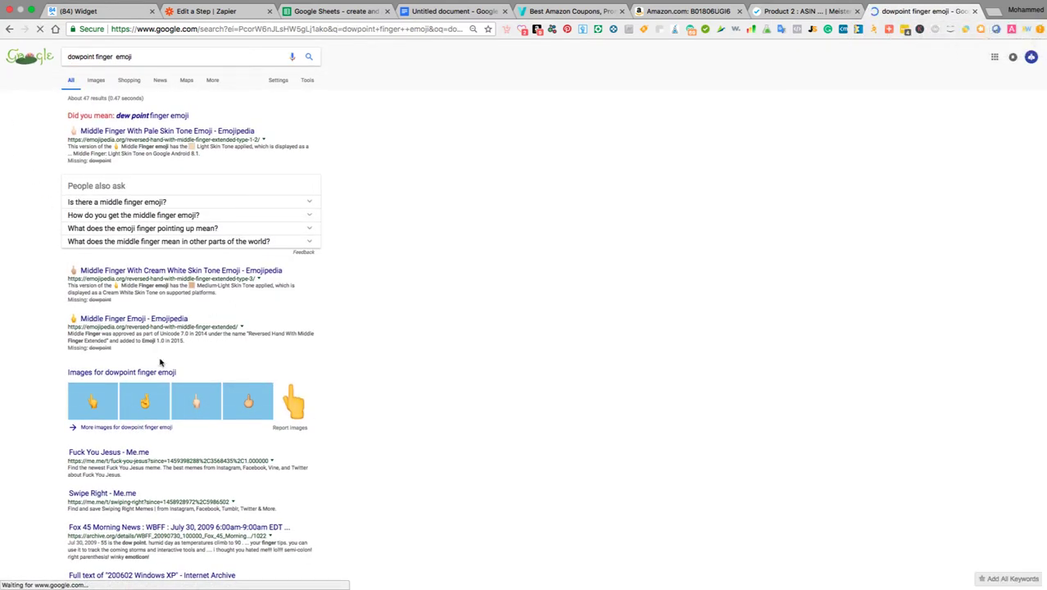
{"action": "left_click", "coordinate": [92, 57]}
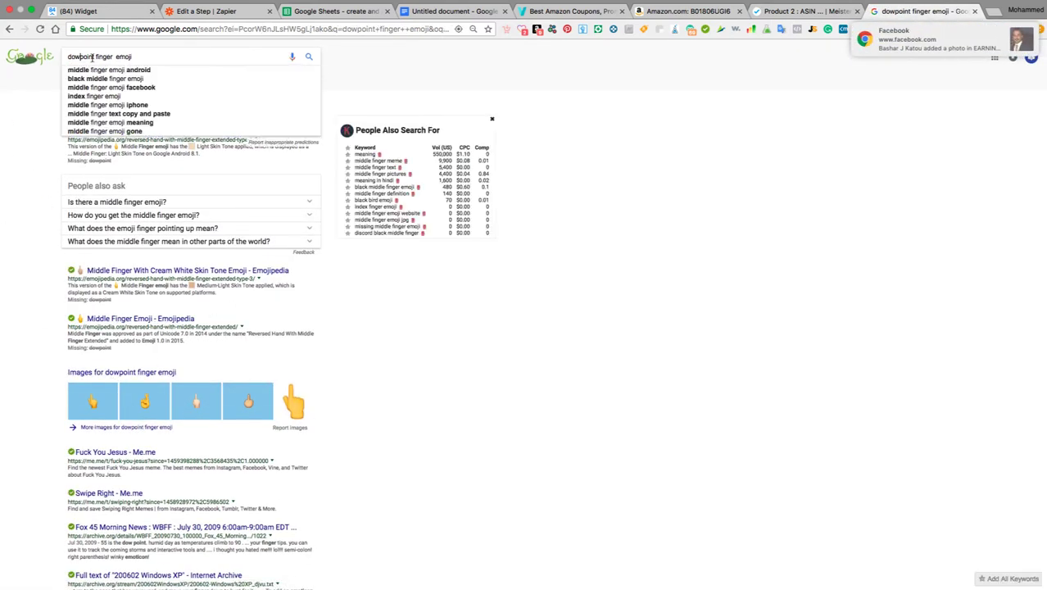
{"action": "type", "text": "n"}
{"action": "key", "text": "Return"}
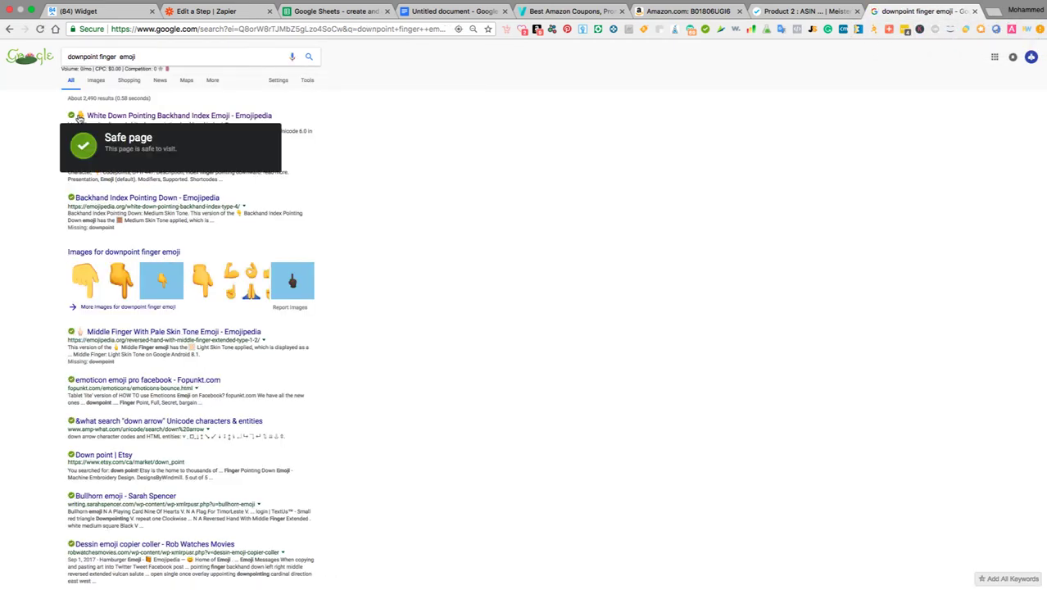
Copy the Backhand Index Pointing Down emoji from Emojipedia and append it three times after "Here is your link to buy :" in ManyChat.
{"action": "left_click", "coordinate": [94, 118]}
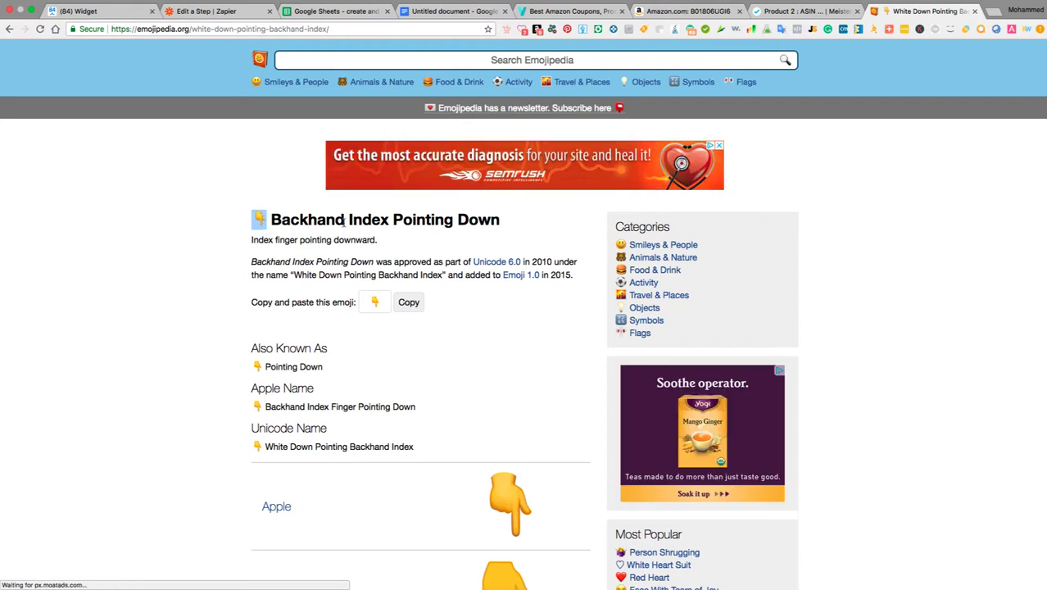
{"action": "left_click", "coordinate": [107, 13]}
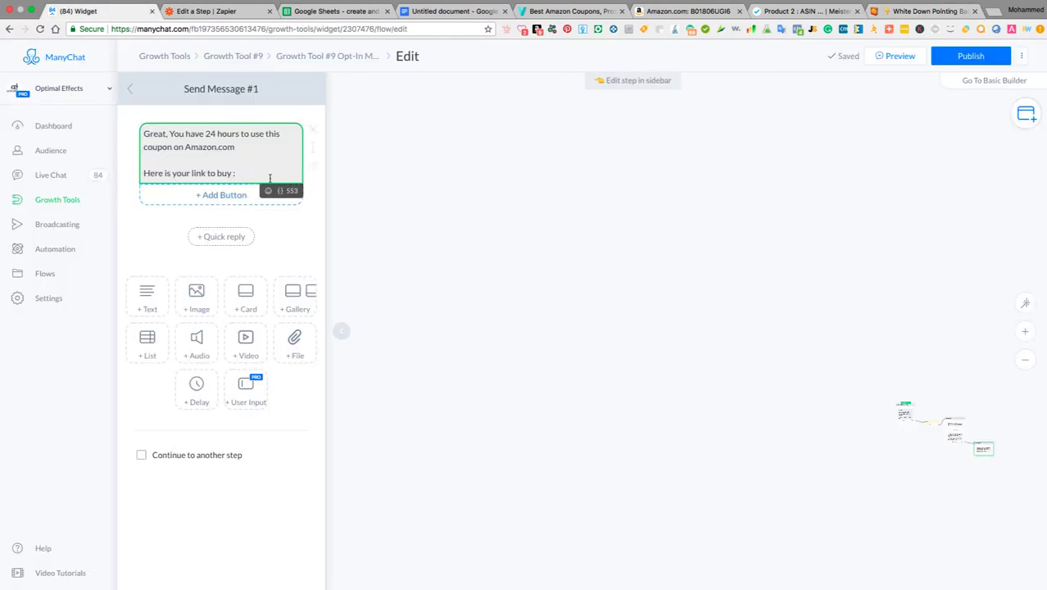
{"action": "key", "text": "super+v"}
{"action": "key", "text": "super+v"}
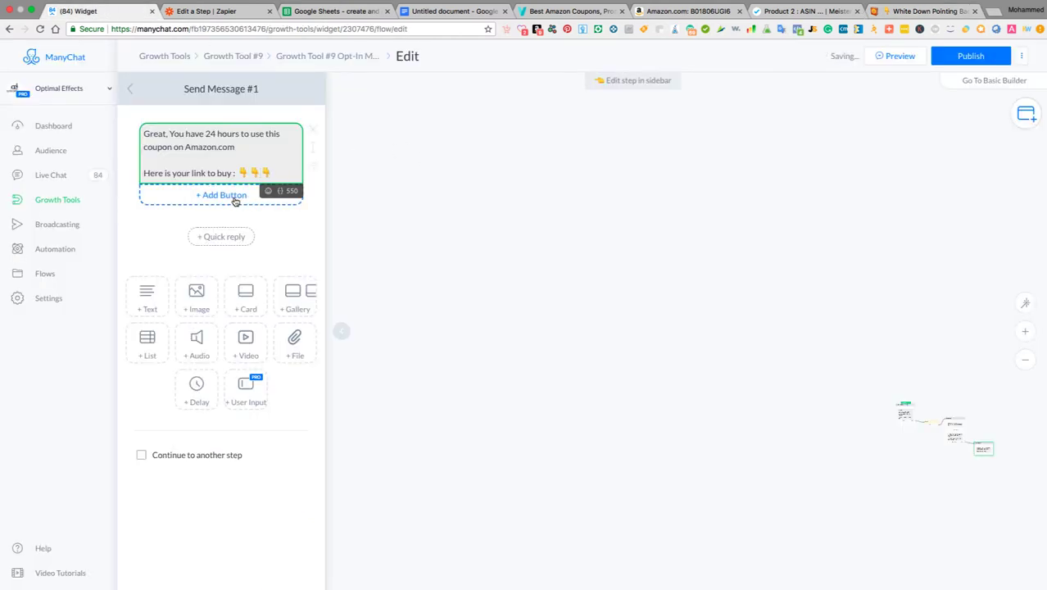
Add a button titled "Buy on Amazon" below the coupon message and set it to open a website.
{"action": "left_click", "coordinate": [235, 198]}
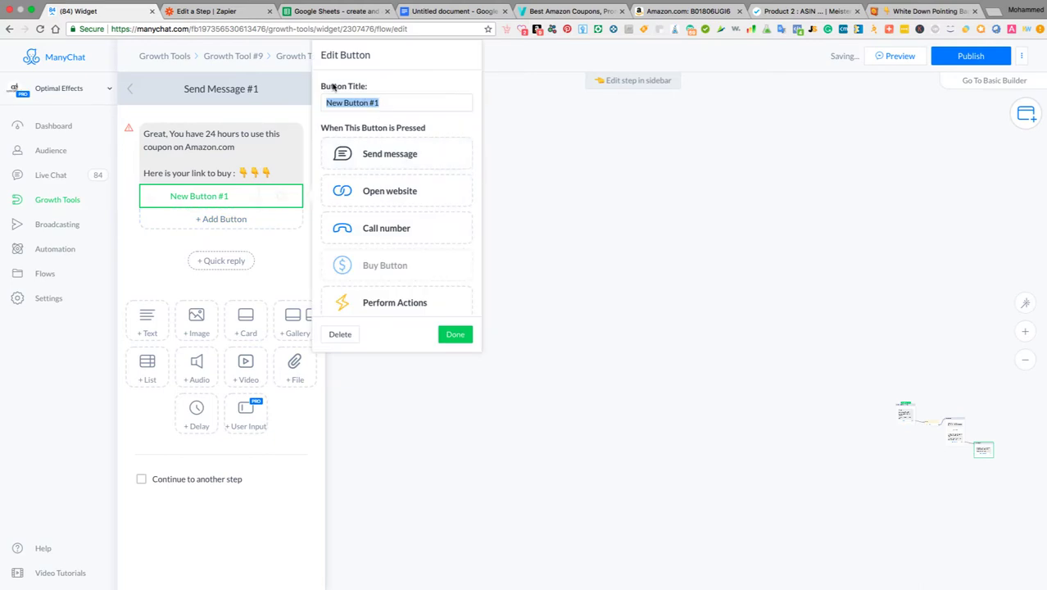
{"action": "type", "text": "Buy on Amazon"}
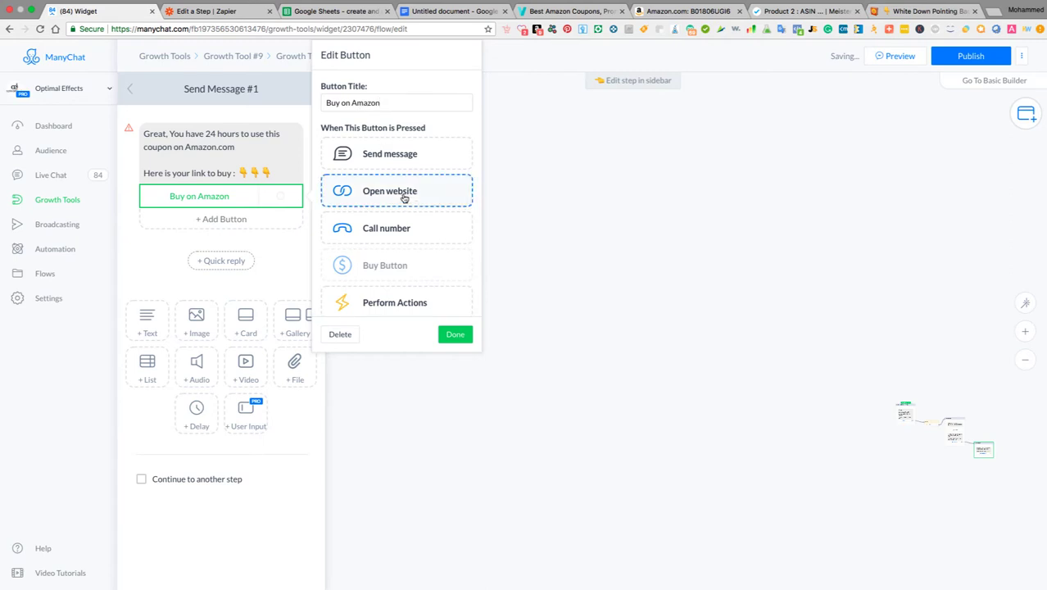
{"action": "left_click", "coordinate": [374, 193]}
{"action": "left_click", "coordinate": [377, 211]}
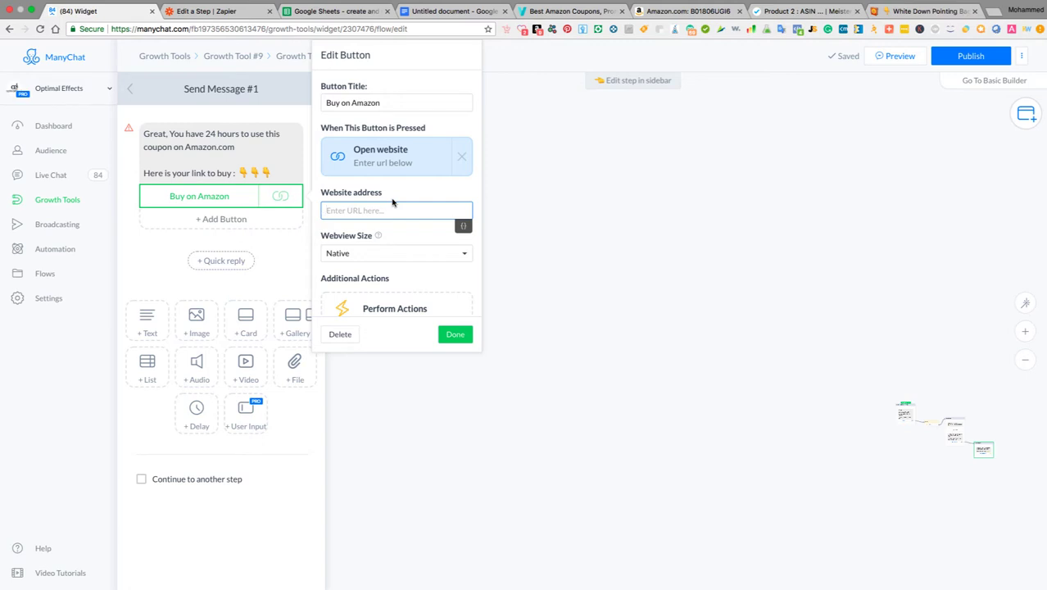
Open zonpages.com in a new browser tab and sign in with the saved account e-mail and password.
{"action": "left_click", "coordinate": [993, 14]}
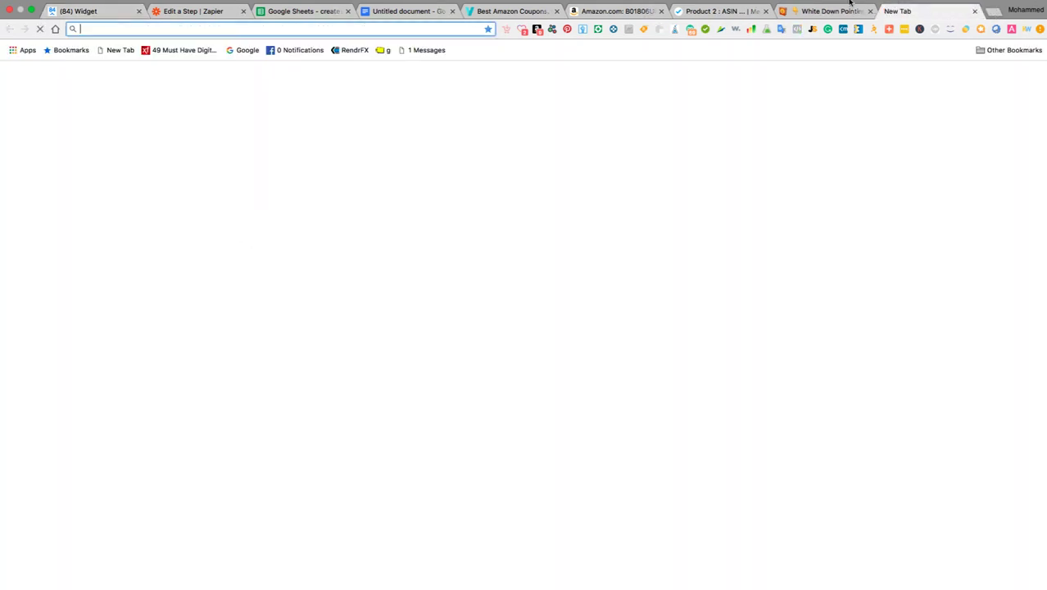
{"action": "type", "text": "zonpages.com"}
{"action": "key", "text": "Return"}
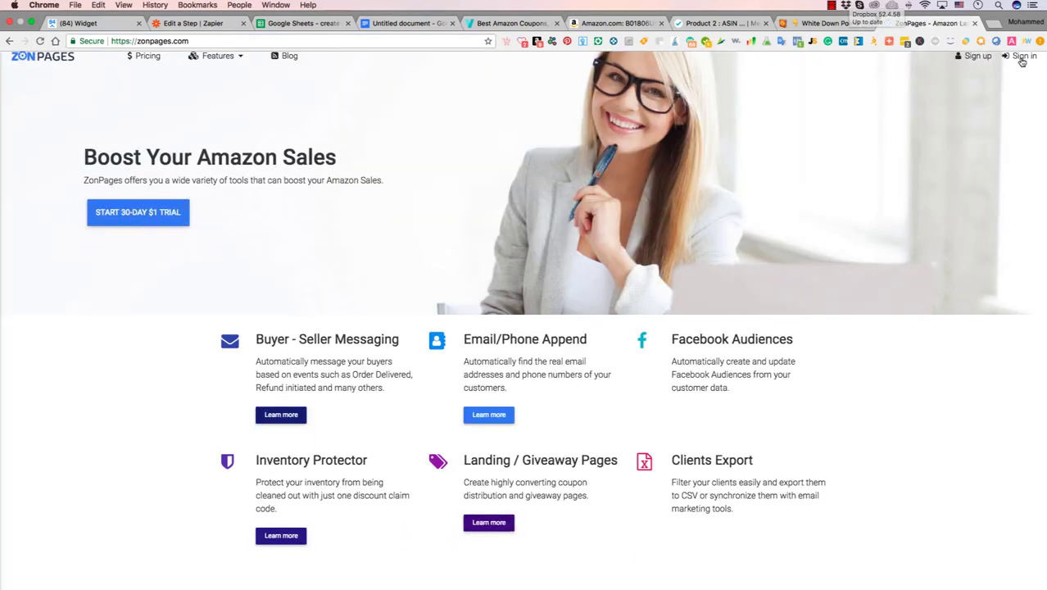
{"action": "left_click", "coordinate": [1021, 56]}
{"action": "left_click", "coordinate": [395, 229]}
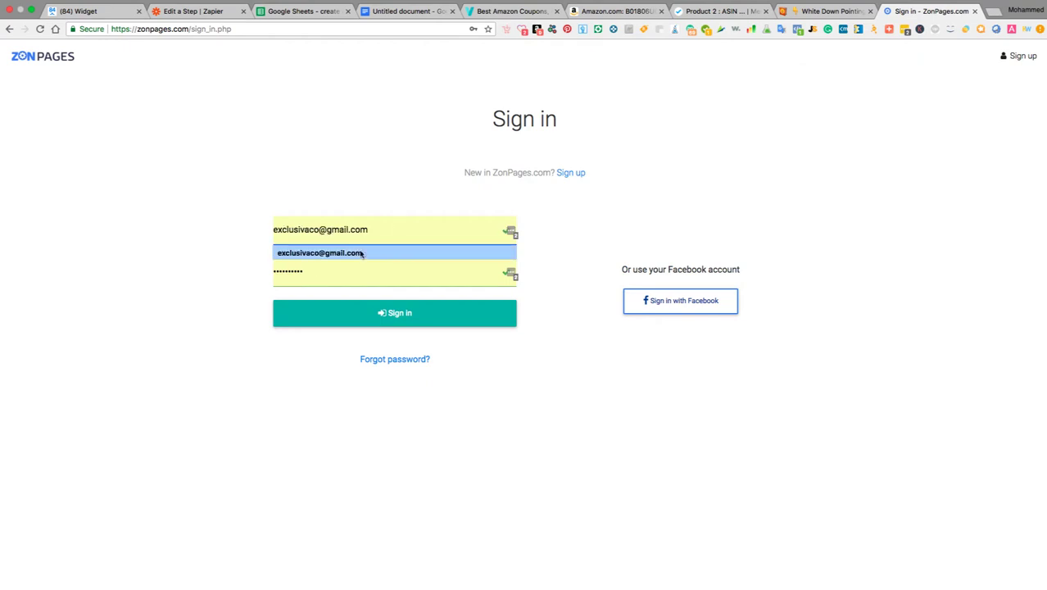
{"action": "left_click", "coordinate": [235, 247]}
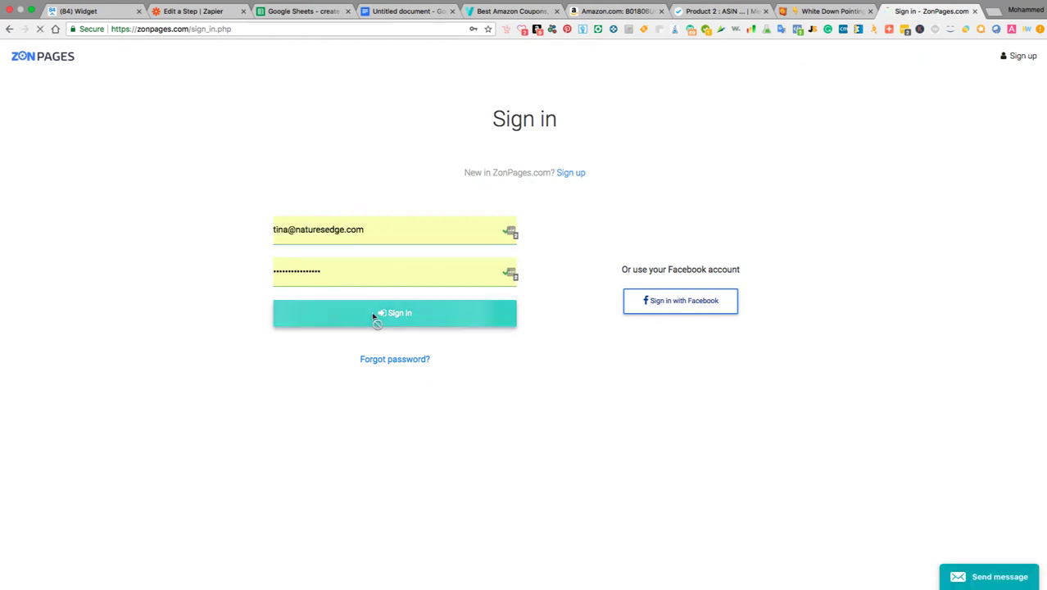
{"action": "left_click", "coordinate": [373, 316]}
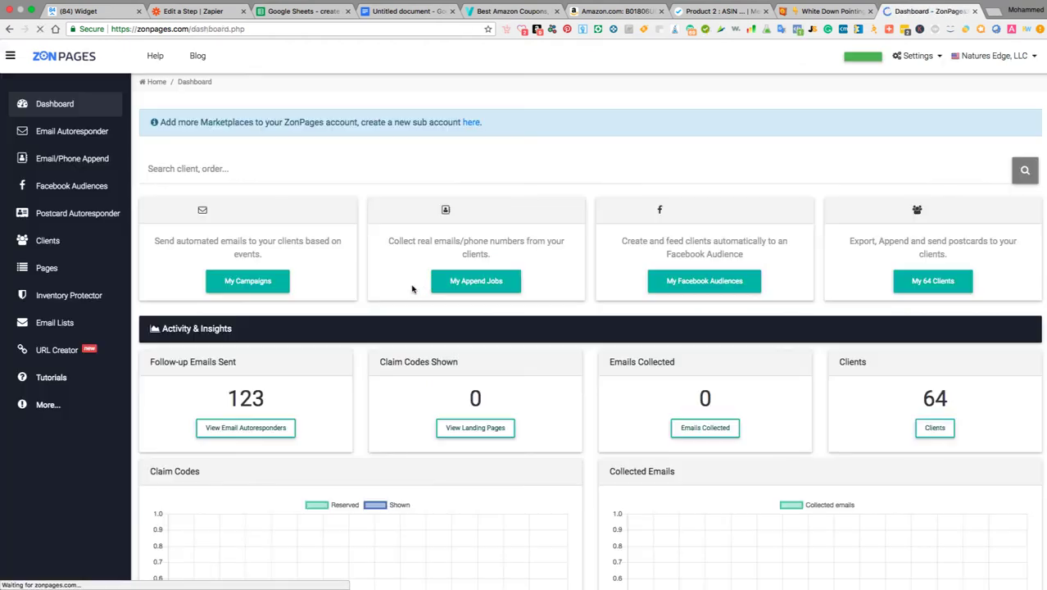
Start a new 2-step Brand URL in the ZonPages URL Creator.
{"action": "left_click", "coordinate": [57, 350]}
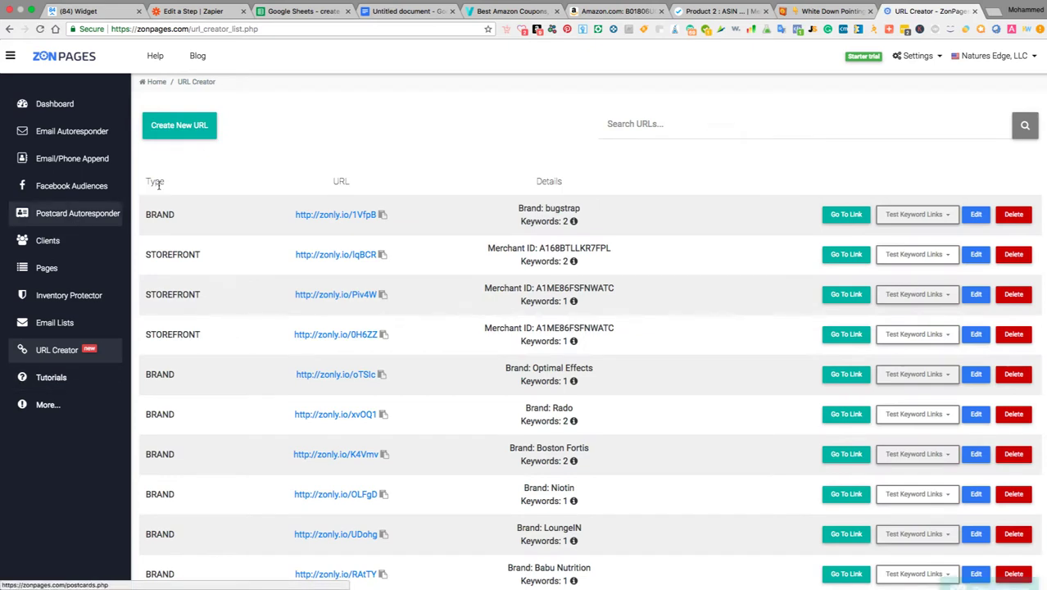
{"action": "left_click", "coordinate": [170, 124]}
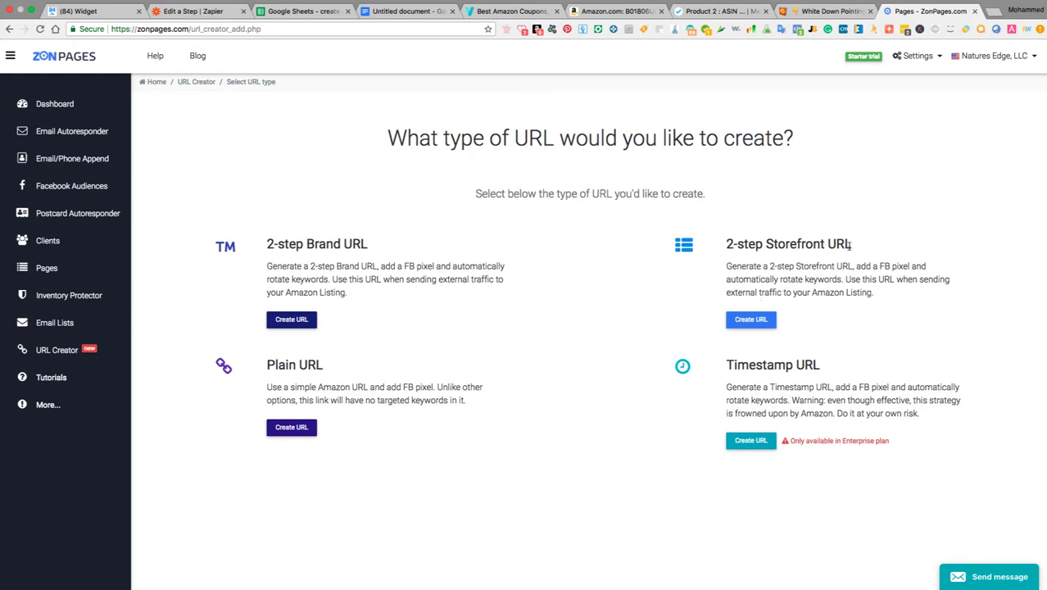
{"action": "left_click_drag", "start_coordinate": [852, 243], "coordinate": [724, 244]}
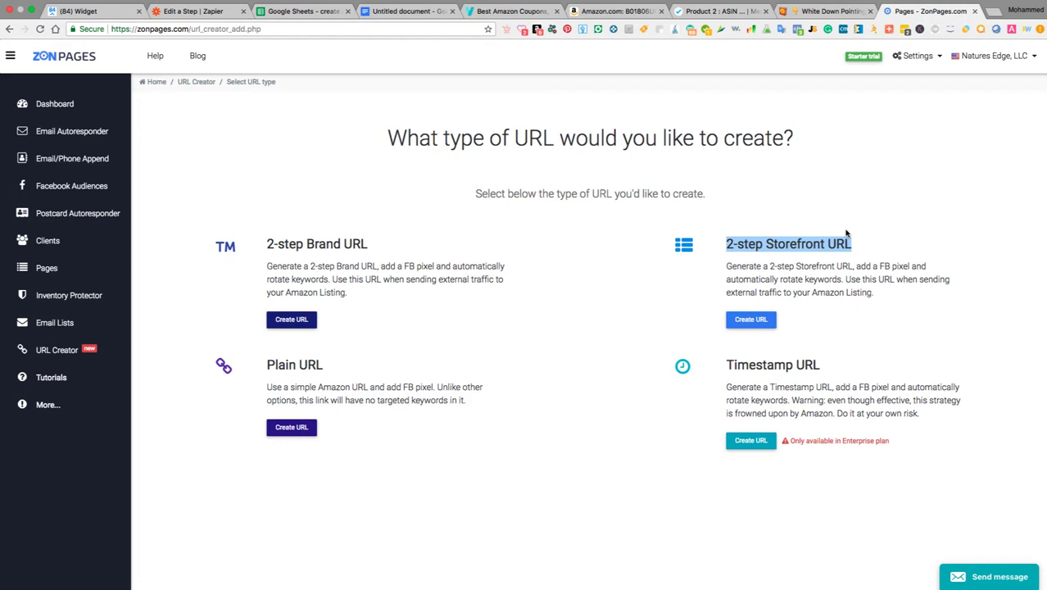
{"action": "left_click", "coordinate": [299, 324]}
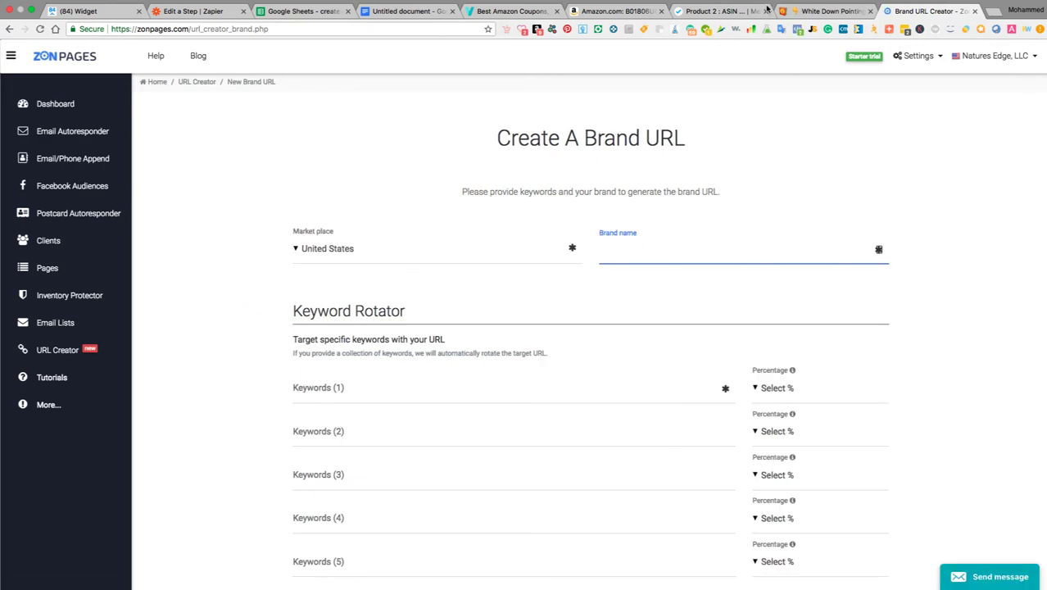
Copy the brand "Optimal Effects" from the Amazon listing into the Brand name field, and activate the Keywords (1) field.
{"action": "left_click", "coordinate": [616, 10]}
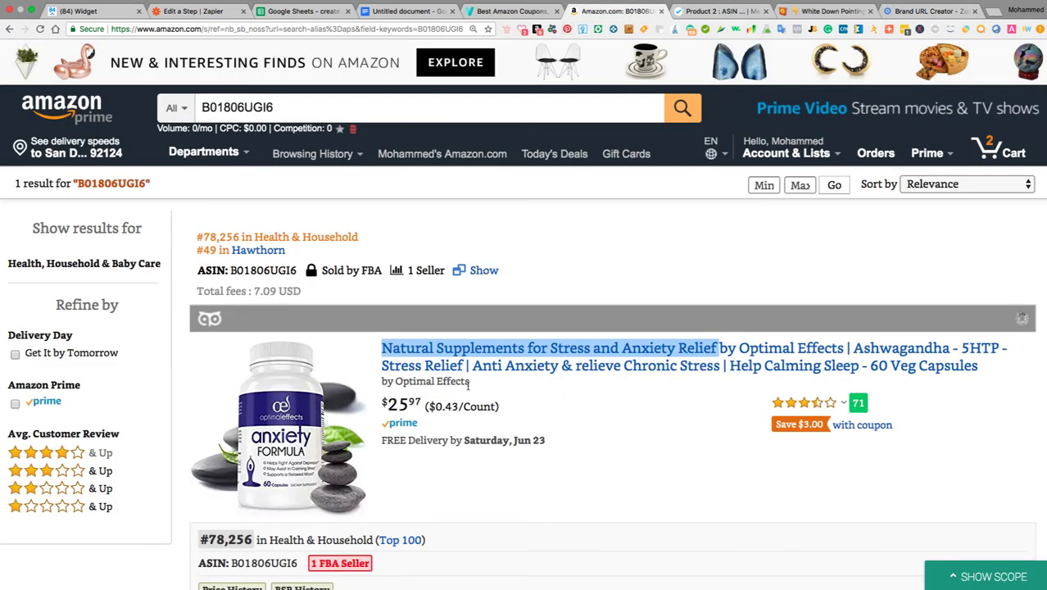
{"action": "left_click_drag", "start_coordinate": [468, 383], "coordinate": [398, 382]}
{"action": "key", "text": "super+c"}
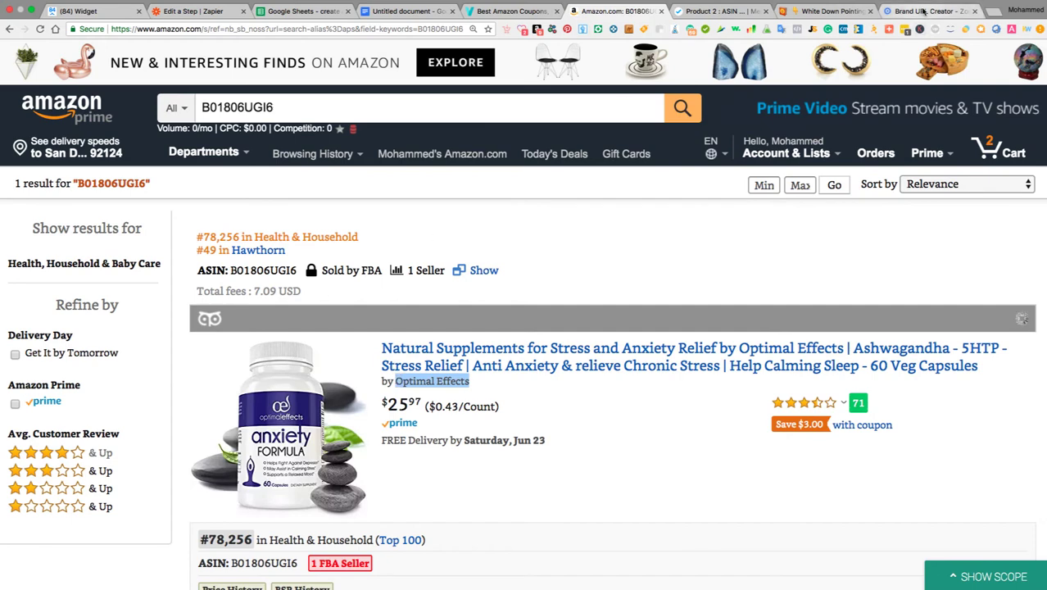
{"action": "left_click", "coordinate": [928, 10]}
{"action": "key", "text": "super+v"}
{"action": "left_click", "coordinate": [355, 393]}
{"action": "type", "text": "snorkel Mask bed bug spray full face snorkel mask Snorkeling Mask personal water filter inflatable lounger"}
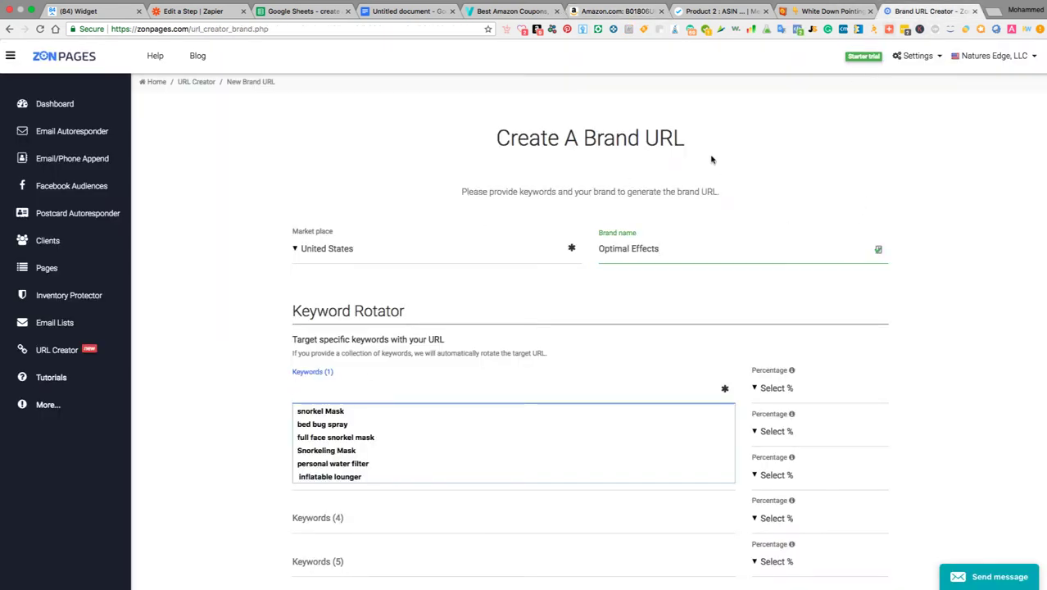
{"action": "left_click", "coordinate": [994, 11]}
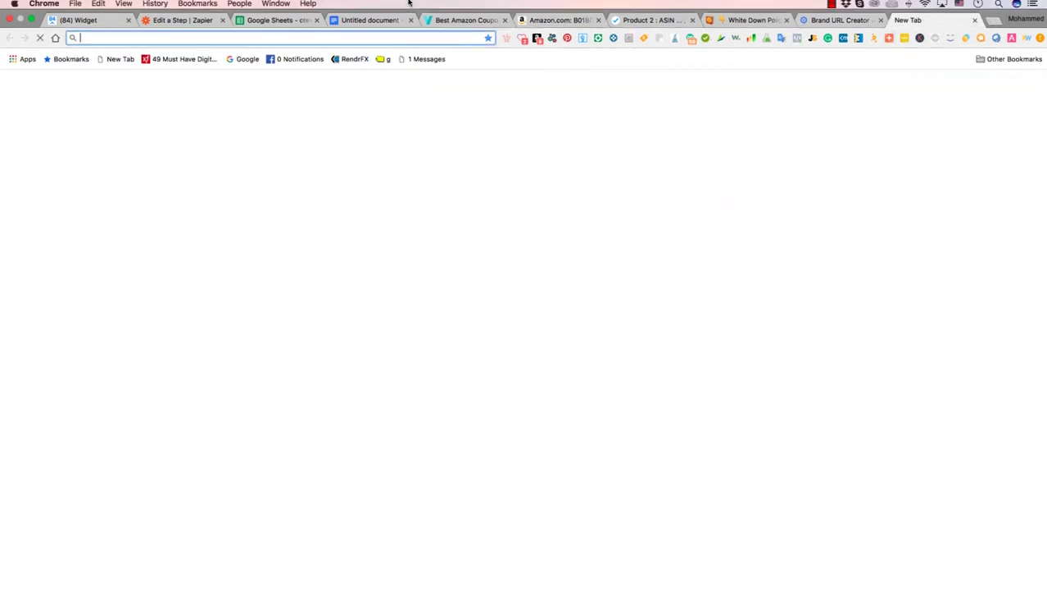
{"action": "type", "text": "zon"}
{"action": "key", "text": "BackSpace"}
{"action": "key", "text": "BackSpace"}
{"action": "key", "text": "BackSpace"}
{"action": "key", "text": "BackSpace"}
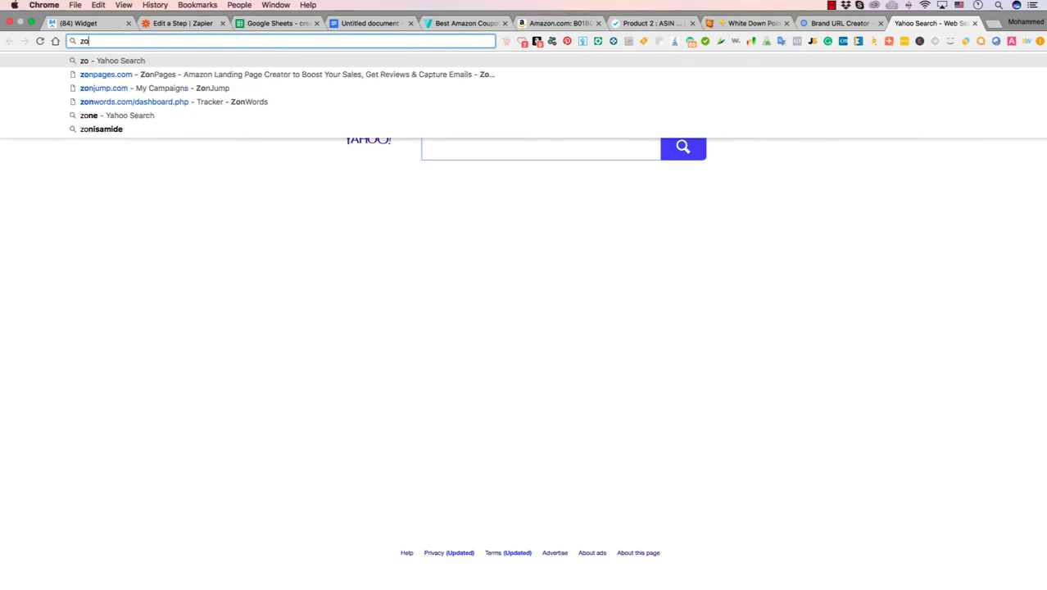
{"action": "left_click", "coordinate": [825, 24]}
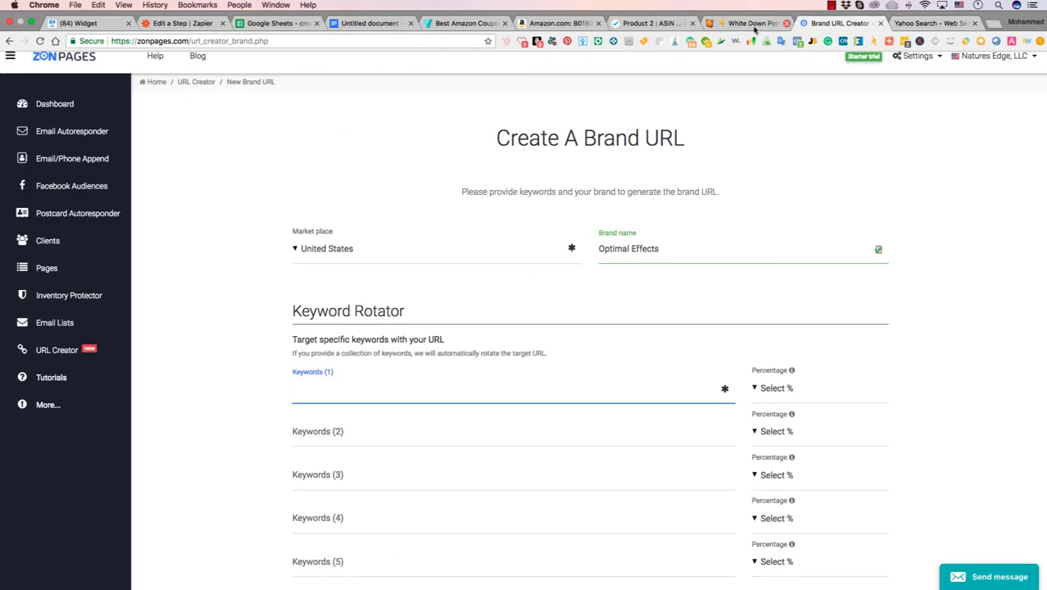
Copy "Stress and Anxiety Relief" from the Amazon product page title into the Keywords (1) field of the brand URL form.
{"action": "left_click", "coordinate": [559, 23]}
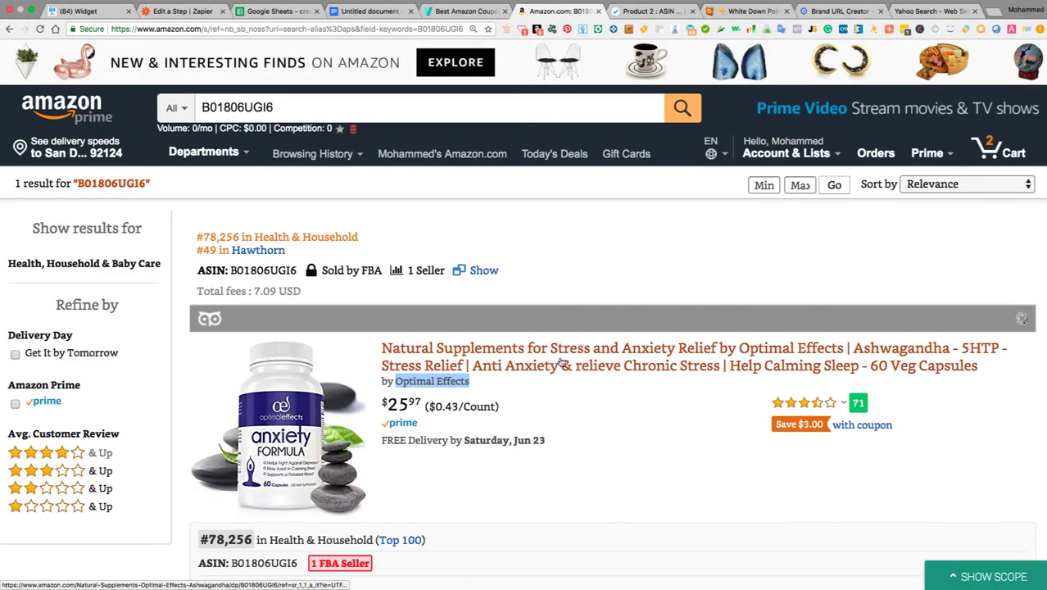
{"action": "left_click", "coordinate": [465, 351]}
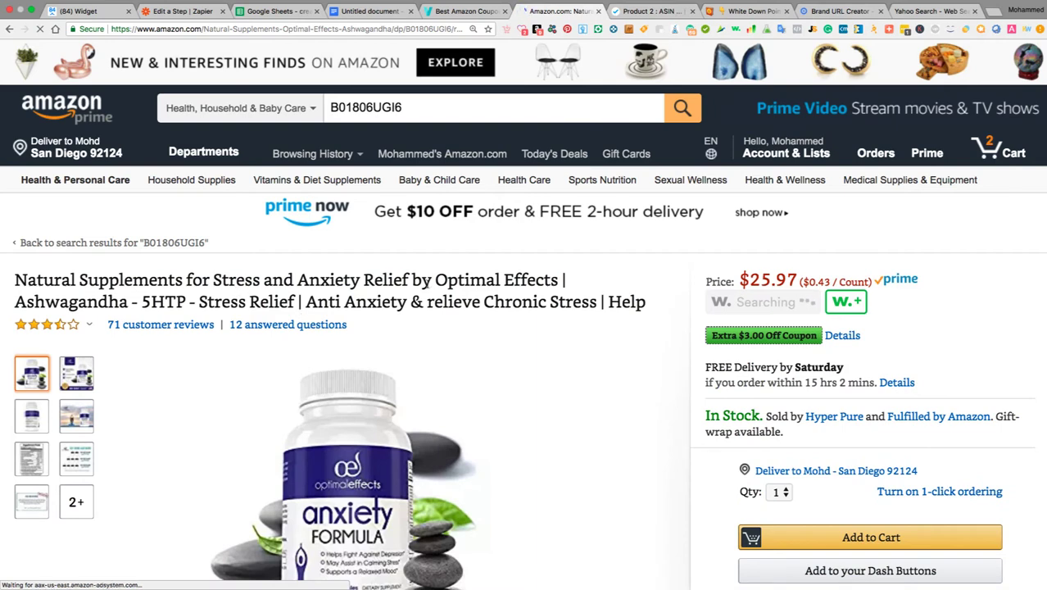
{"action": "left_click_drag", "start_coordinate": [409, 281], "coordinate": [213, 280]}
{"action": "key", "text": "ctrl+c"}
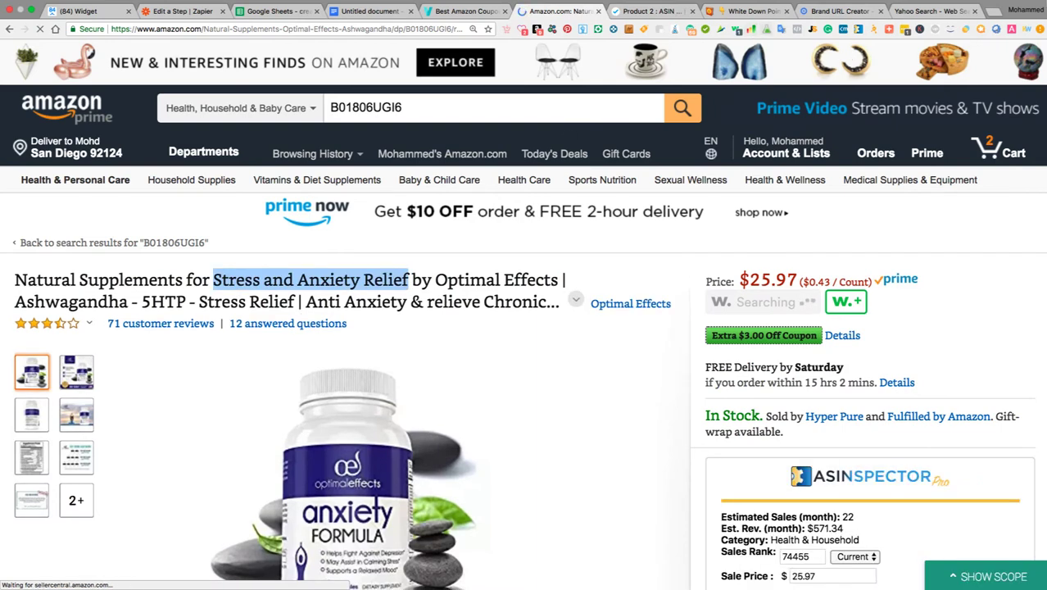
{"action": "left_click", "coordinate": [933, 11]}
{"action": "left_click", "coordinate": [846, 11]}
{"action": "key", "text": "ctrl+v"}
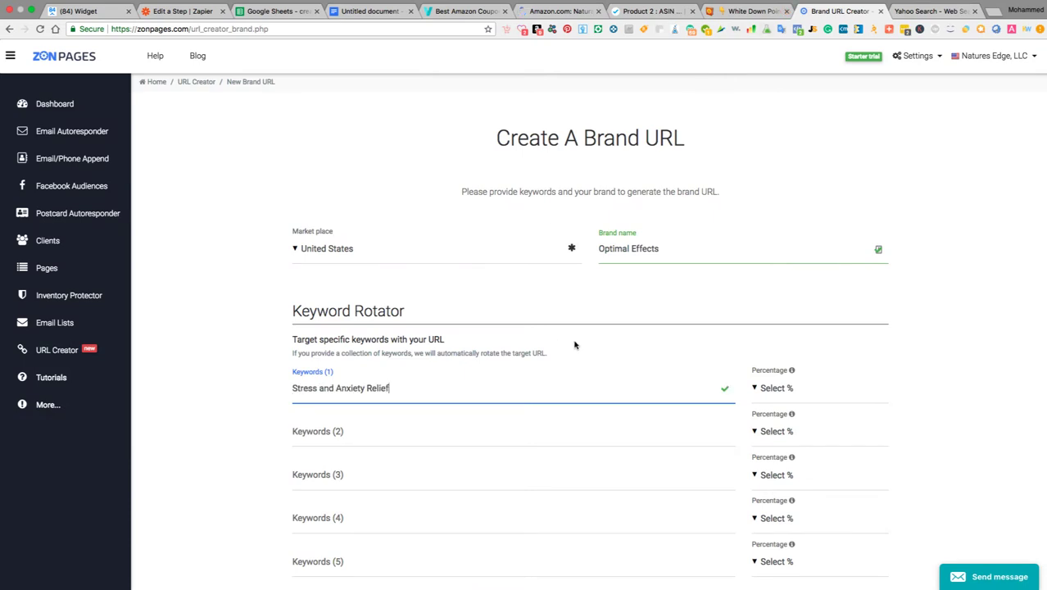
Set the rotation percentage of the first keyword to 100%.
{"action": "left_click", "coordinate": [780, 391]}
{"action": "scroll", "coordinate": [798, 496], "scroll_direction": "down", "scroll_amount": 3}
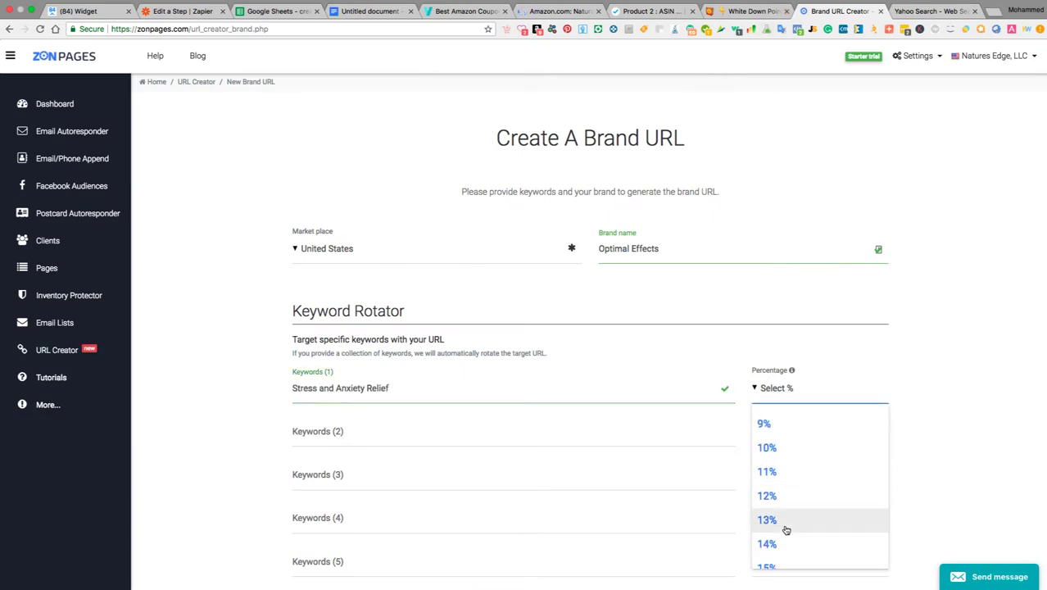
{"action": "scroll", "coordinate": [811, 519], "scroll_direction": "down", "scroll_amount": 10}
{"action": "scroll", "coordinate": [812, 521], "scroll_direction": "down", "scroll_amount": 17}
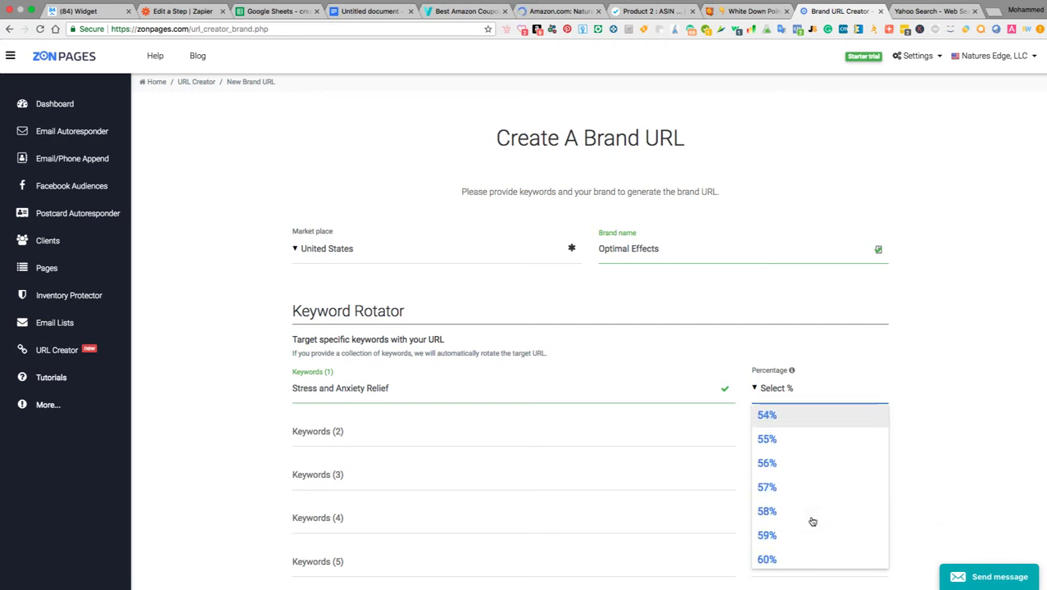
{"action": "left_click", "coordinate": [801, 553]}
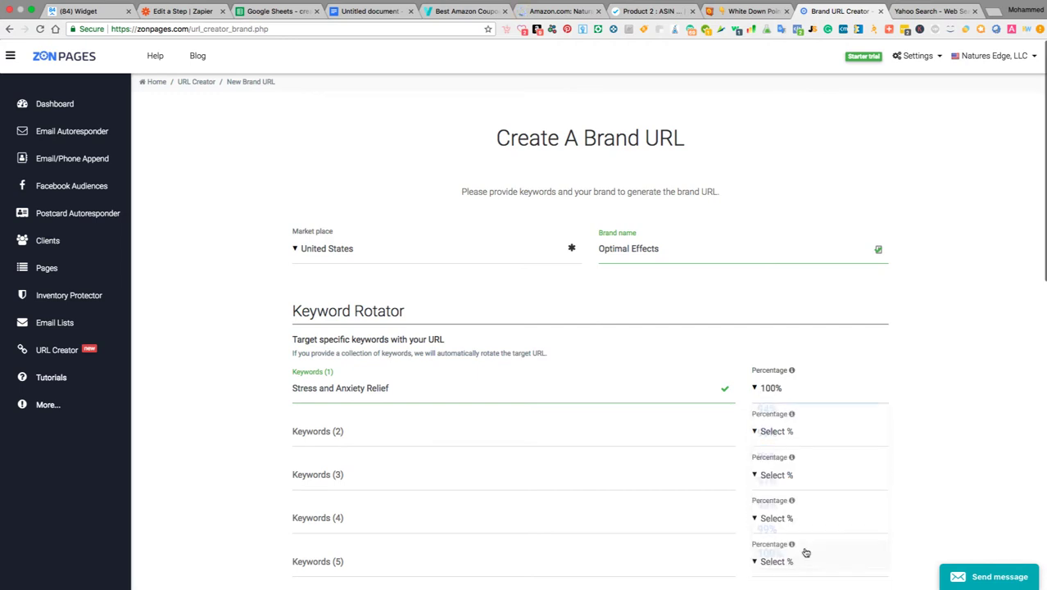
Copy the ASIN B01806UGI6 from the Amazon product page address into the ASIN number field of the brand URL form.
{"action": "scroll", "coordinate": [534, 325], "scroll_direction": "down", "scroll_amount": 3}
{"action": "scroll", "coordinate": [557, 328], "scroll_direction": "down", "scroll_amount": 4}
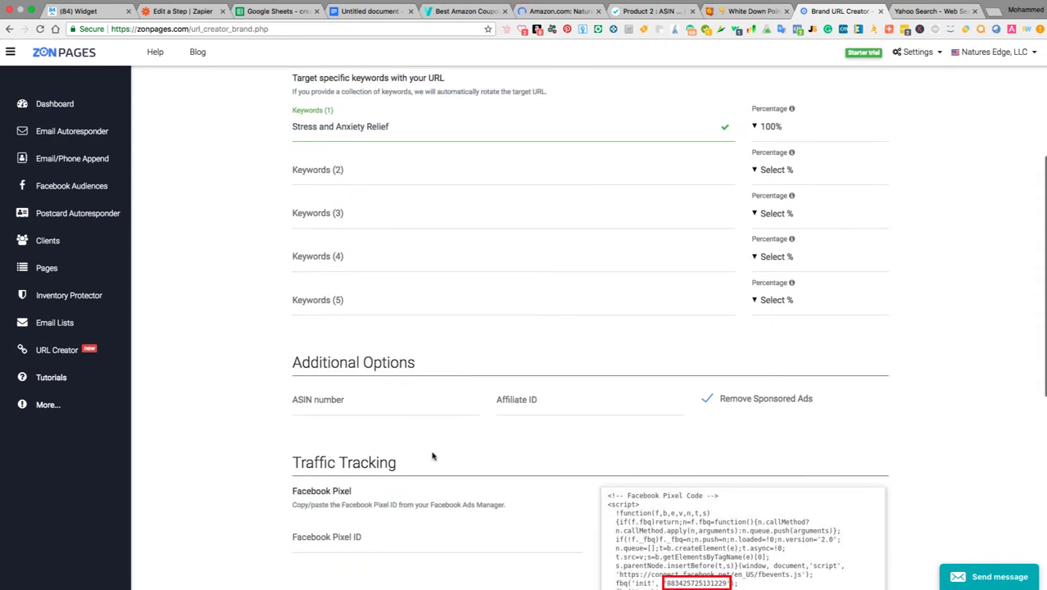
{"action": "left_click", "coordinate": [369, 321]}
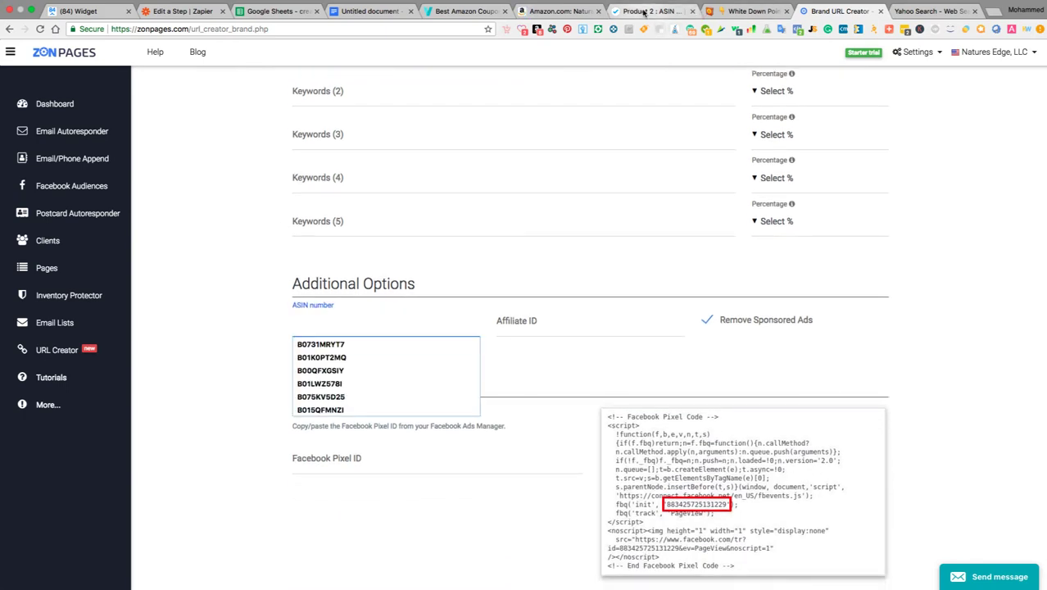
{"action": "left_click", "coordinate": [557, 11]}
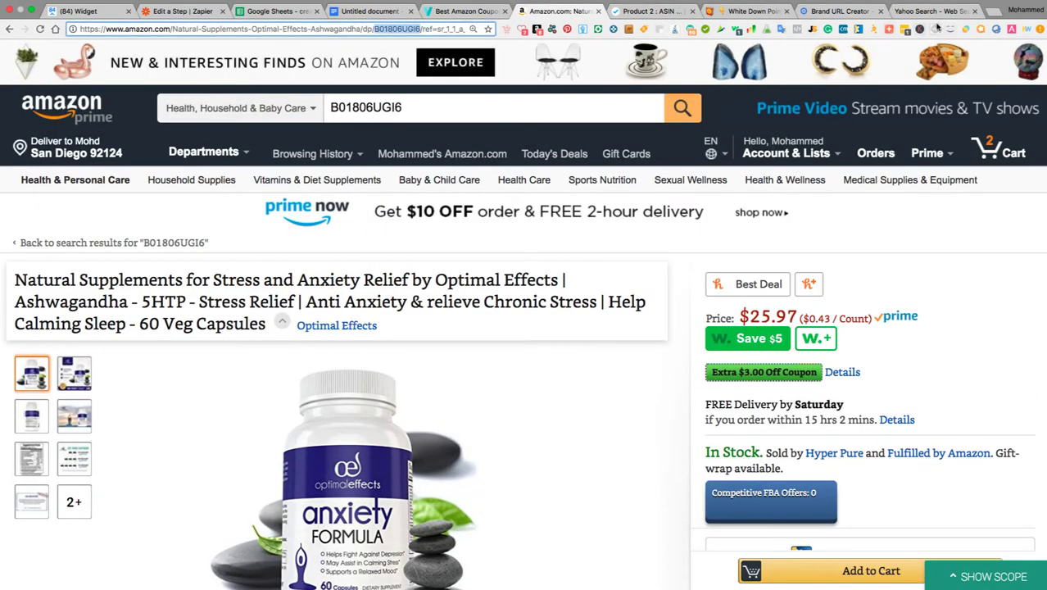
{"action": "left_click", "coordinate": [811, 11]}
{"action": "key", "text": "super+v"}
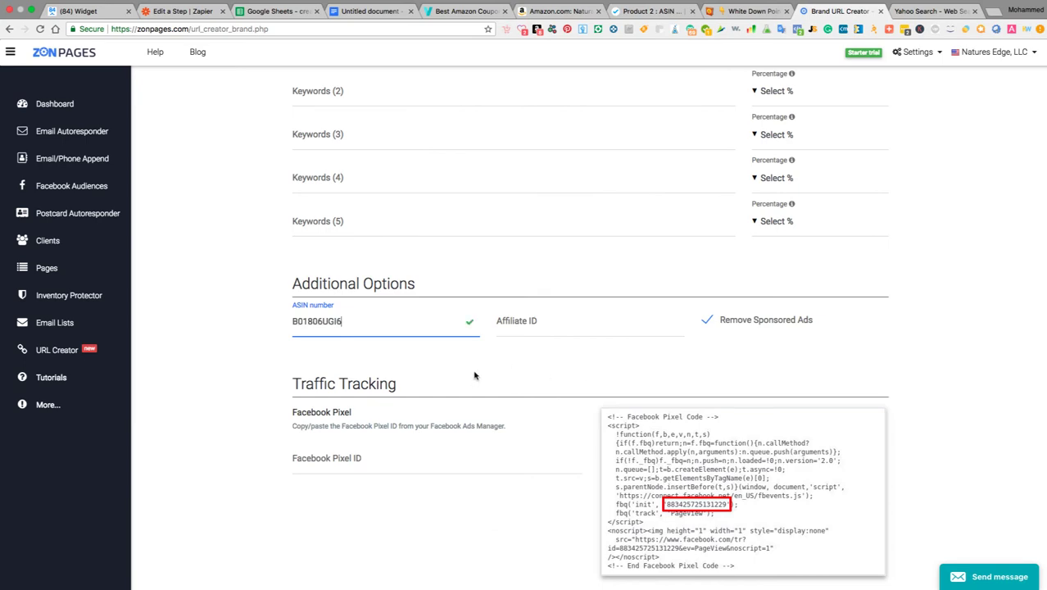
Create the brand URL and copy the generated short link to the clipboard.
{"action": "scroll", "coordinate": [491, 373], "scroll_direction": "down", "scroll_amount": 6}
{"action": "left_click", "coordinate": [321, 388]}
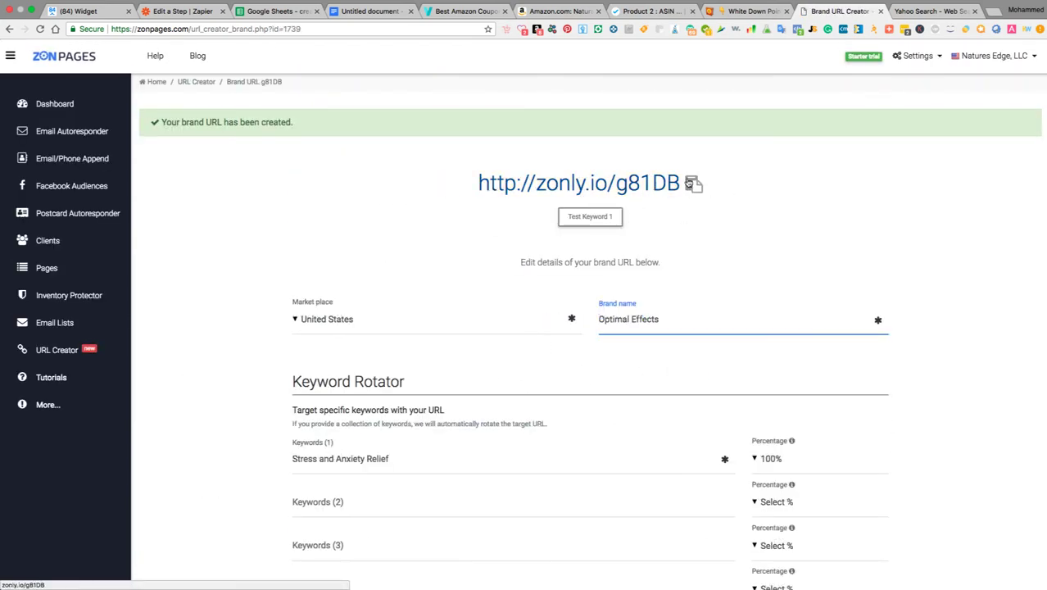
{"action": "left_click", "coordinate": [693, 185]}
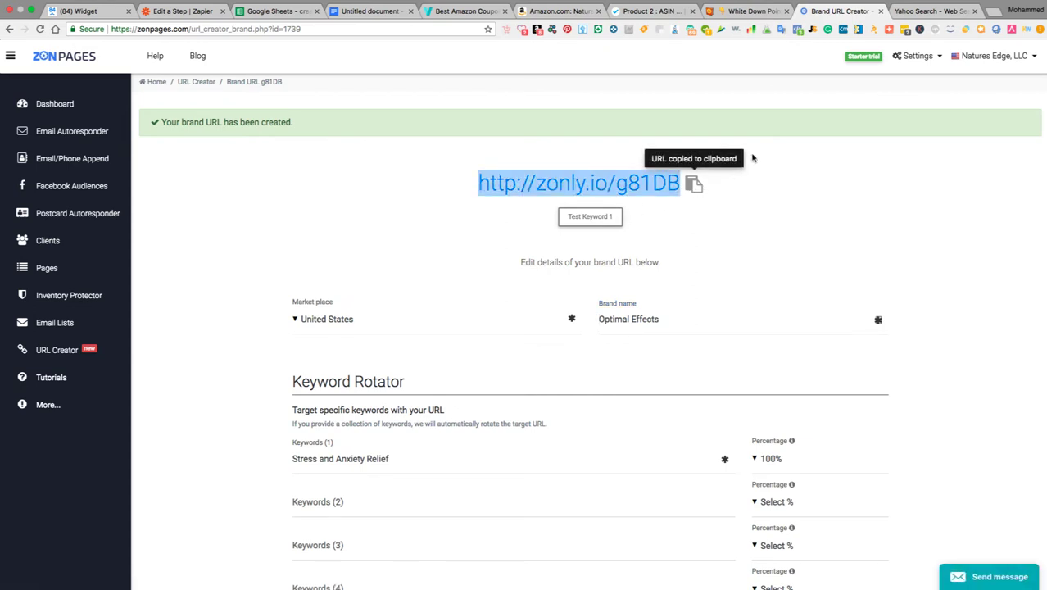
{"action": "left_click", "coordinate": [82, 11]}
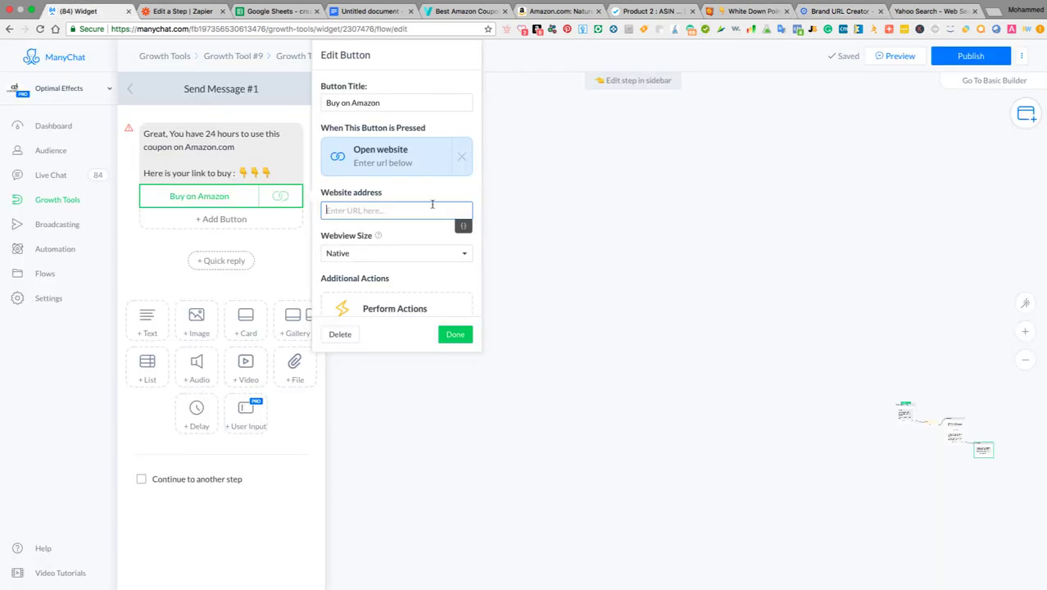
{"action": "key", "text": "super+v"}
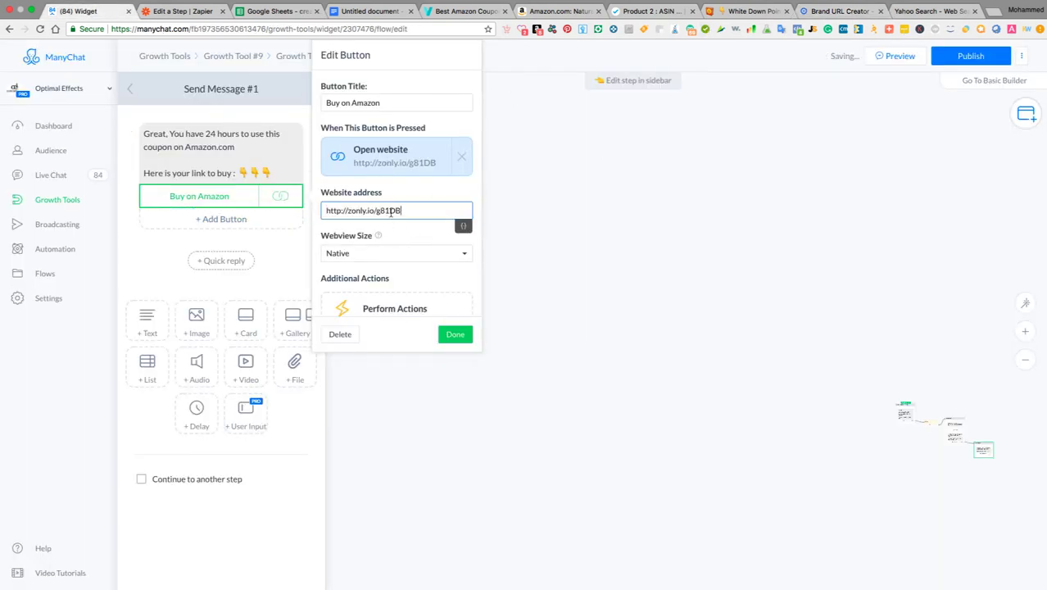
{"action": "left_click", "coordinate": [456, 335]}
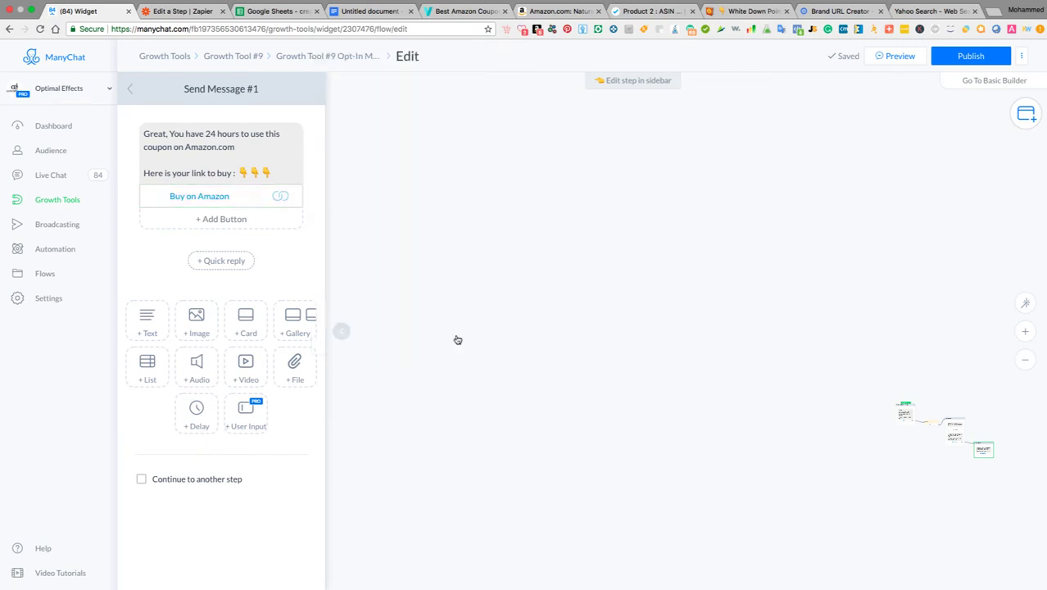
{"action": "scroll", "coordinate": [926, 414], "scroll_direction": "up", "scroll_amount": 5}
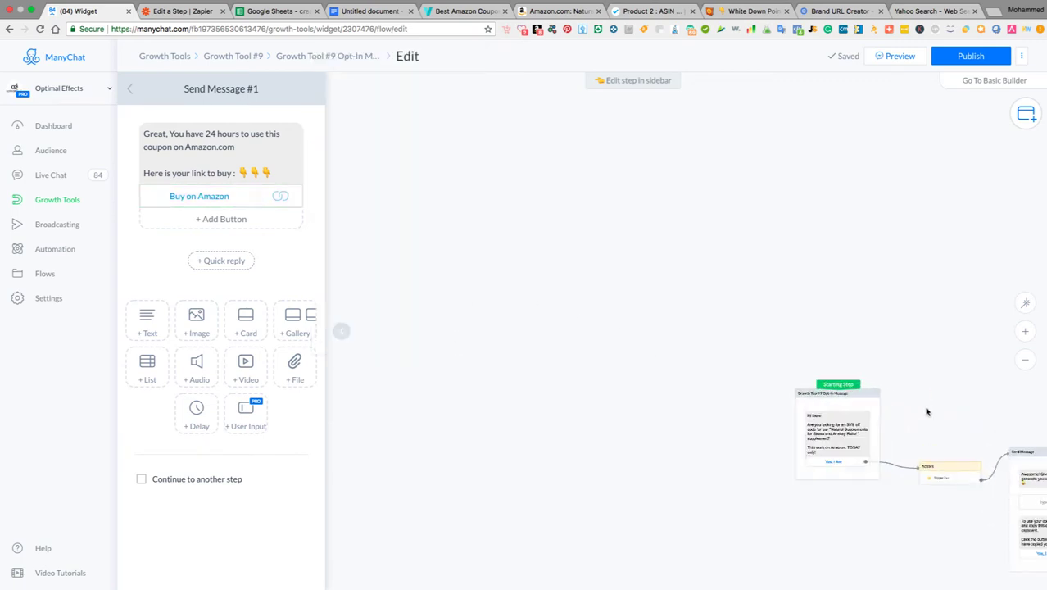
Review the complete opt-in flow from the starting step to the final Amazon message and publish it.
{"action": "scroll", "coordinate": [926, 412], "scroll_direction": "up", "scroll_amount": 2}
{"action": "scroll", "coordinate": [925, 412], "scroll_direction": "up", "scroll_amount": 5}
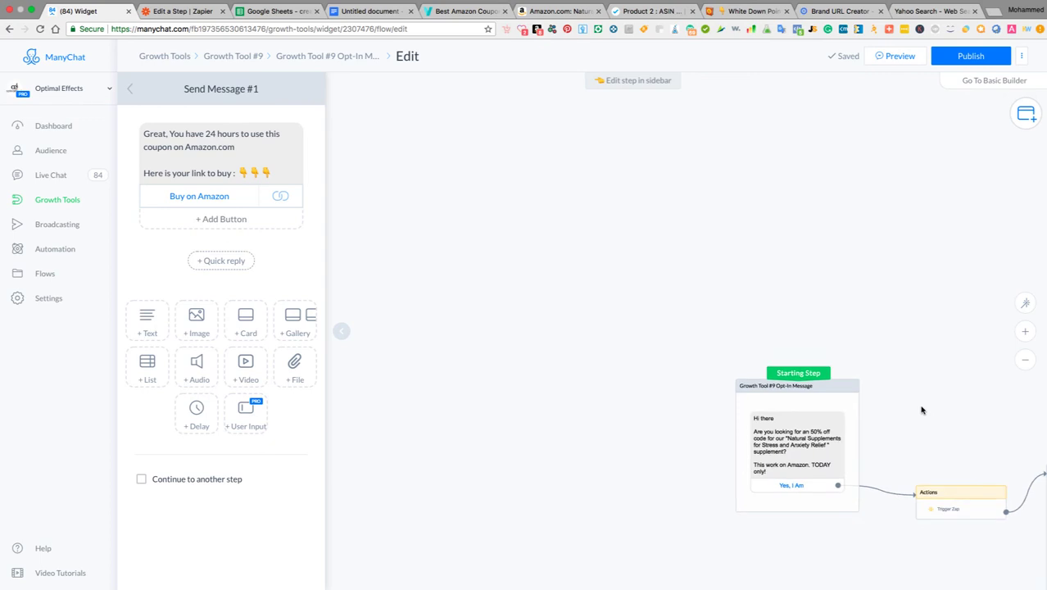
{"action": "scroll", "coordinate": [925, 412], "scroll_direction": "down", "scroll_amount": 2}
{"action": "scroll", "coordinate": [924, 412], "scroll_direction": "down", "scroll_amount": 3}
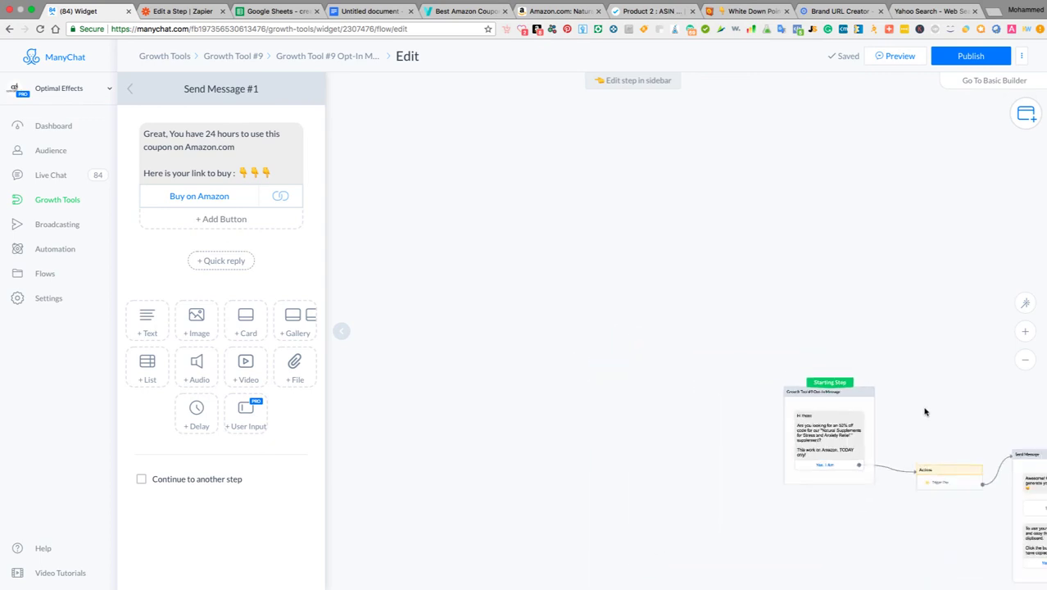
{"action": "scroll", "coordinate": [814, 225], "scroll_direction": "down", "scroll_amount": 1}
{"action": "scroll", "coordinate": [811, 227], "scroll_direction": "up", "scroll_amount": 2}
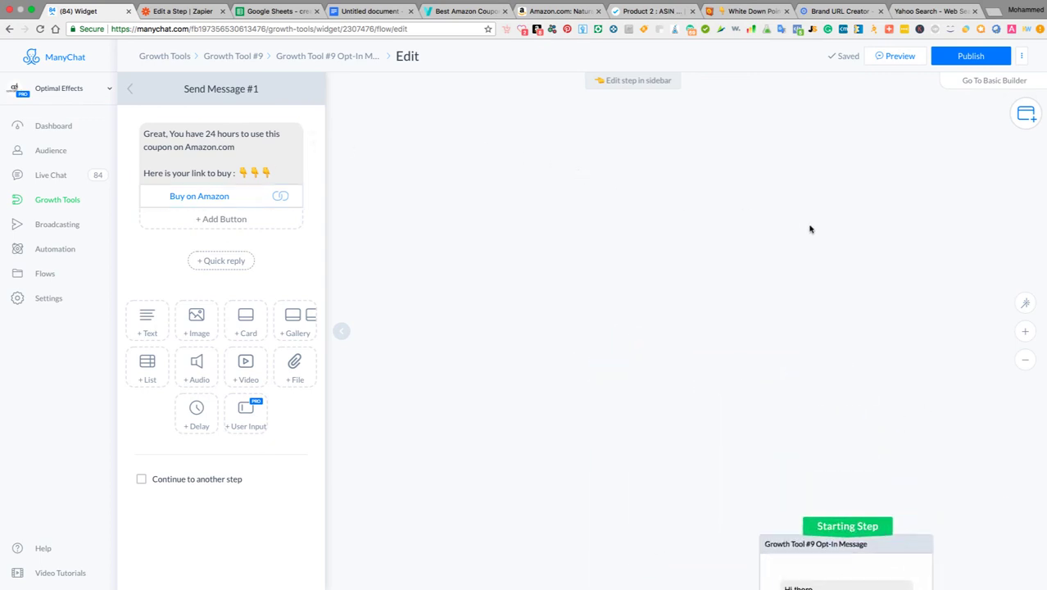
{"action": "scroll", "coordinate": [811, 227], "scroll_direction": "down", "scroll_amount": 2}
{"action": "left_click_drag", "start_coordinate": [976, 345], "coordinate": [647, 269]}
{"action": "scroll", "coordinate": [786, 337], "scroll_direction": "down", "scroll_amount": 1}
{"action": "scroll", "coordinate": [787, 335], "scroll_direction": "up", "scroll_amount": 3}
{"action": "scroll", "coordinate": [787, 335], "scroll_direction": "up", "scroll_amount": 3}
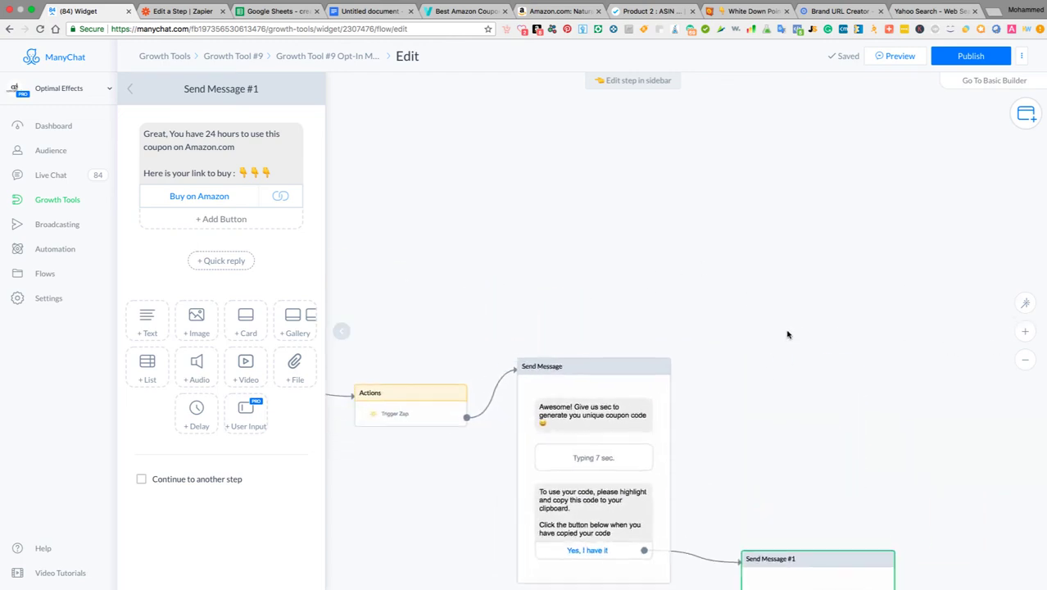
{"action": "scroll", "coordinate": [788, 335], "scroll_direction": "down", "scroll_amount": 4}
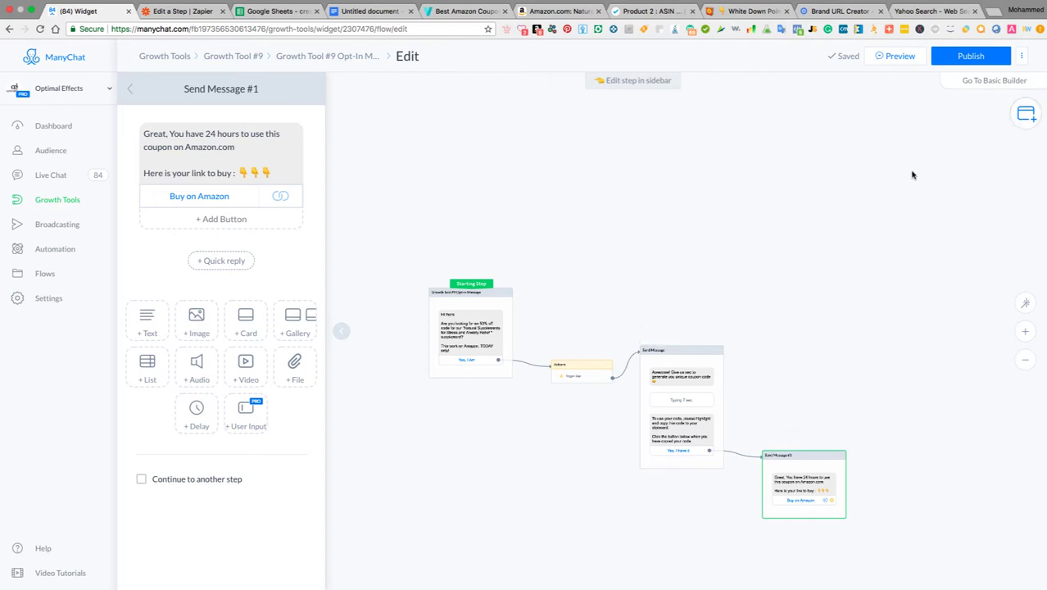
{"action": "left_click", "coordinate": [955, 56]}
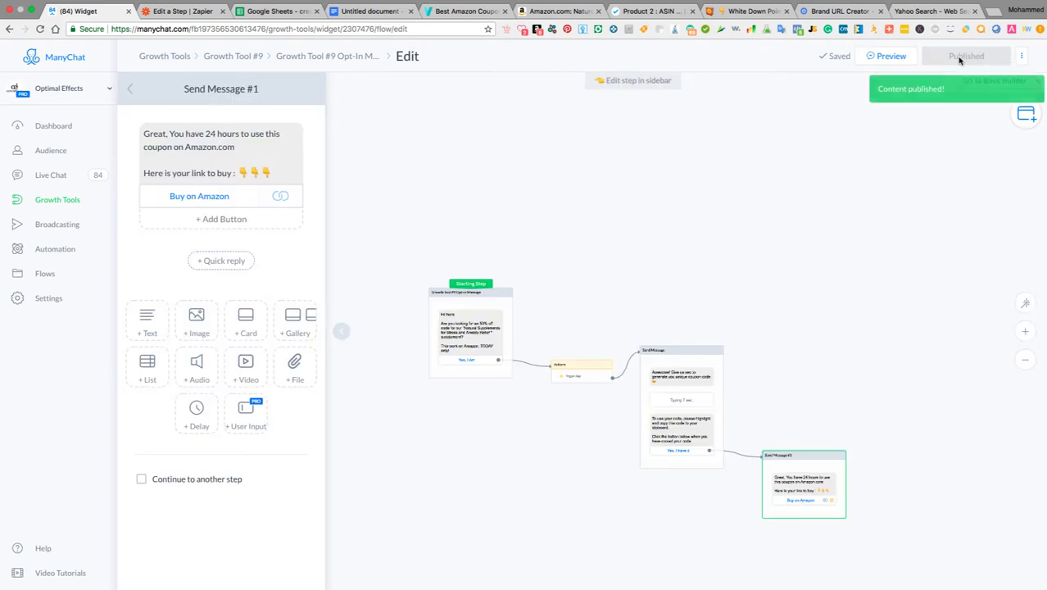
Switch to Zapier, continue with the ManyChat Optimal Effects #6 account, and set the trigger event to Anxiety Relief Zap.
{"action": "left_click", "coordinate": [194, 12]}
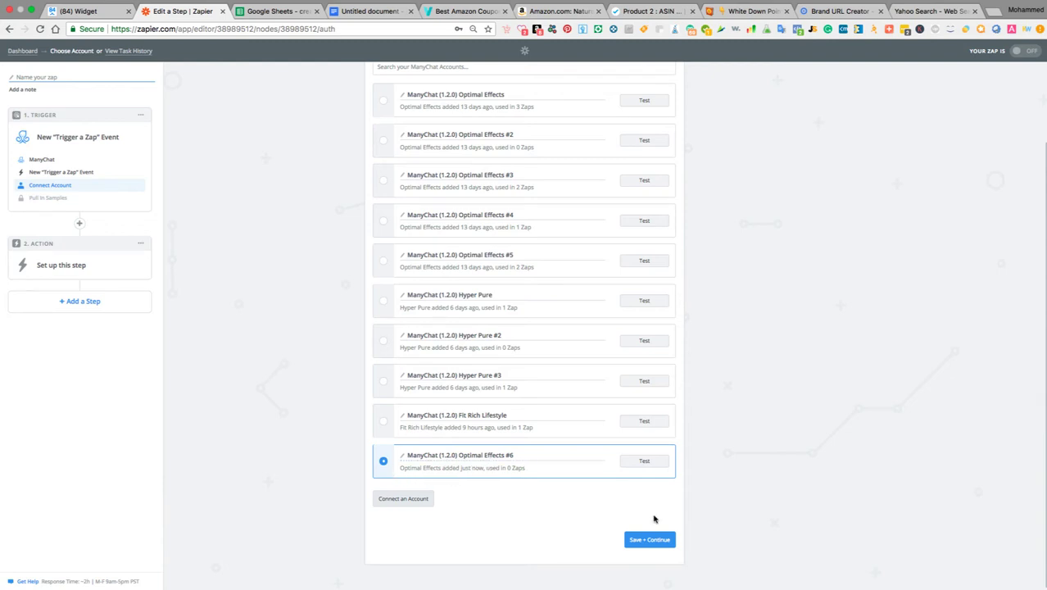
{"action": "left_click", "coordinate": [640, 544]}
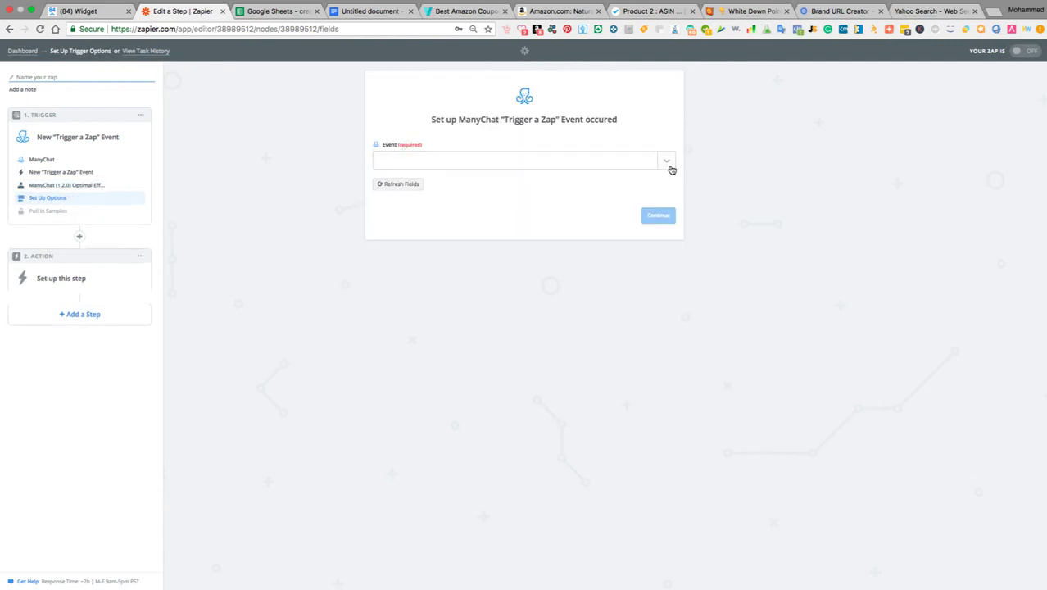
{"action": "left_click", "coordinate": [668, 164]}
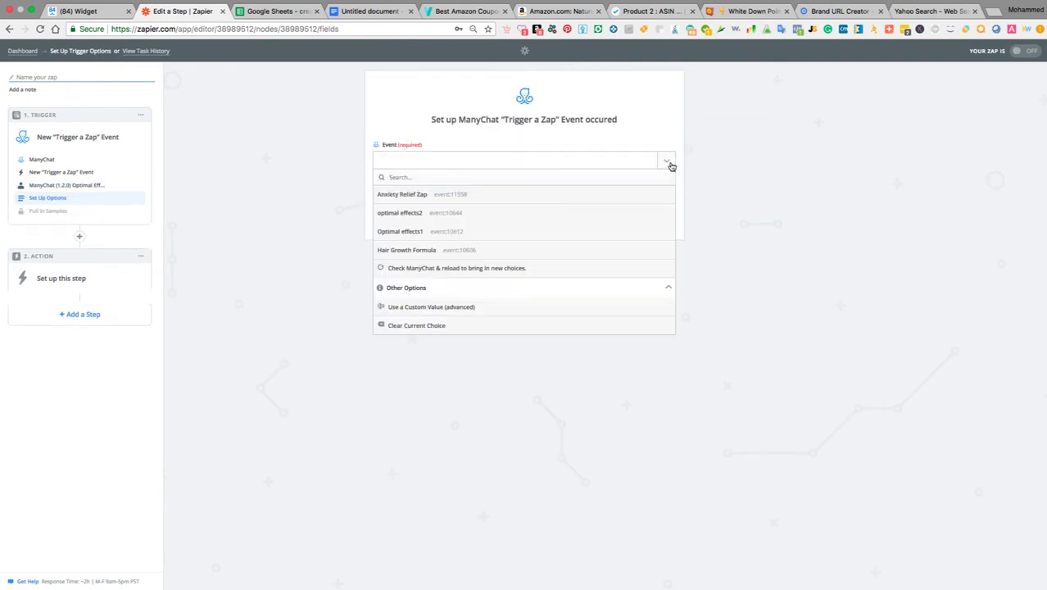
{"action": "left_click", "coordinate": [424, 198]}
{"action": "left_click", "coordinate": [662, 221]}
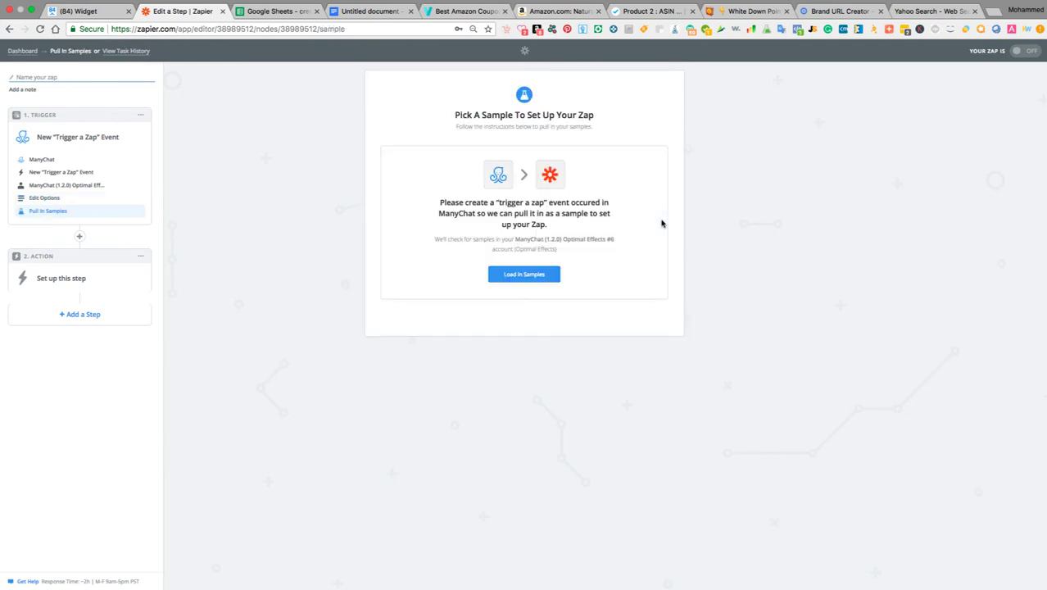
Load the ManyChat trigger samples and continue with the selected sample to the action setup.
{"action": "left_click", "coordinate": [547, 279]}
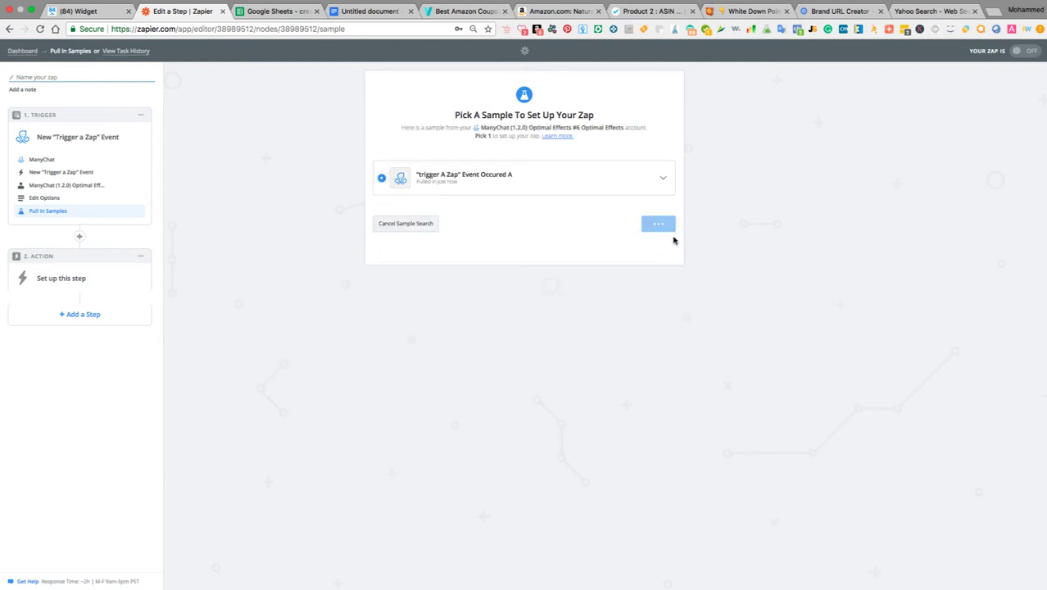
{"action": "left_click", "coordinate": [657, 228]}
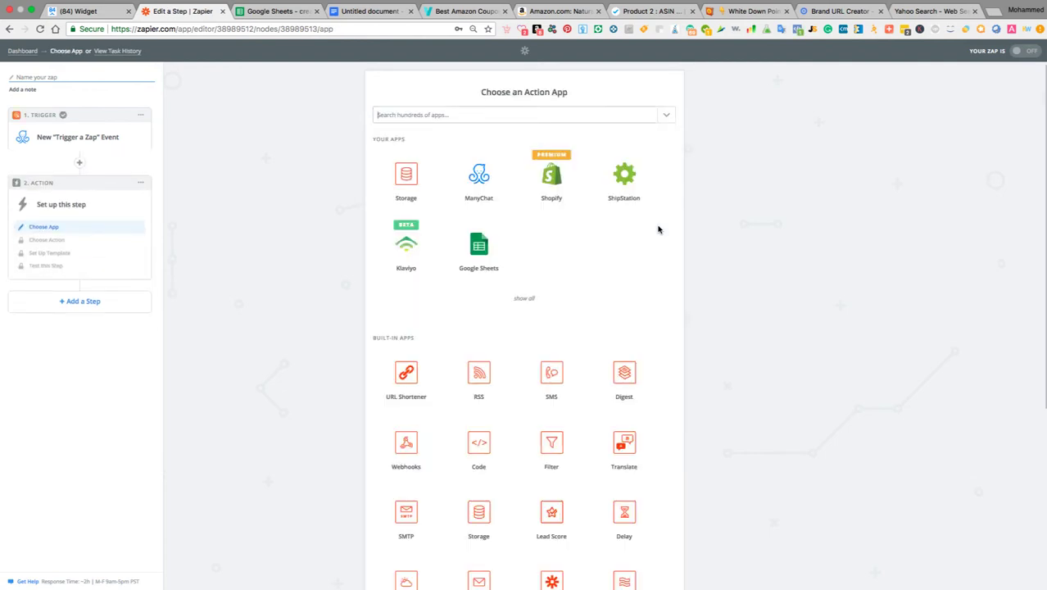
Choose Storage as the action app and save Increment Value as its action.
{"action": "left_click", "coordinate": [419, 187]}
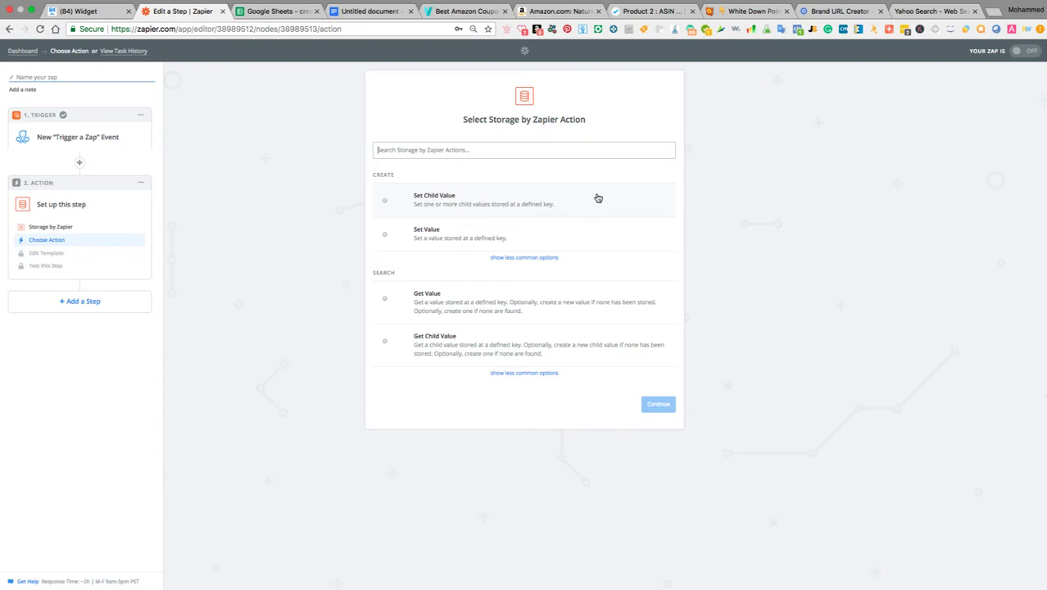
{"action": "left_click", "coordinate": [520, 259]}
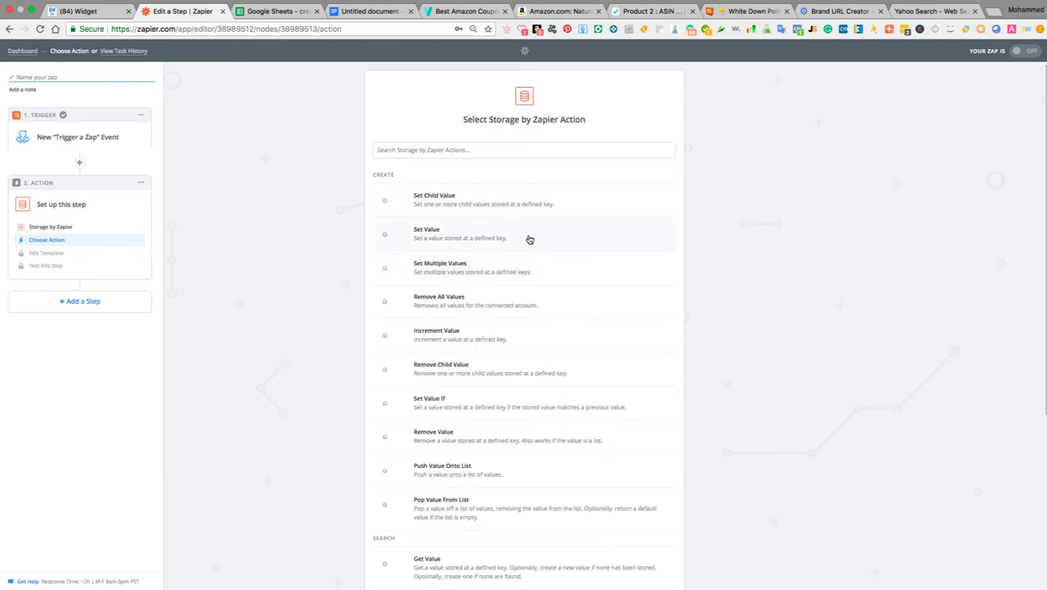
{"action": "left_click", "coordinate": [385, 339]}
{"action": "scroll", "coordinate": [849, 411], "scroll_direction": "down", "scroll_amount": 5}
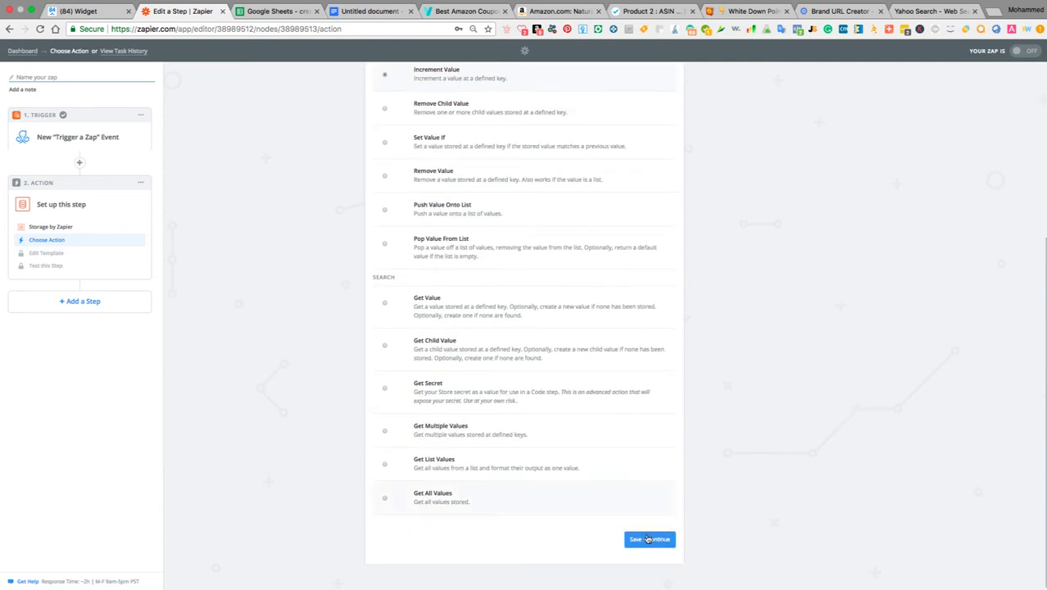
{"action": "left_click", "coordinate": [653, 544]}
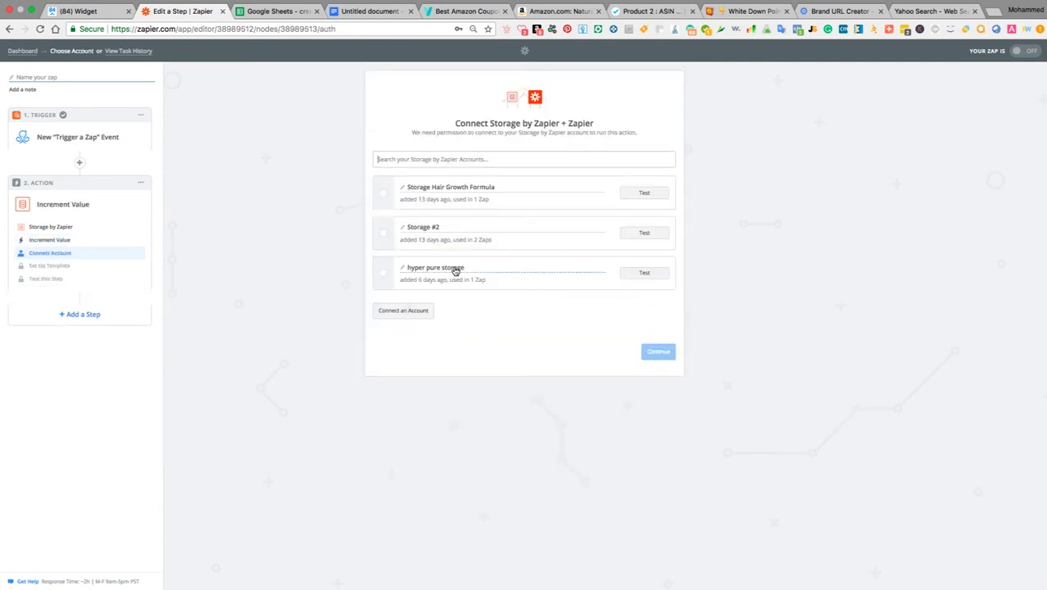
Connect a new Storage by Zapier account by entering a store secret and authorizing access.
{"action": "left_click", "coordinate": [406, 313]}
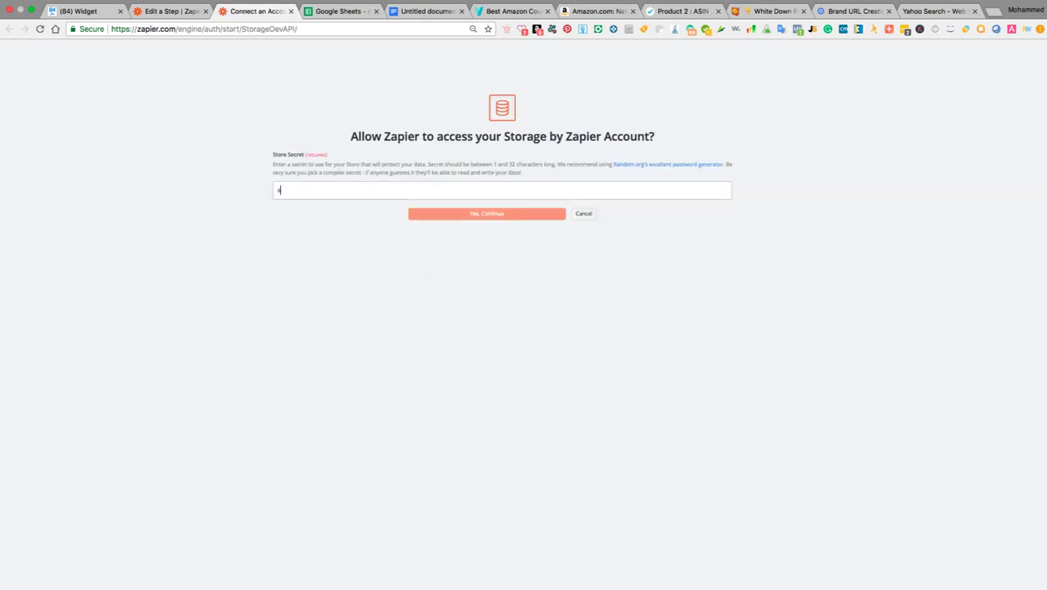
{"action": "type", "text": "me"}
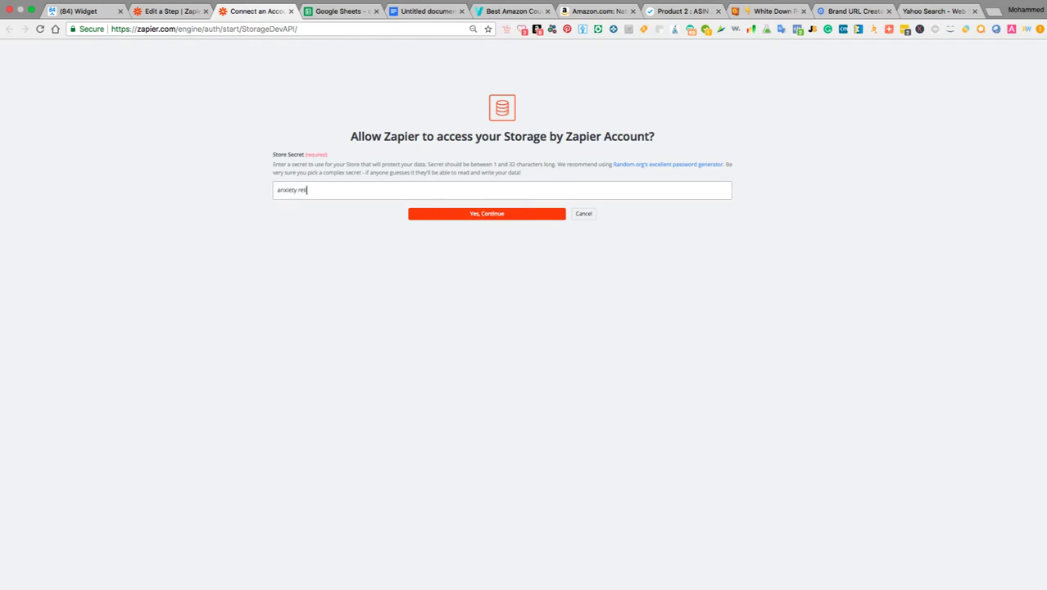
{"action": "left_click", "coordinate": [490, 214]}
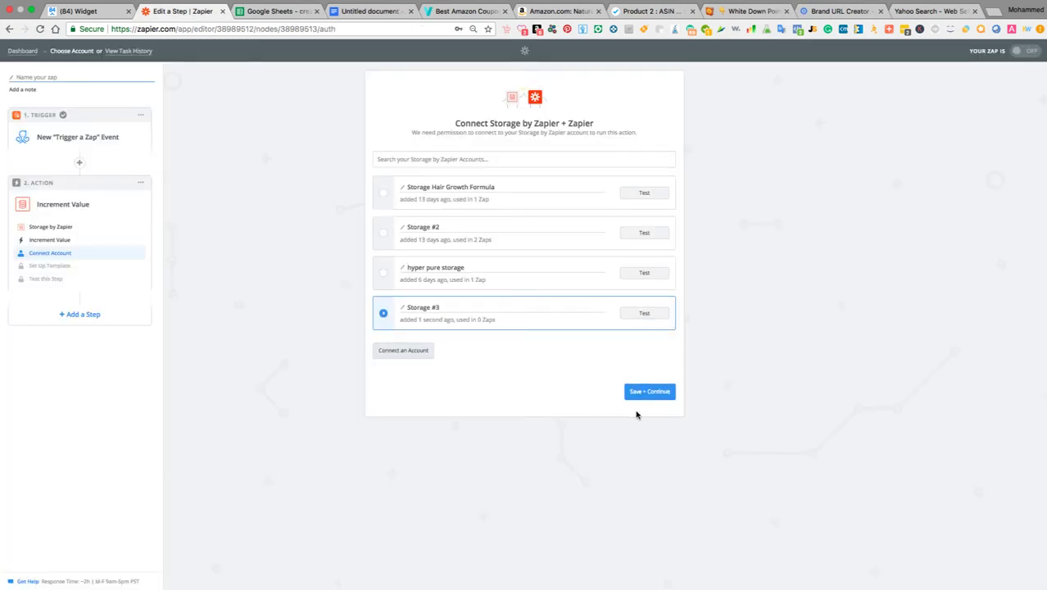
Rename the newly connected storage account as "anxiety".
{"action": "left_click", "coordinate": [451, 307]}
{"action": "type", "text": "a"}
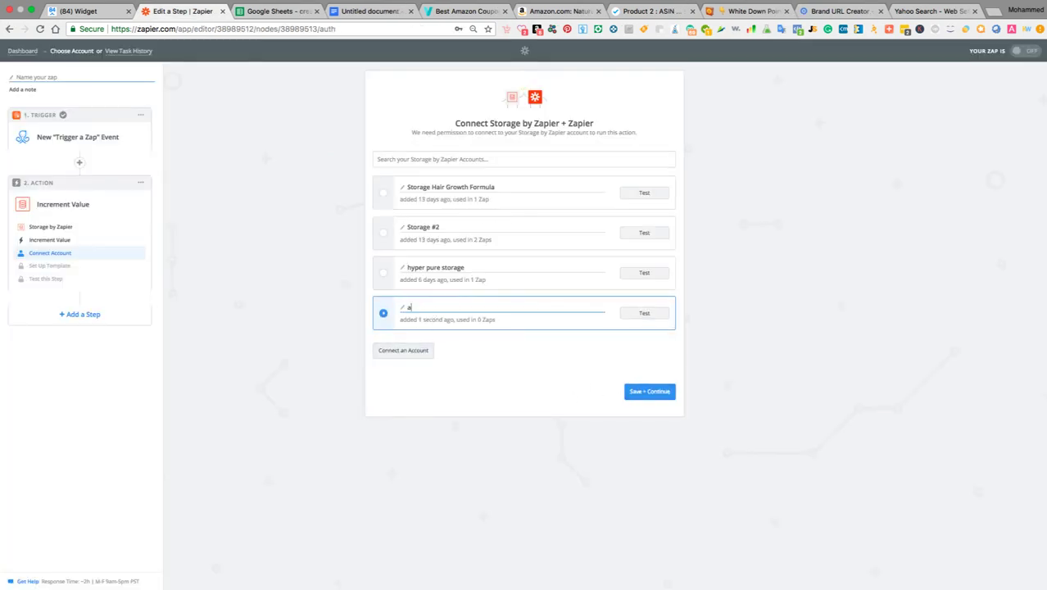
{"action": "type", "text": "nx"}
{"action": "left_click", "coordinate": [443, 321]}
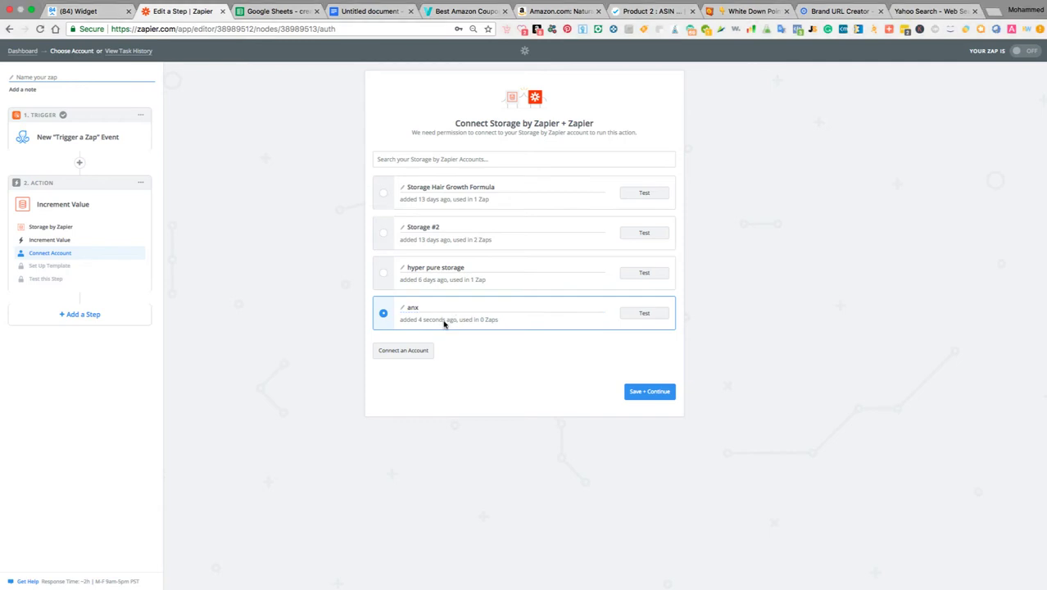
{"action": "left_click", "coordinate": [432, 307]}
{"action": "left_click", "coordinate": [432, 305]}
{"action": "type", "text": "iety"}
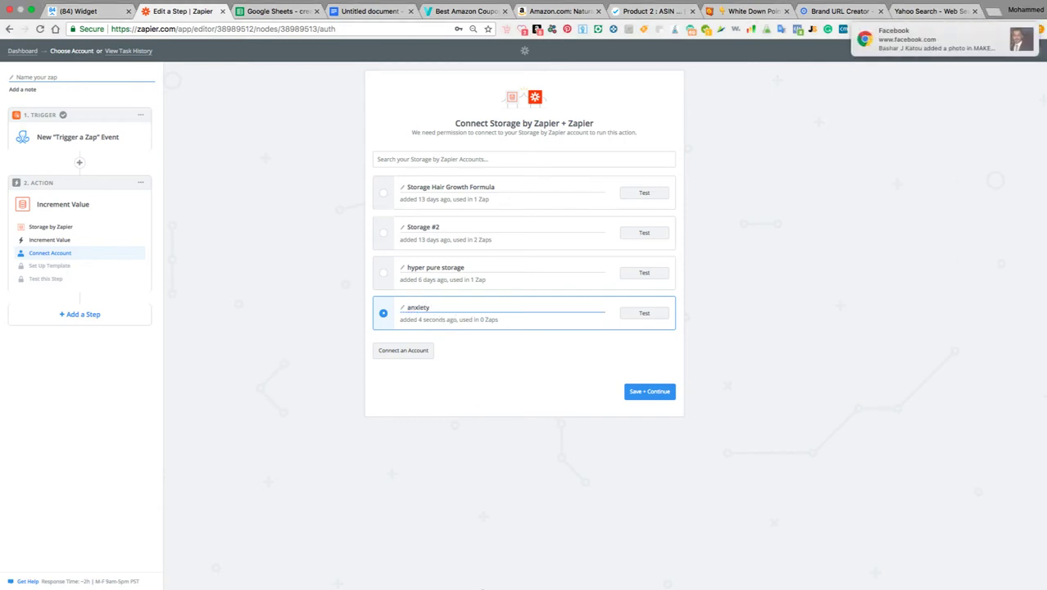
{"action": "left_click", "coordinate": [465, 571]}
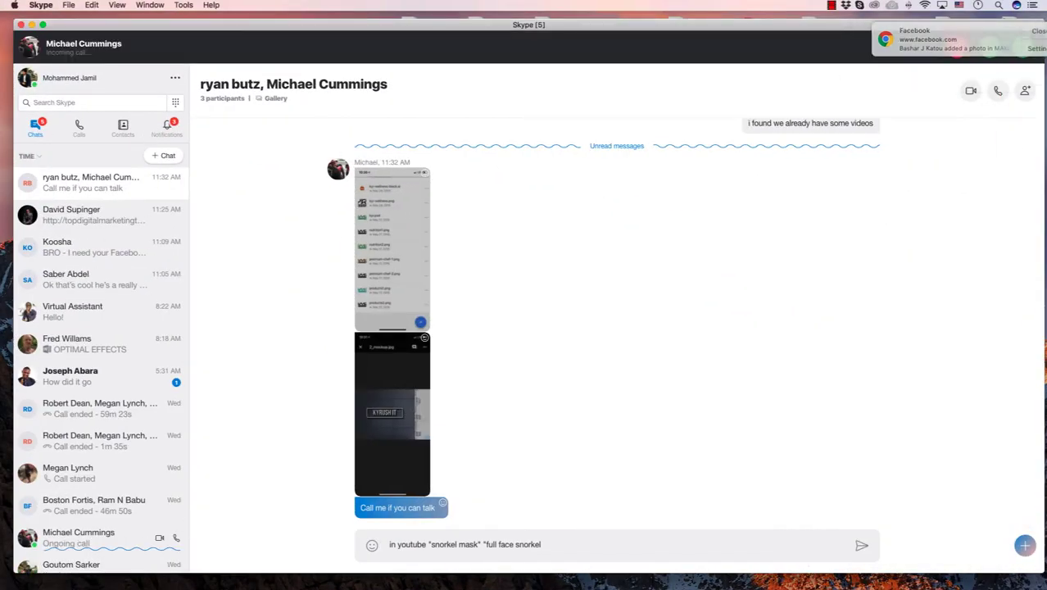
{"action": "left_click", "coordinate": [988, 48]}
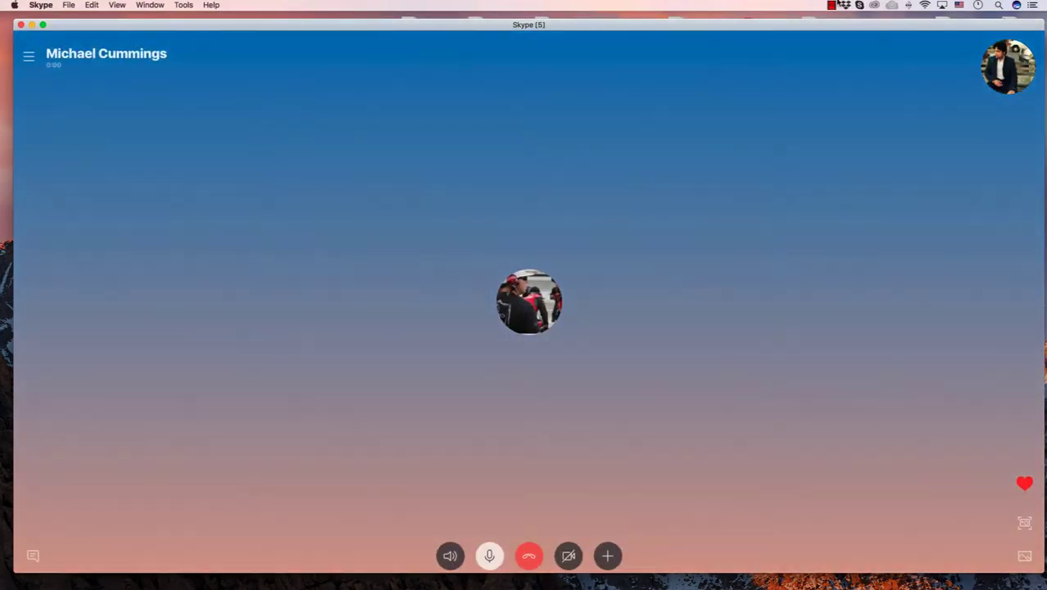
{"action": "left_click", "coordinate": [831, 4]}
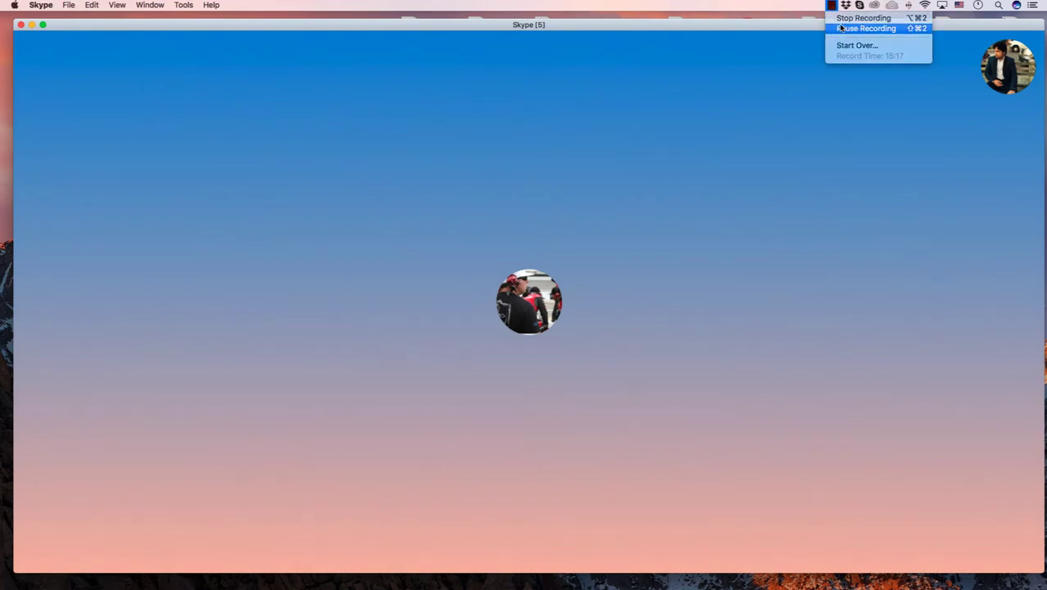
{"action": "left_click", "coordinate": [840, 28]}
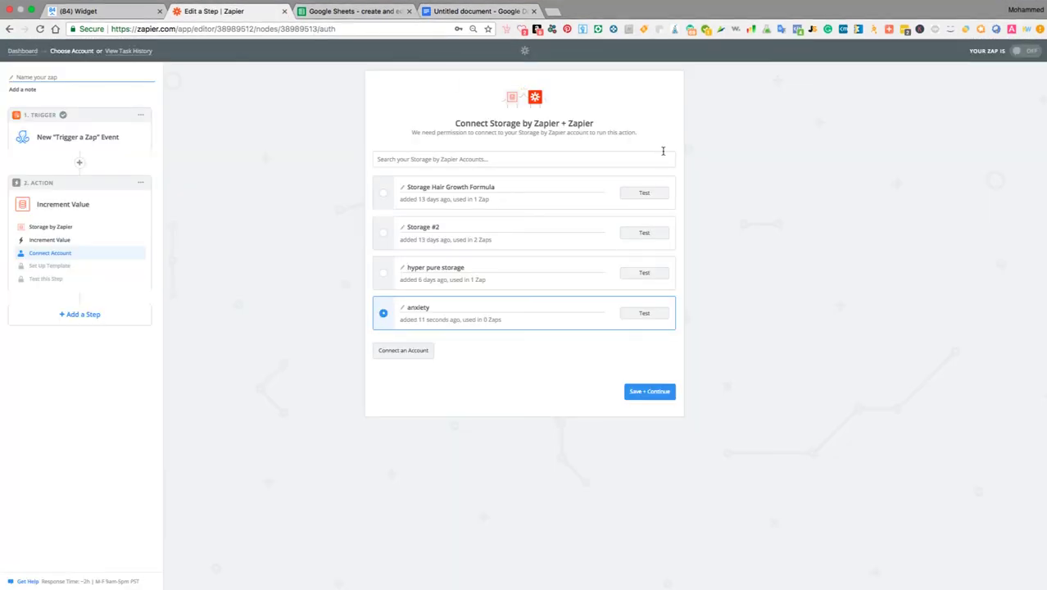
Continue with the anxiety storage account, set the increment key to Counter with the default amount, and send a test to Storage.
{"action": "left_click", "coordinate": [648, 393]}
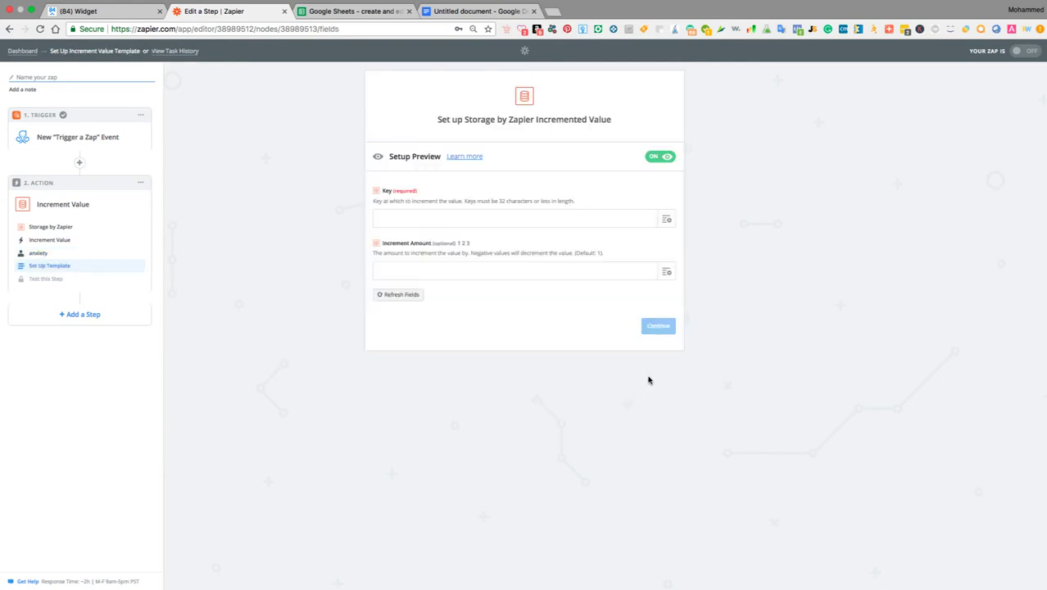
{"action": "left_click", "coordinate": [584, 222]}
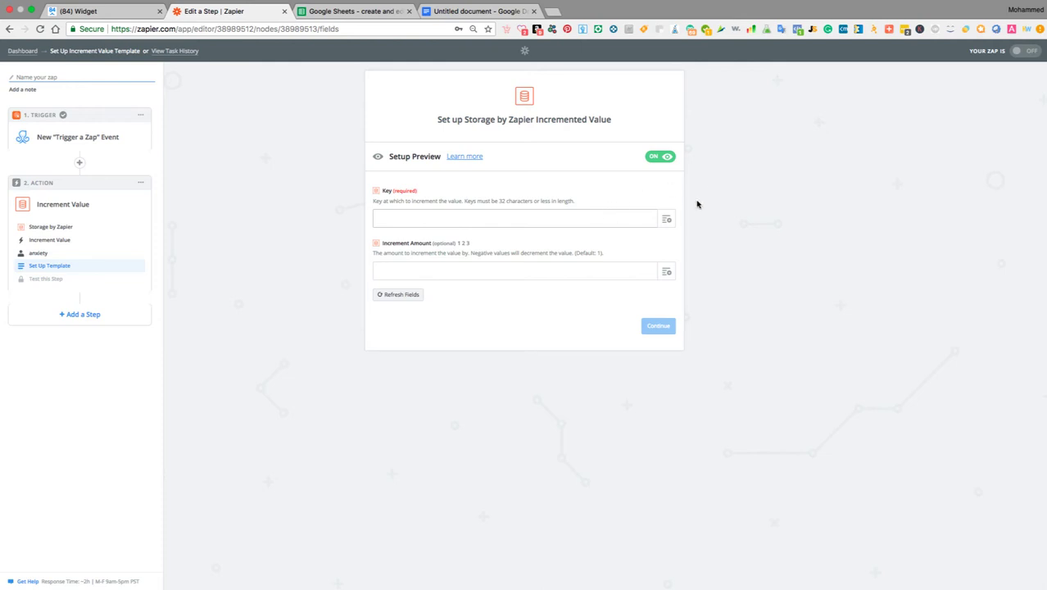
{"action": "type", "text": "c"}
{"action": "key", "text": "Tab"}
{"action": "key", "text": "Tab"}
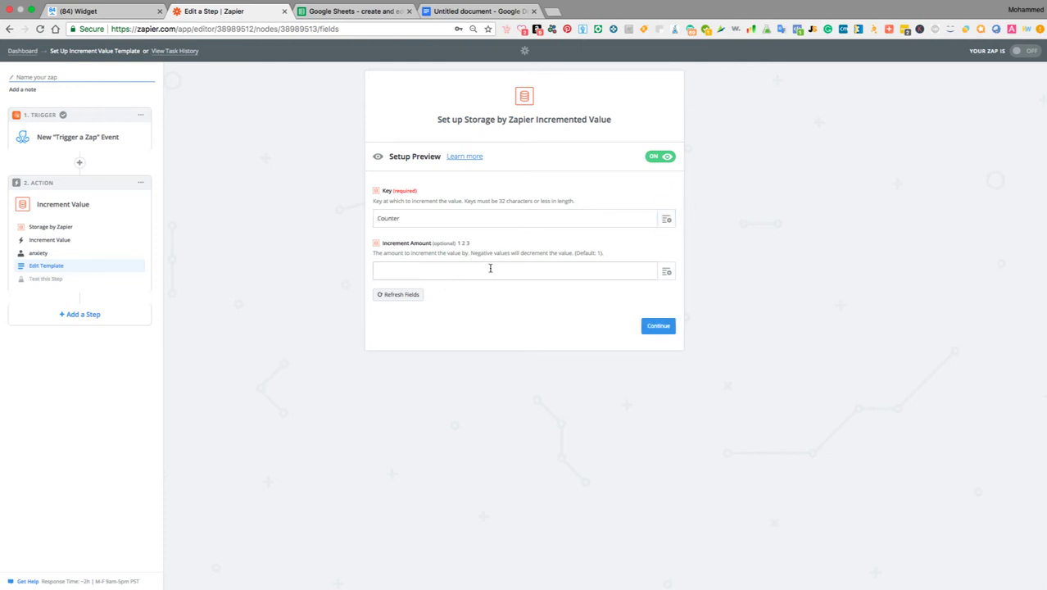
{"action": "left_click", "coordinate": [656, 327]}
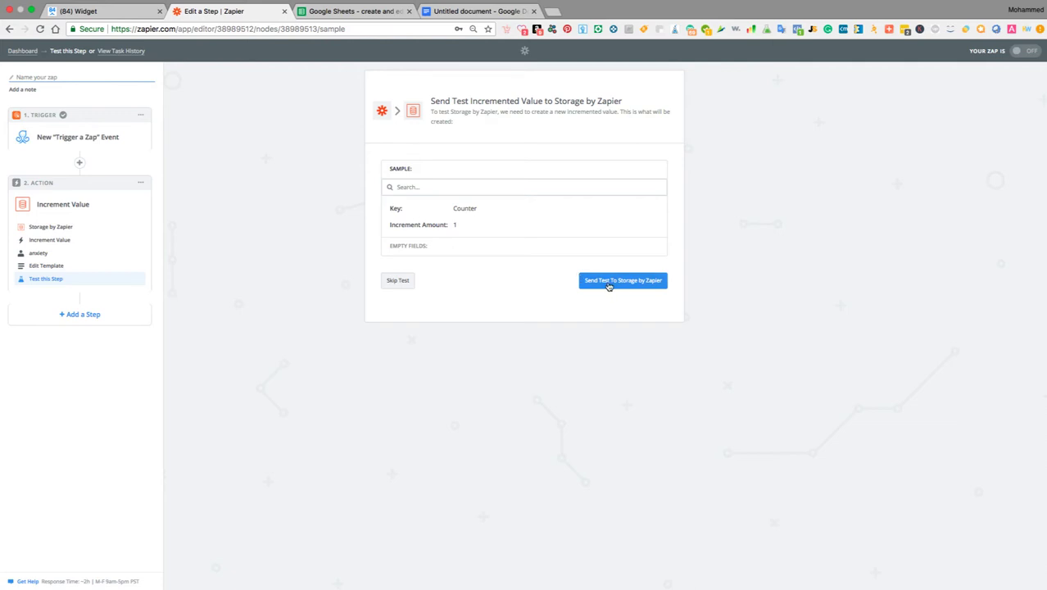
{"action": "left_click", "coordinate": [602, 284]}
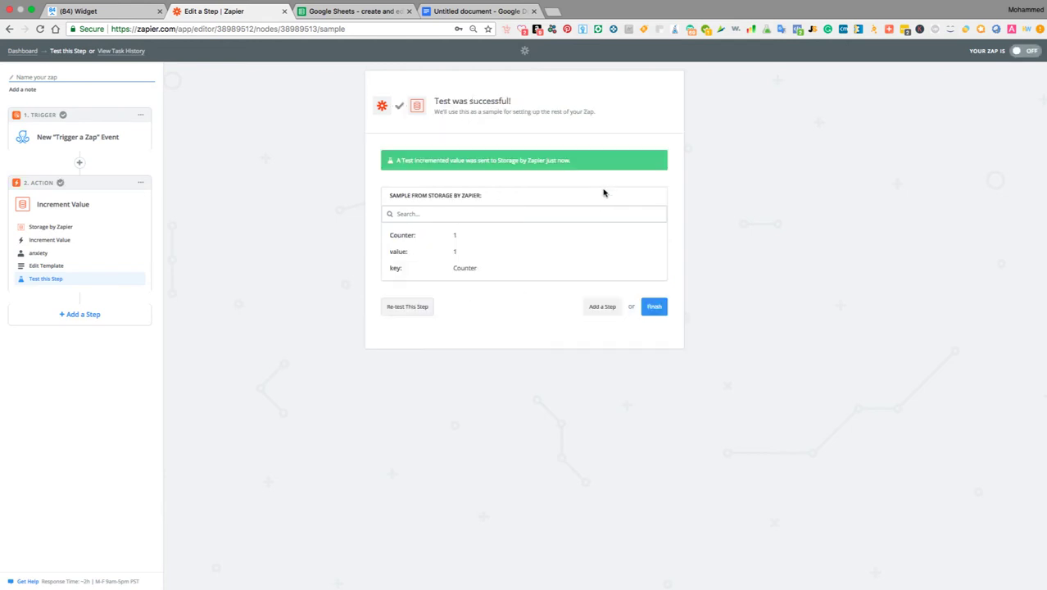
Add a third step to the zap below the Increment Value action.
{"action": "left_click", "coordinate": [603, 313]}
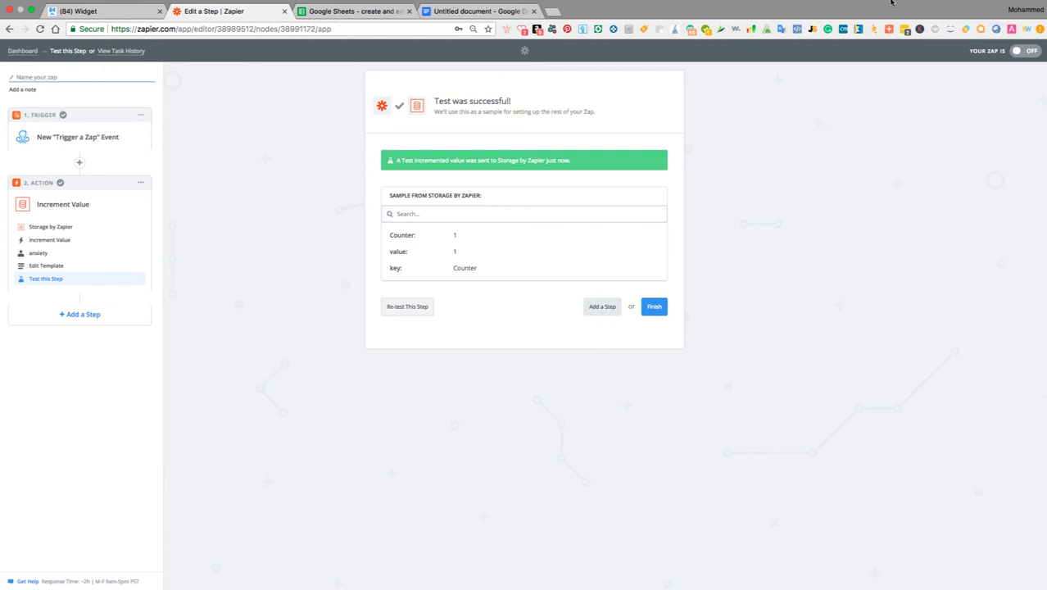
{"action": "left_click", "coordinate": [831, 5]}
{"action": "left_click", "coordinate": [846, 28]}
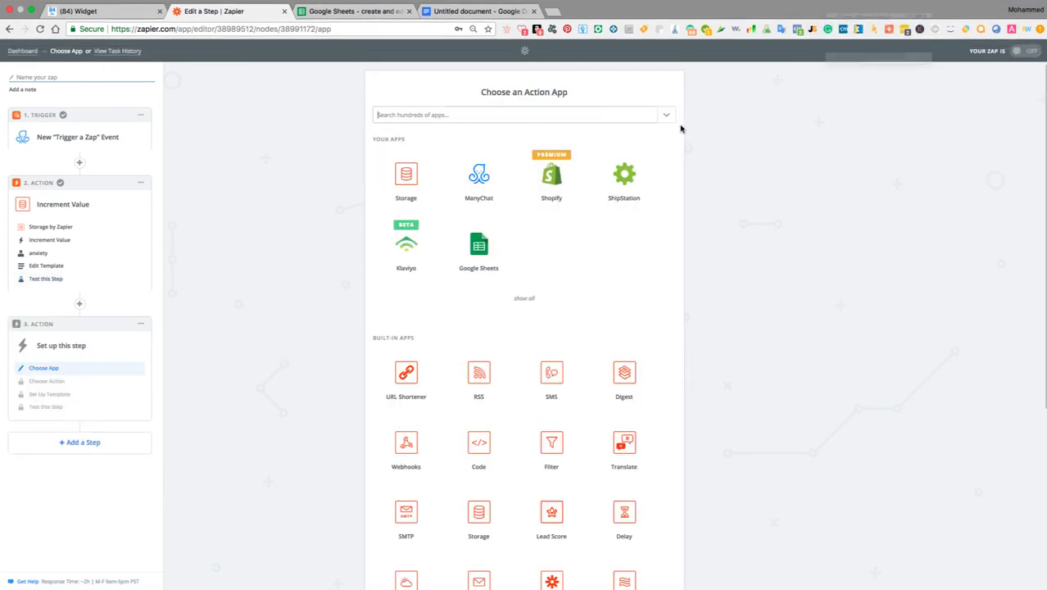
Switch to Google Sheets, create a blank spreadsheet, and name it "anxiety 50% off".
{"action": "left_click", "coordinate": [389, 13]}
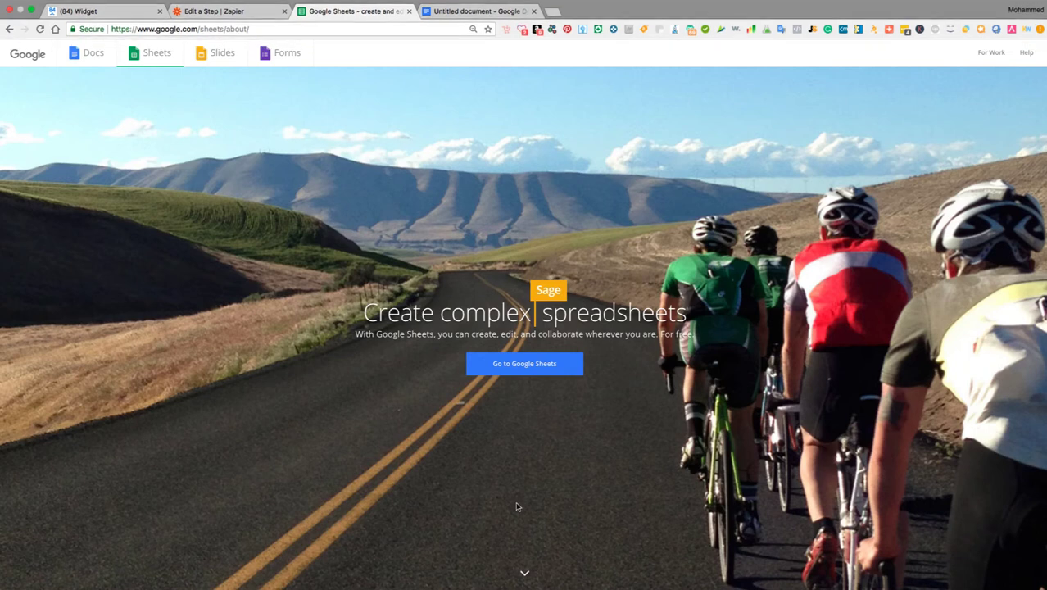
{"action": "left_click", "coordinate": [518, 361]}
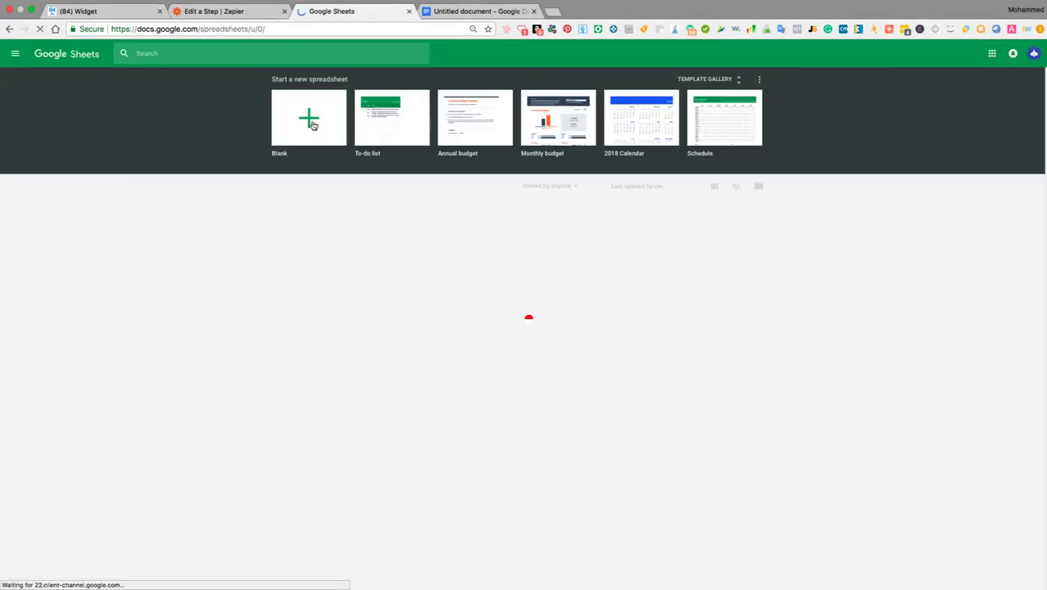
{"action": "left_click", "coordinate": [312, 124]}
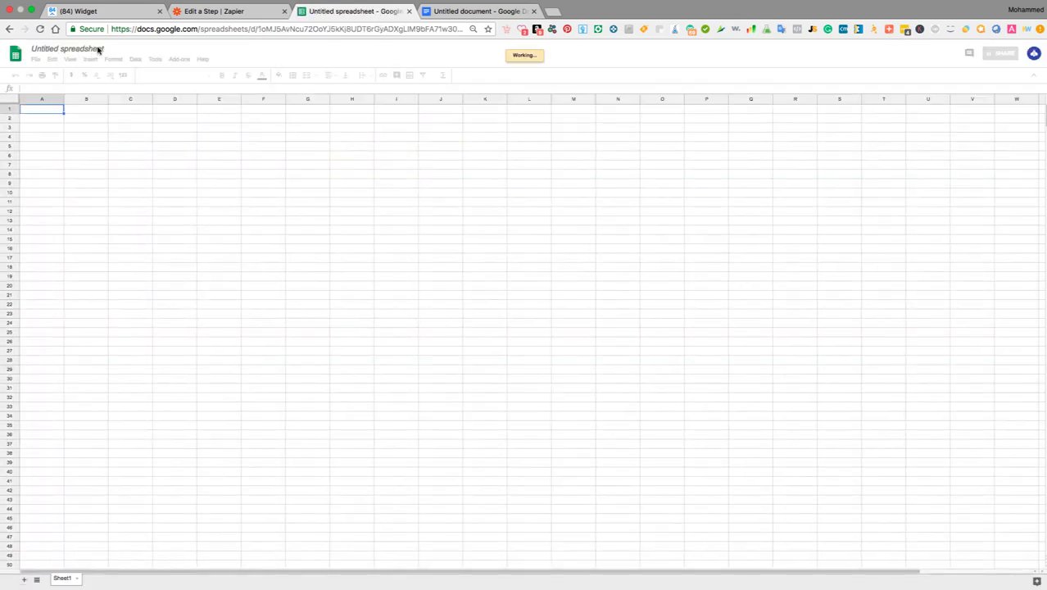
{"action": "left_click", "coordinate": [91, 49]}
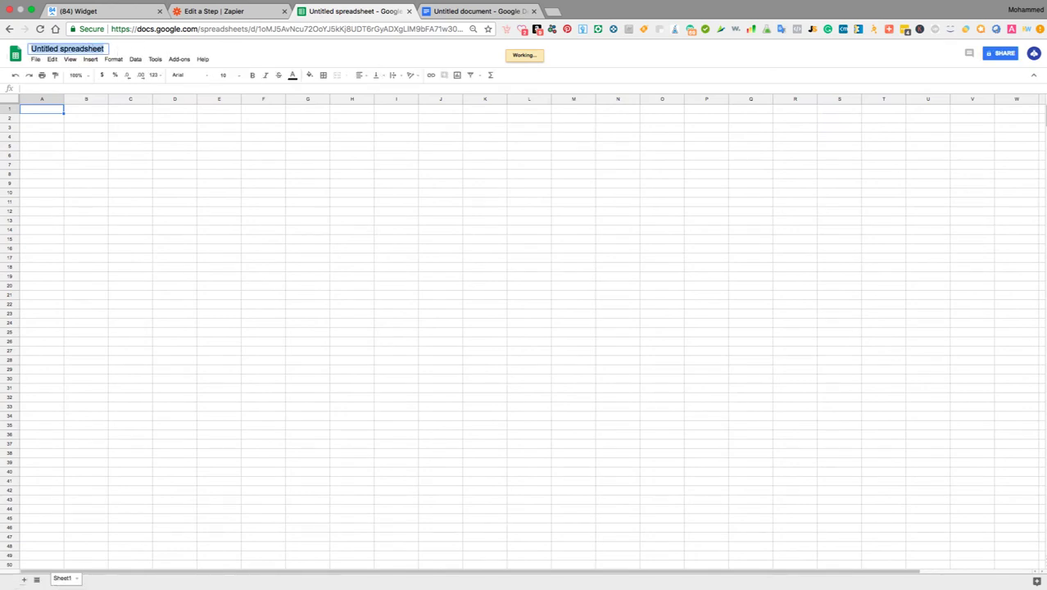
{"action": "type", "text": "anxiety 50% off"}
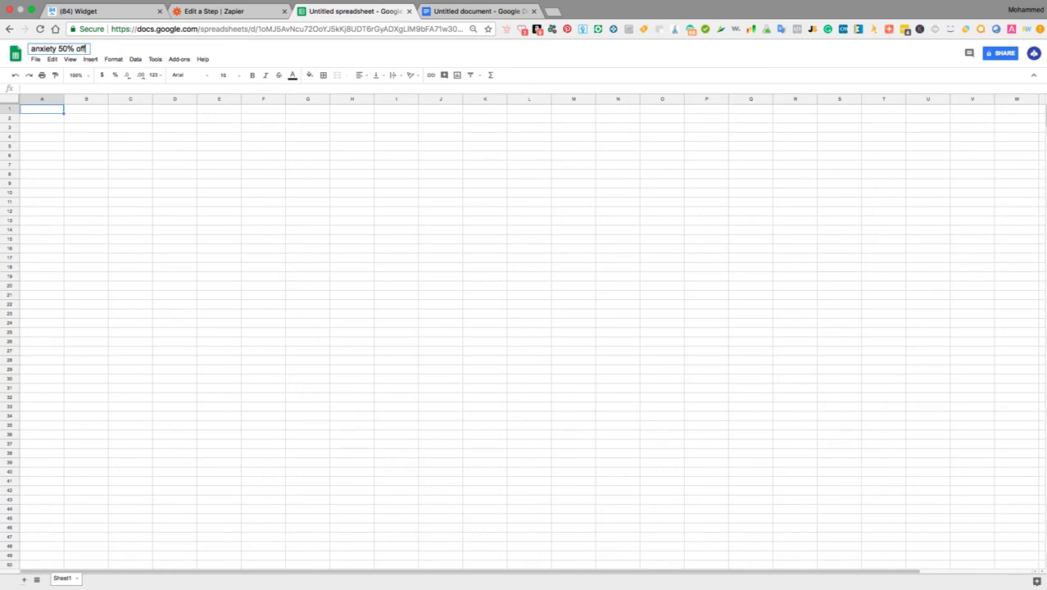
{"action": "key", "text": "Return"}
{"action": "mouse_move", "coordinate": [322, 4]}
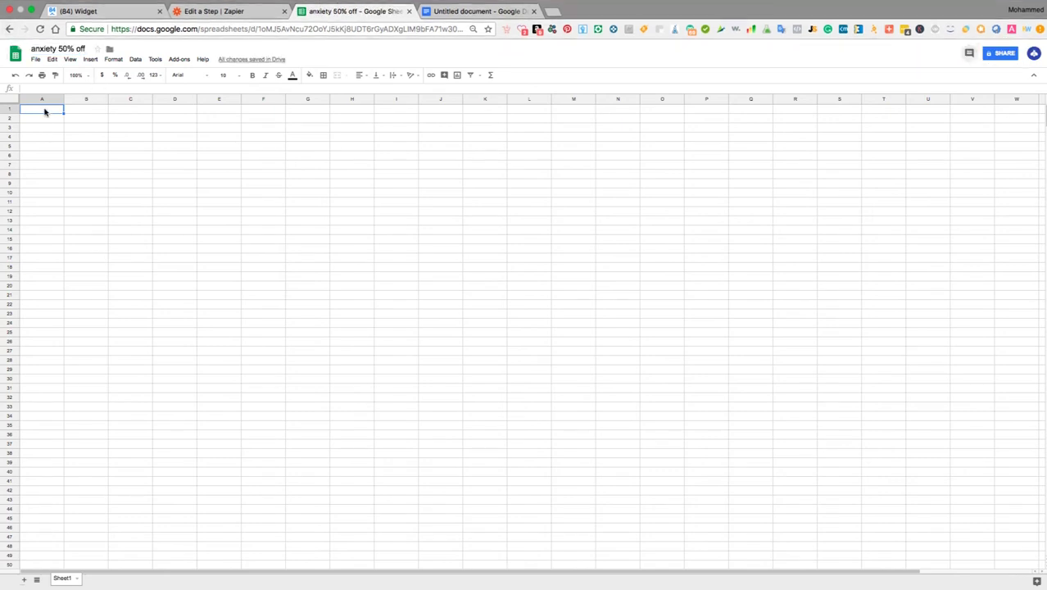
Enter the column headers Coupon, Manychat URL, Order and Distributed? in cells A1 to D1.
{"action": "left_click", "coordinate": [49, 117]}
{"action": "left_click", "coordinate": [47, 112]}
{"action": "type", "text": "Coupon"}
{"action": "key", "text": "Tab"}
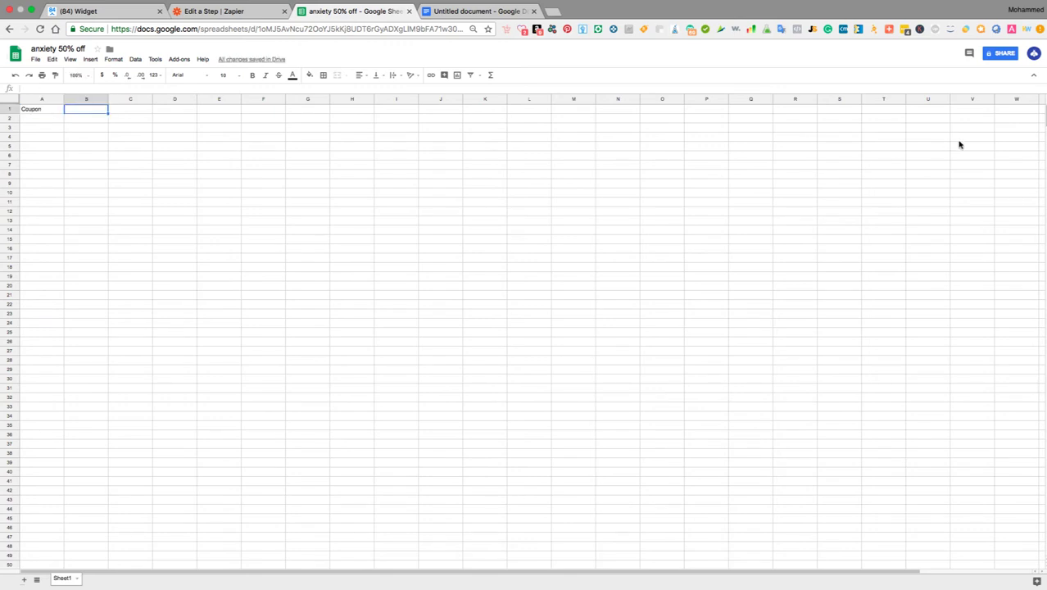
{"action": "type", "text": "Manychat URL"}
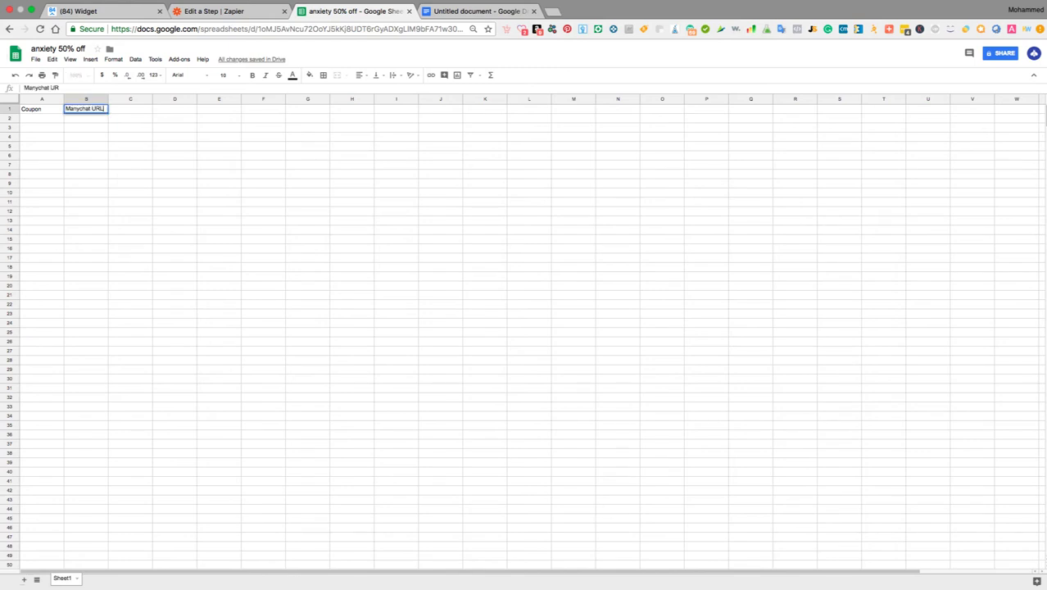
{"action": "key", "text": "Tab"}
{"action": "type", "text": "Order"}
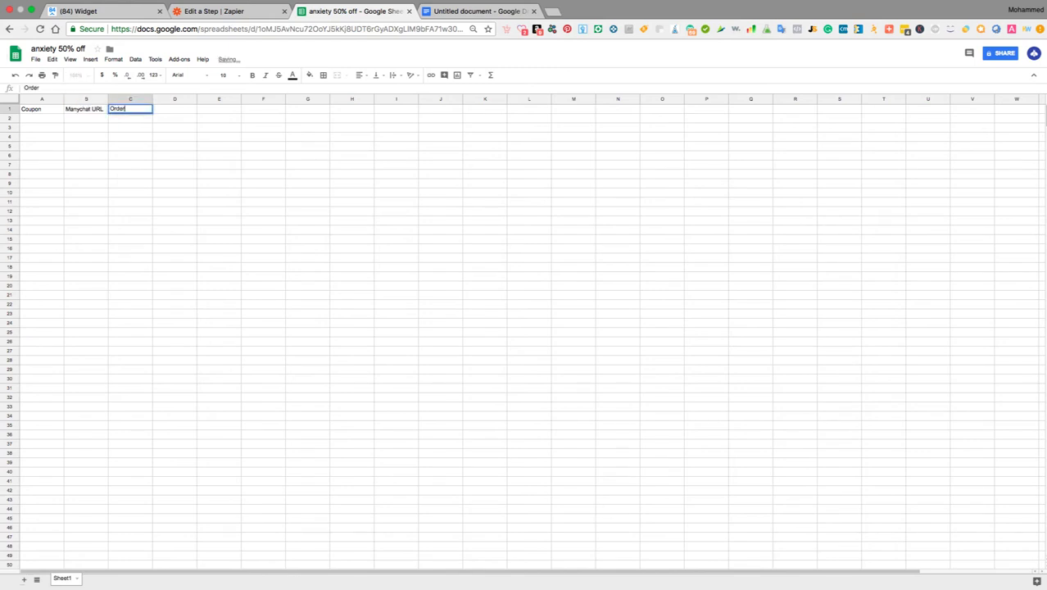
{"action": "key", "text": "Tab"}
{"action": "type", "text": "Dist"}
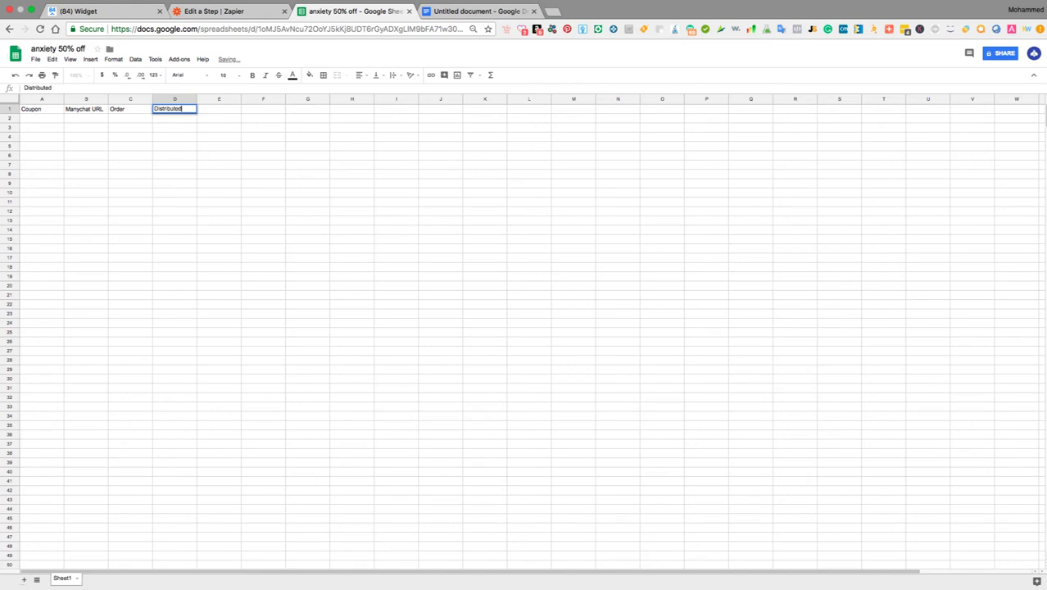
{"action": "key", "text": "Return"}
Fill the Coupon column from A2 to A5 with the sample codes 121231213, 4232323, 323232323 and 232323.
{"action": "type", "text": "121231213"}
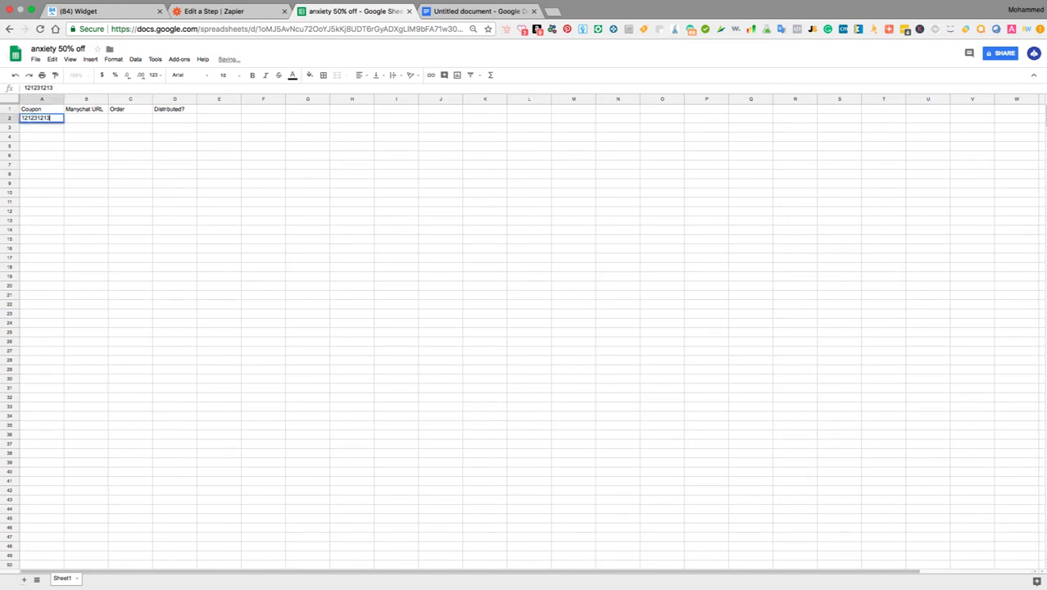
{"action": "key", "text": "Return"}
{"action": "type", "text": "4232323"}
{"action": "key", "text": "Return"}
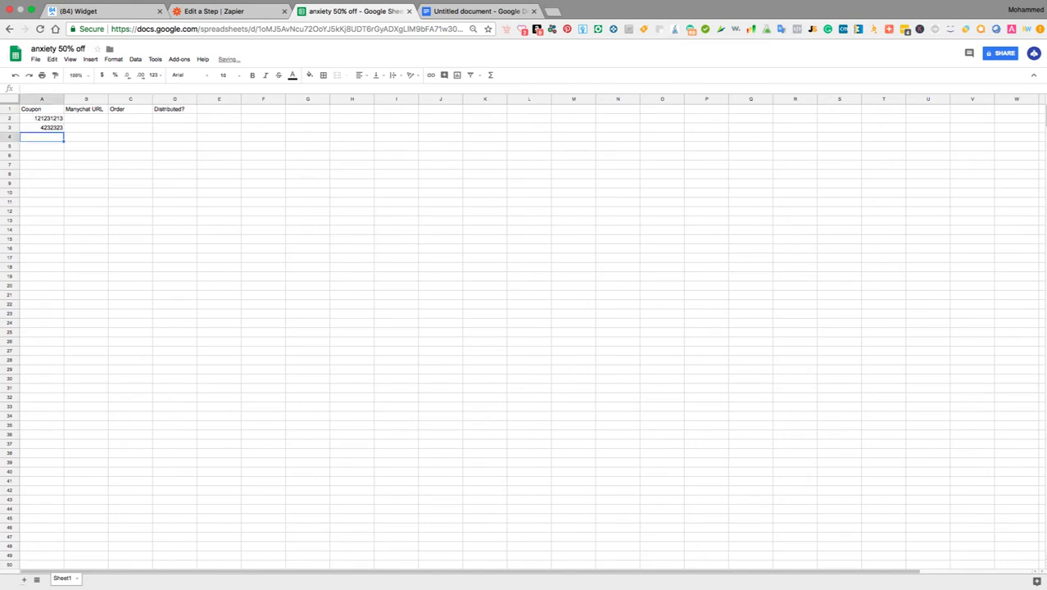
{"action": "type", "text": "323232323"}
{"action": "key", "text": "Return"}
{"action": "type", "text": "232323"}
{"action": "key", "text": "Return"}
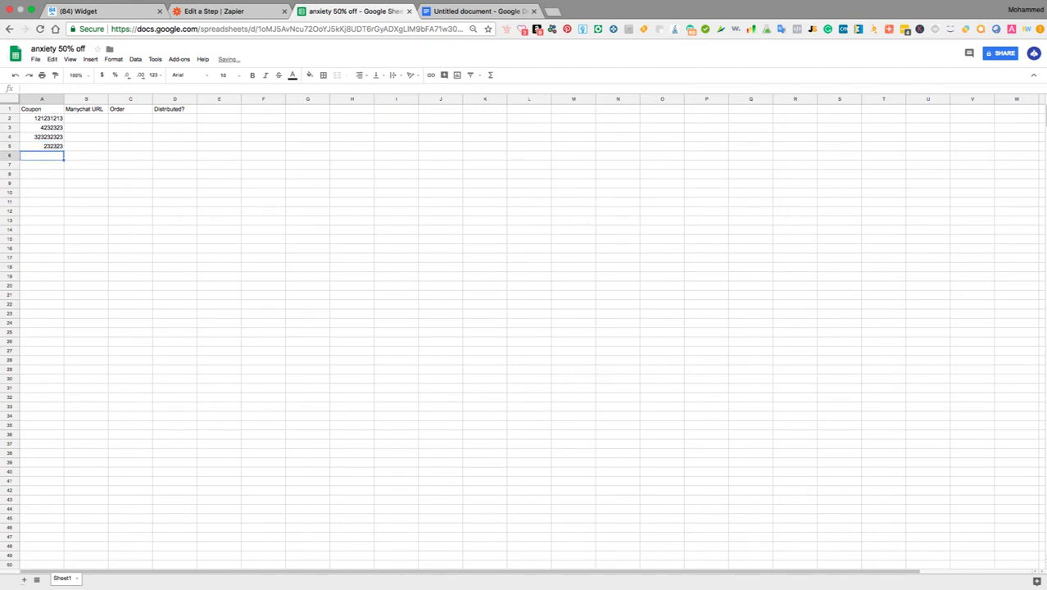
Number the Order column from 1 to 5 in cells C2 to C6.
{"action": "key", "text": "Up"}
{"action": "key", "text": "Right"}
{"action": "key", "text": "Right"}
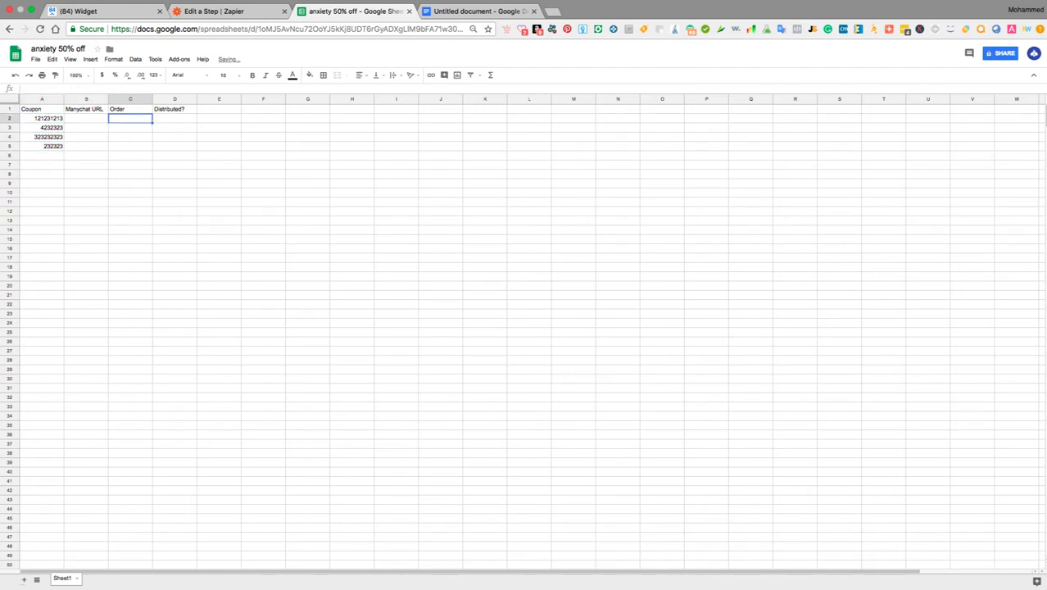
{"action": "type", "text": "1"}
{"action": "key", "text": "Return"}
{"action": "type", "text": "2"}
{"action": "key", "text": "Return"}
{"action": "type", "text": "3"}
{"action": "key", "text": "Return"}
{"action": "type", "text": "4"}
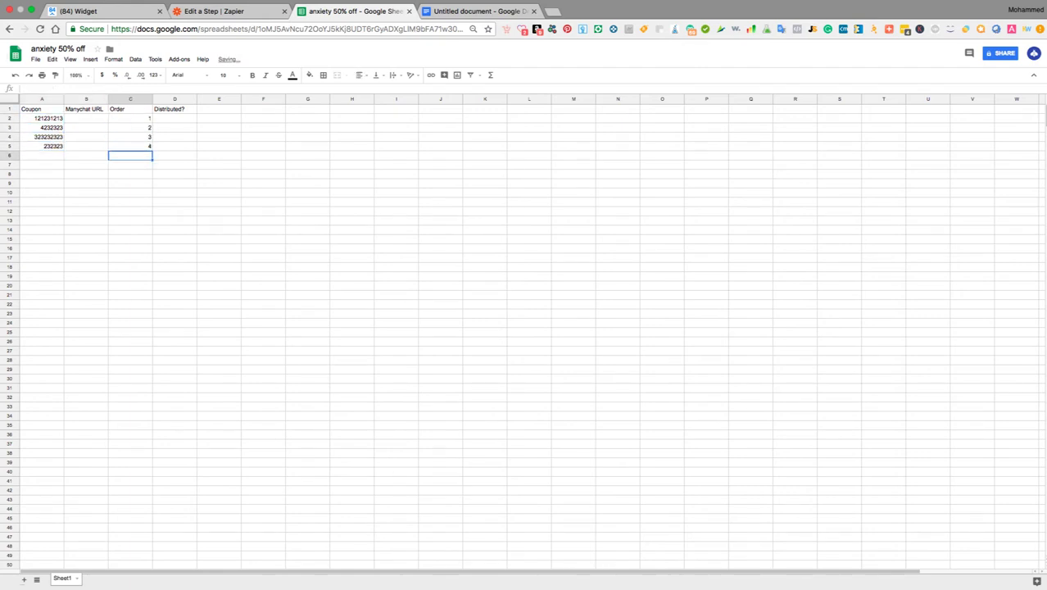
{"action": "key", "text": "Return"}
{"action": "type", "text": "5"}
{"action": "key", "text": "Tab"}
{"action": "key", "text": "Up"}
{"action": "key", "text": "Up"}
{"action": "key", "text": "Up"}
{"action": "key", "text": "Up"}
{"action": "key", "text": "Up"}
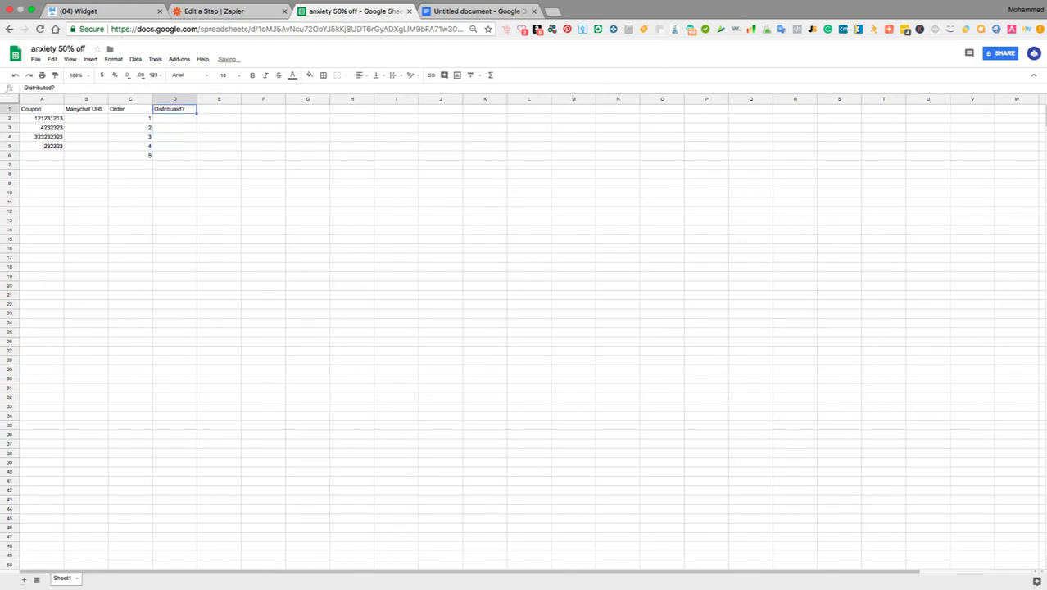
{"action": "key", "text": "Down"}
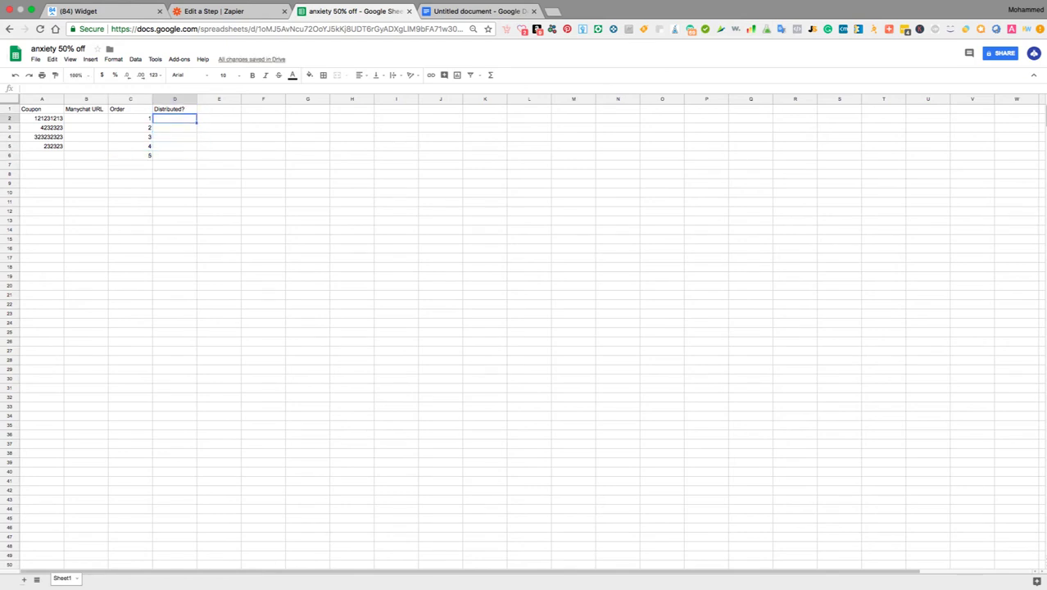
{"action": "key", "text": "Left"}
{"action": "key", "text": "Left"}
{"action": "key", "text": "Left"}
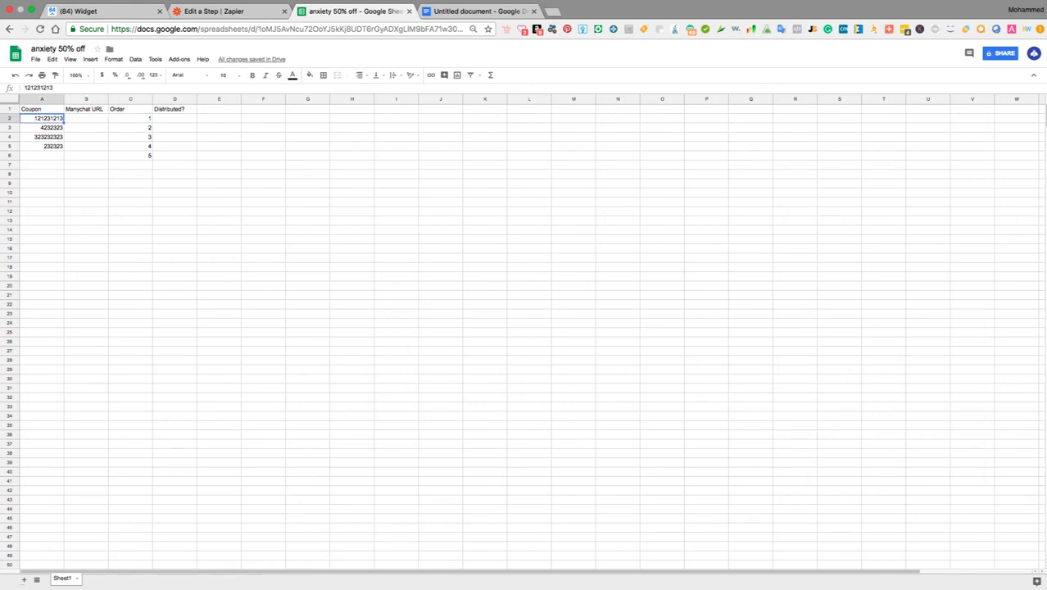
{"action": "key", "text": "Right"}
{"action": "key", "text": "Right"}
{"action": "key", "text": "Right"}
{"action": "key", "text": "Up"}
{"action": "key", "text": "Down"}
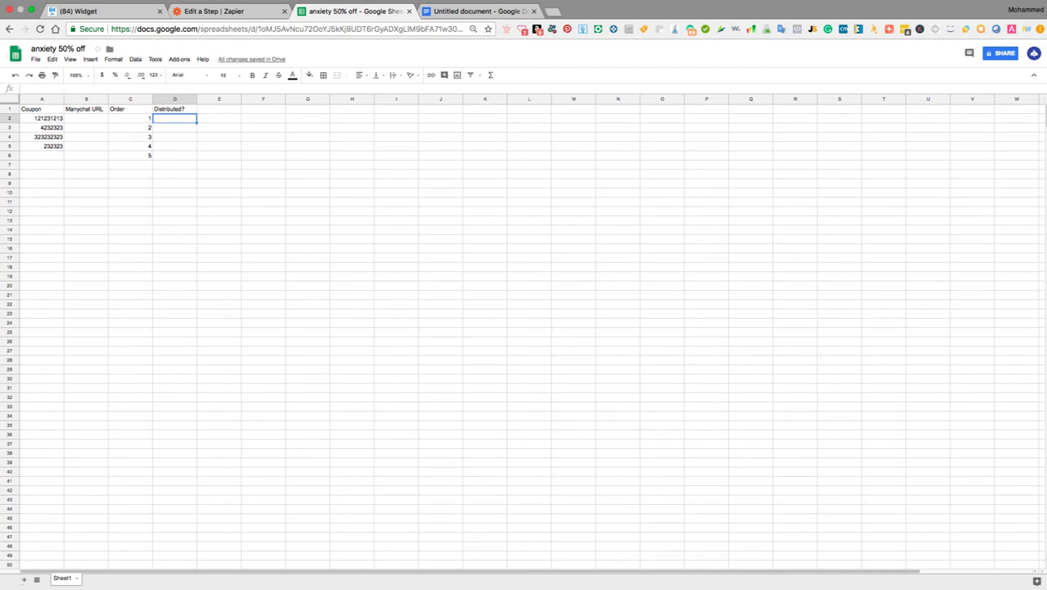
{"action": "key", "text": "Up"}
{"action": "key", "text": "Down"}
{"action": "left_click", "coordinate": [161, 196]}
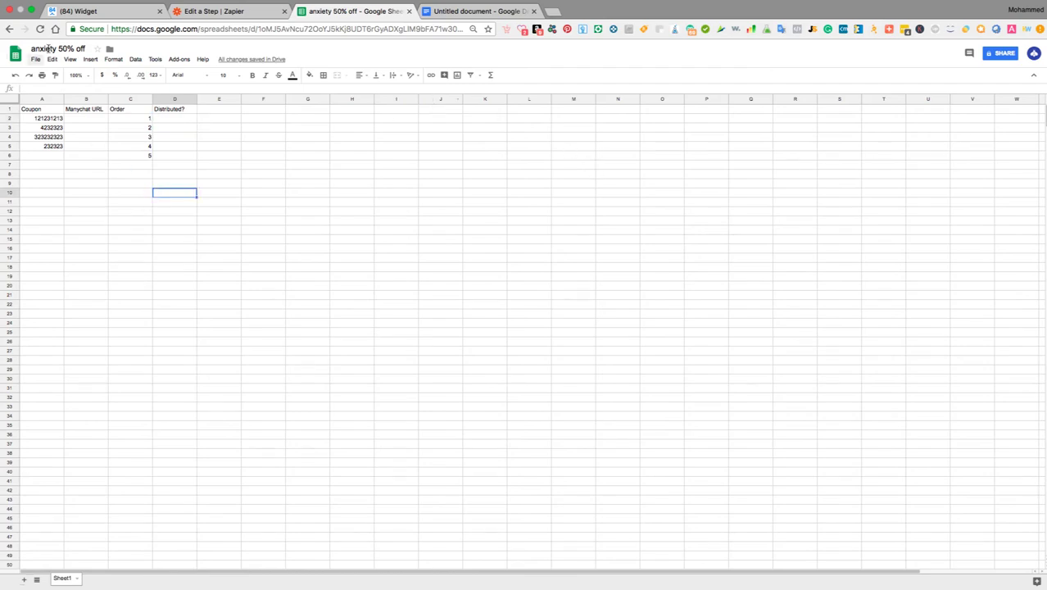
{"action": "left_click", "coordinate": [260, 210]}
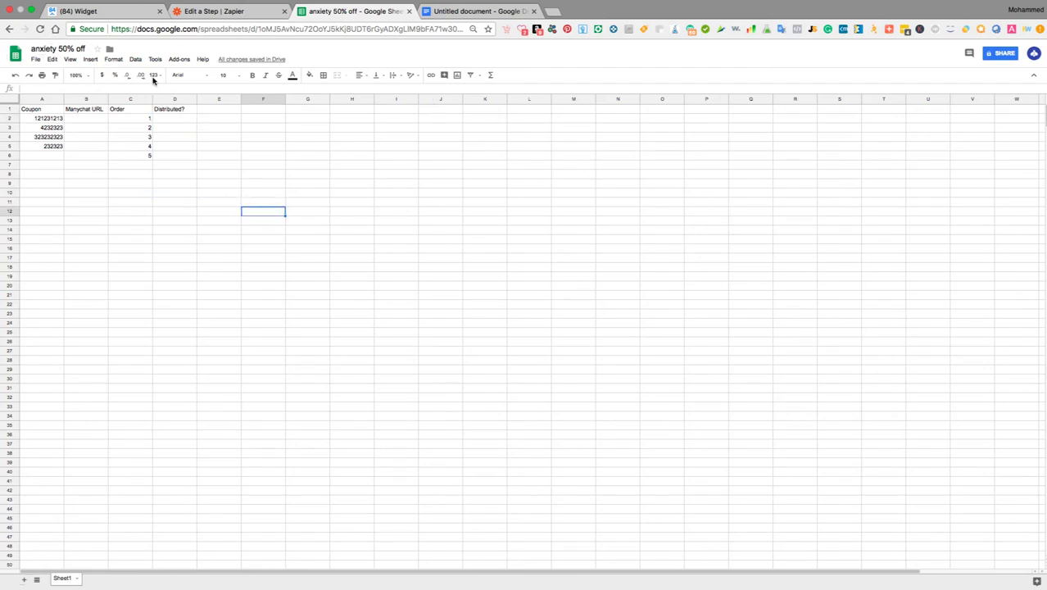
Switch back to Zapier and set up the third step as a Google Sheets Lookup Spreadsheet Row search.
{"action": "left_click", "coordinate": [251, 16]}
{"action": "left_click", "coordinate": [481, 249]}
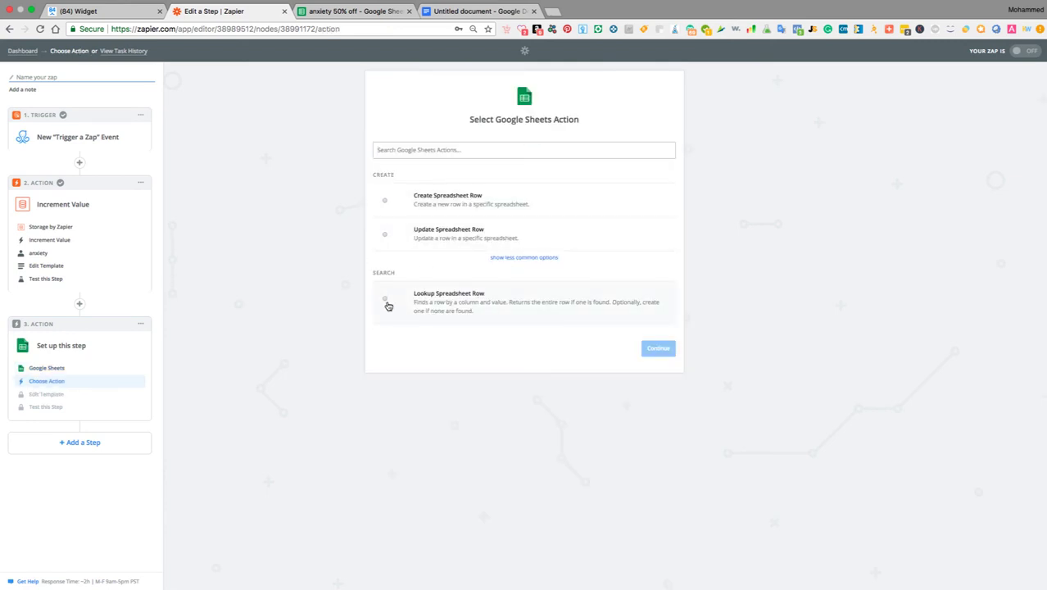
{"action": "left_click", "coordinate": [385, 301]}
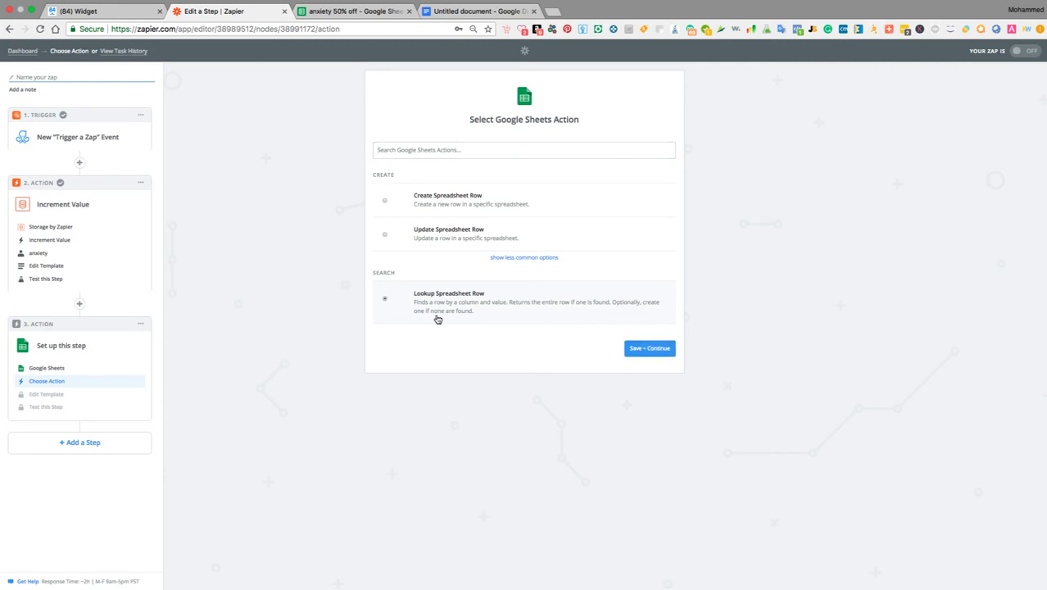
{"action": "left_click", "coordinate": [647, 349]}
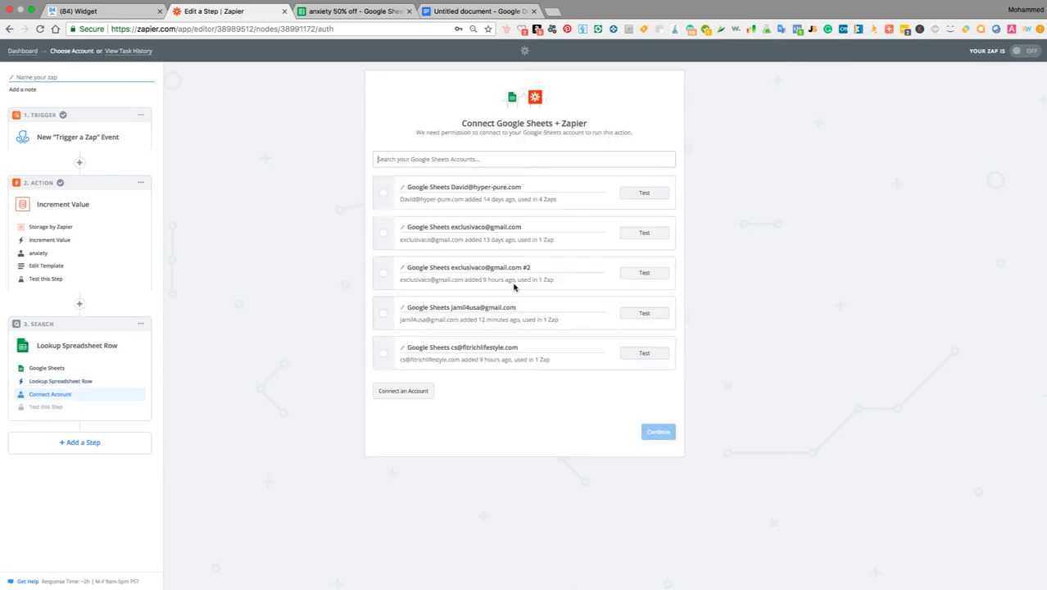
Connect another Google Sheets account to Zapier and allow it access to the account's Drive files and spreadsheets.
{"action": "left_click", "coordinate": [401, 392]}
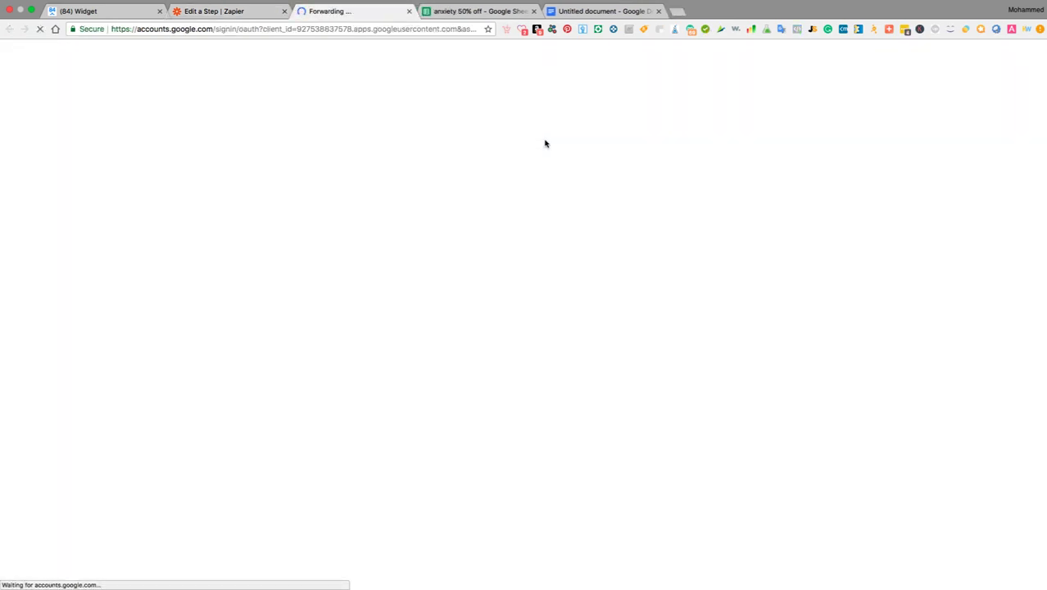
{"action": "left_click", "coordinate": [558, 176]}
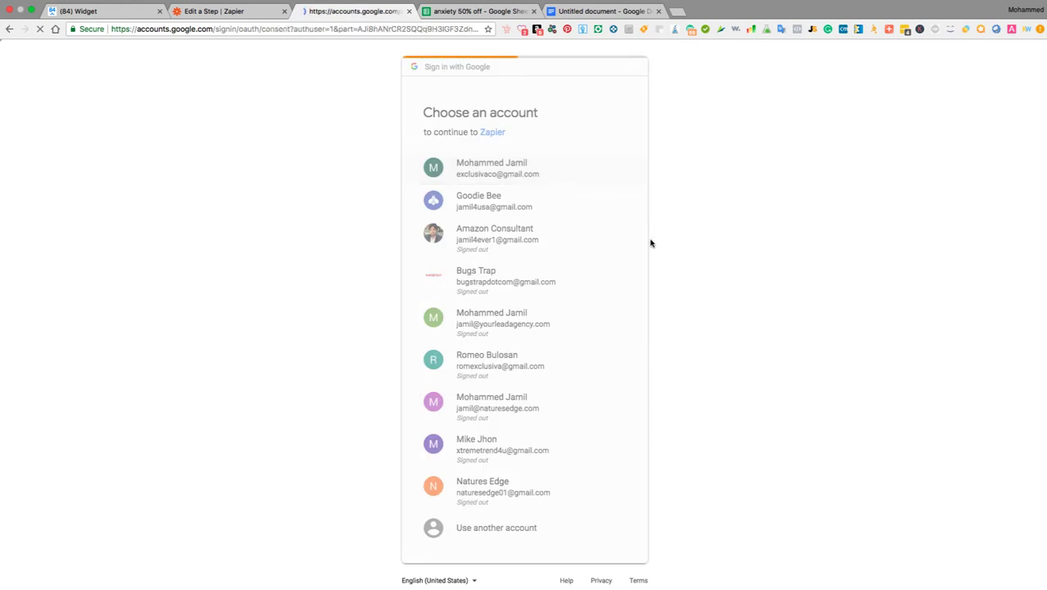
{"action": "left_click", "coordinate": [610, 444]}
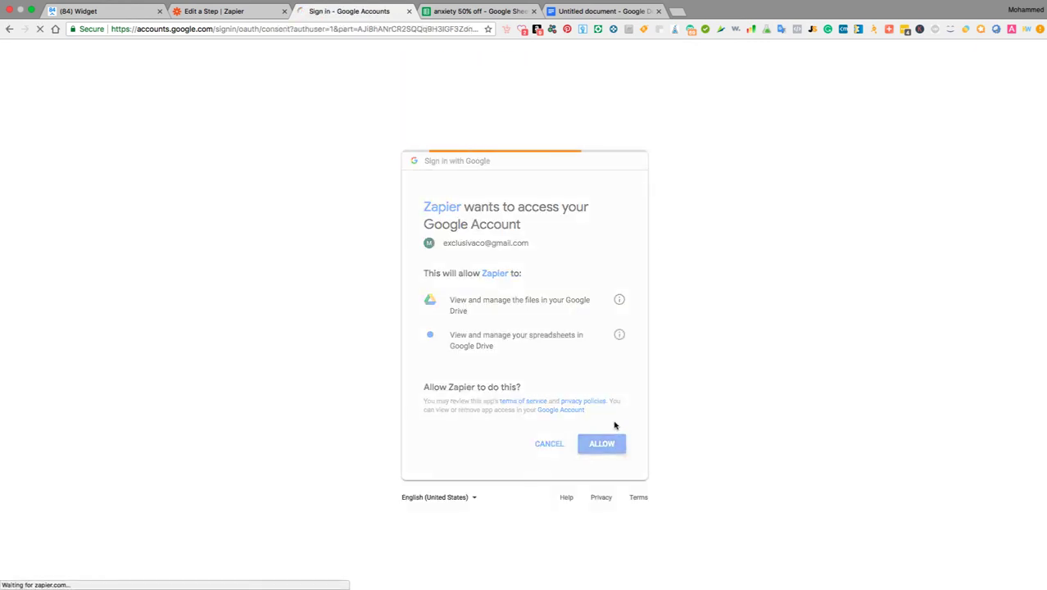
Check the account behind the anxiety 50% off spreadsheet, then continue the lookup step with that already connected Google Sheets account.
{"action": "left_click", "coordinate": [459, 12]}
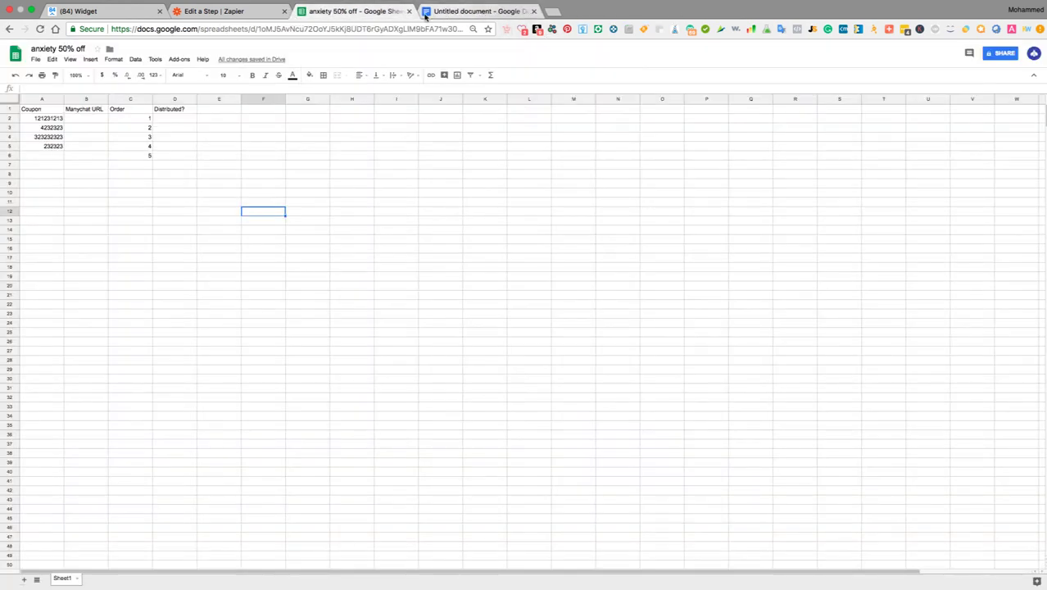
{"action": "left_click", "coordinate": [272, 17]}
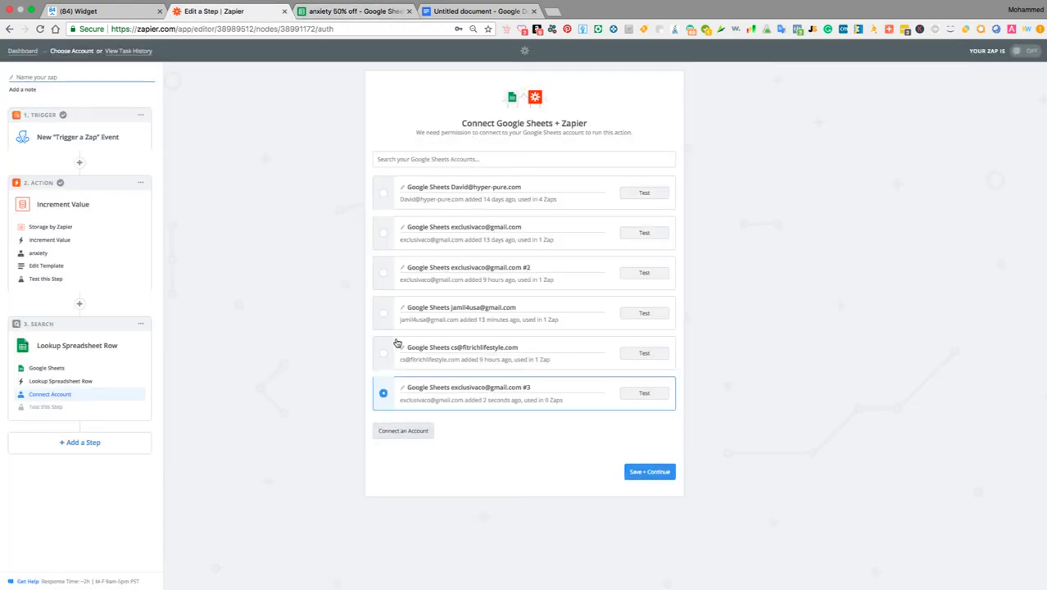
{"action": "left_click", "coordinate": [383, 312]}
{"action": "left_click", "coordinate": [655, 474]}
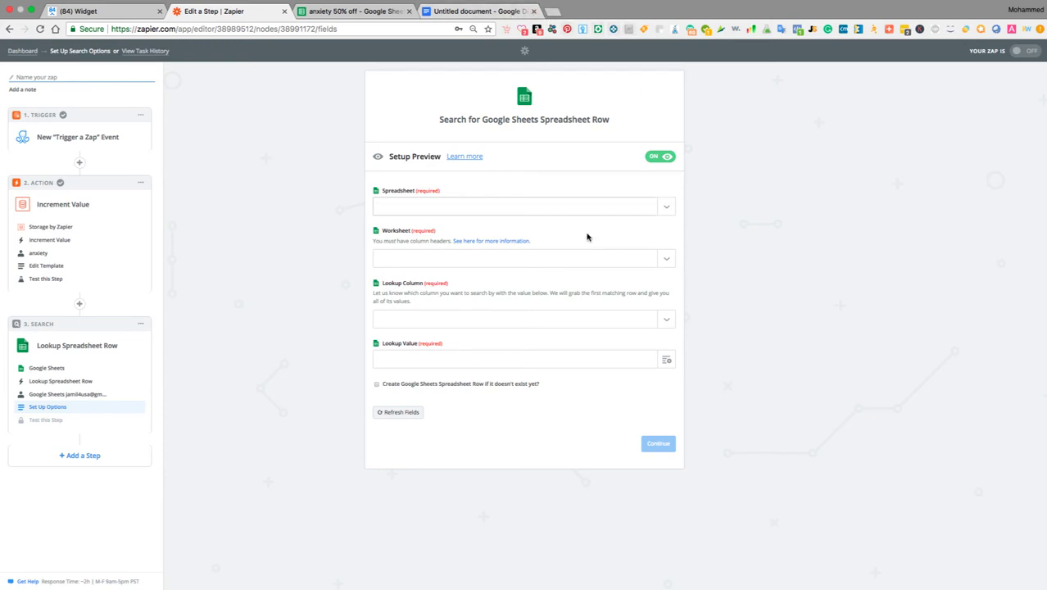
Point the lookup step at Sheet1 of the anxiety 50% off spreadsheet, with Order as the lookup column.
{"action": "left_click", "coordinate": [666, 210]}
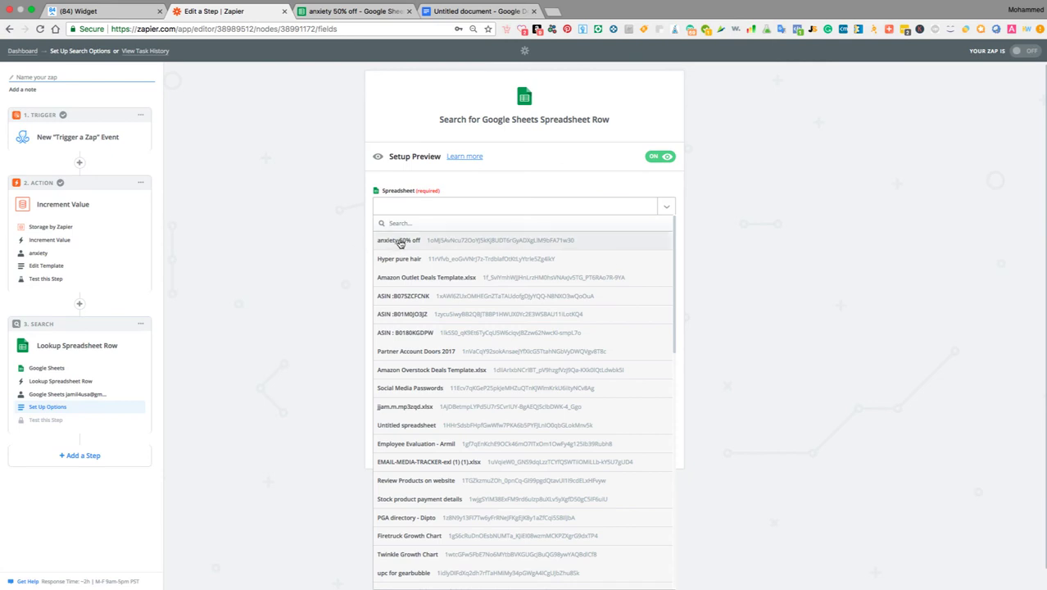
{"action": "left_click", "coordinate": [399, 242]}
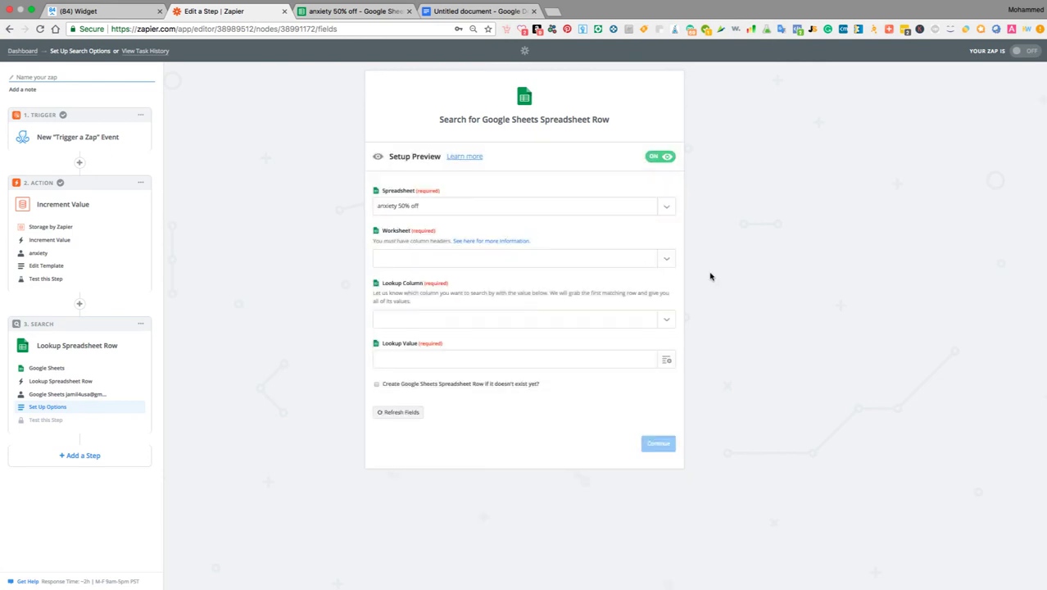
{"action": "left_click", "coordinate": [668, 260]}
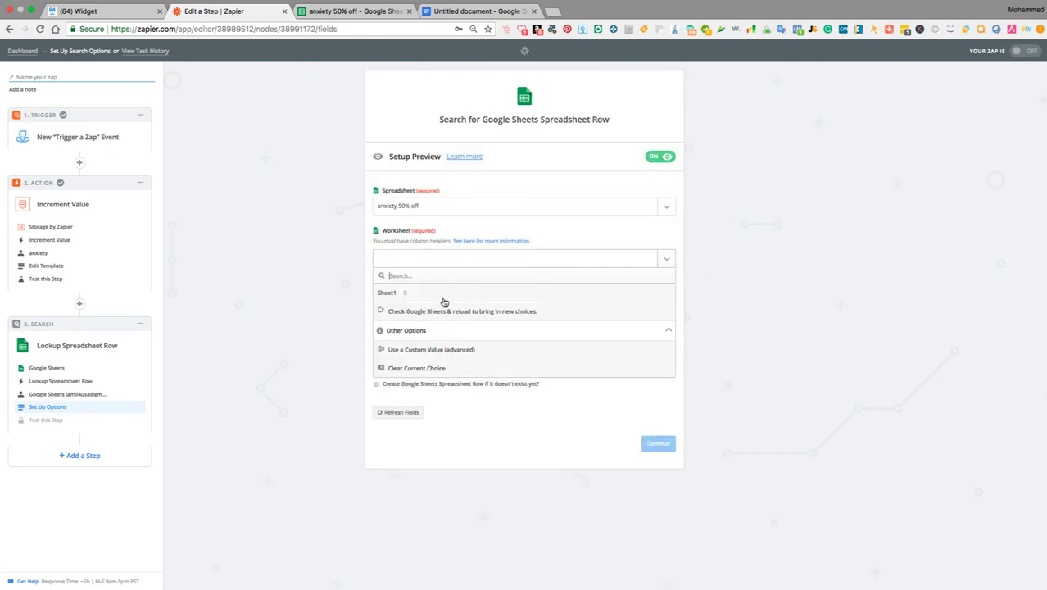
{"action": "left_click", "coordinate": [411, 293]}
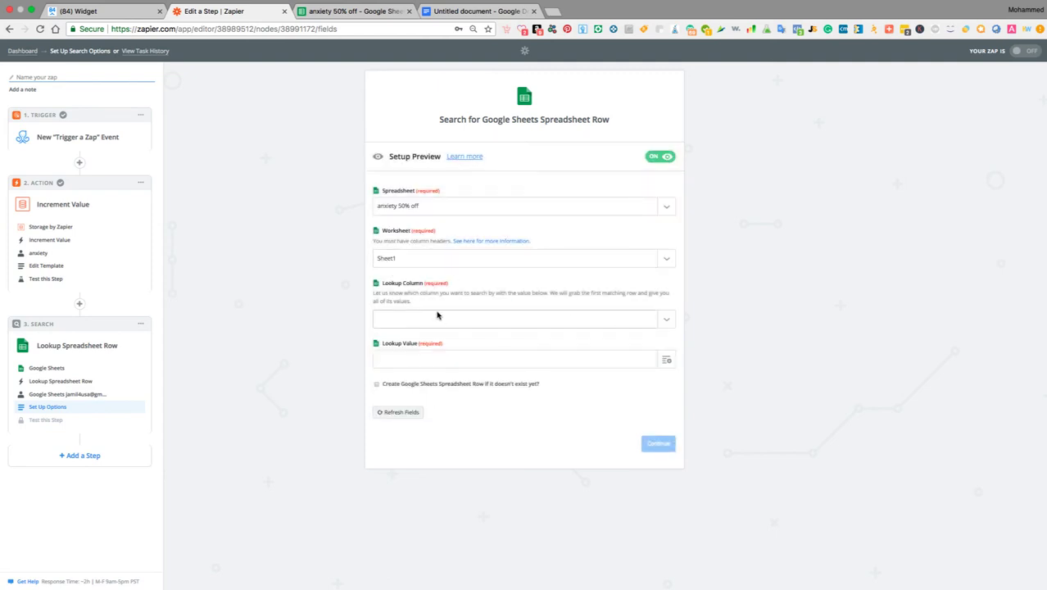
{"action": "left_click", "coordinate": [661, 321]}
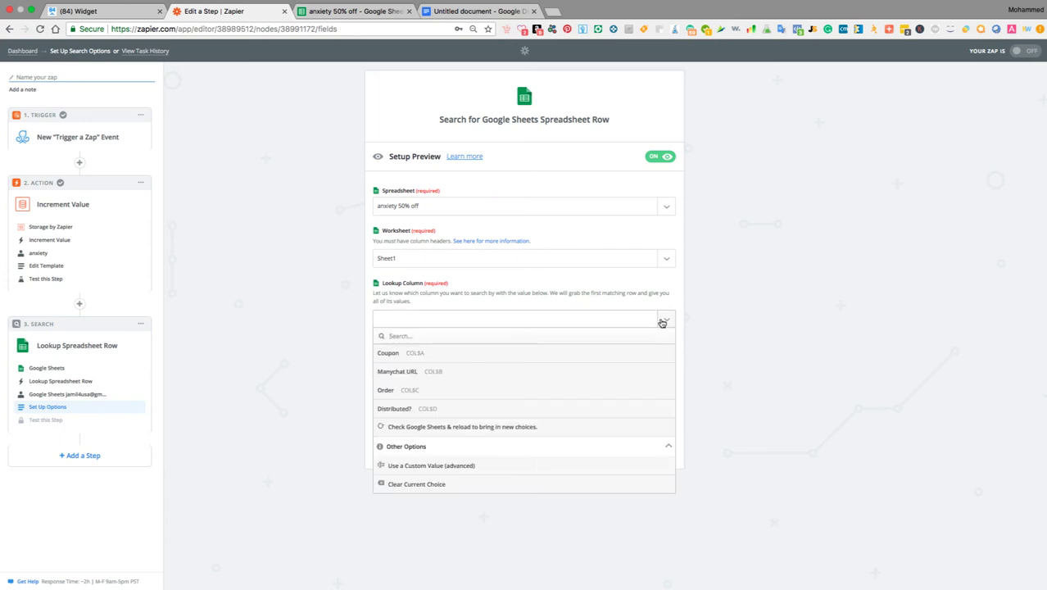
{"action": "left_click", "coordinate": [413, 393]}
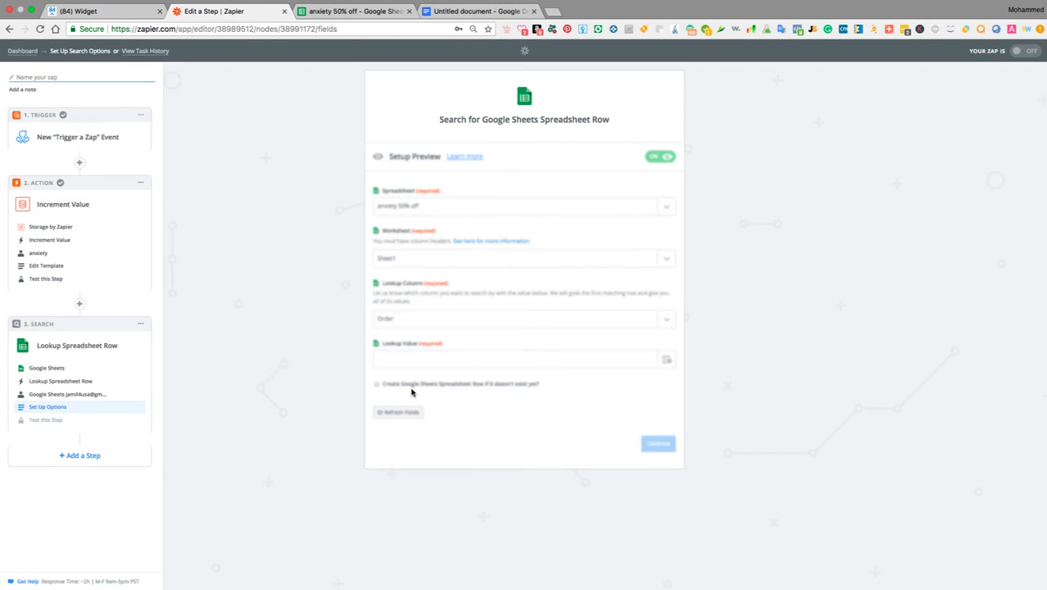
Use the Increment Value step's result as the lookup value and test the lookup step.
{"action": "left_click", "coordinate": [661, 361]}
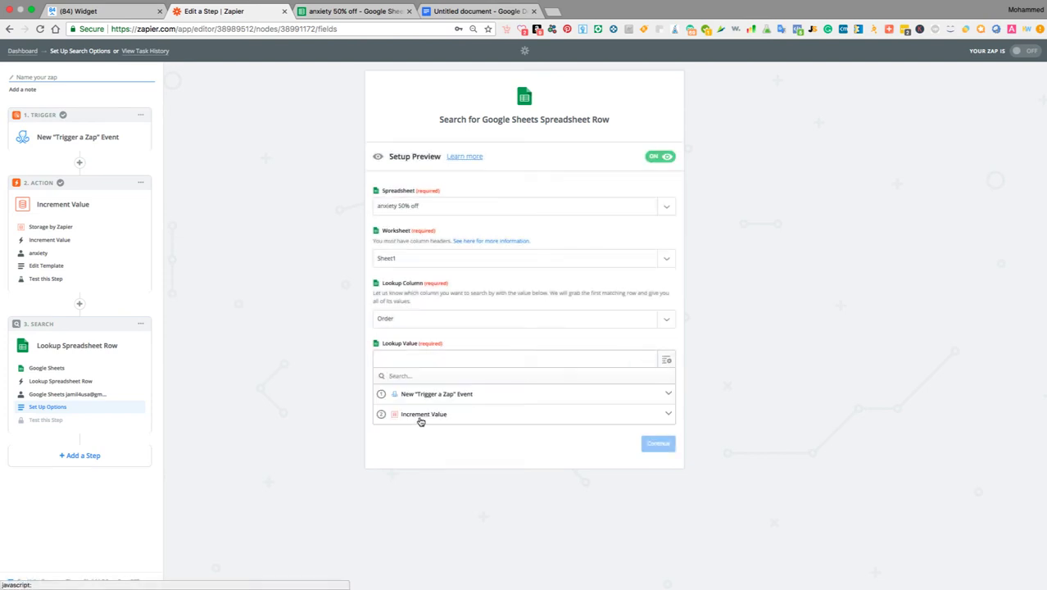
{"action": "left_click", "coordinate": [421, 414]}
{"action": "left_click", "coordinate": [404, 433]}
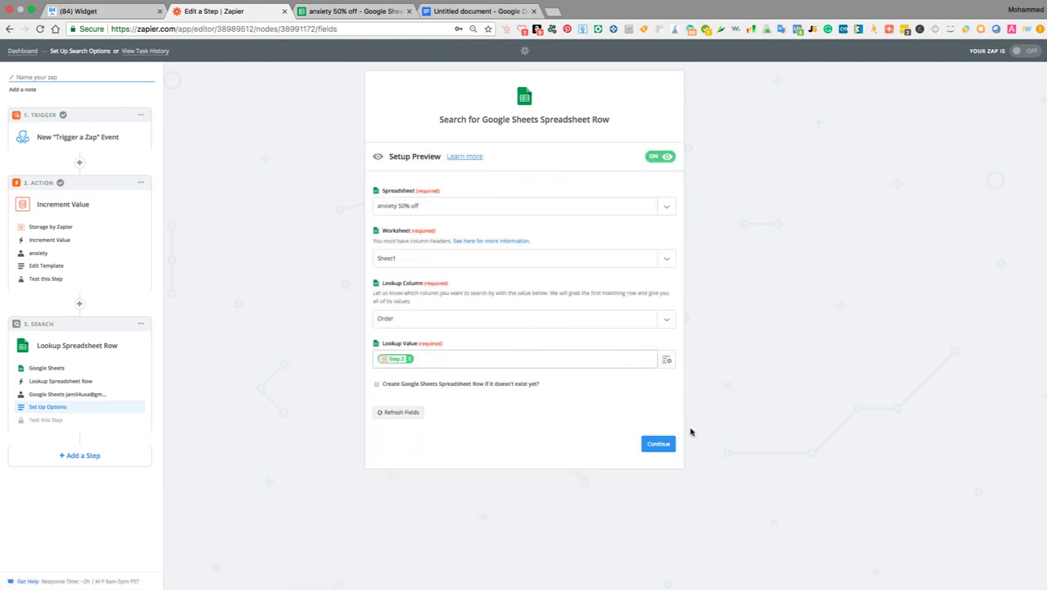
{"action": "left_click", "coordinate": [657, 441]}
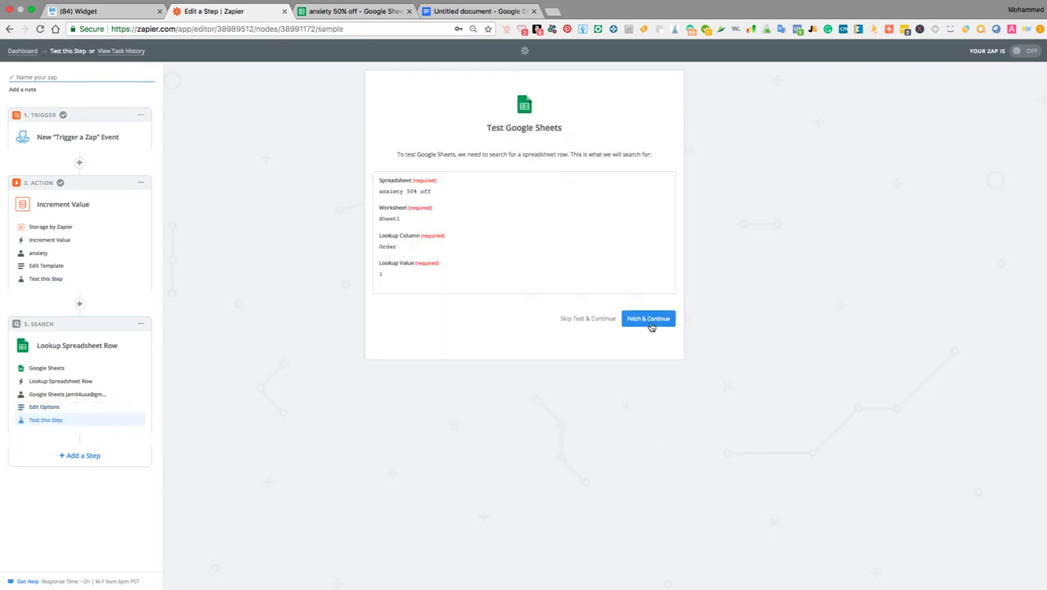
{"action": "left_click", "coordinate": [643, 320]}
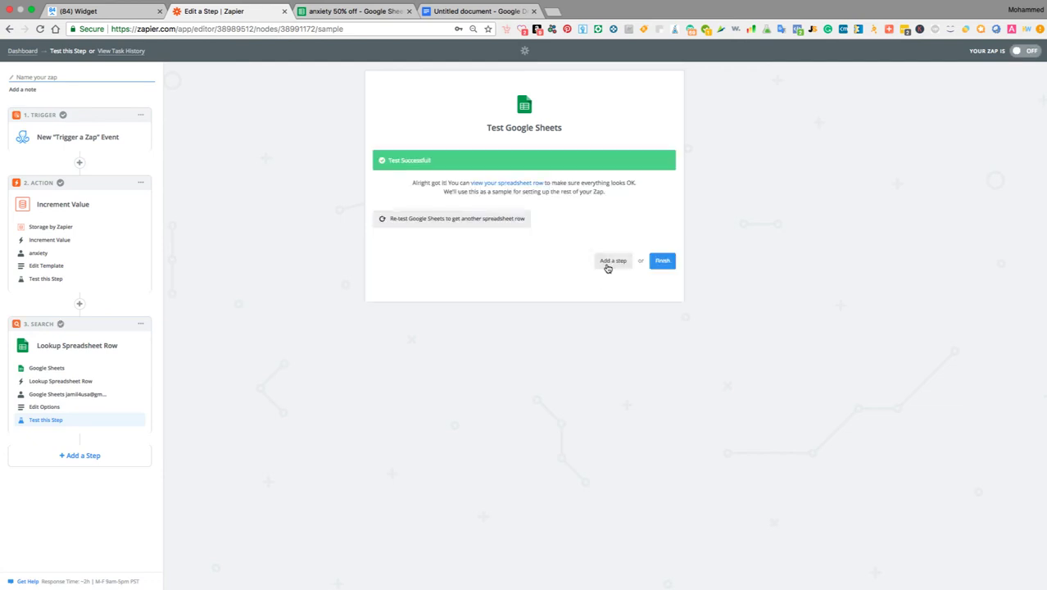
Add a fourth step as a Google Sheets Update Spreadsheet Row action, using the same connected account as the lookup step.
{"action": "left_click", "coordinate": [607, 267]}
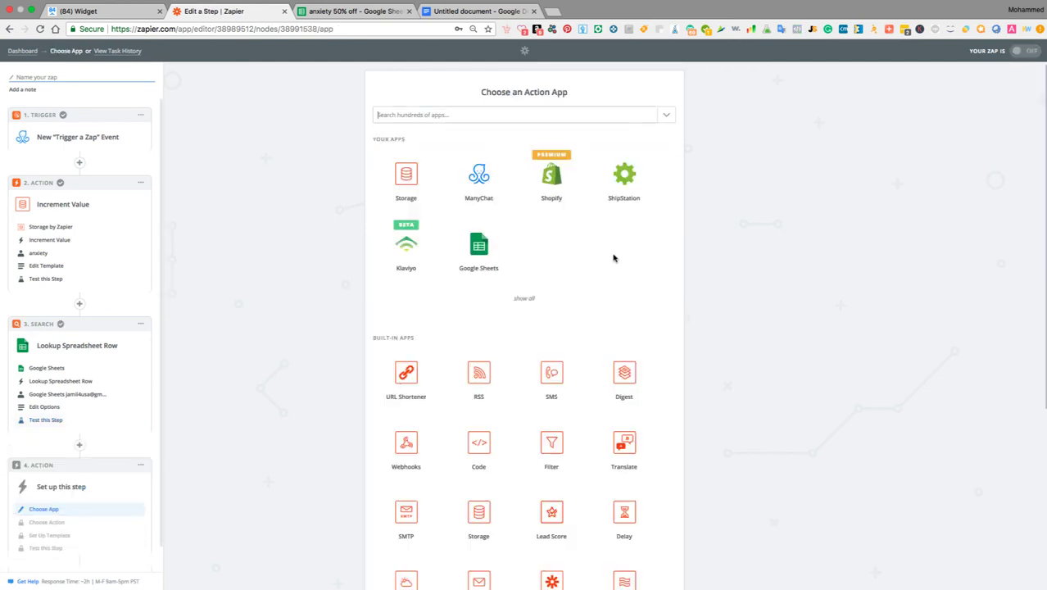
{"action": "left_click", "coordinate": [480, 248]}
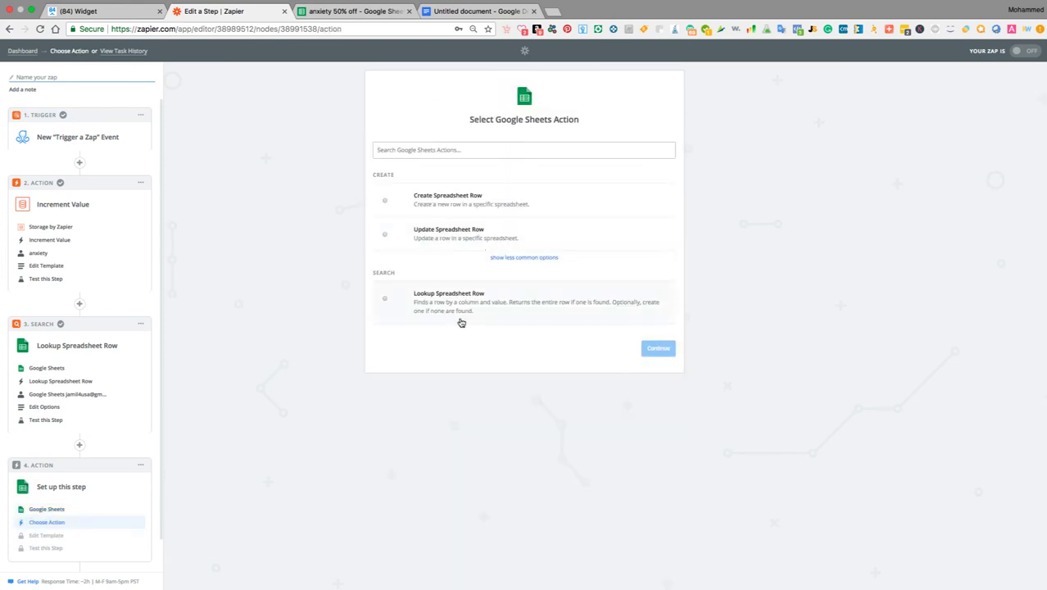
{"action": "left_click", "coordinate": [384, 236]}
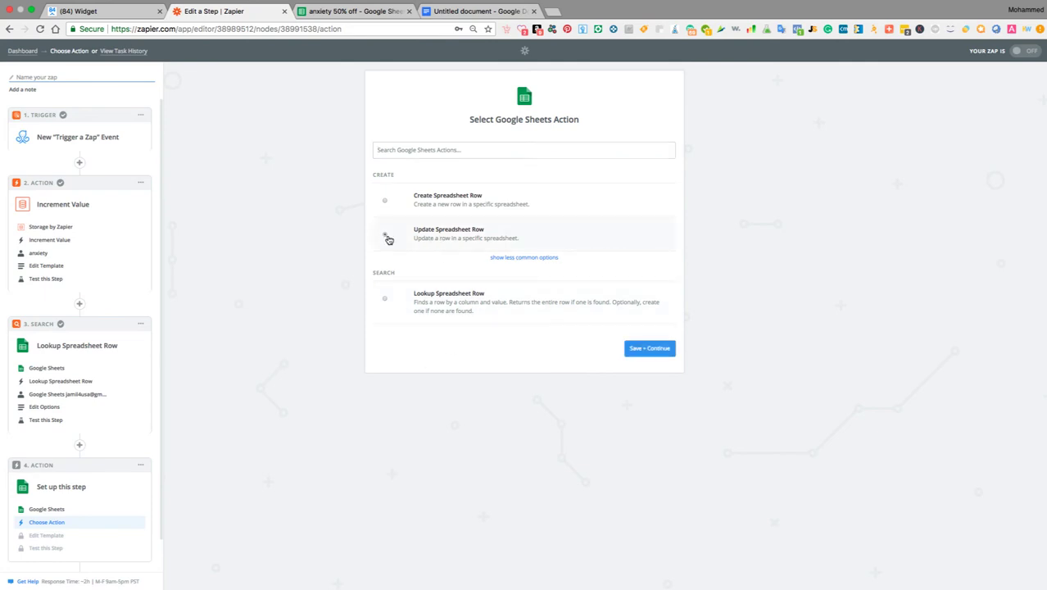
{"action": "left_click", "coordinate": [649, 349]}
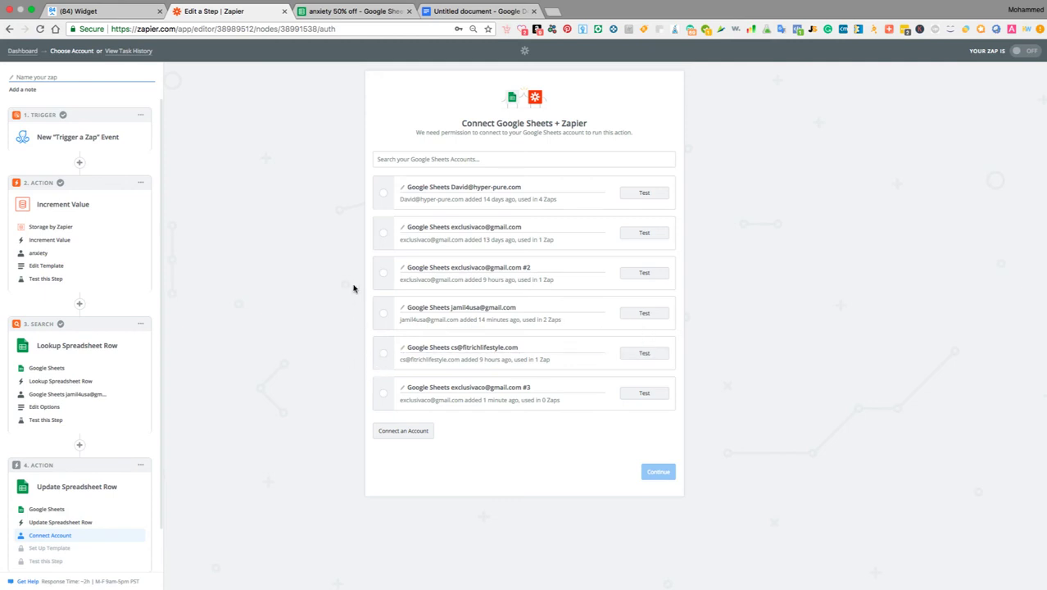
{"action": "left_click", "coordinate": [383, 315]}
{"action": "left_click", "coordinate": [652, 472]}
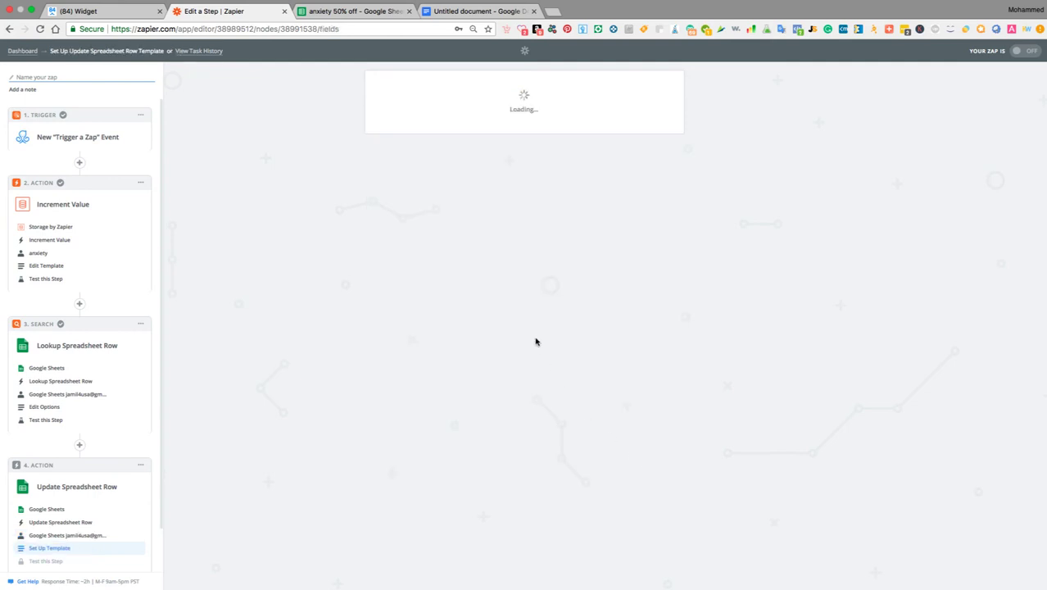
Point the update action at Sheet1 of the anxiety 50% off spreadsheet.
{"action": "left_click", "coordinate": [640, 210]}
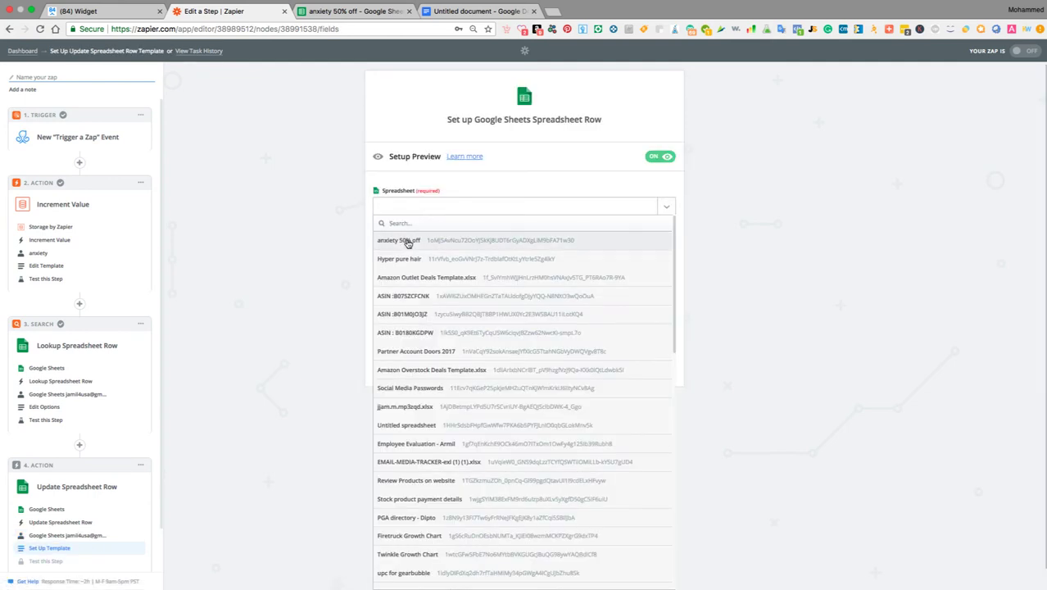
{"action": "left_click", "coordinate": [407, 240]}
{"action": "left_click", "coordinate": [666, 250]}
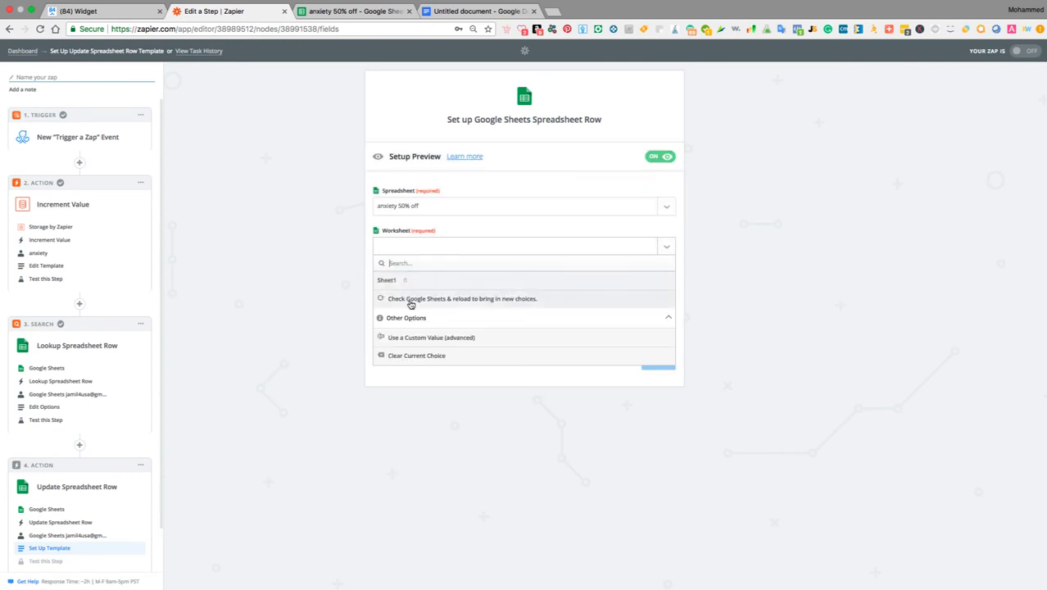
{"action": "left_click", "coordinate": [404, 286]}
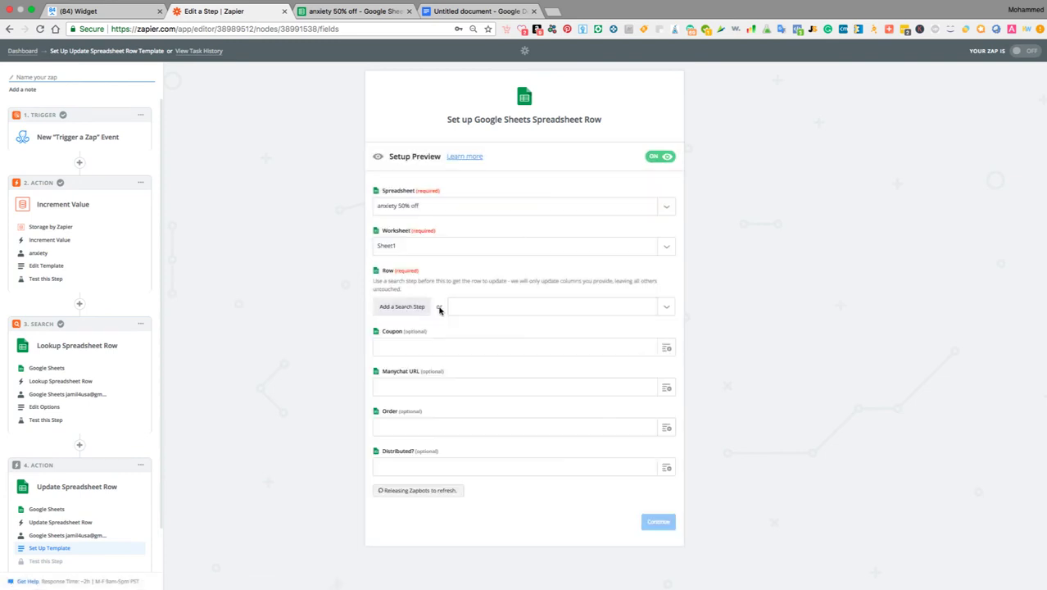
Set the row to update to a custom value and use the Row value from Lookup Spreadsheet Row as its ID.
{"action": "left_click", "coordinate": [632, 306]}
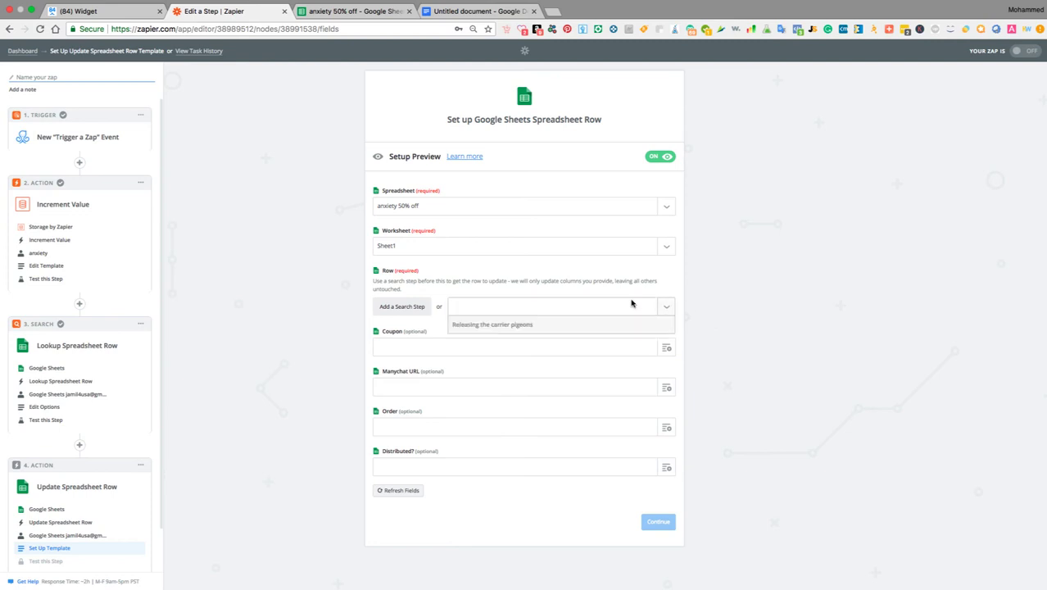
{"action": "left_click", "coordinate": [524, 473]}
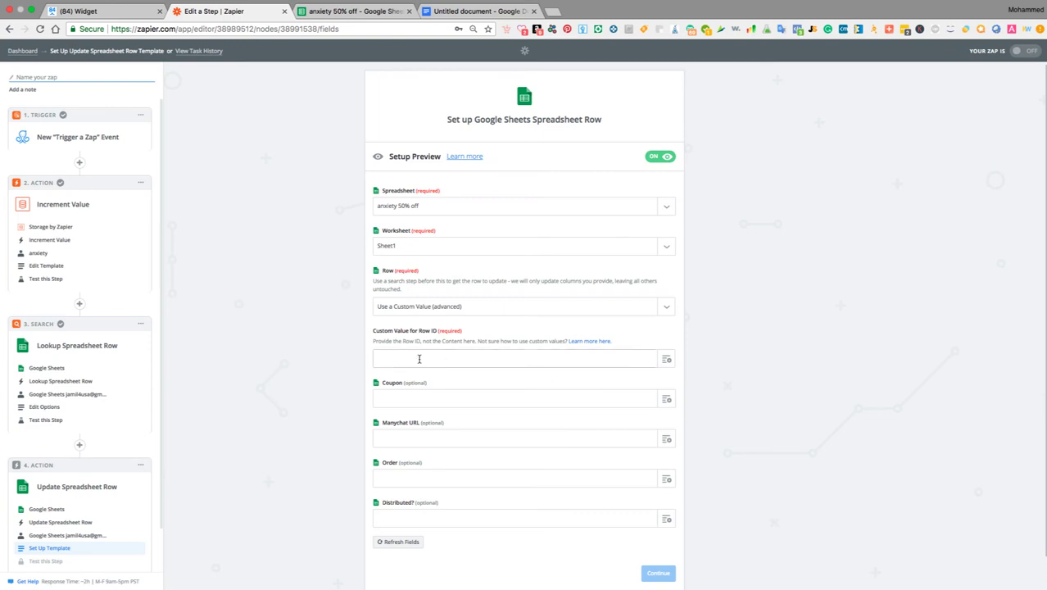
{"action": "left_click", "coordinate": [666, 359]}
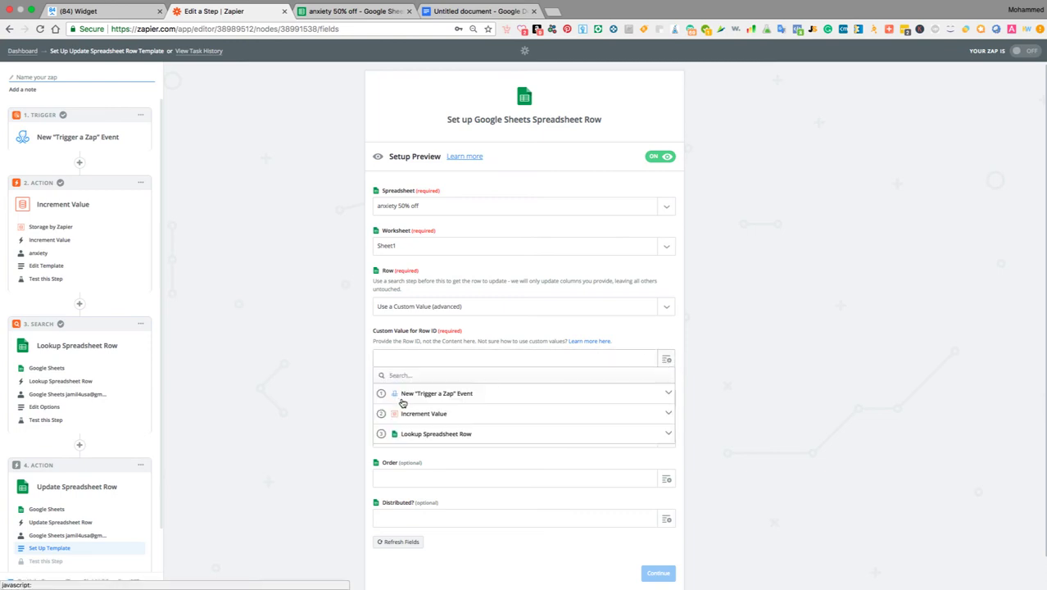
{"action": "left_click", "coordinate": [451, 393]}
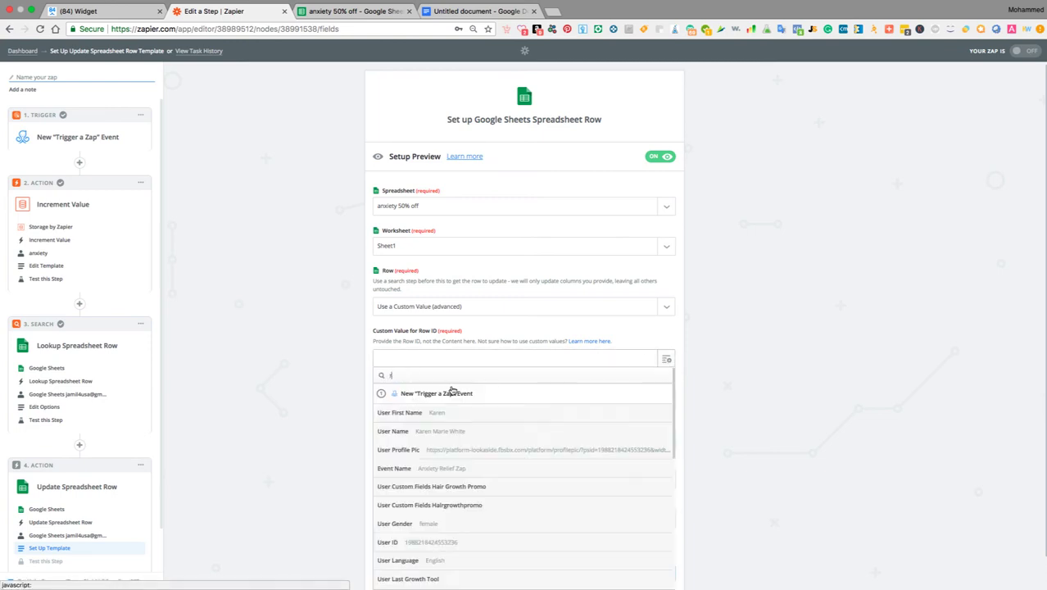
{"action": "type", "text": "row"}
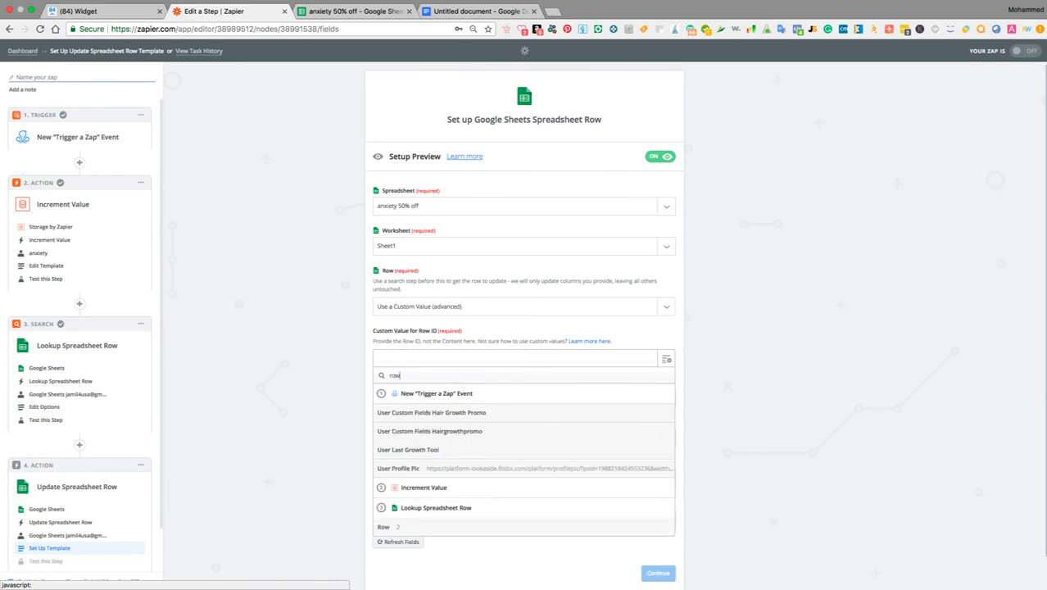
{"action": "left_click", "coordinate": [397, 527]}
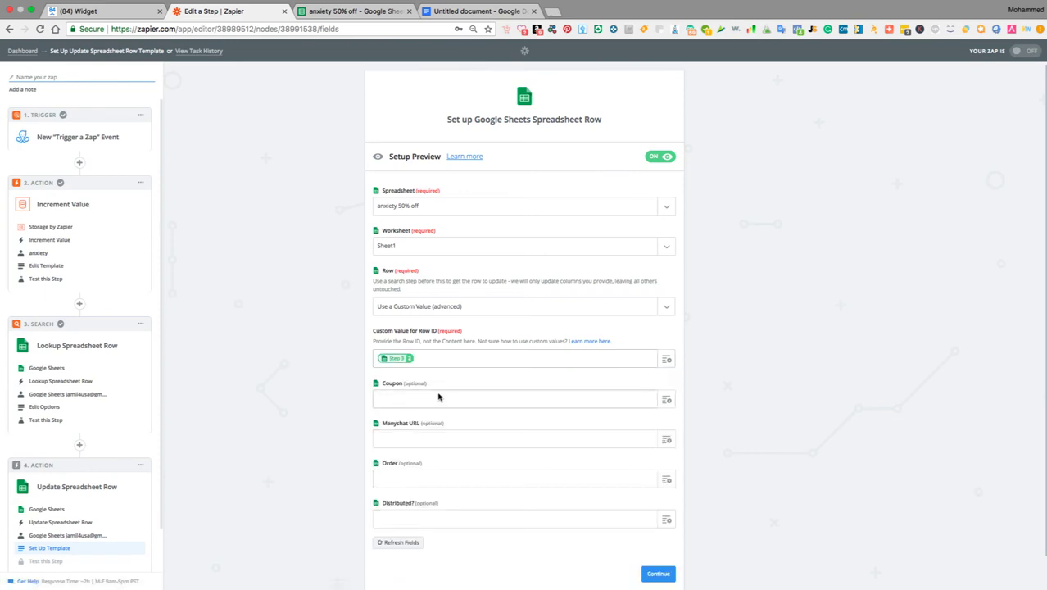
Map Coupon to the lookup step's Coupon value and Manychat URL to the ManyChat chat URL from the trigger event.
{"action": "left_click", "coordinate": [663, 399]}
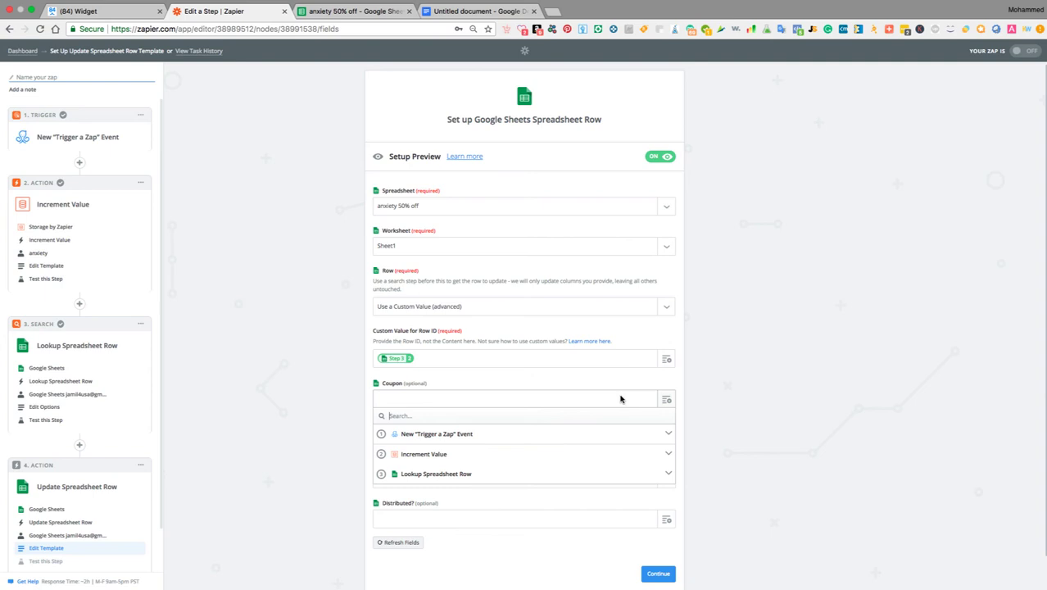
{"action": "left_click", "coordinate": [415, 474]}
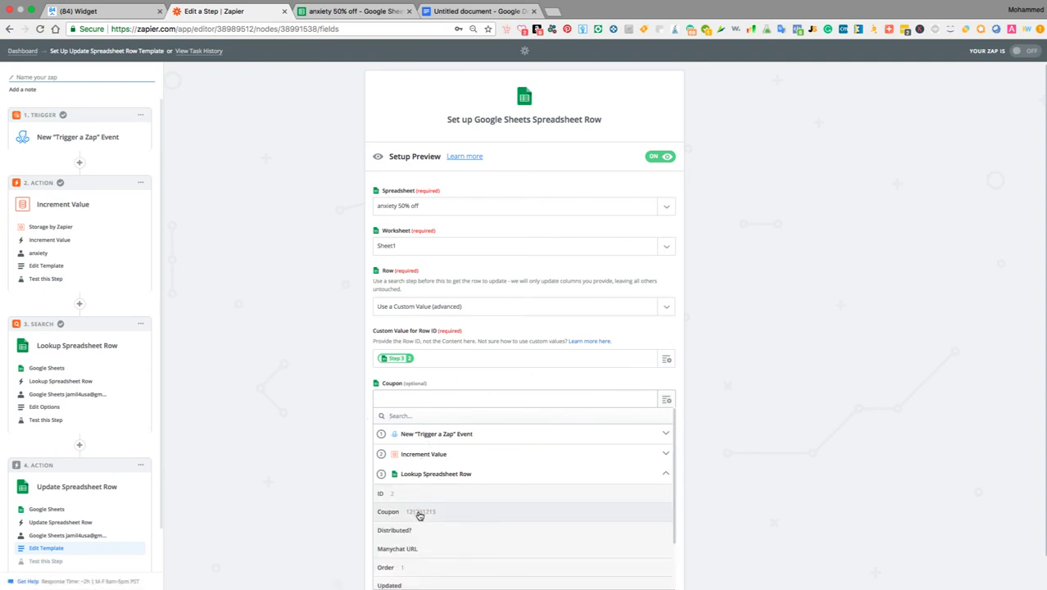
{"action": "left_click", "coordinate": [420, 514]}
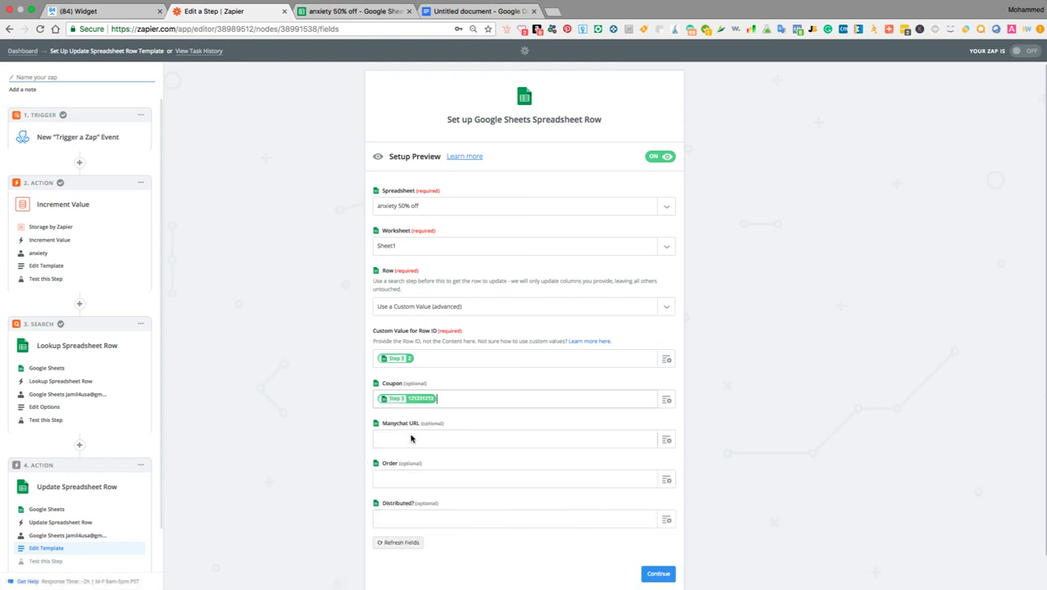
{"action": "left_click", "coordinate": [665, 440]}
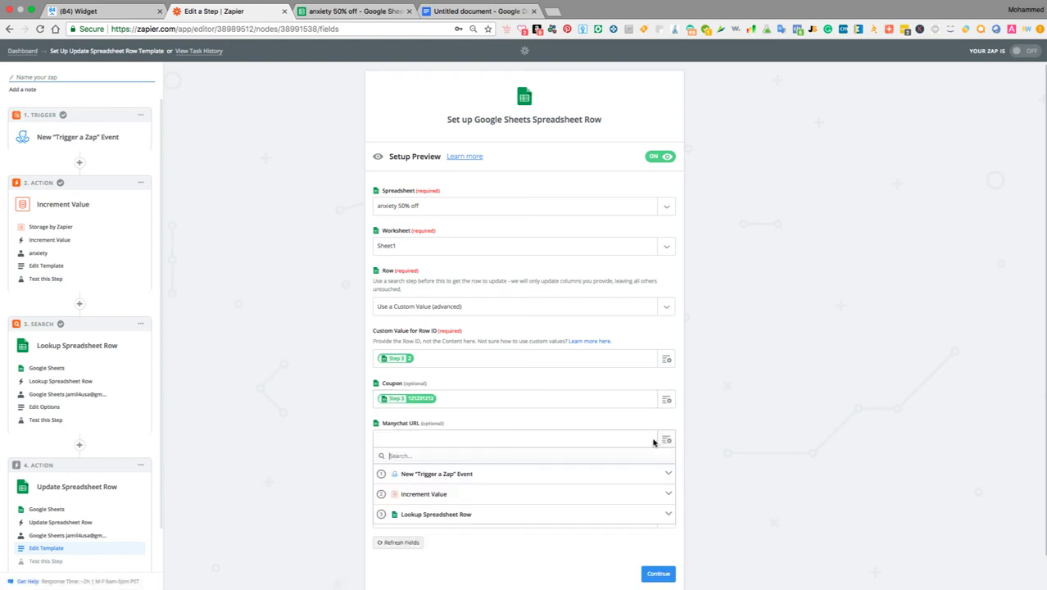
{"action": "left_click", "coordinate": [484, 477]}
{"action": "left_click", "coordinate": [565, 573]}
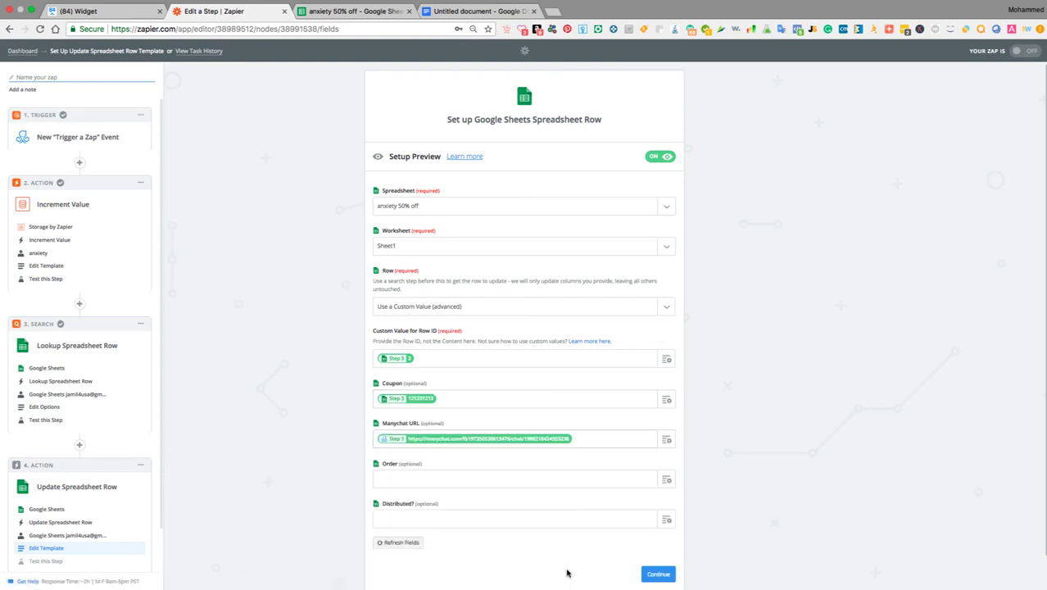
Map Order to the ID from Lookup Spreadsheet Row and set Distributed? to Yes.
{"action": "left_click", "coordinate": [666, 480]}
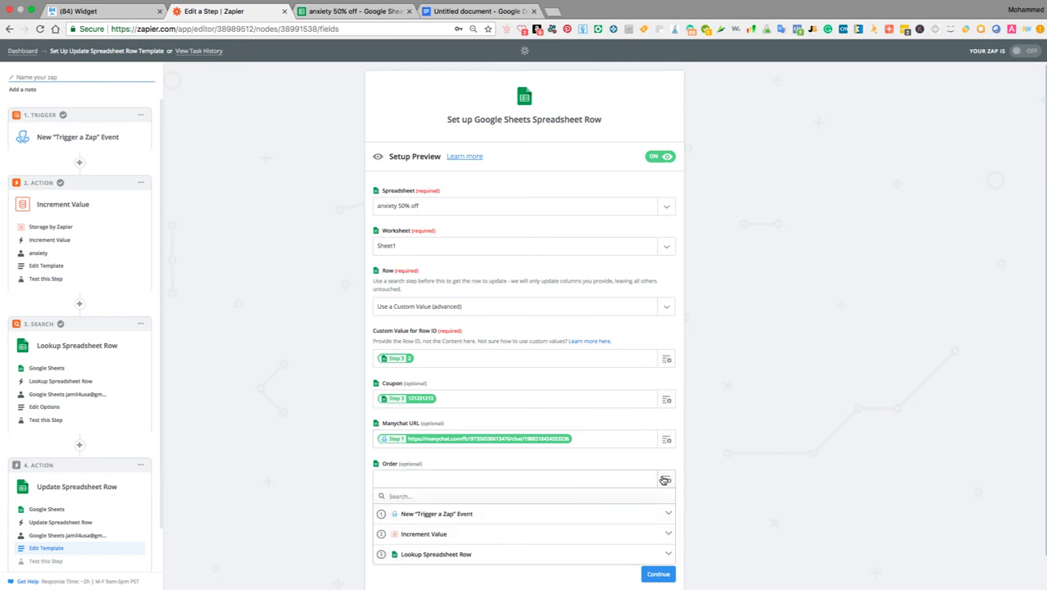
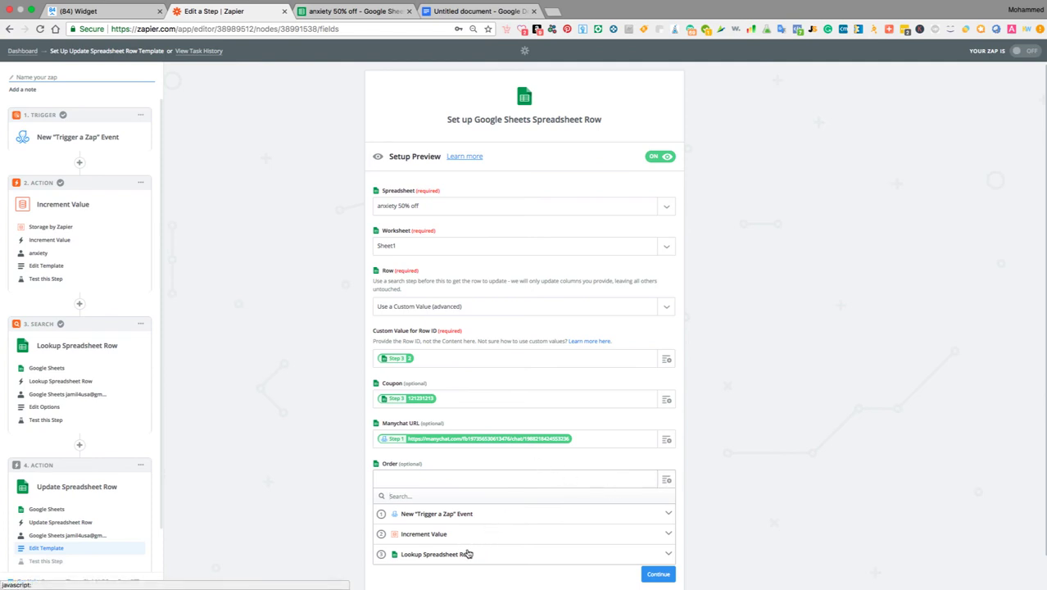
{"action": "left_click", "coordinate": [467, 554]}
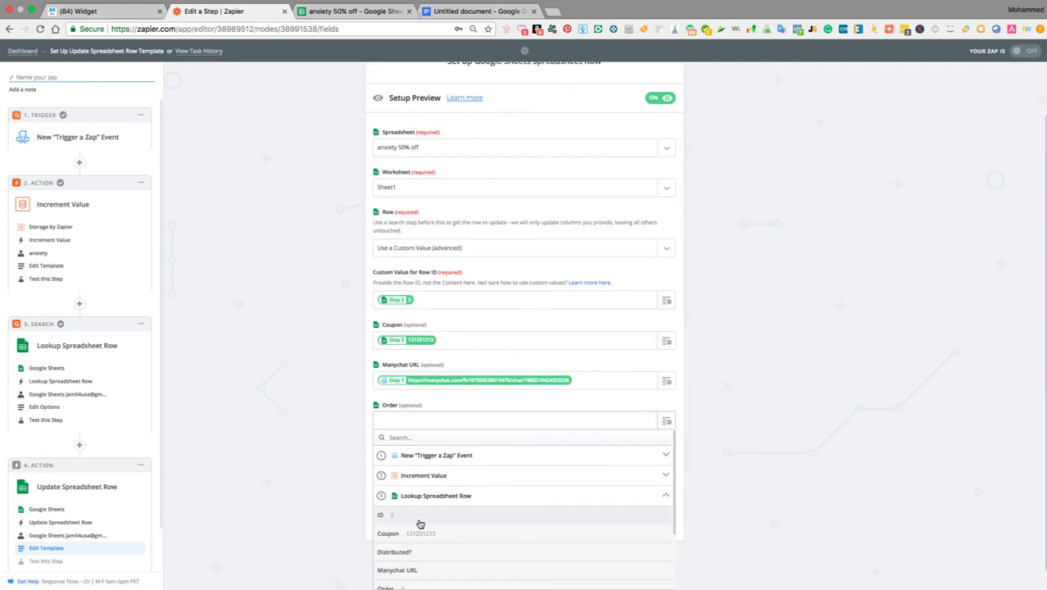
{"action": "left_click", "coordinate": [426, 521]}
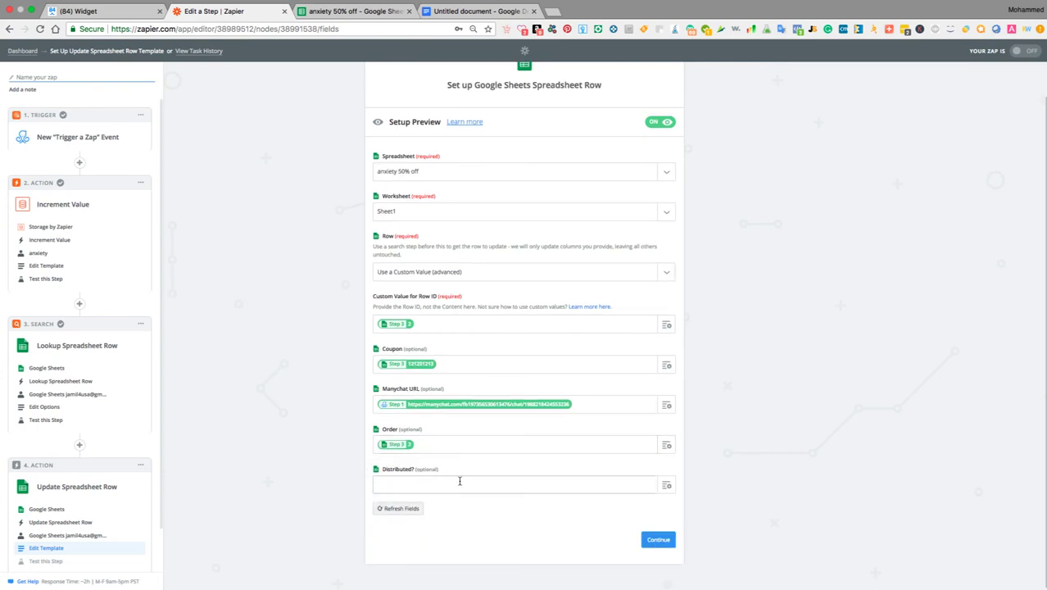
{"action": "type", "text": "Yes"}
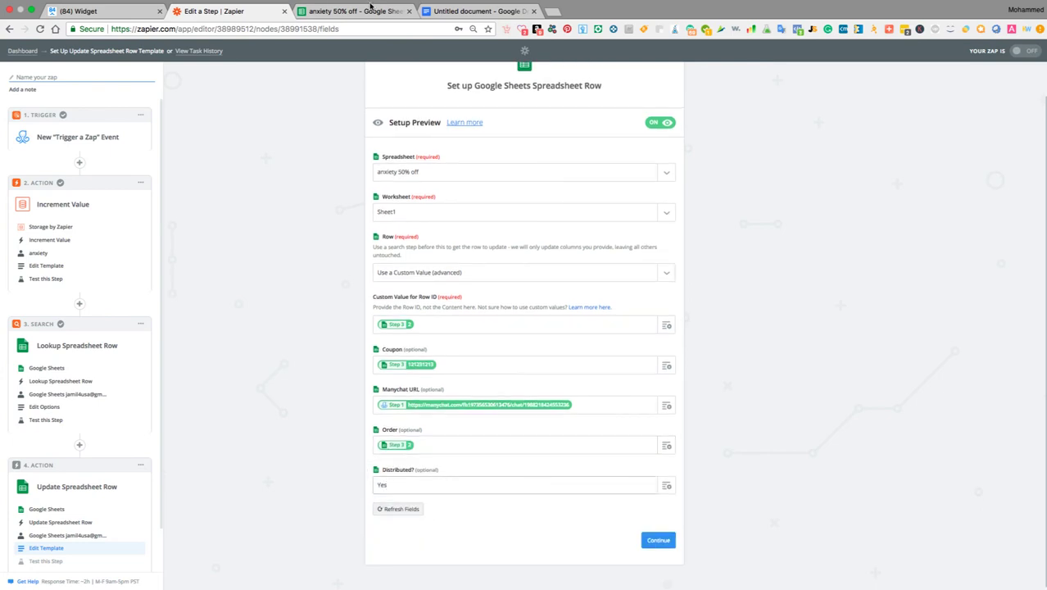
Check the coupon spreadsheet, send the test row update to Google Sheets and add another step to the zap.
{"action": "left_click", "coordinate": [370, 9]}
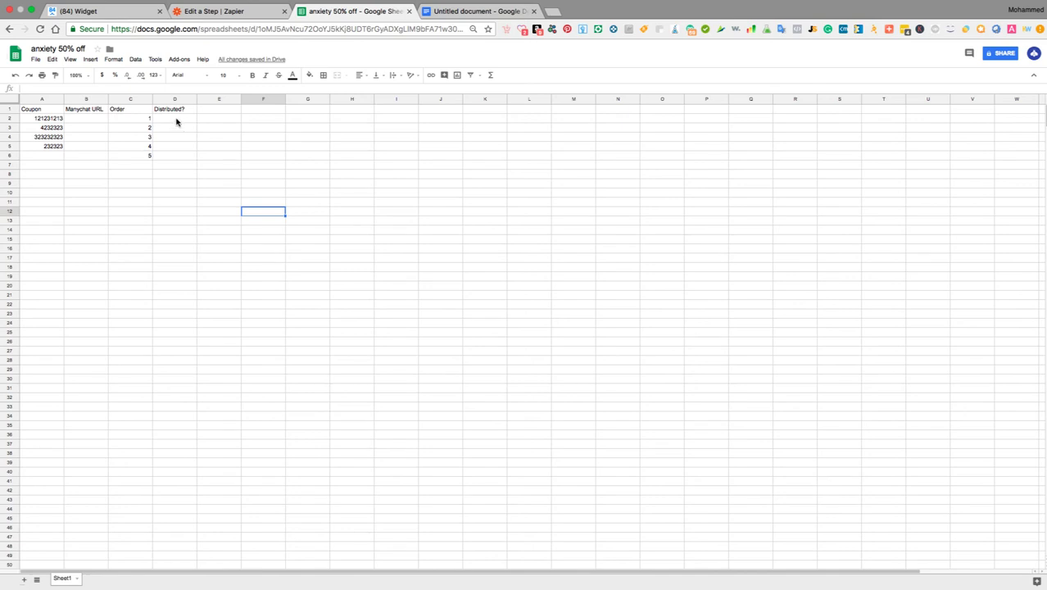
{"action": "left_click", "coordinate": [246, 14]}
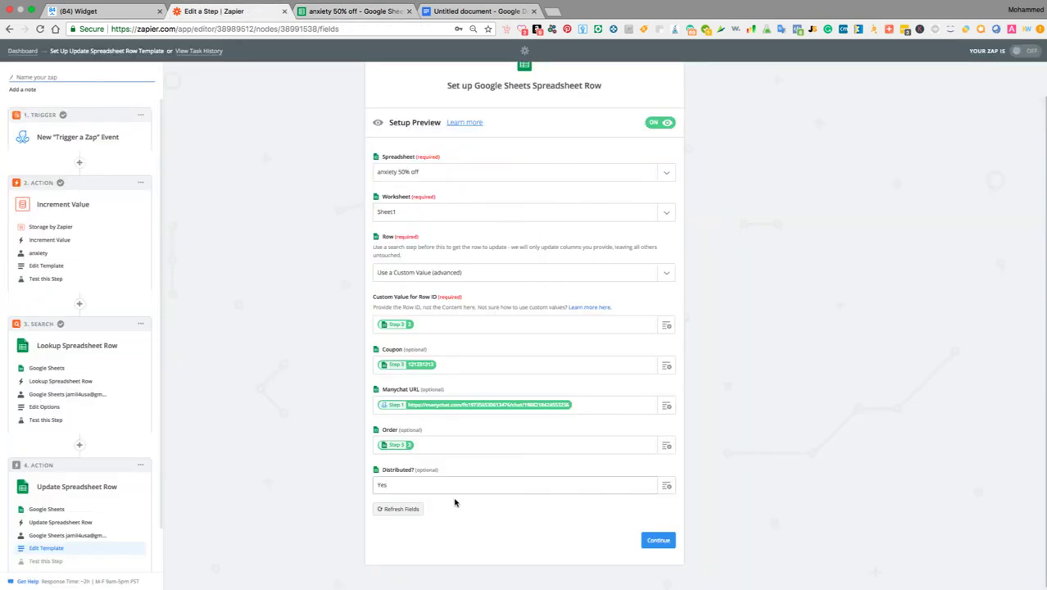
{"action": "left_click", "coordinate": [653, 543]}
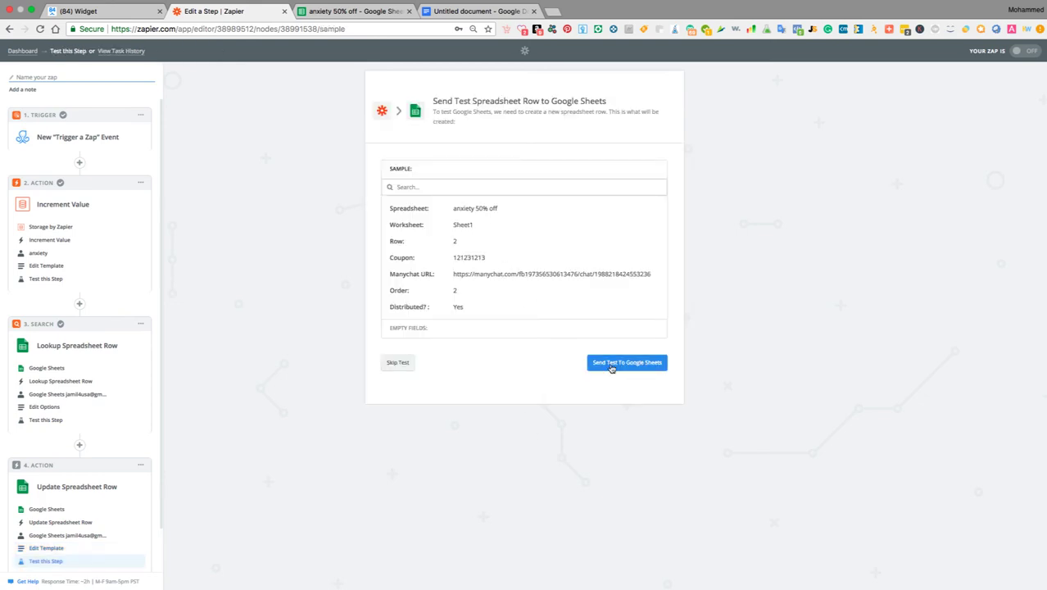
{"action": "left_click", "coordinate": [611, 367]}
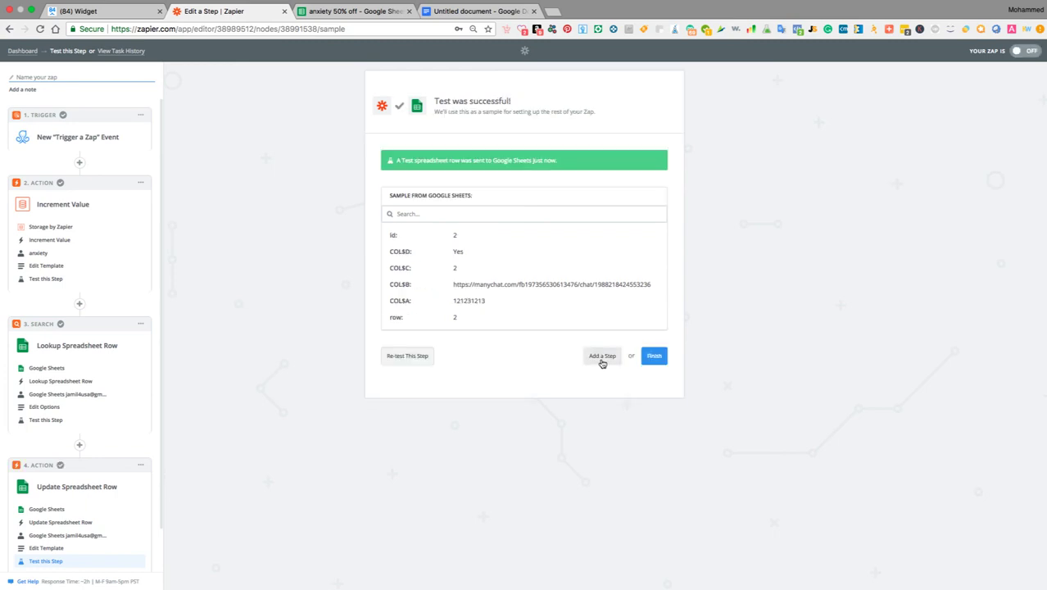
{"action": "left_click", "coordinate": [602, 358]}
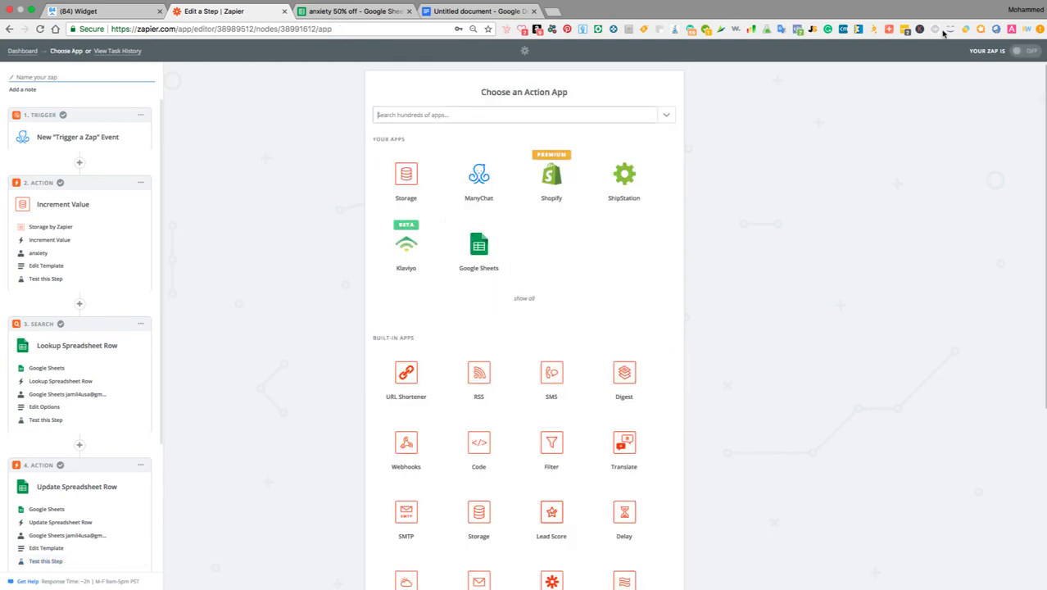
{"action": "left_click", "coordinate": [832, 6]}
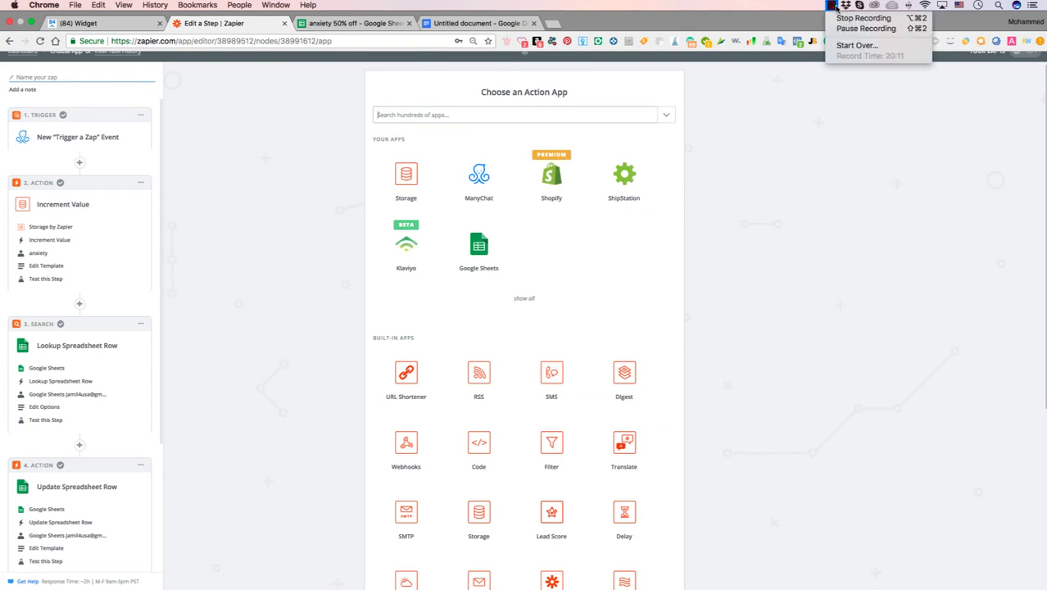
{"action": "left_click", "coordinate": [857, 28]}
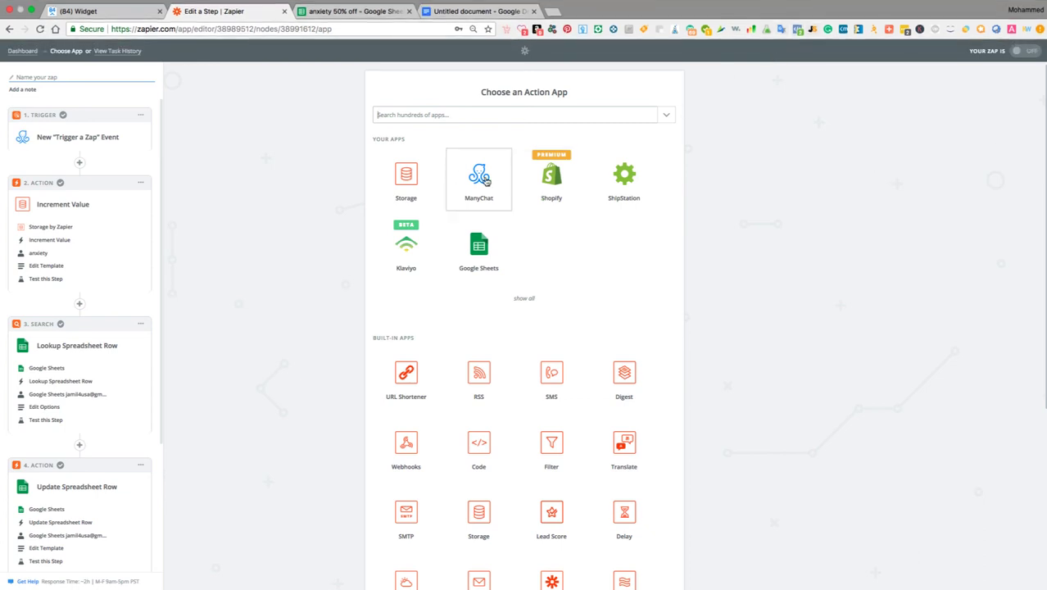
In ManyChat's bot settings, create a Text custom field named "anxiety relief 50% off".
{"action": "left_click", "coordinate": [97, 11]}
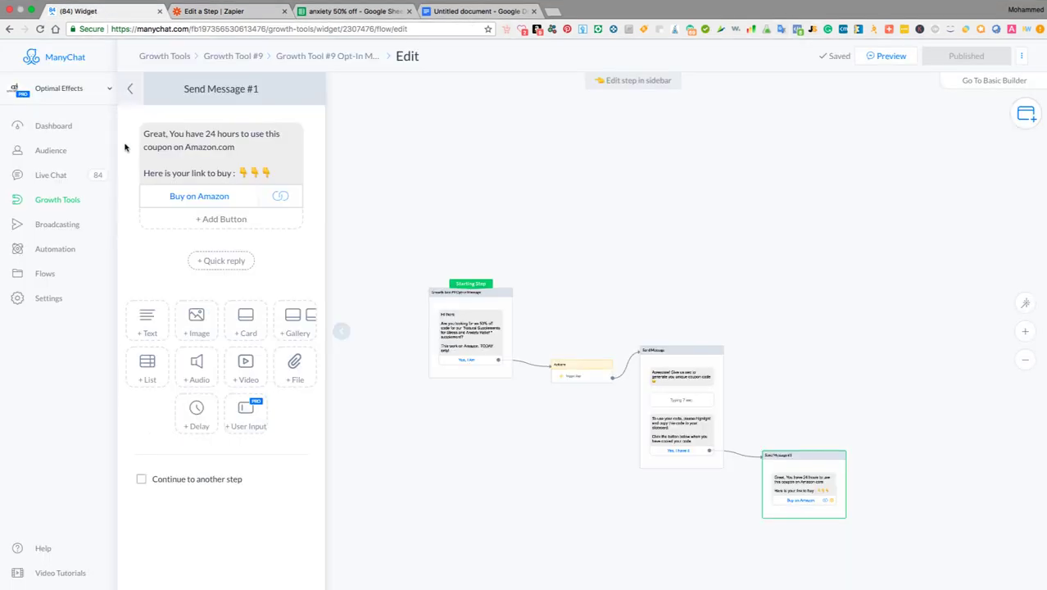
{"action": "left_click", "coordinate": [45, 300]}
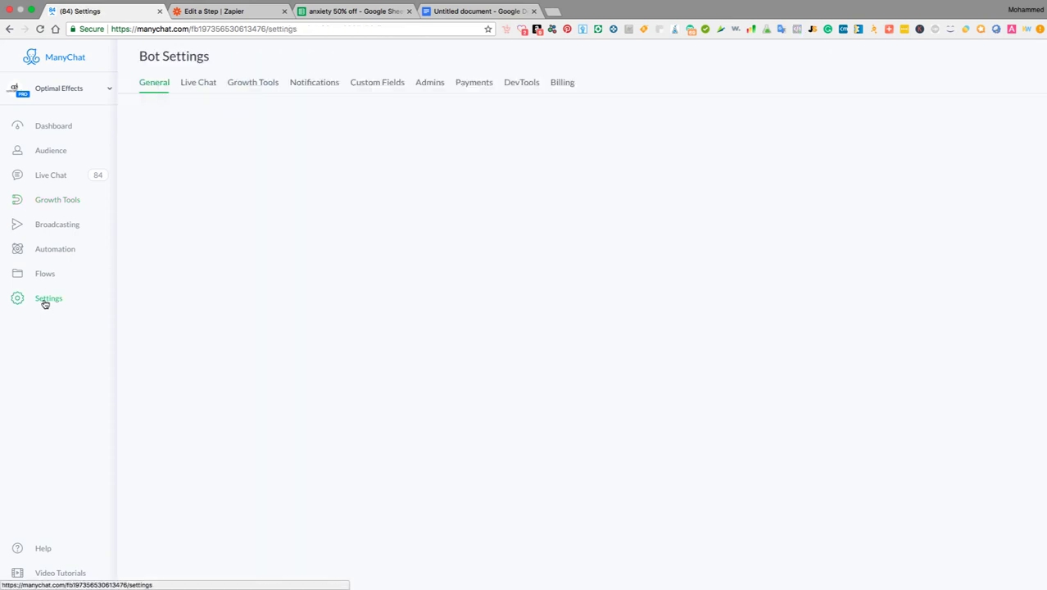
{"action": "left_click", "coordinate": [365, 89]}
{"action": "left_click", "coordinate": [951, 138]}
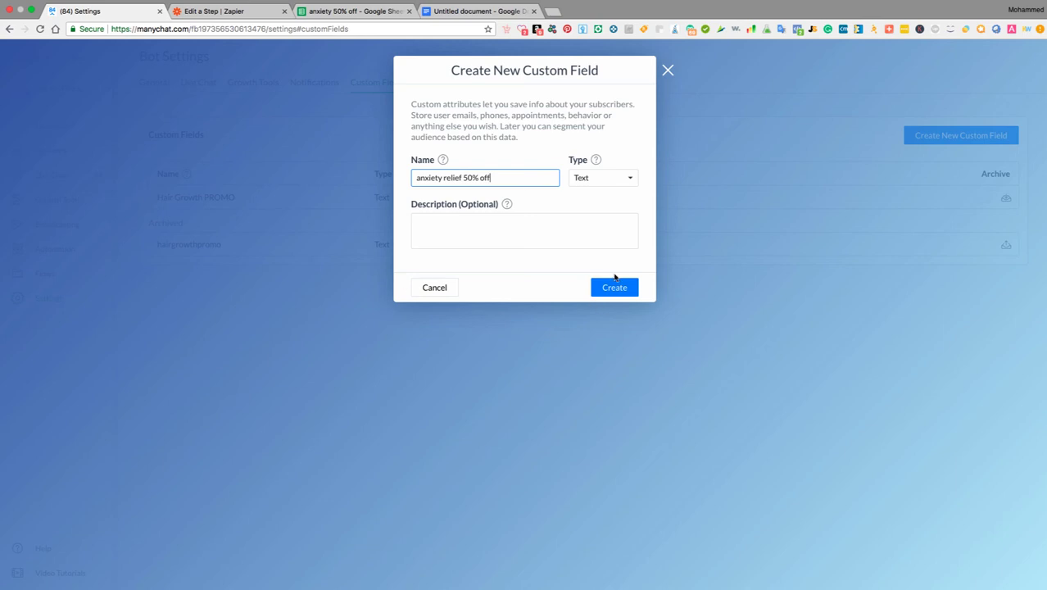
{"action": "left_click", "coordinate": [615, 286]}
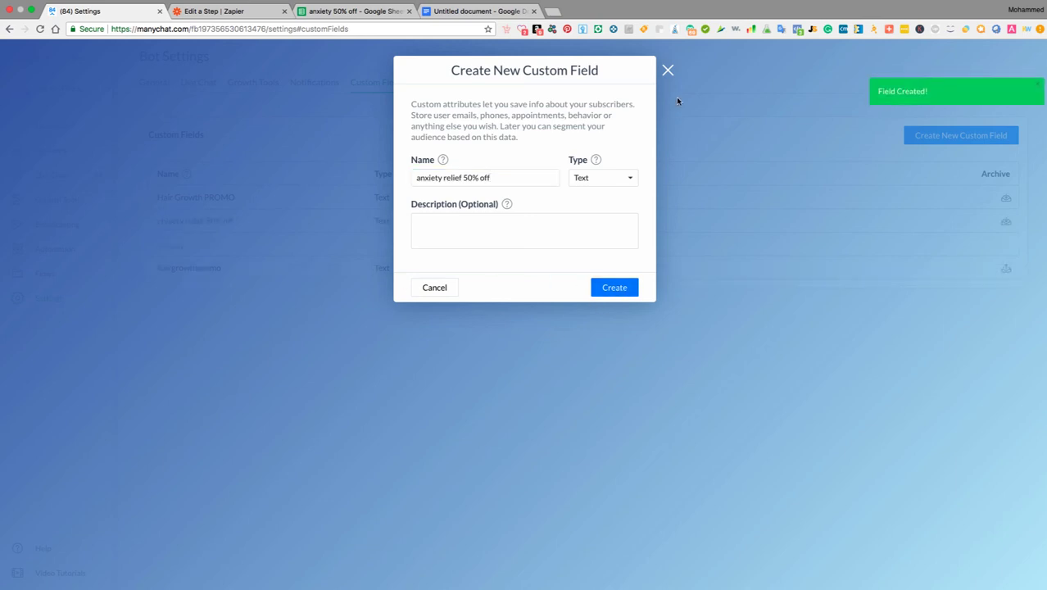
{"action": "left_click", "coordinate": [668, 72]}
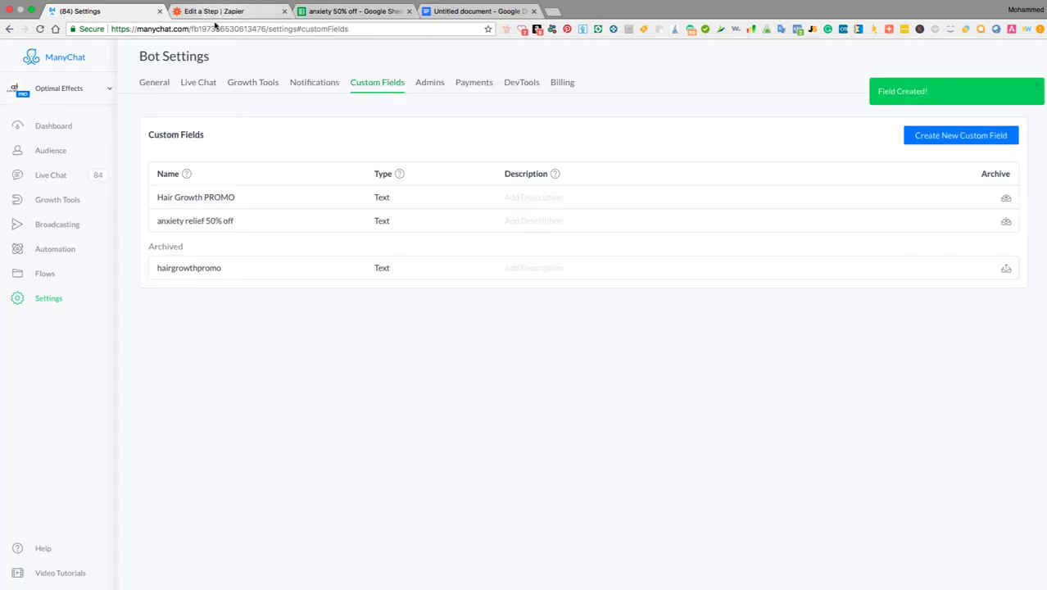
Back in Zapier, make the new step a ManyChat Set Custom Field action.
{"action": "left_click", "coordinate": [209, 11]}
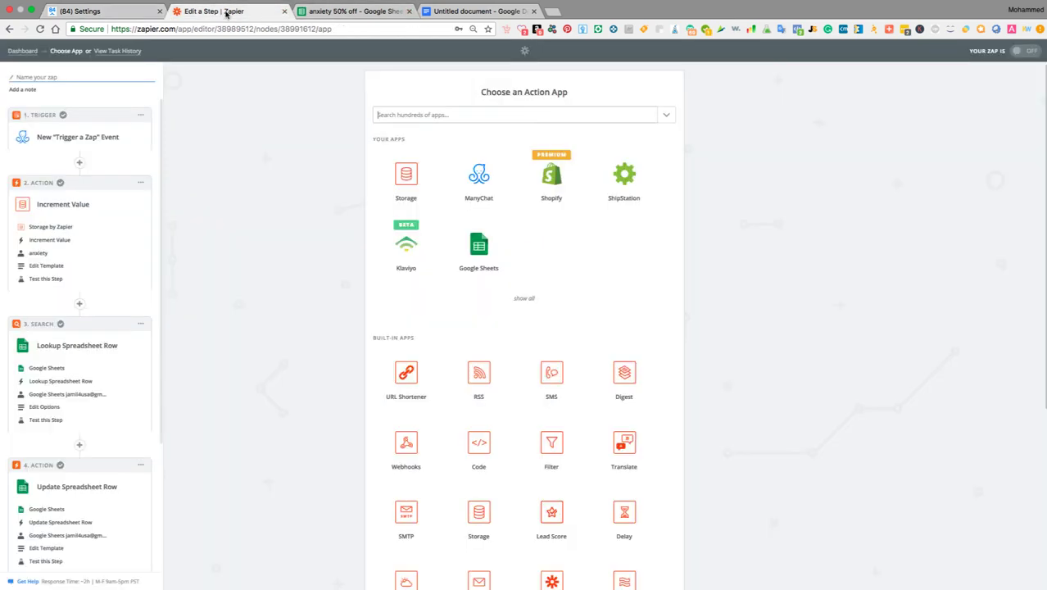
{"action": "left_click", "coordinate": [486, 181]}
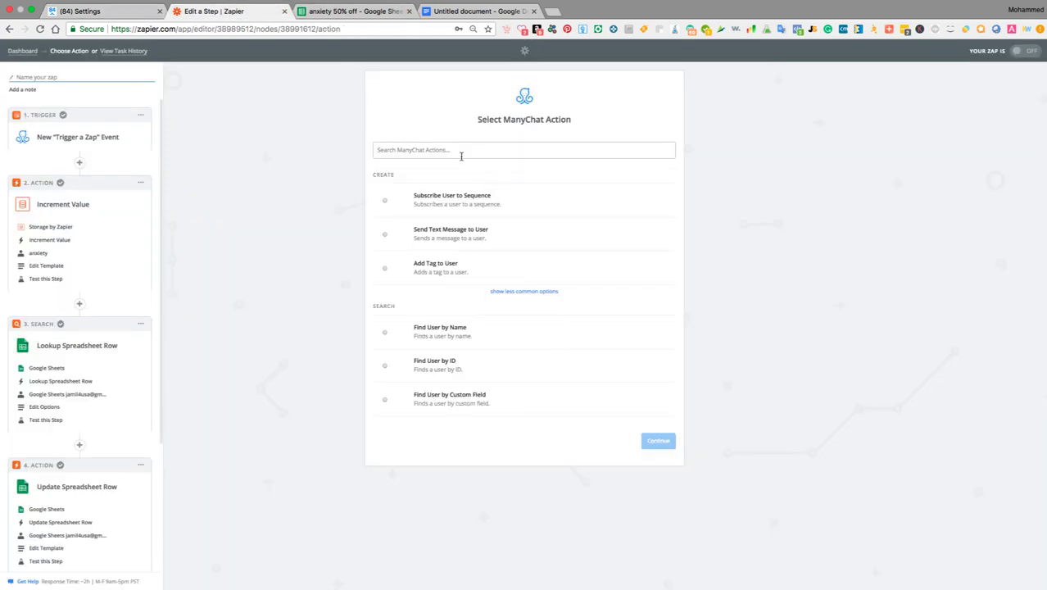
{"action": "left_click", "coordinate": [523, 292]}
{"action": "left_click", "coordinate": [385, 338]}
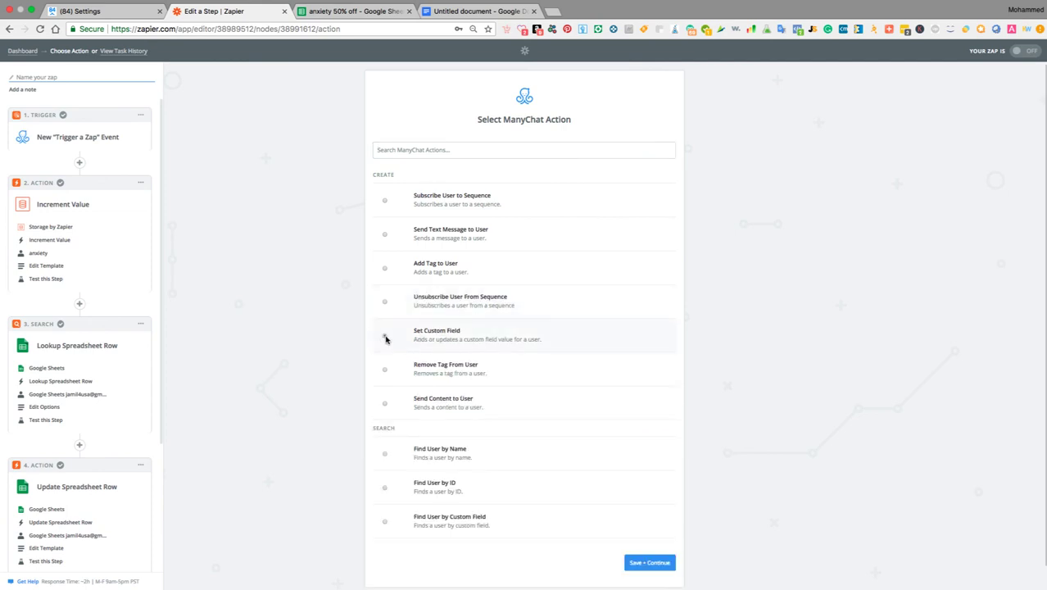
{"action": "scroll", "coordinate": [735, 402], "scroll_direction": "down", "scroll_amount": 1}
{"action": "left_click", "coordinate": [646, 544]}
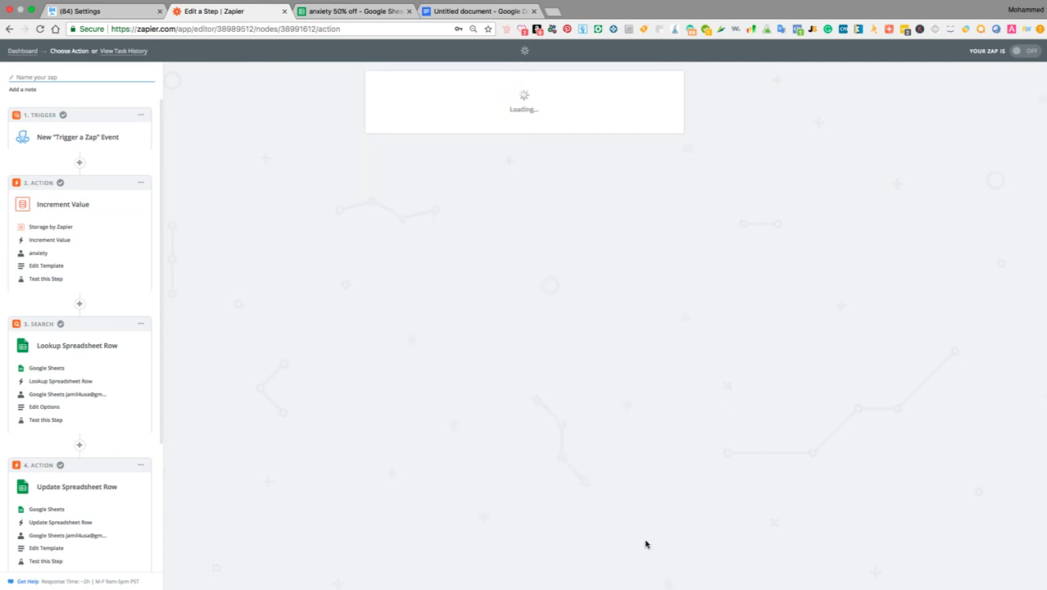
Use the ManyChat (1.2.0) Optimal Effects #6 account for the Set Custom Field action.
{"action": "scroll", "coordinate": [361, 342], "scroll_direction": "down", "scroll_amount": 2}
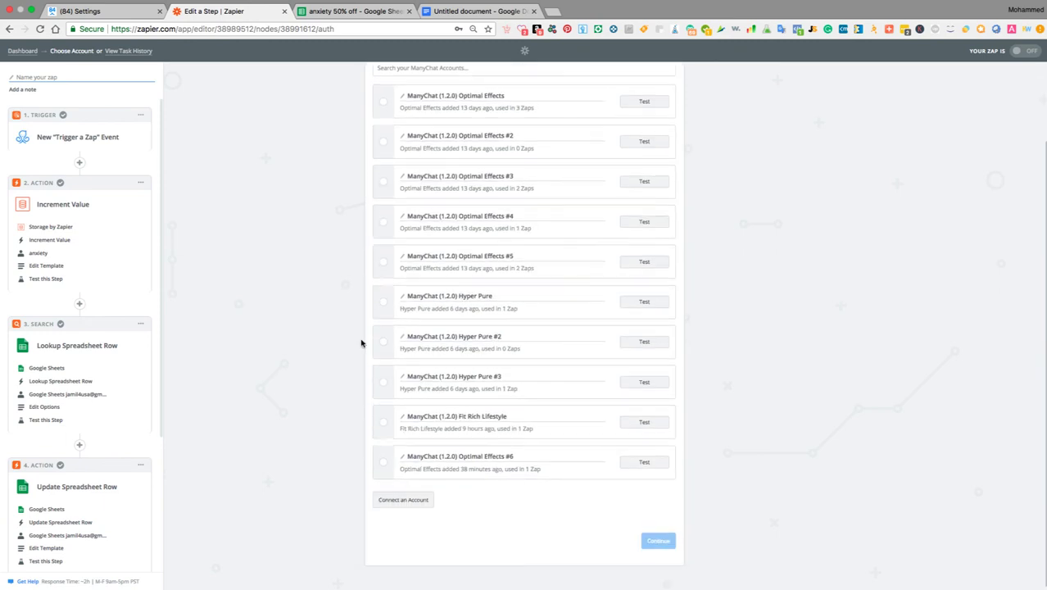
{"action": "left_click", "coordinate": [384, 462]}
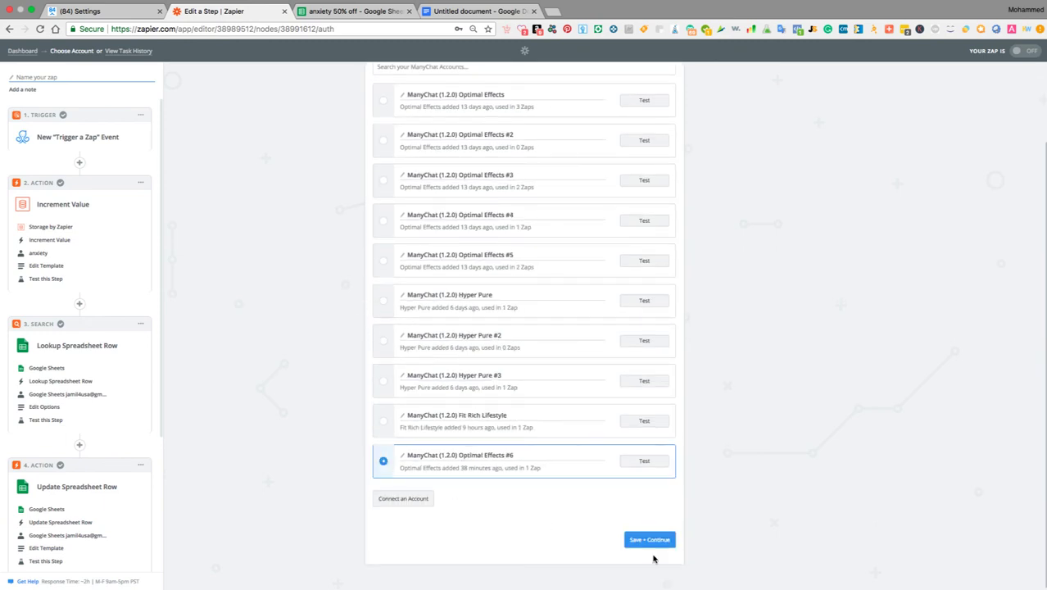
{"action": "left_click", "coordinate": [647, 542]}
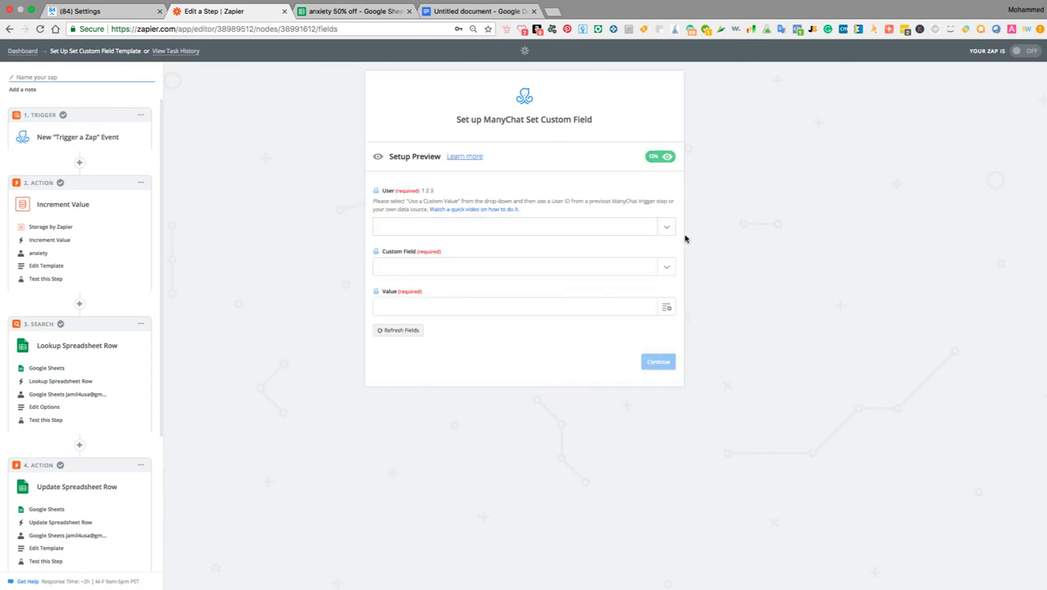
Set the user to a custom value and map it to the User ID from the trigger event.
{"action": "left_click", "coordinate": [662, 230]}
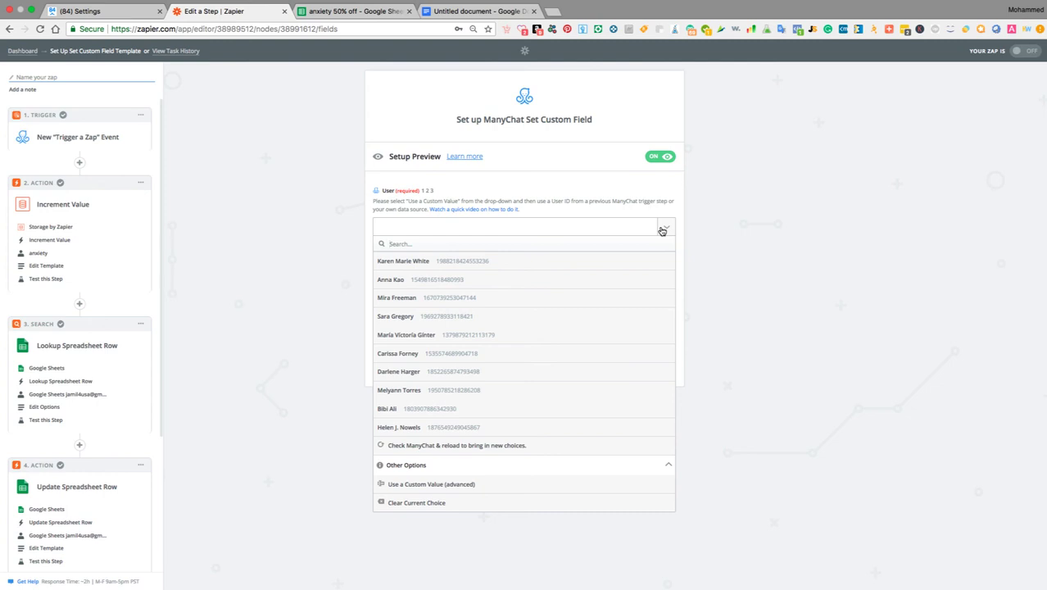
{"action": "left_click", "coordinate": [465, 485]}
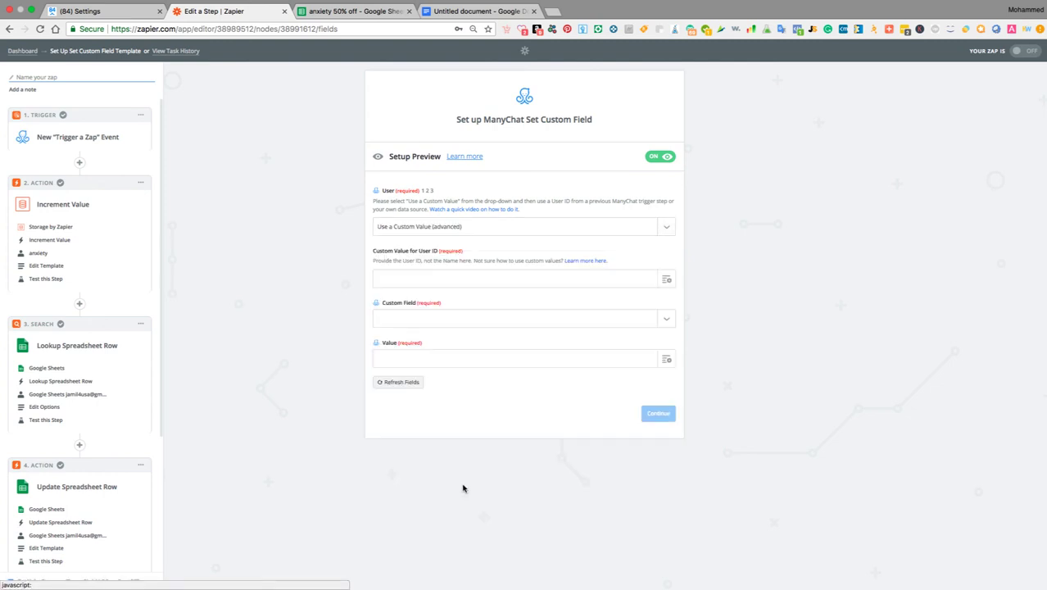
{"action": "left_click", "coordinate": [666, 281]}
{"action": "left_click", "coordinate": [462, 314]}
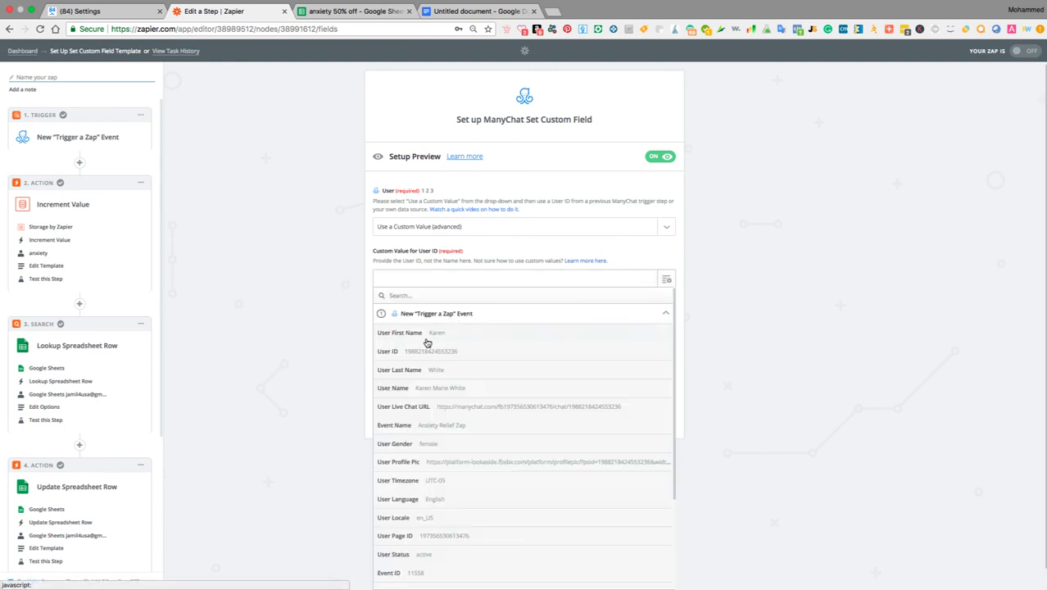
{"action": "left_click", "coordinate": [416, 351]}
Choose anxiety relief 50% off as the custom field and map its value to the Coupon from Lookup Spreadsheet Row.
{"action": "left_click", "coordinate": [664, 321]}
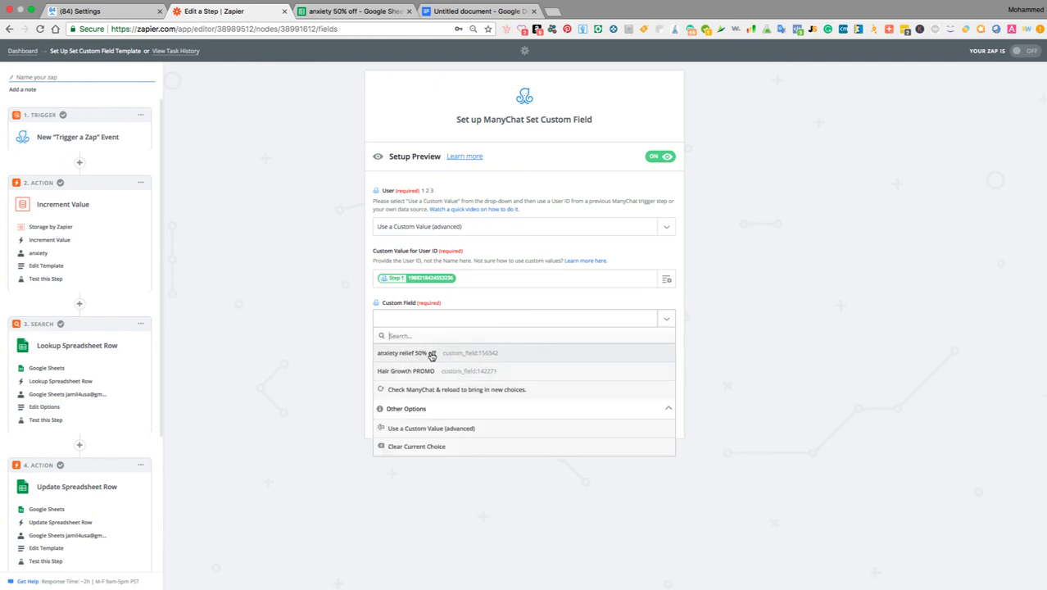
{"action": "left_click", "coordinate": [86, 11]}
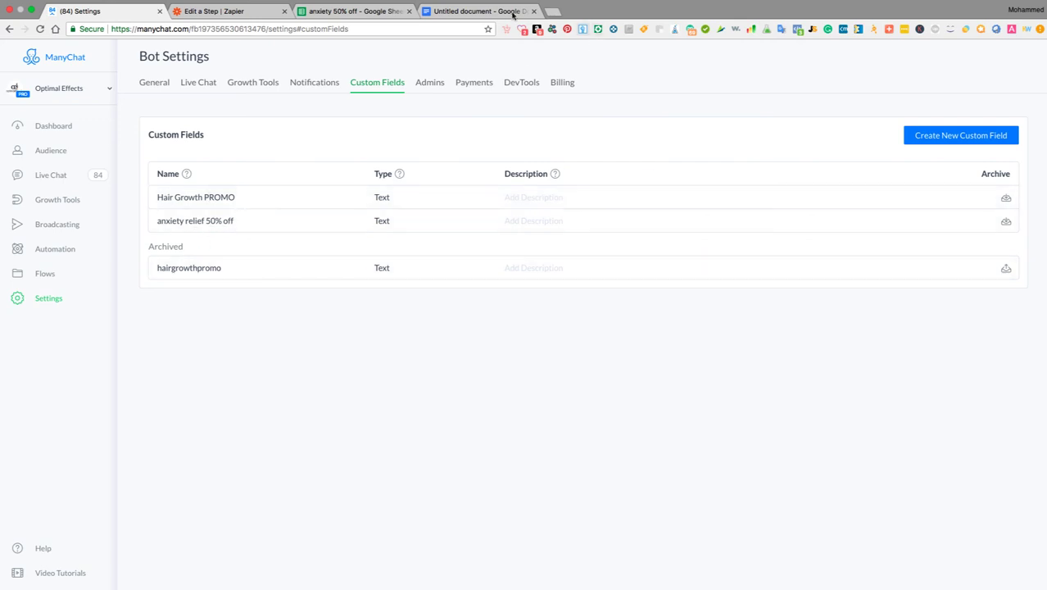
{"action": "left_click", "coordinate": [236, 13]}
{"action": "left_click", "coordinate": [421, 354]}
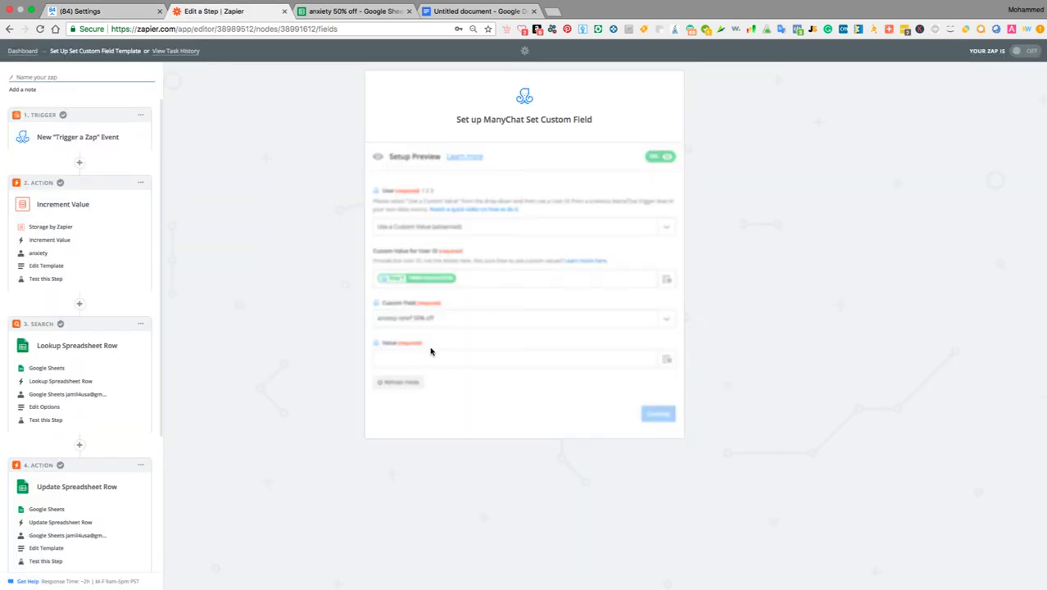
{"action": "left_click", "coordinate": [664, 361]}
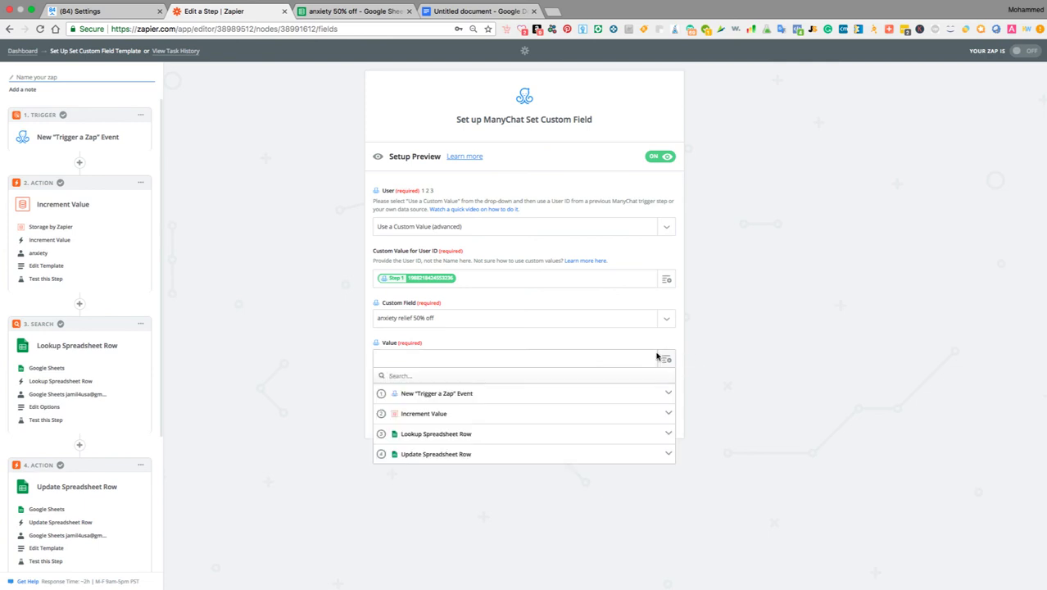
{"action": "left_click", "coordinate": [454, 434]}
{"action": "left_click", "coordinate": [426, 474]}
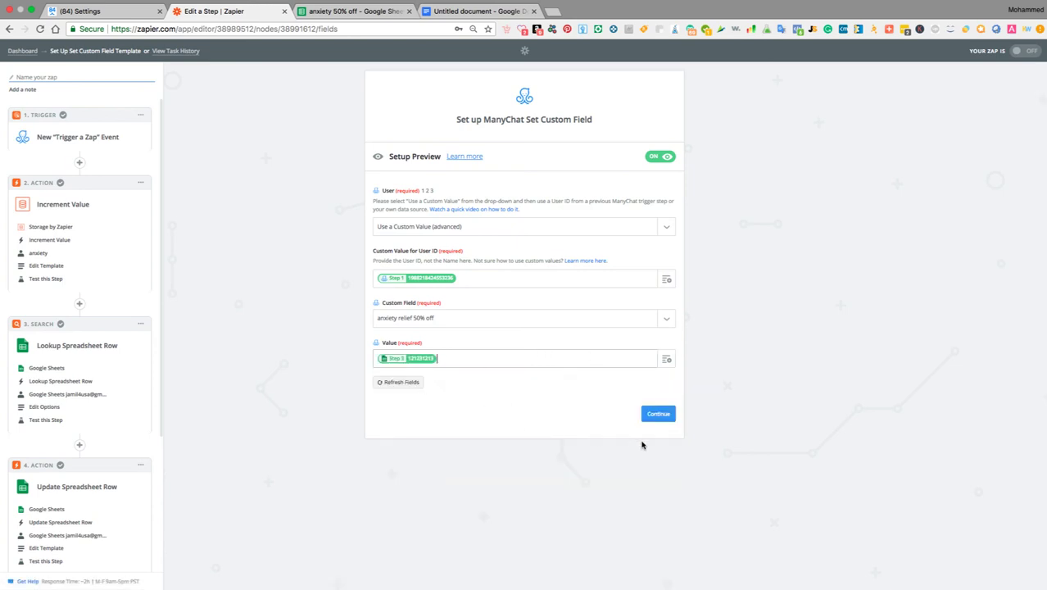
Send the custom field test to ManyChat and add one more step to the zap.
{"action": "left_click", "coordinate": [657, 415]}
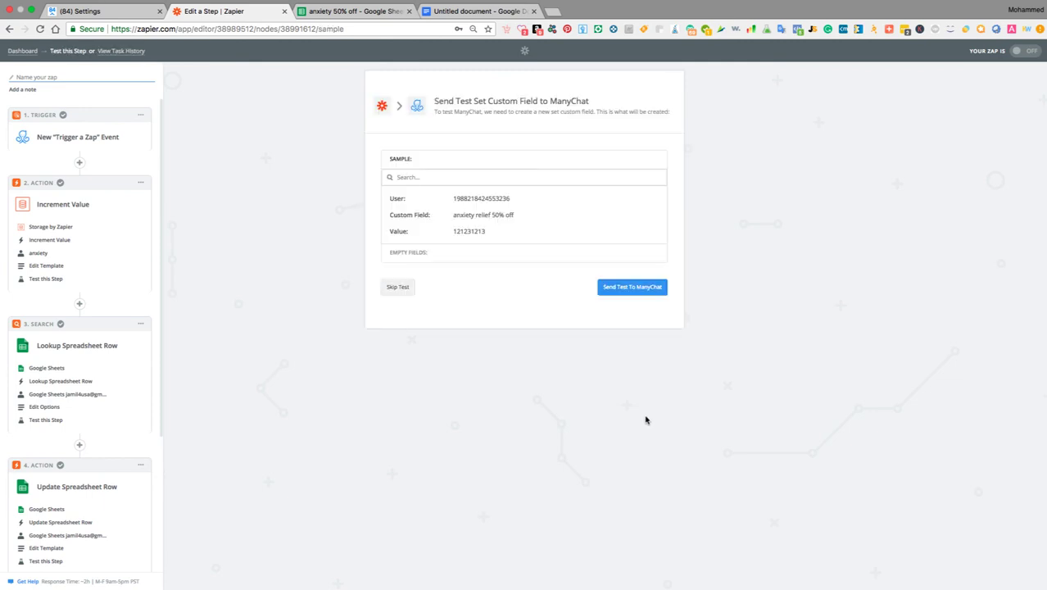
{"action": "left_click", "coordinate": [616, 292]}
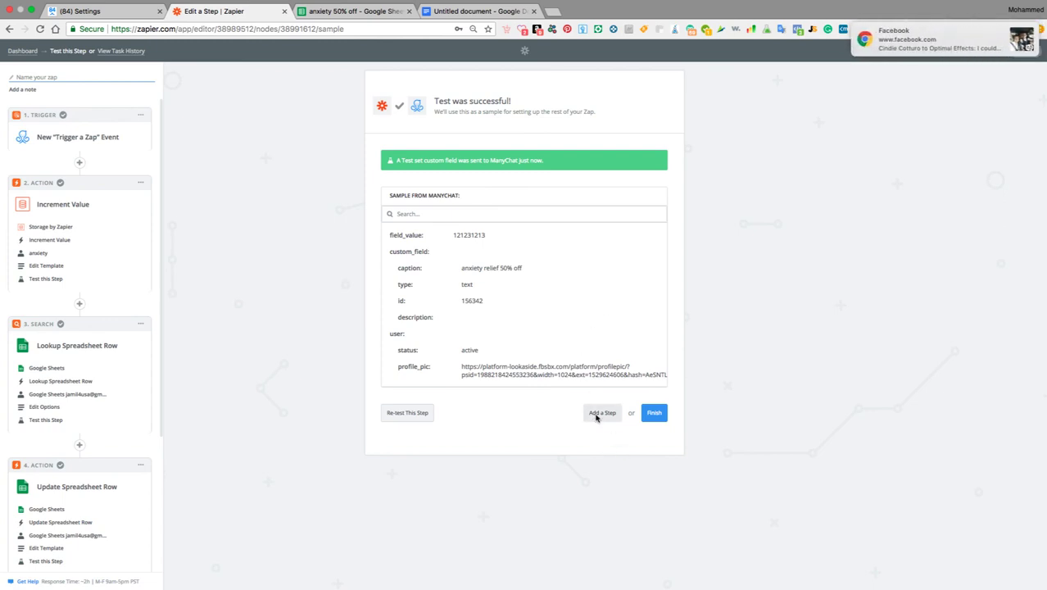
{"action": "left_click", "coordinate": [601, 412]}
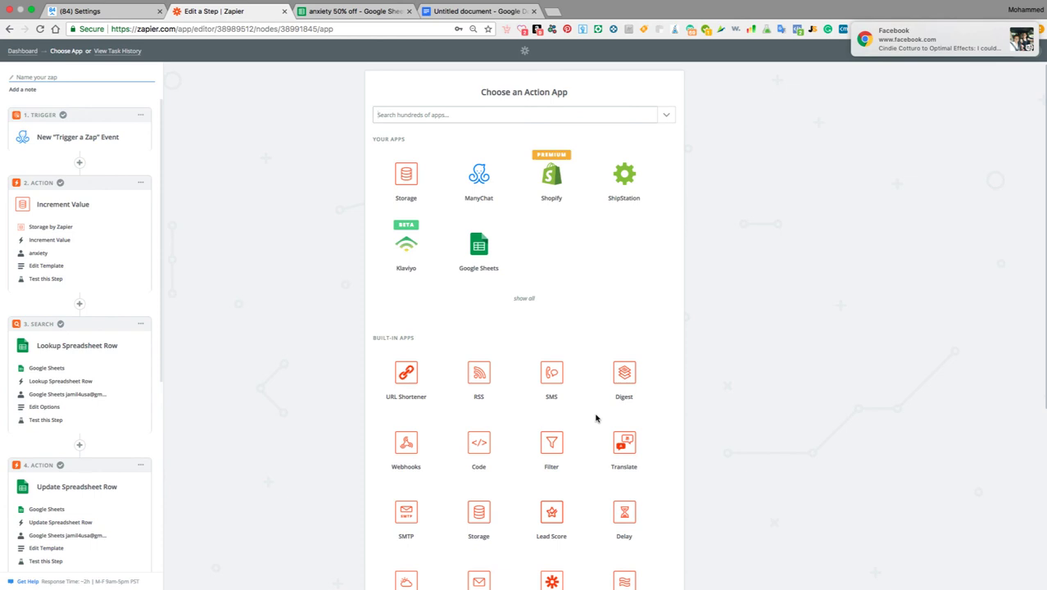
Make the added step a ManyChat Send Text Message to User action.
{"action": "left_click", "coordinate": [483, 191]}
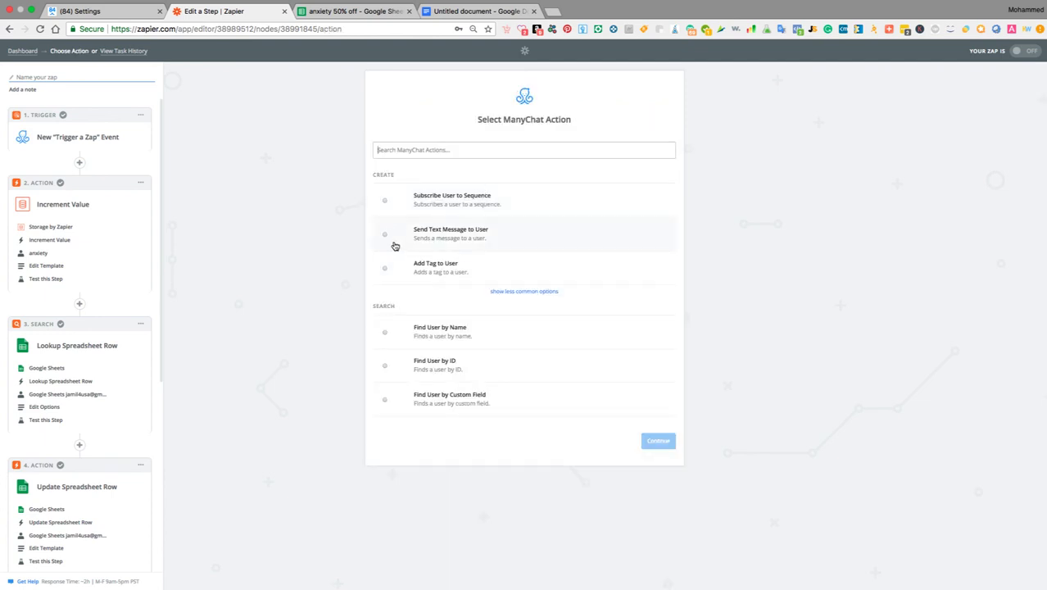
{"action": "left_click", "coordinate": [385, 237]}
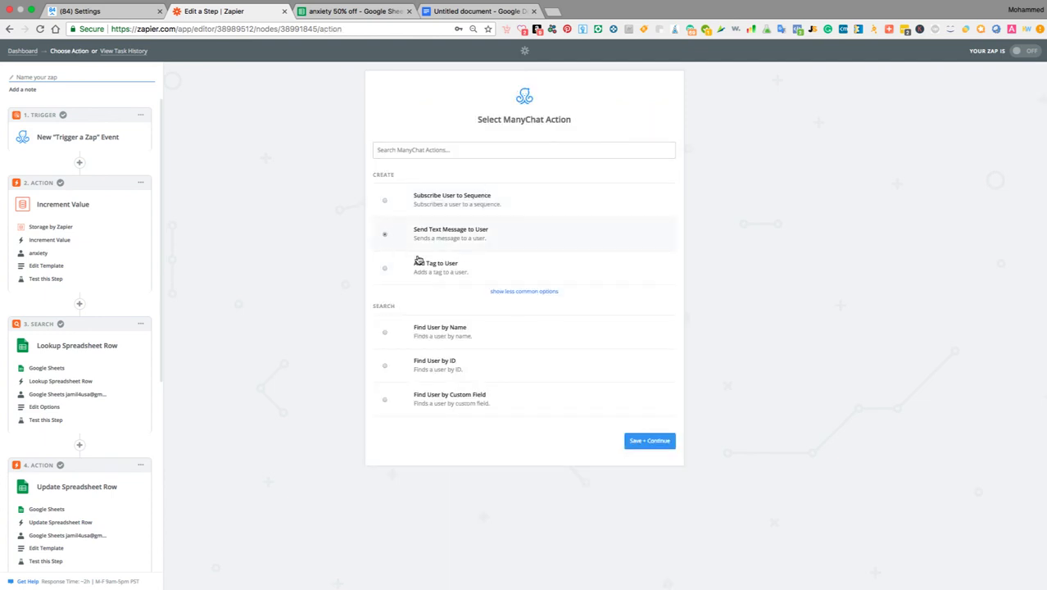
{"action": "left_click", "coordinate": [649, 442]}
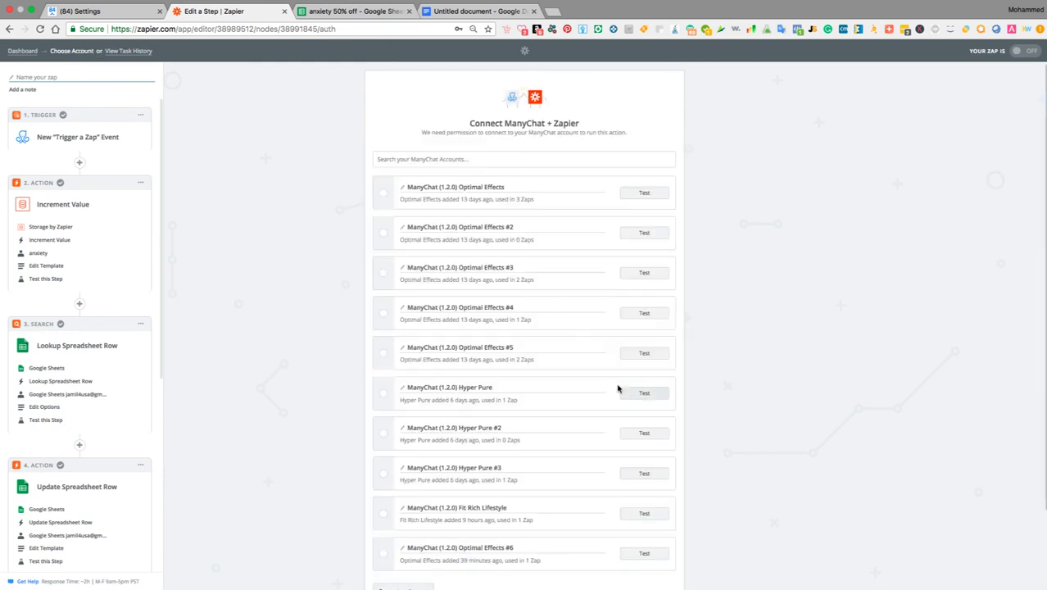
Use the ManyChat (1.2.0) Optimal Effects account for the text message action.
{"action": "left_click", "coordinate": [383, 193]}
{"action": "scroll", "coordinate": [773, 370], "scroll_direction": "down", "scroll_amount": 2}
{"action": "left_click", "coordinate": [666, 541]}
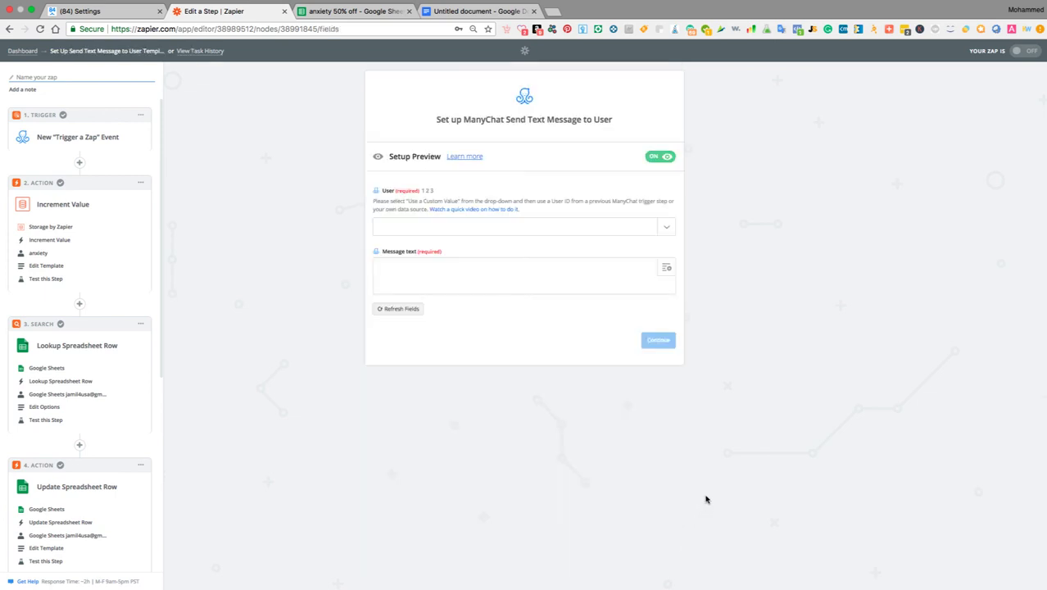
Set the text message's User to a custom value and map its User ID from the New "Trigger a Zap" Event.
{"action": "left_click", "coordinate": [663, 230]}
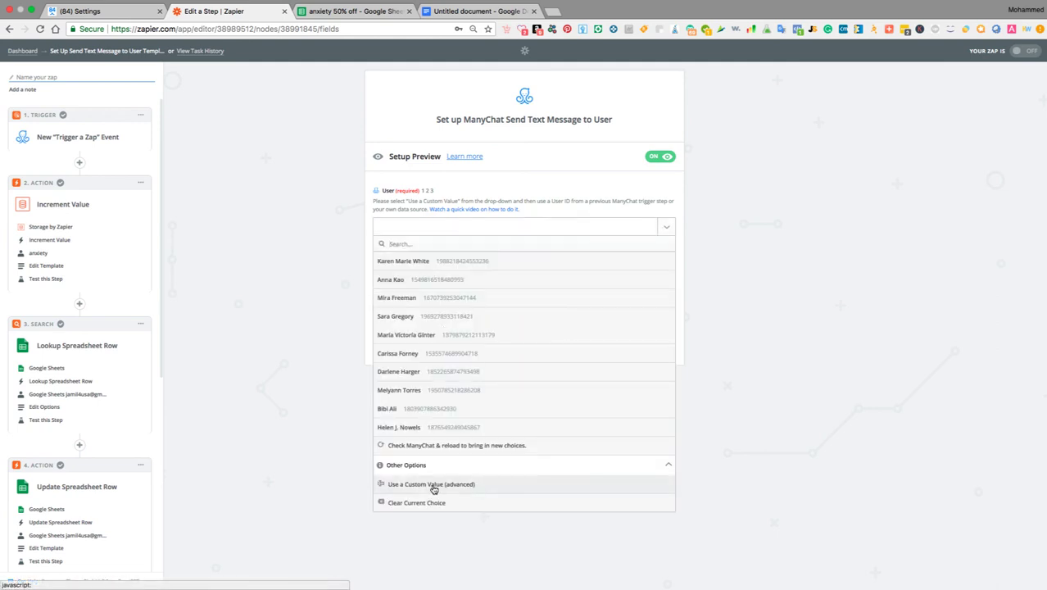
{"action": "left_click", "coordinate": [432, 486]}
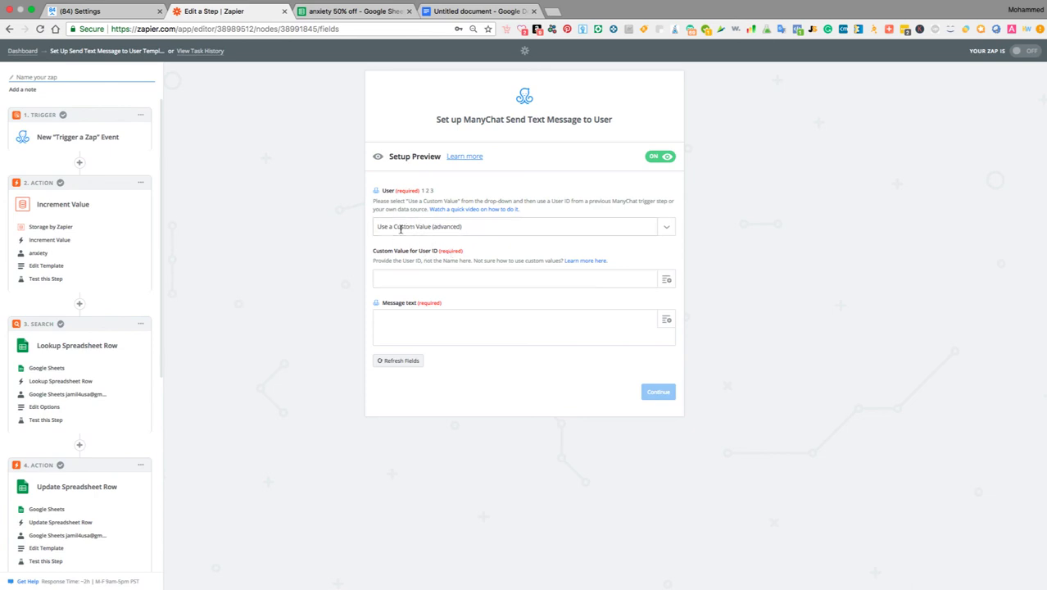
{"action": "left_click", "coordinate": [666, 279]}
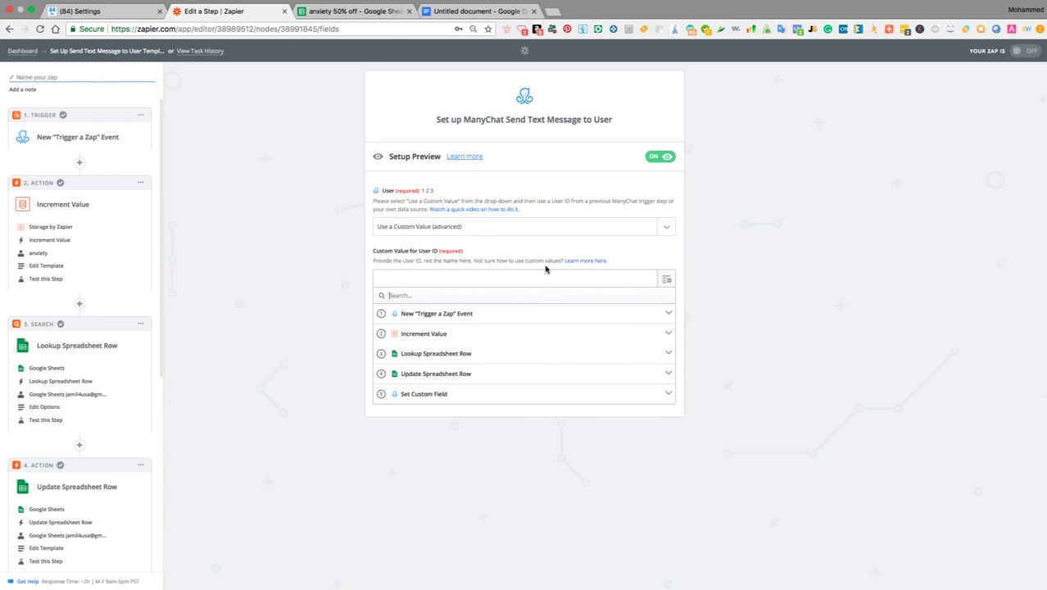
{"action": "left_click", "coordinate": [440, 314]}
{"action": "left_click", "coordinate": [403, 353]}
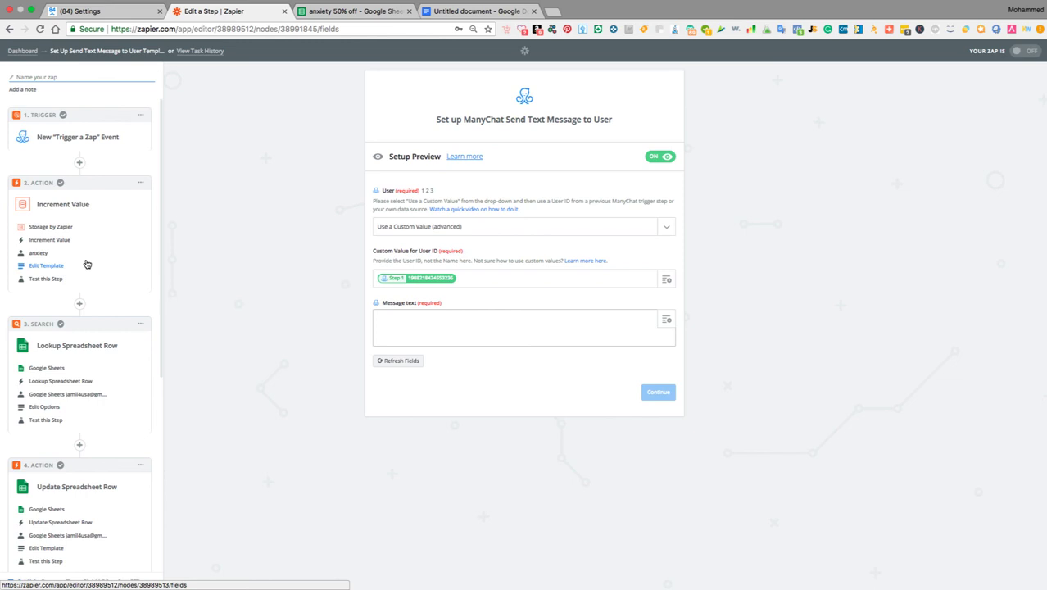
Switch to ManyChat and review the opt-in message flow of Growth Tool #9.
{"action": "left_click", "coordinate": [77, 10]}
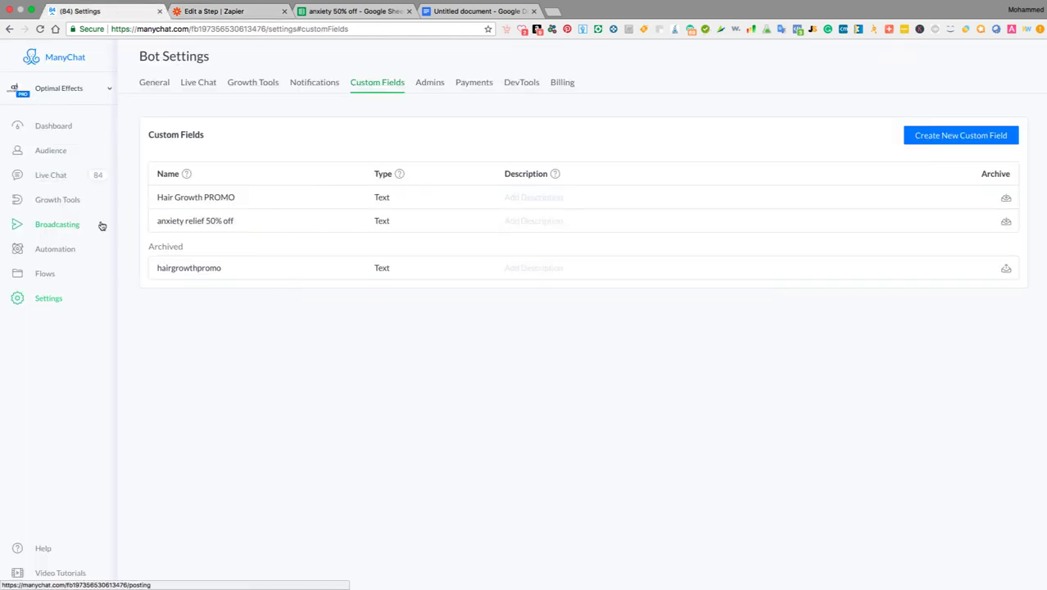
{"action": "left_click", "coordinate": [75, 200]}
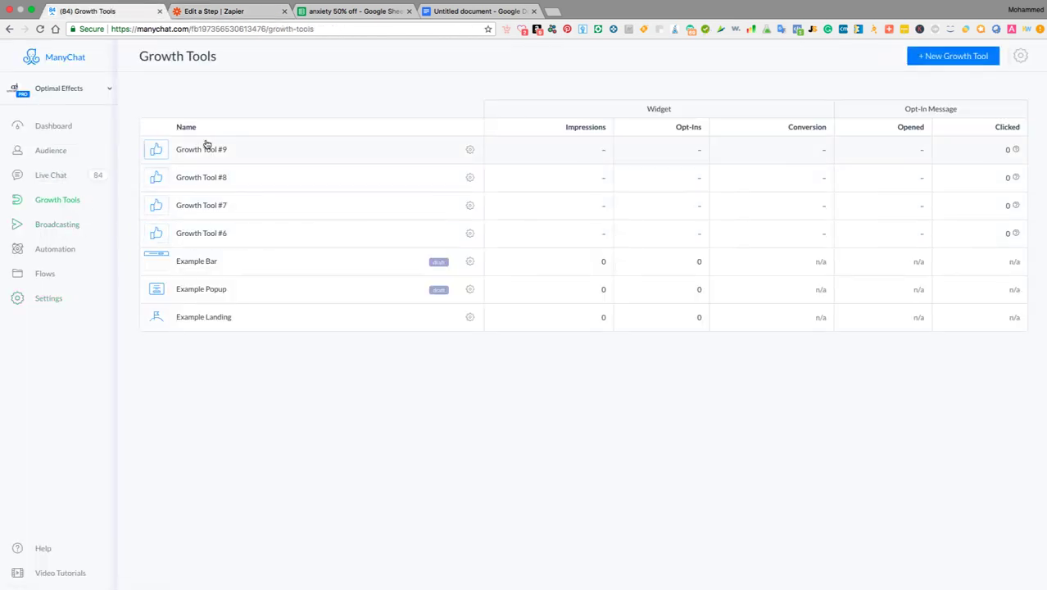
{"action": "left_click", "coordinate": [206, 149]}
{"action": "left_click", "coordinate": [277, 183]}
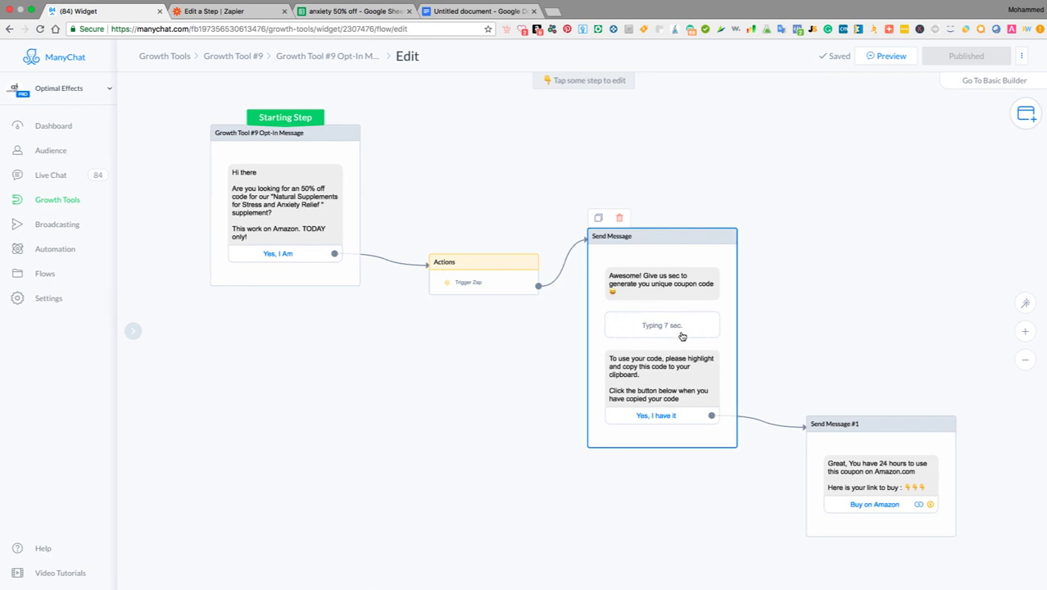
Back in Zapier, write the message text "Hey," followed by the trigger's User First Name and "here is your coupon :".
{"action": "left_click", "coordinate": [246, 12]}
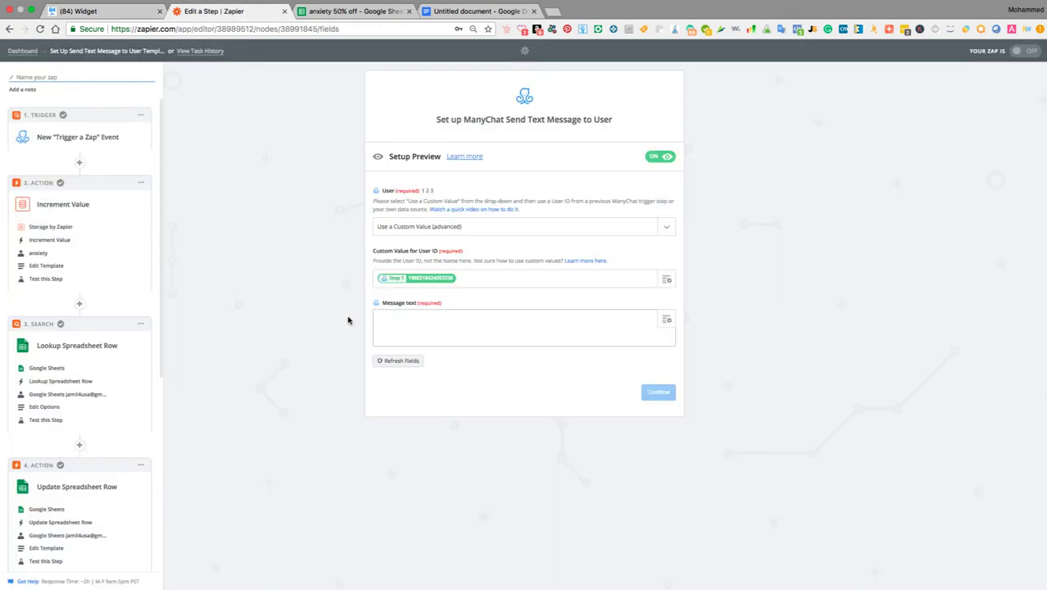
{"action": "left_click", "coordinate": [381, 319]}
{"action": "type", "text": "Hey,"}
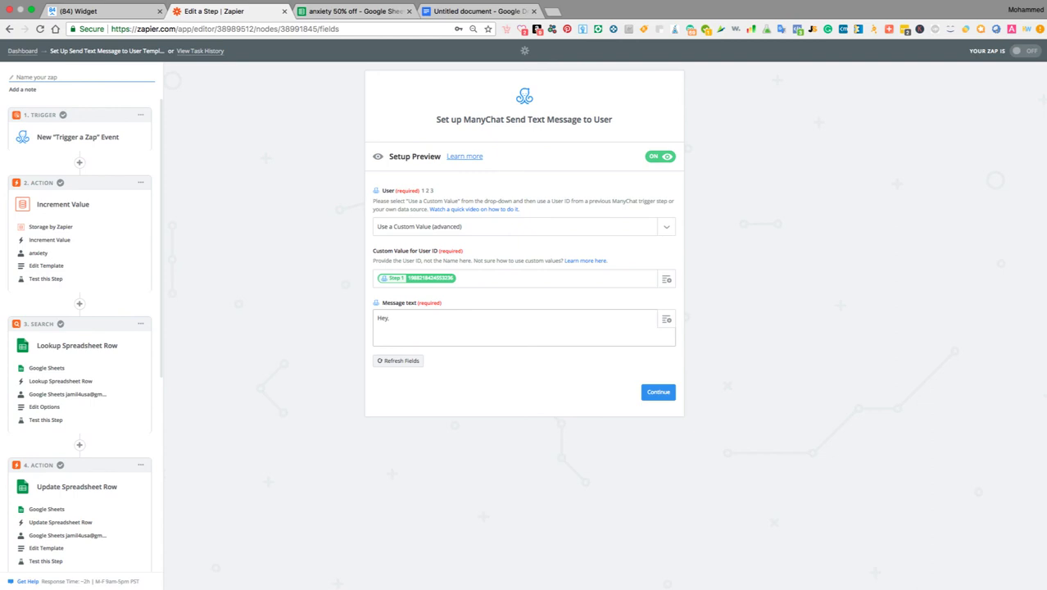
{"action": "left_click", "coordinate": [664, 320]}
{"action": "type", "text": "fir"}
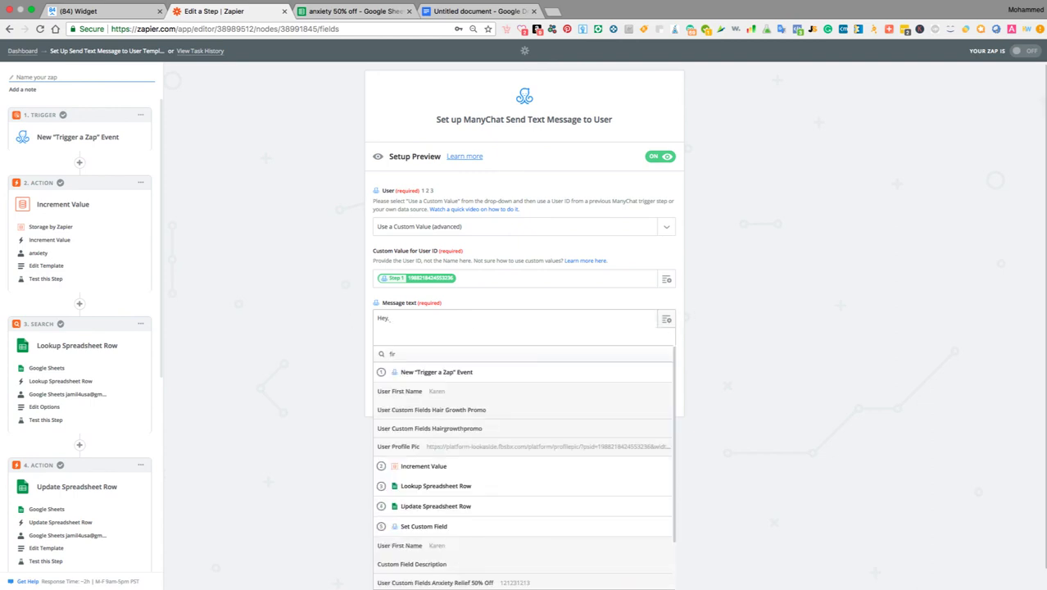
{"action": "left_click", "coordinate": [409, 390]}
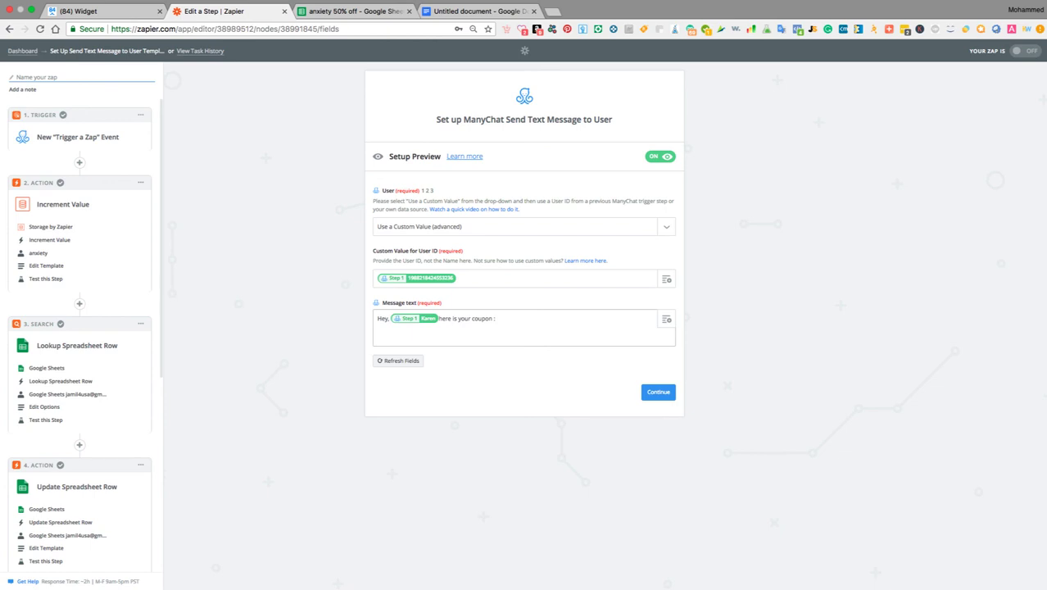
Save the greeting message setup, skip its ManyChat test and add another step to the zap.
{"action": "left_click", "coordinate": [655, 392]}
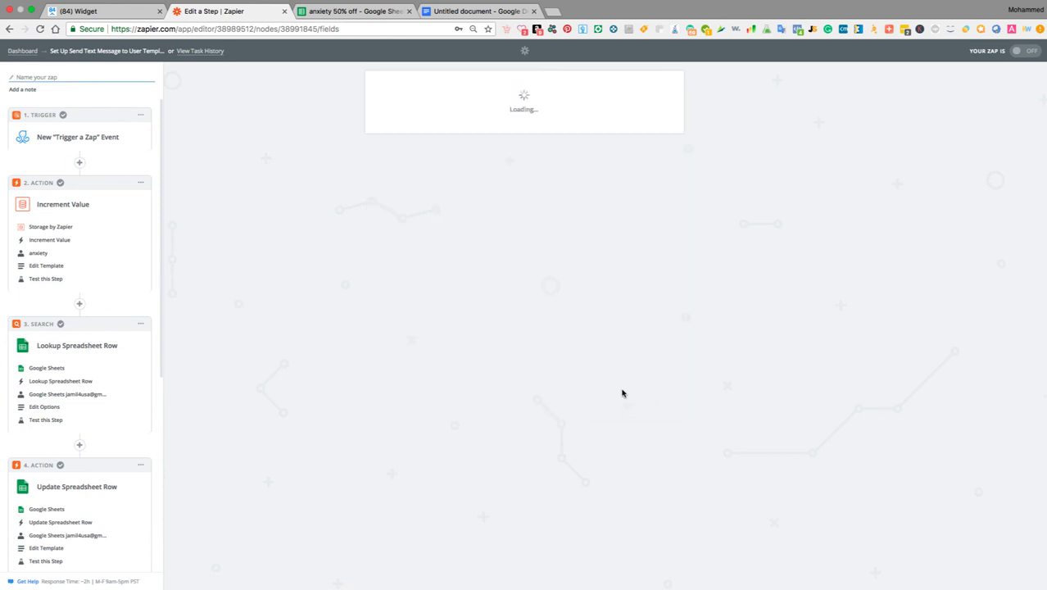
{"action": "left_click", "coordinate": [397, 280]}
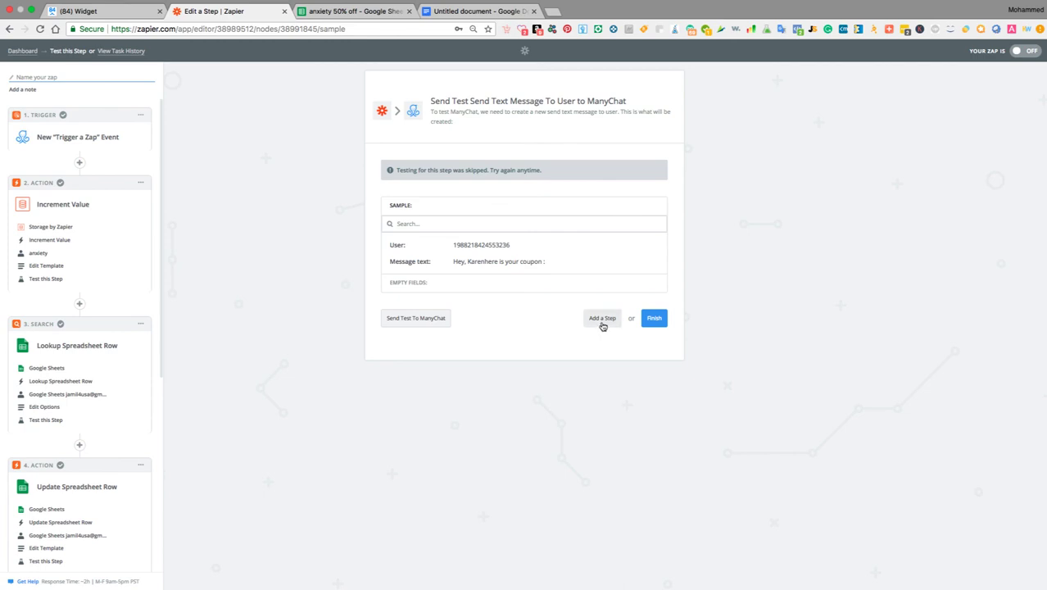
{"action": "left_click", "coordinate": [601, 319]}
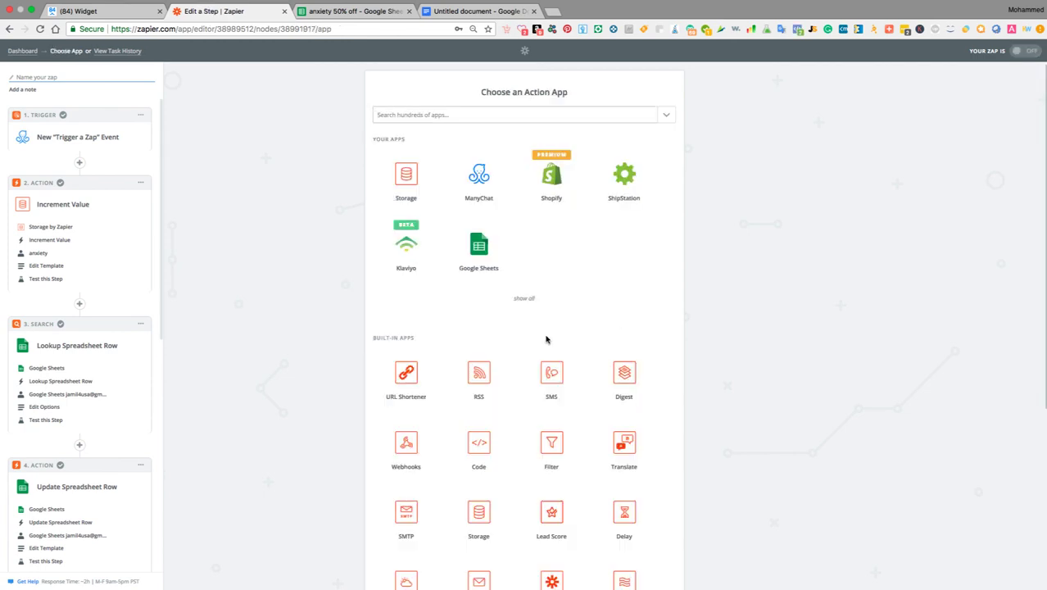
Make the added step a ManyChat Send Text Message to User action with the ManyChat (1.2.0) Optimal Effects account.
{"action": "left_click", "coordinate": [478, 176]}
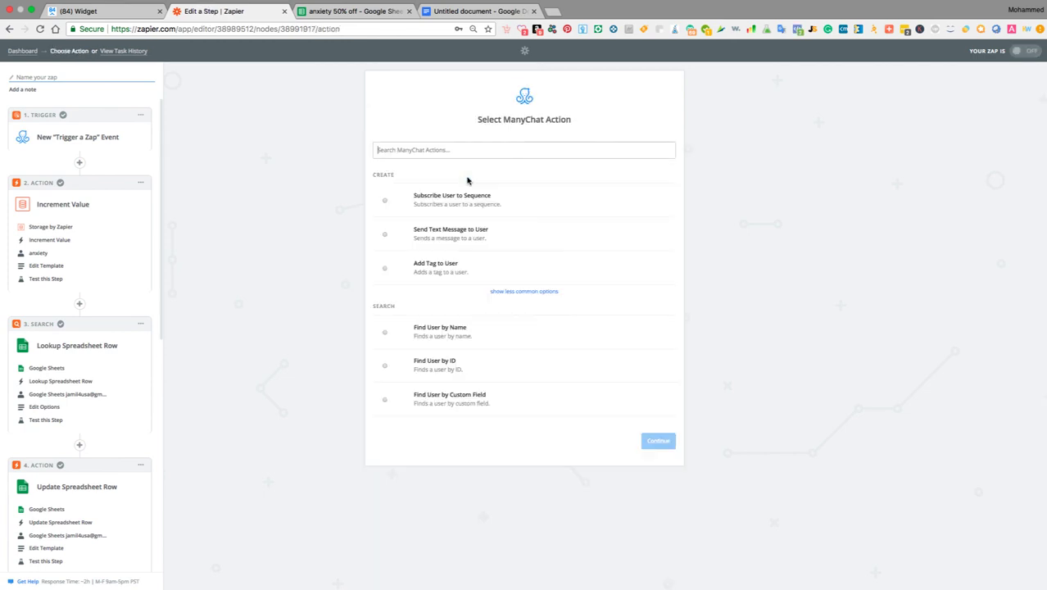
{"action": "left_click", "coordinate": [384, 234]}
{"action": "left_click", "coordinate": [643, 442]}
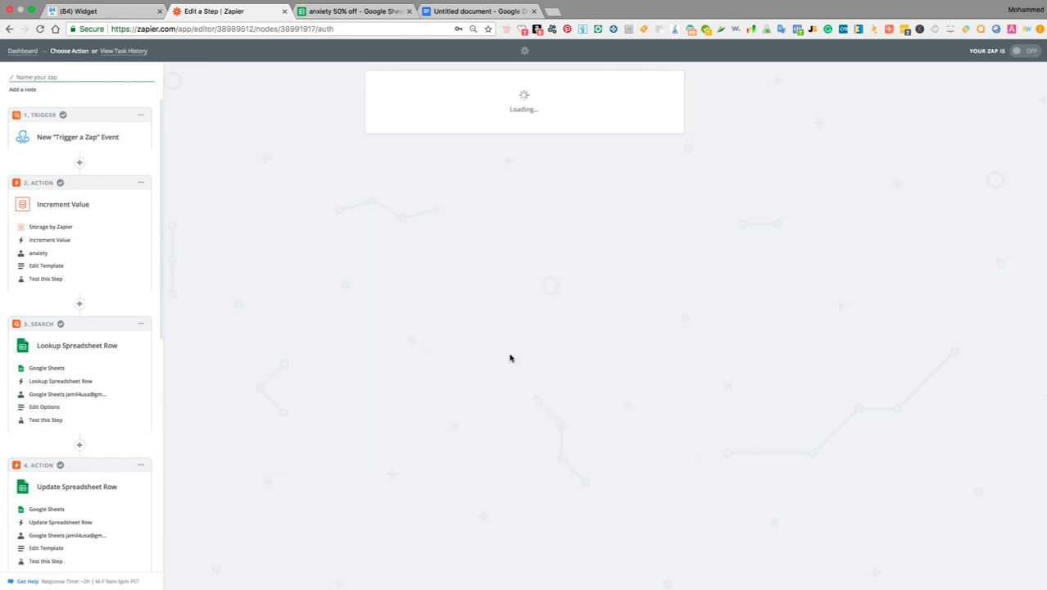
{"action": "left_click", "coordinate": [384, 194]}
{"action": "scroll", "coordinate": [914, 335], "scroll_direction": "down", "scroll_amount": 3}
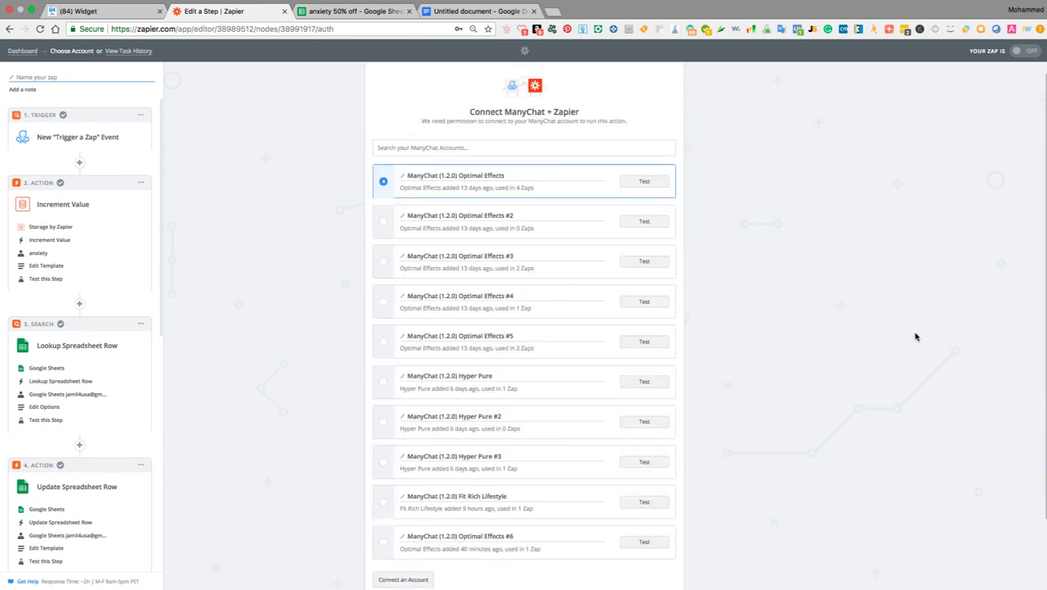
{"action": "left_click", "coordinate": [677, 540]}
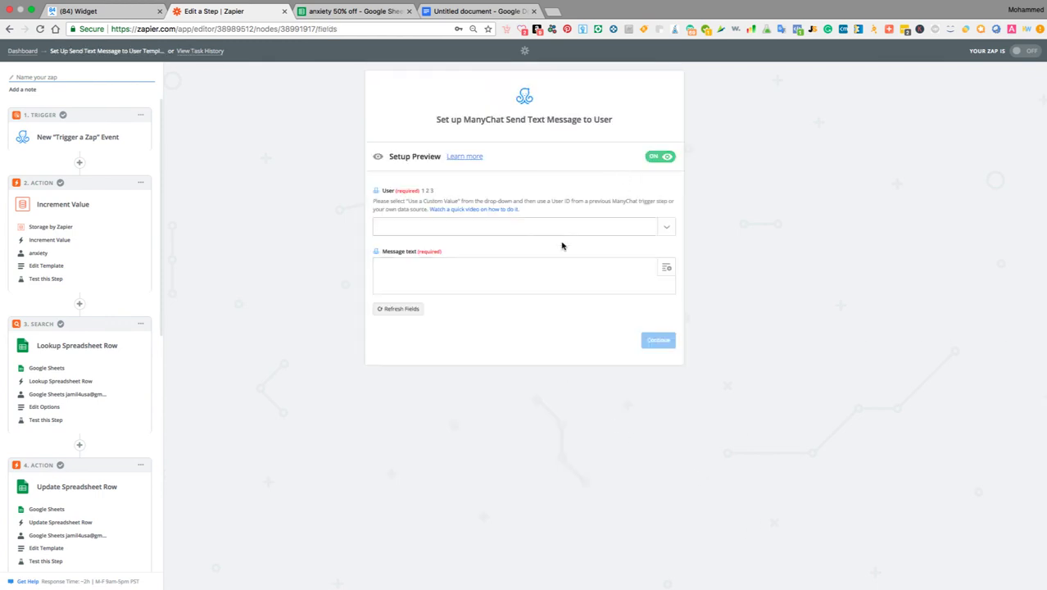
Use a custom value for the second message's User, mapping the User ID from the New "Trigger a Zap" Event.
{"action": "left_click", "coordinate": [666, 230]}
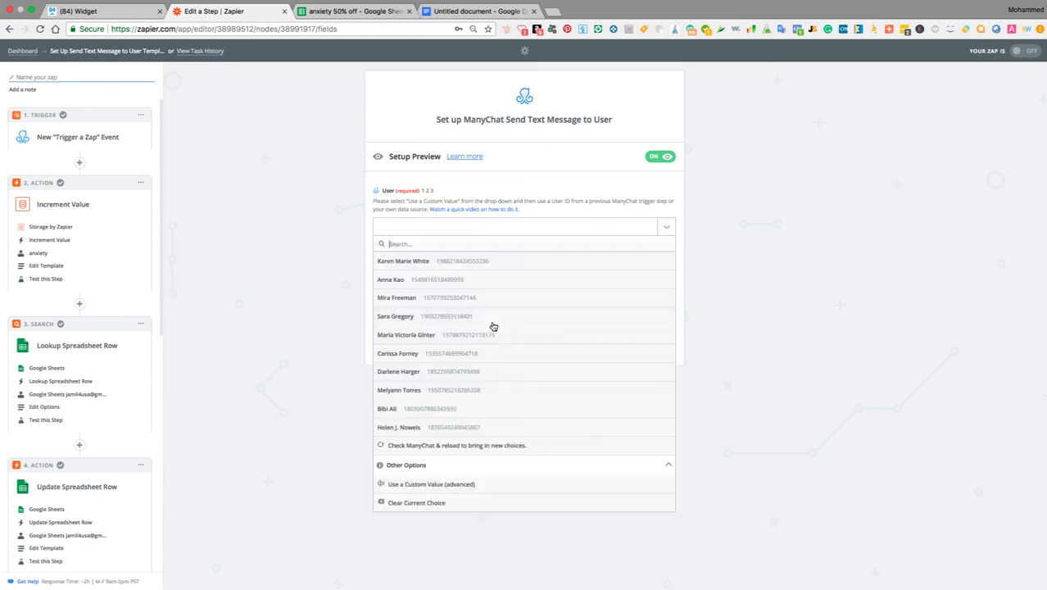
{"action": "left_click", "coordinate": [457, 485]}
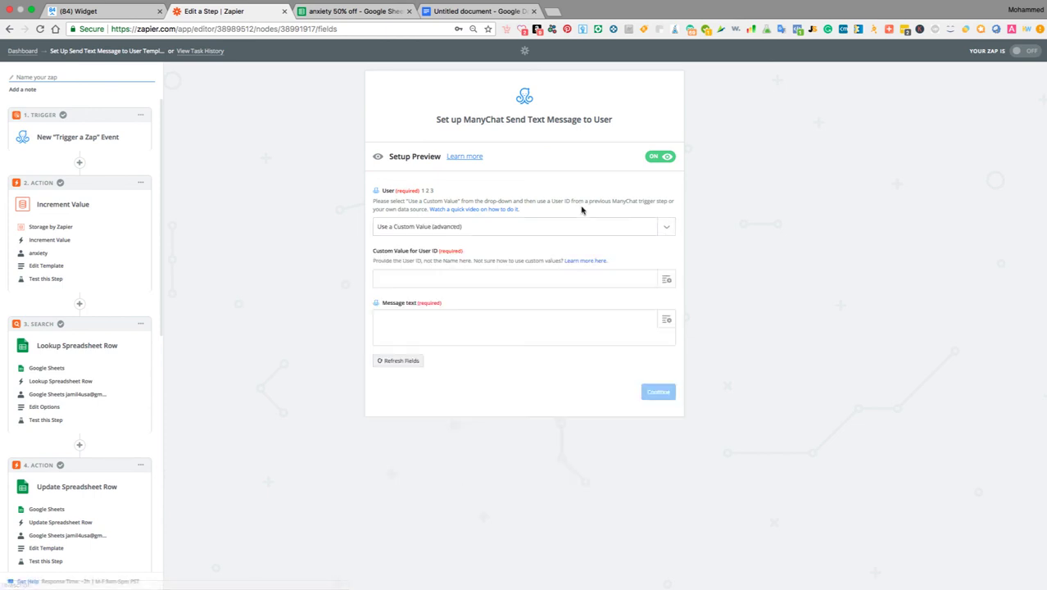
{"action": "left_click", "coordinate": [665, 280]}
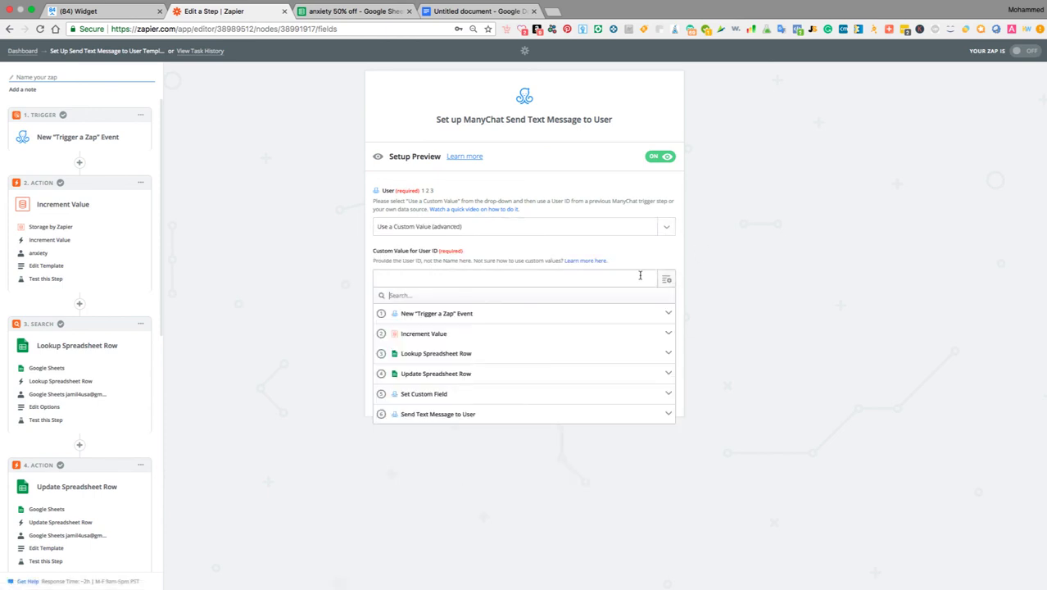
{"action": "left_click", "coordinate": [428, 315]}
{"action": "left_click", "coordinate": [419, 353]}
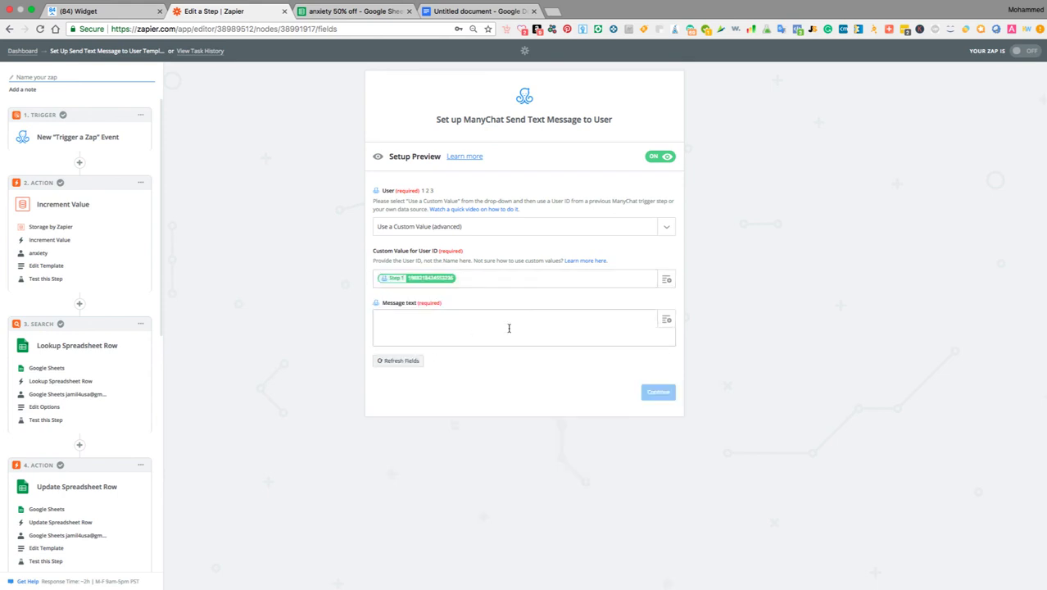
Map the second message's text to the Coupon from Lookup Spreadsheet Row.
{"action": "left_click", "coordinate": [665, 321]}
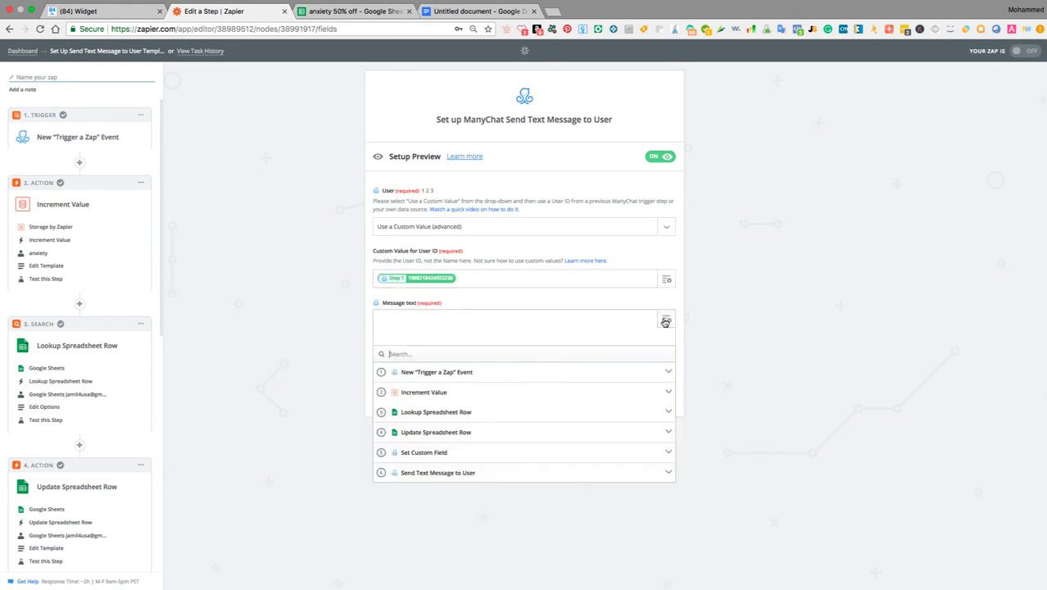
{"action": "left_click", "coordinate": [416, 415]}
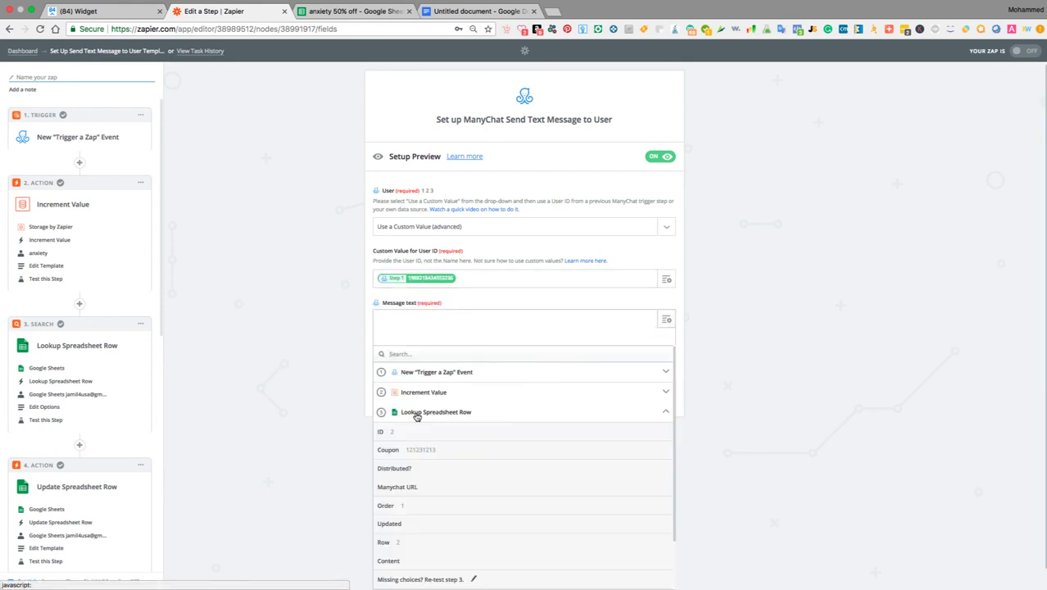
{"action": "left_click", "coordinate": [450, 453]}
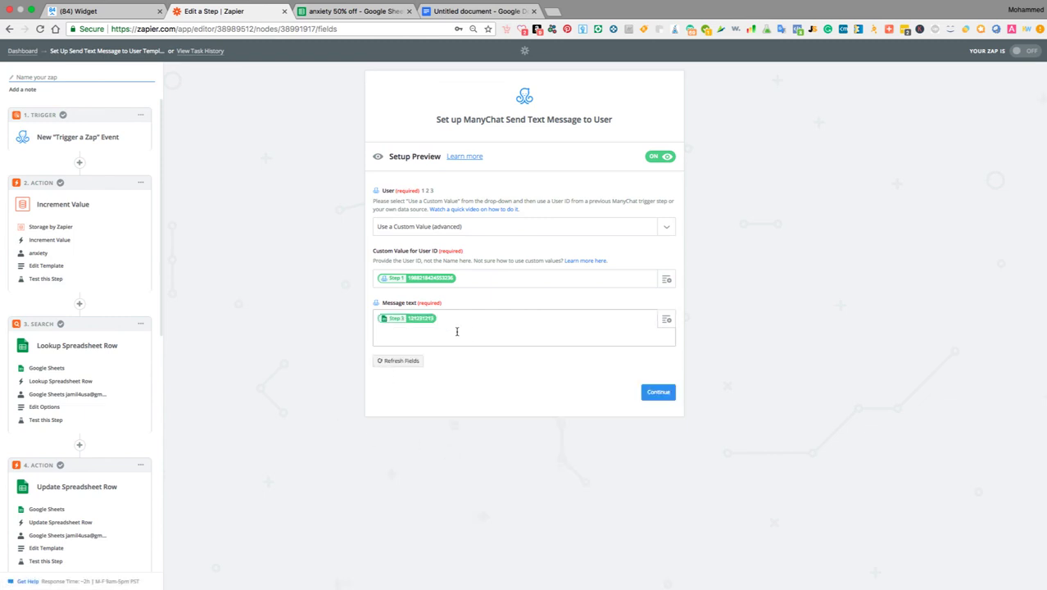
Save the coupon message setup without testing it, finish the zap and turn it on.
{"action": "left_click", "coordinate": [658, 391]}
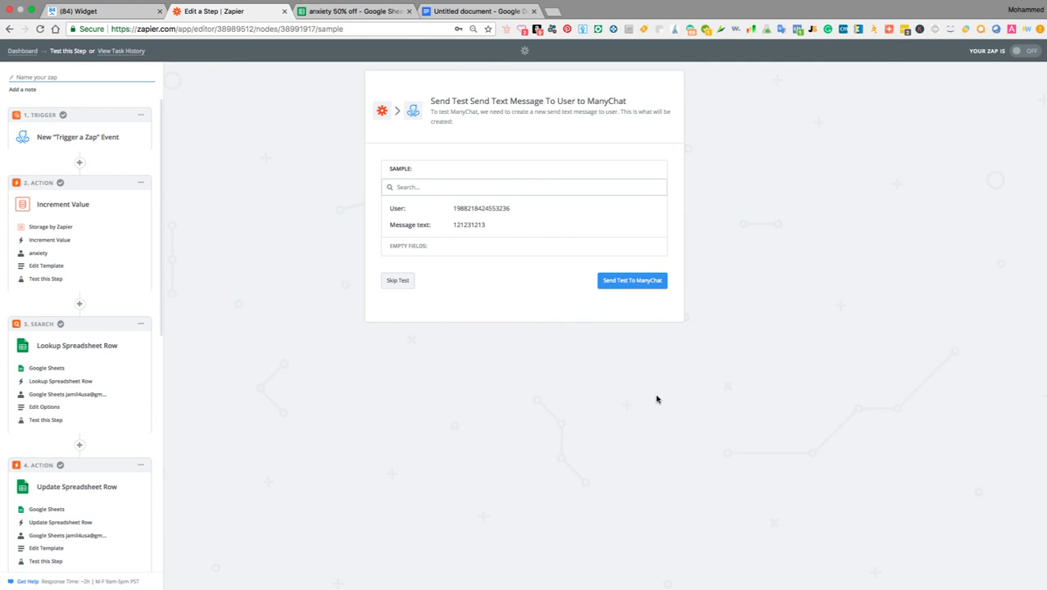
{"action": "left_click", "coordinate": [399, 281]}
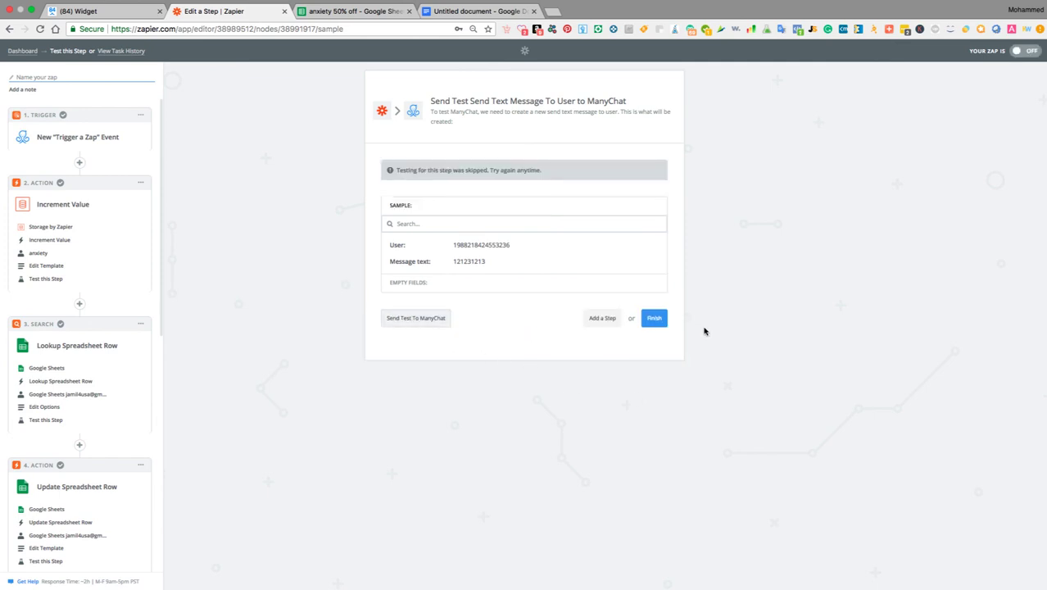
{"action": "left_click", "coordinate": [657, 321]}
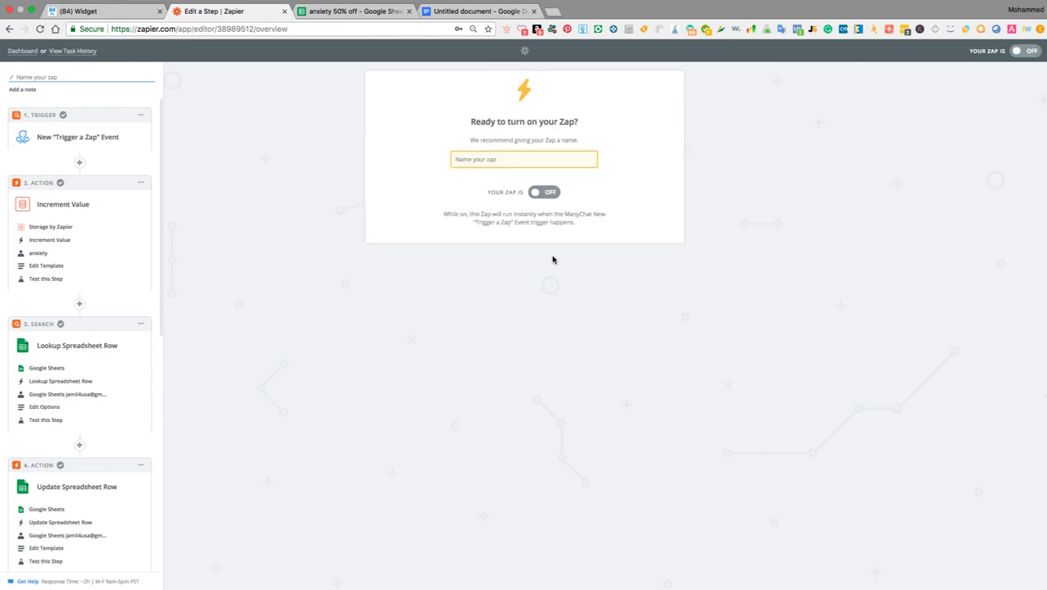
{"action": "left_click", "coordinate": [547, 193]}
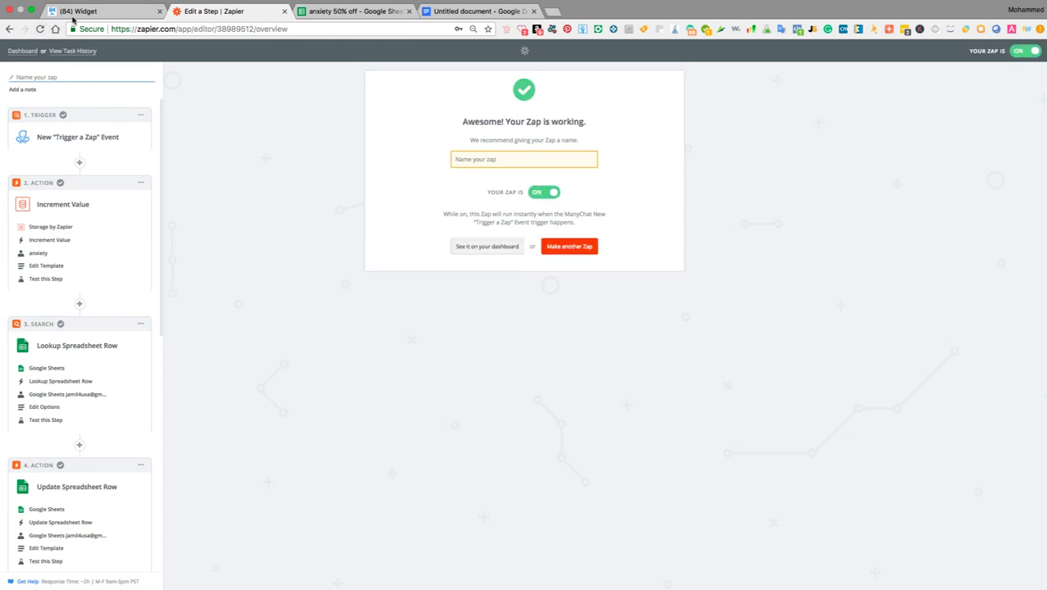
Preview the Growth Tool #9 flow from ManyChat and test it in the Optimal Effects Messenger conversation, answering "Yes, I Am" and "Yes, I have it".
{"action": "left_click", "coordinate": [109, 14]}
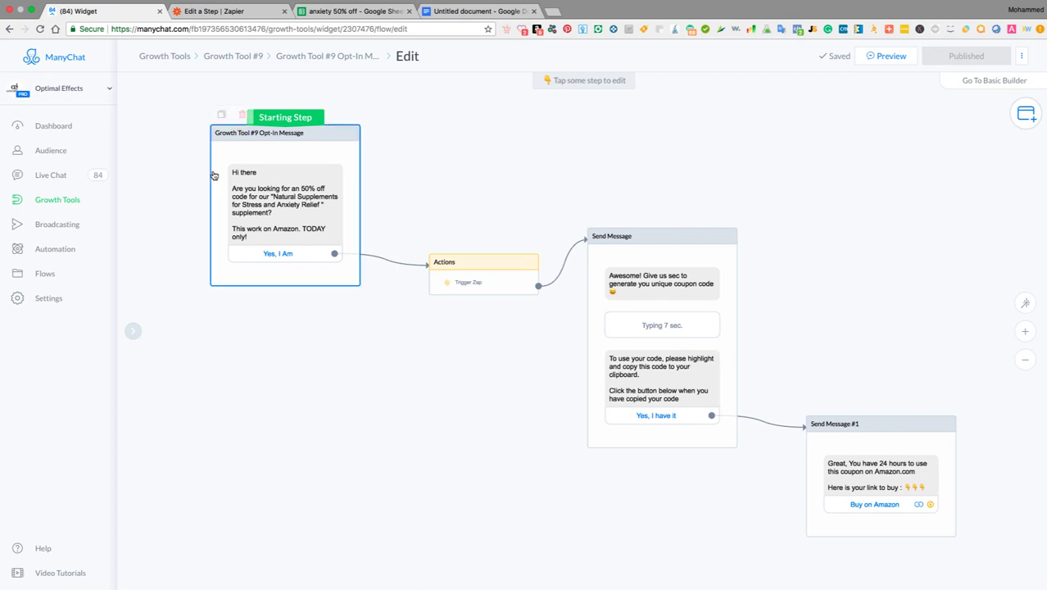
{"action": "left_click", "coordinate": [888, 55]}
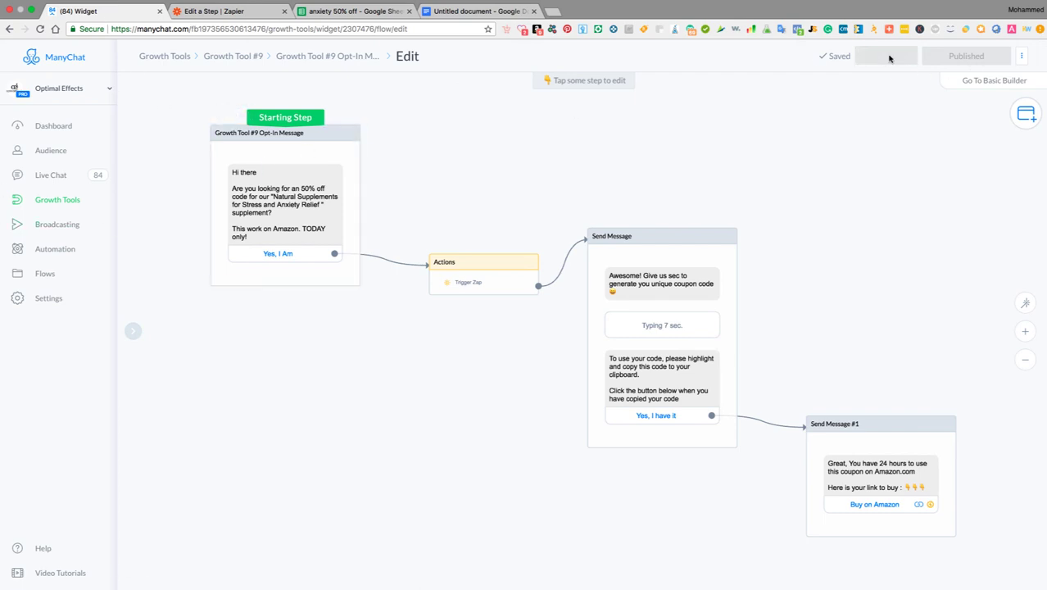
{"action": "left_click", "coordinate": [554, 14]}
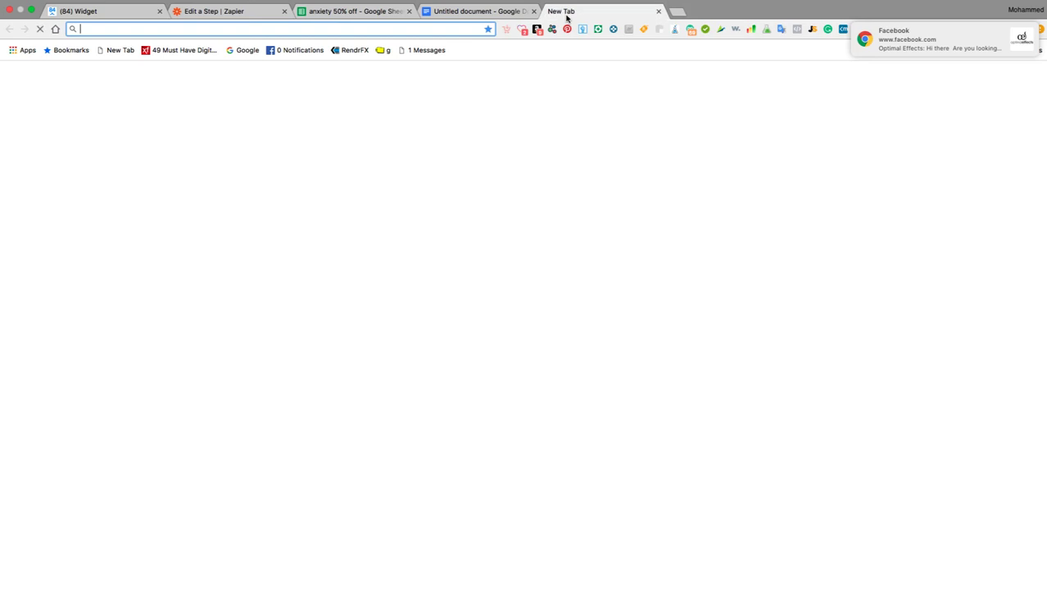
{"action": "left_click", "coordinate": [943, 45]}
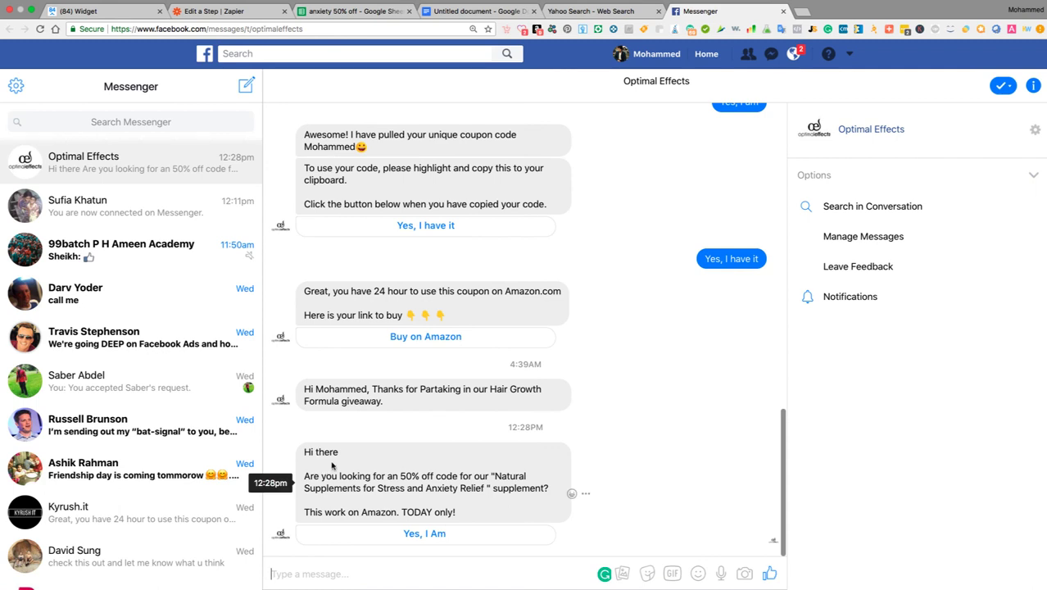
{"action": "left_click", "coordinate": [418, 534]}
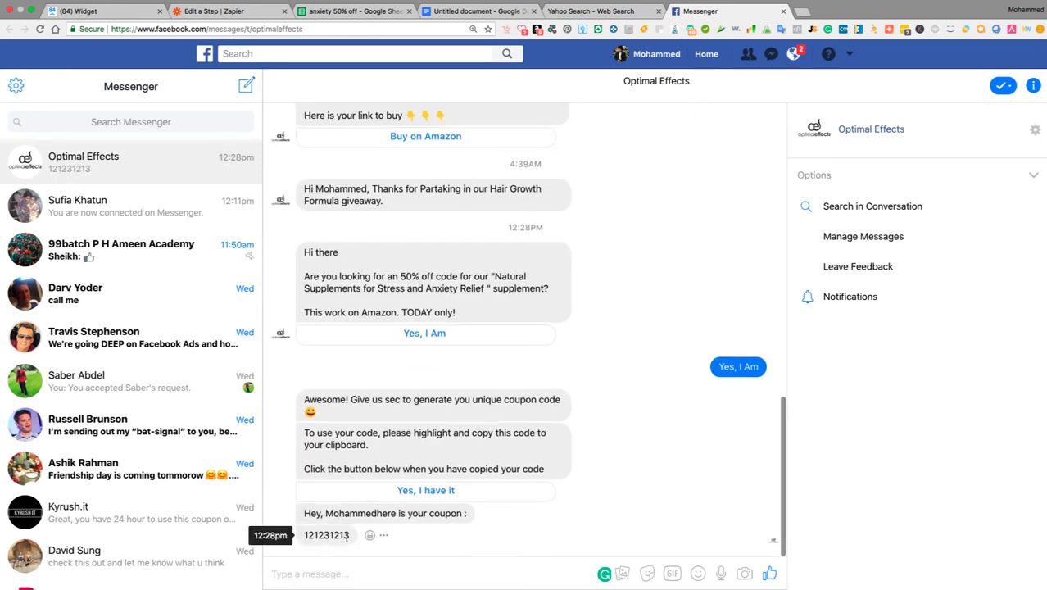
{"action": "left_click", "coordinate": [426, 491]}
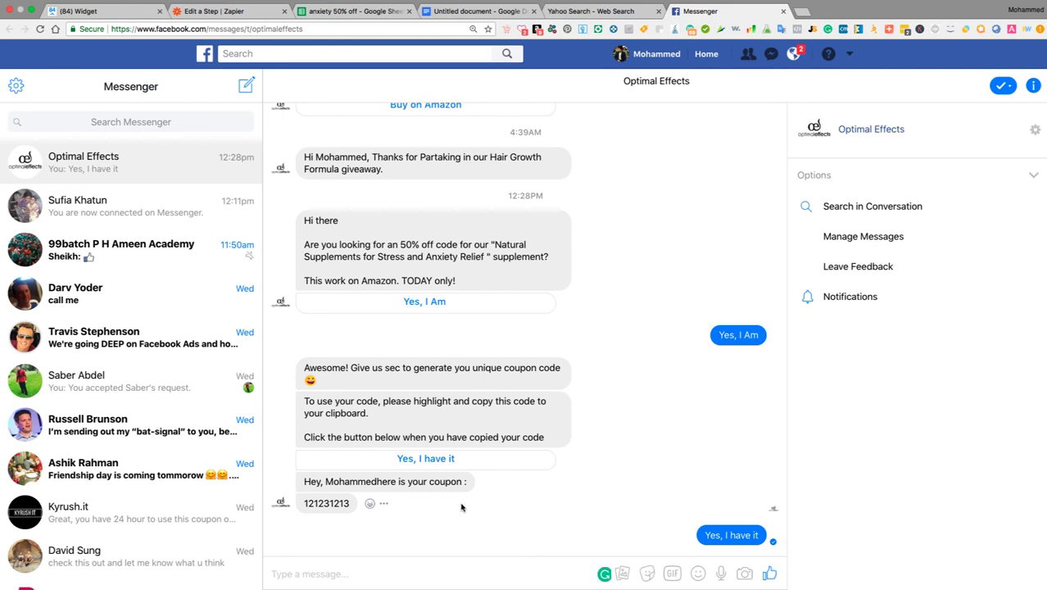
Test the "Buy on Amazon" link in the final coupon message and close the Amazon page it opens.
{"action": "scroll", "coordinate": [461, 507], "scroll_direction": "up", "scroll_amount": 1}
{"action": "scroll", "coordinate": [461, 507], "scroll_direction": "down", "scroll_amount": 1}
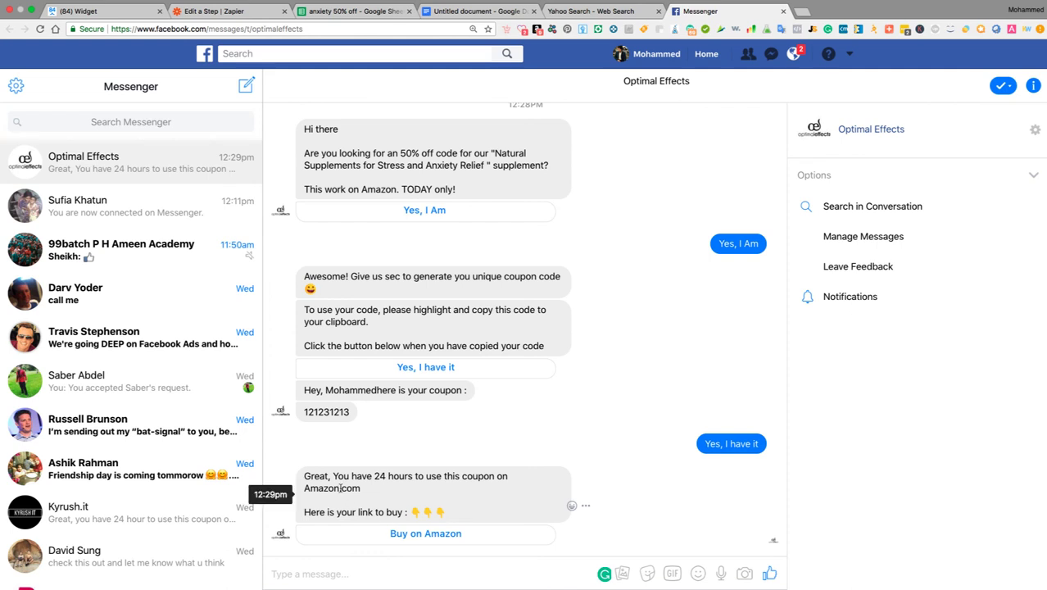
{"action": "left_click", "coordinate": [445, 537]}
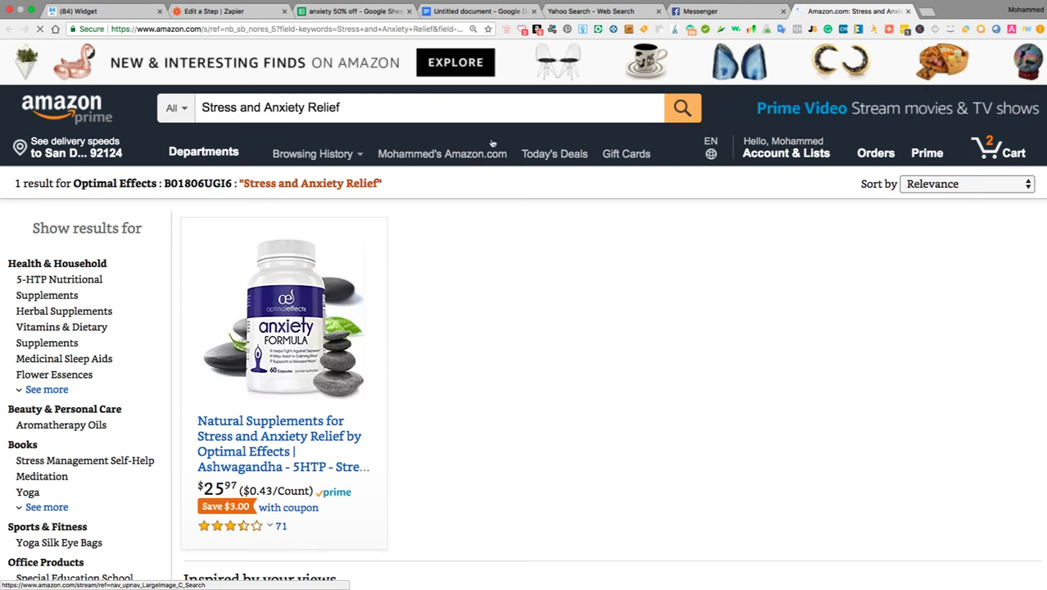
{"action": "left_click", "coordinate": [908, 13]}
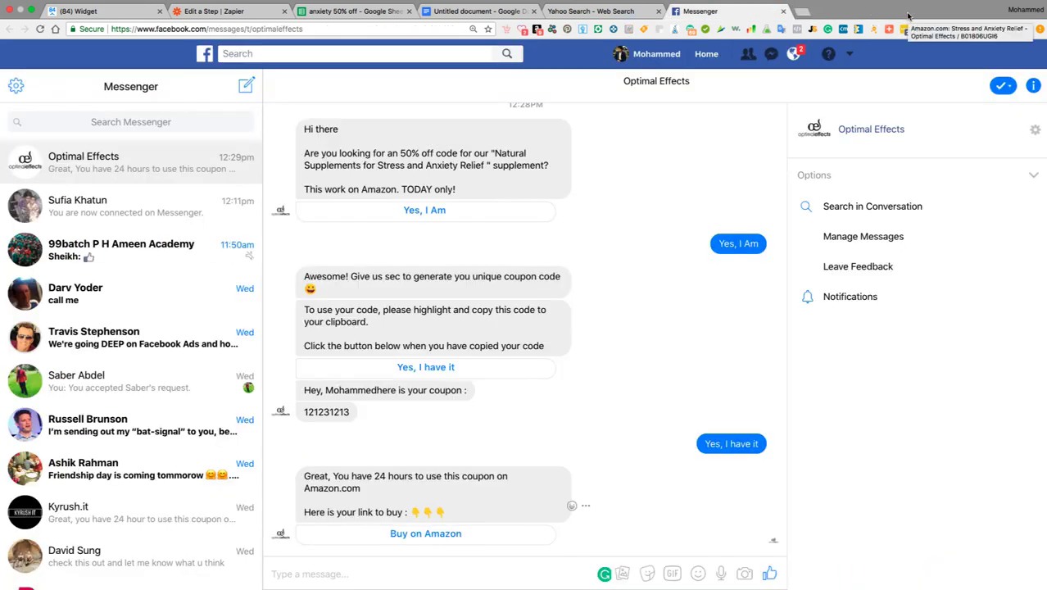
Check the Distributed? column for the handed-out coupon's row in the "anxiety 50% off" Google Sheet.
{"action": "left_click", "coordinate": [344, 13]}
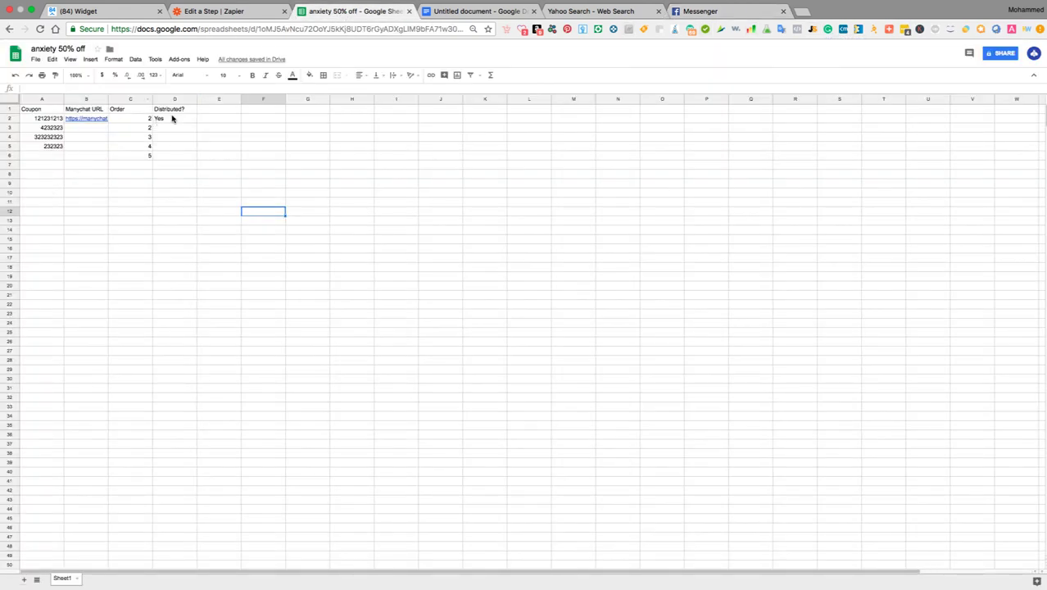
{"action": "mouse_move", "coordinate": [87, 124]}
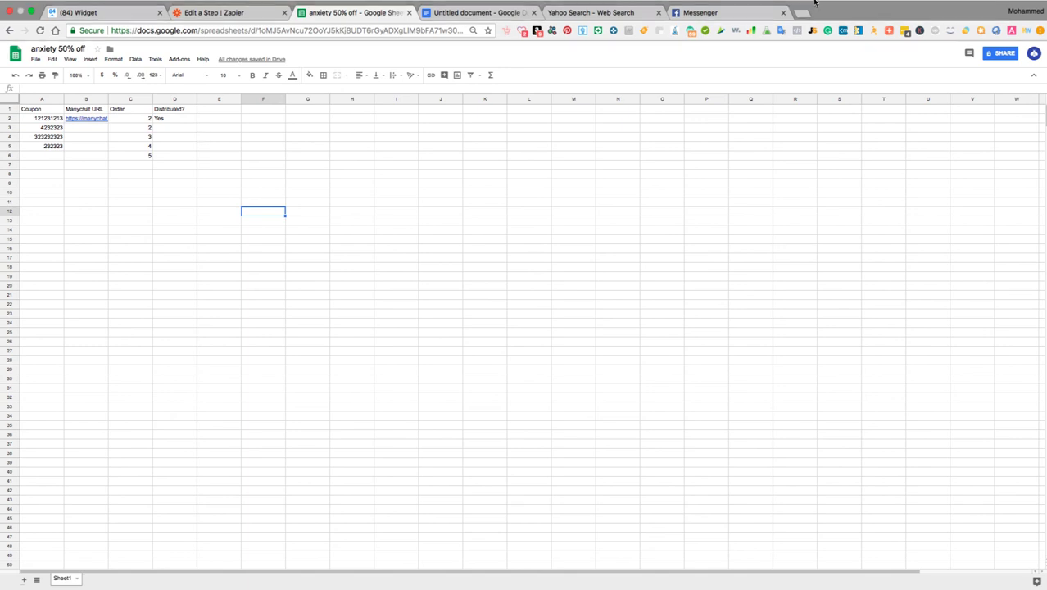
{"action": "mouse_move", "coordinate": [815, 4]}
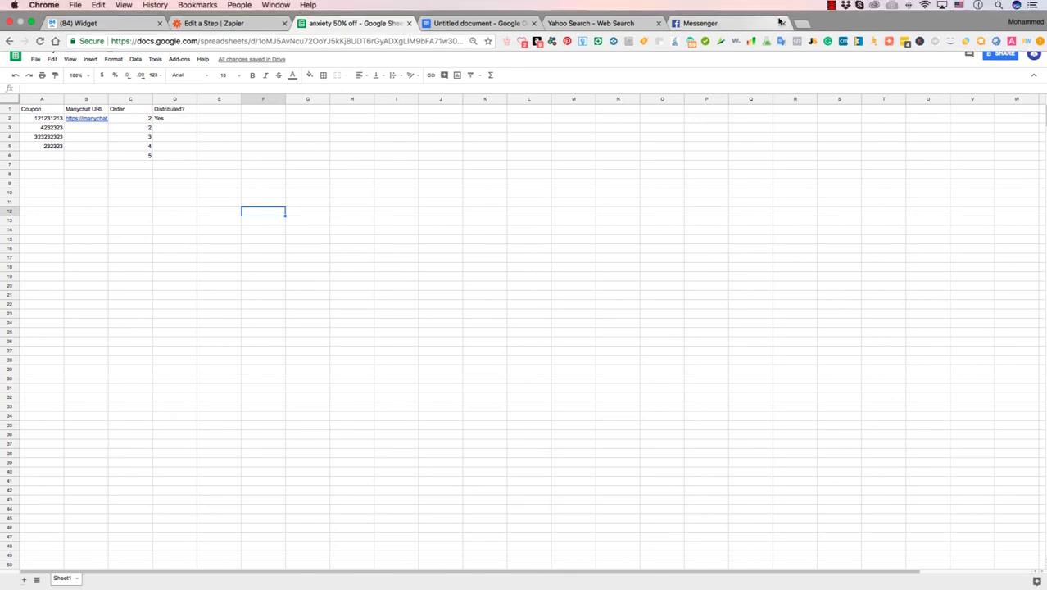